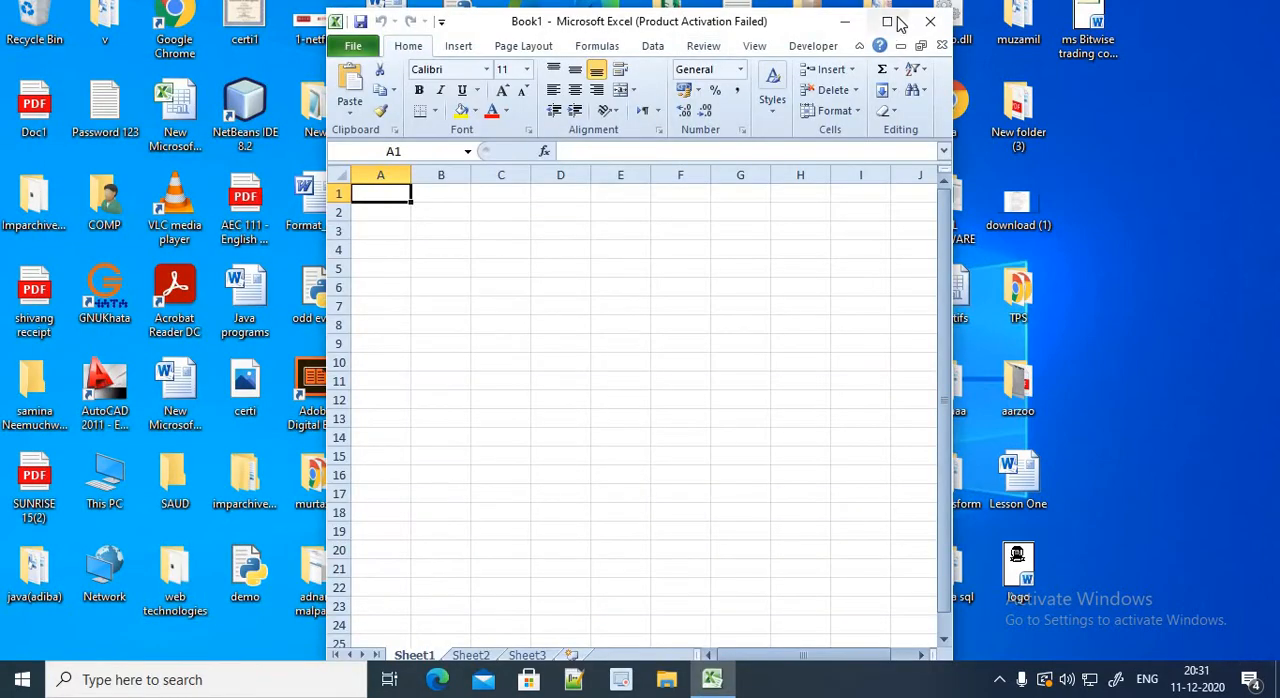
# Open a blank Excel workbook and dismiss the Office activation wizard
pyautogui.click(898, 20)
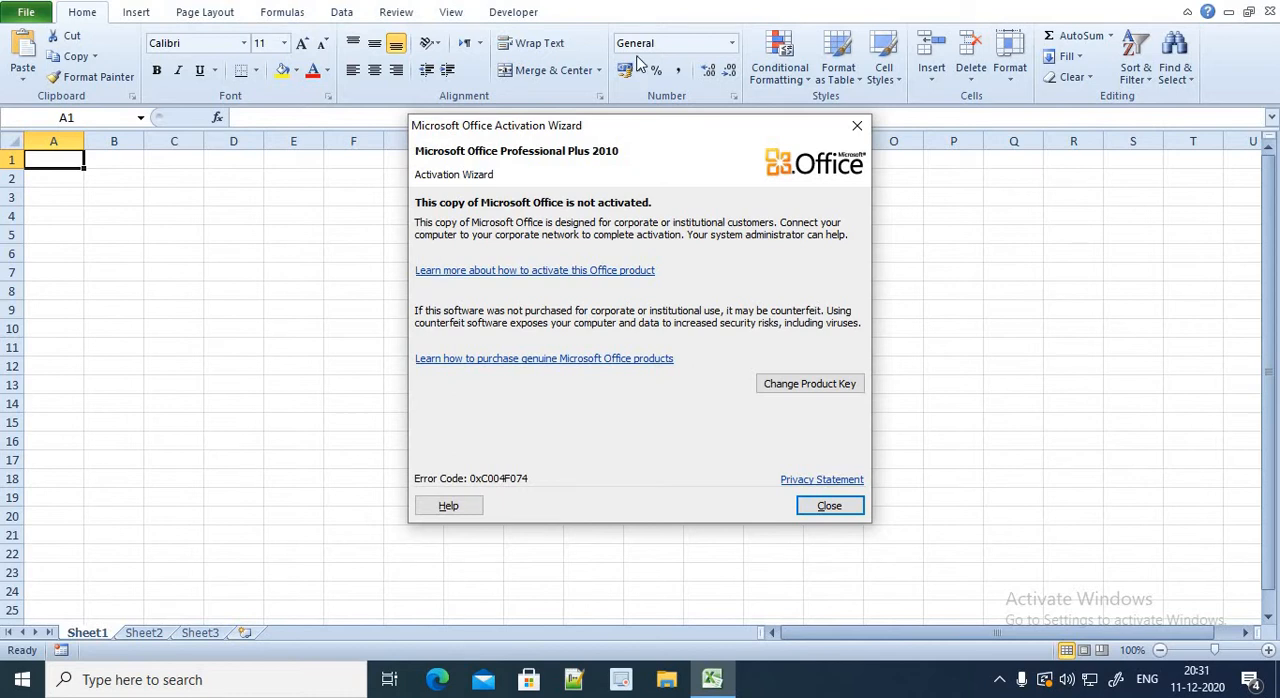
pyautogui.click(829, 506)
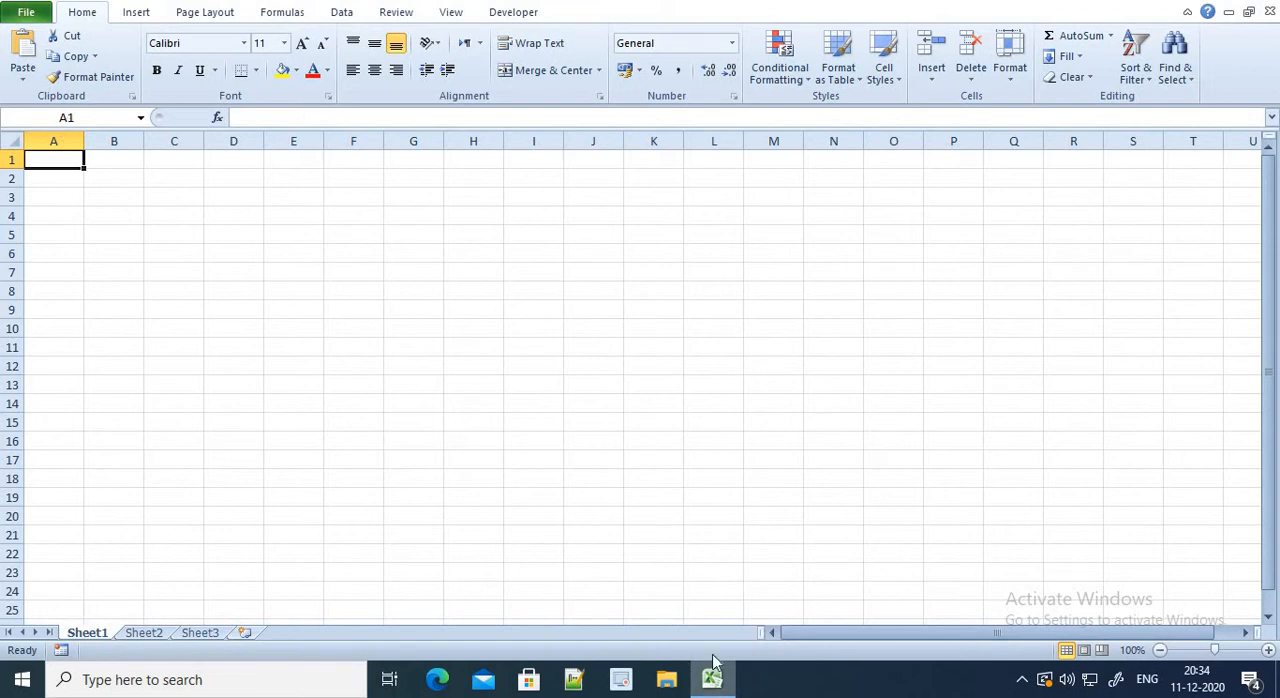
pyautogui.click(168, 675)
pyautogui.write('texte')
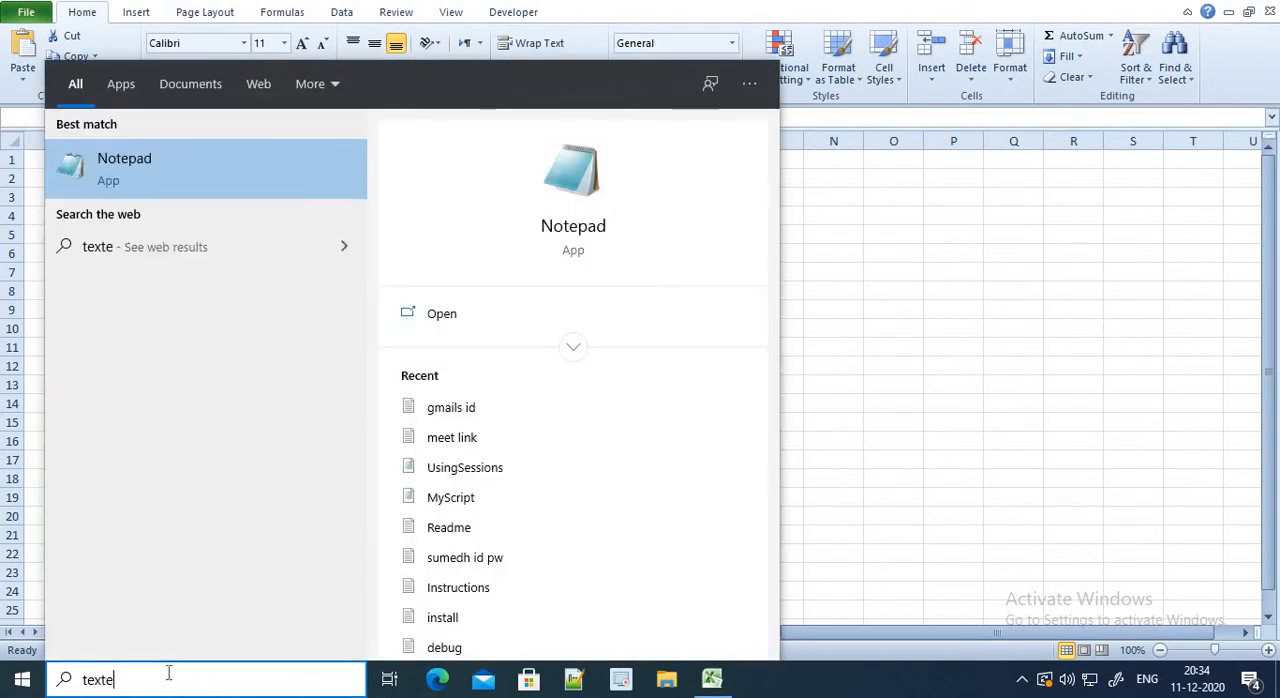
pyautogui.press('Return')
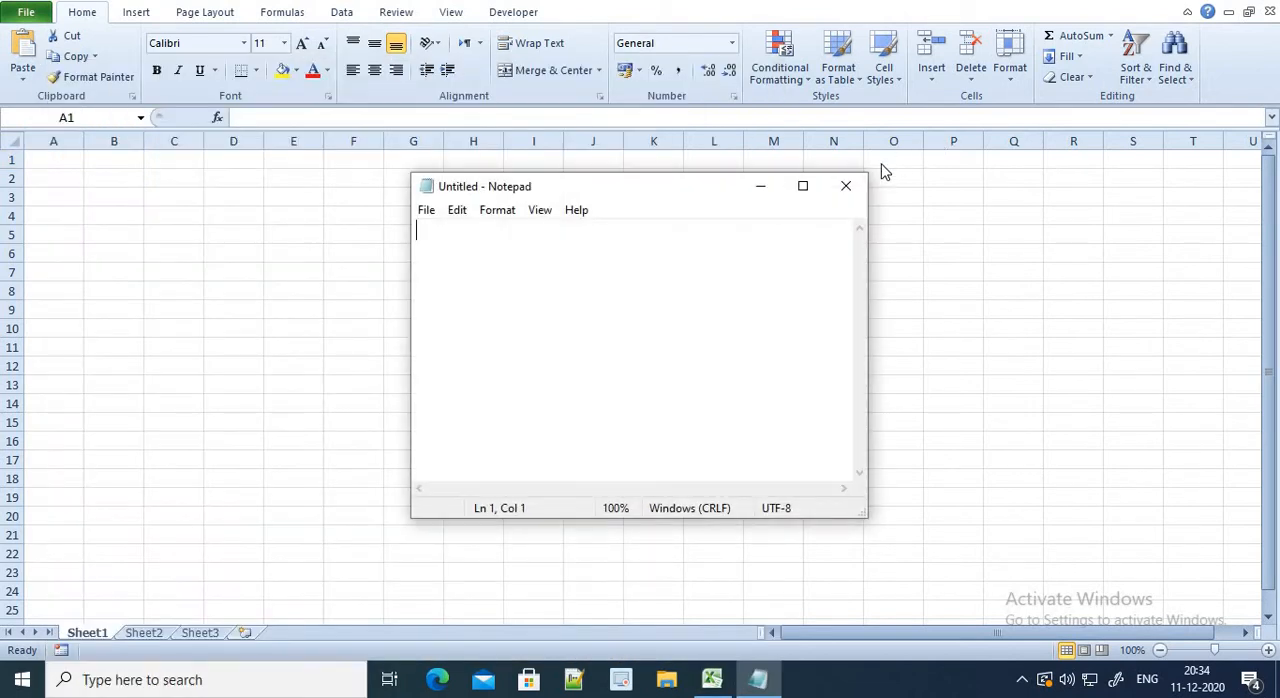
pyautogui.click(846, 186)
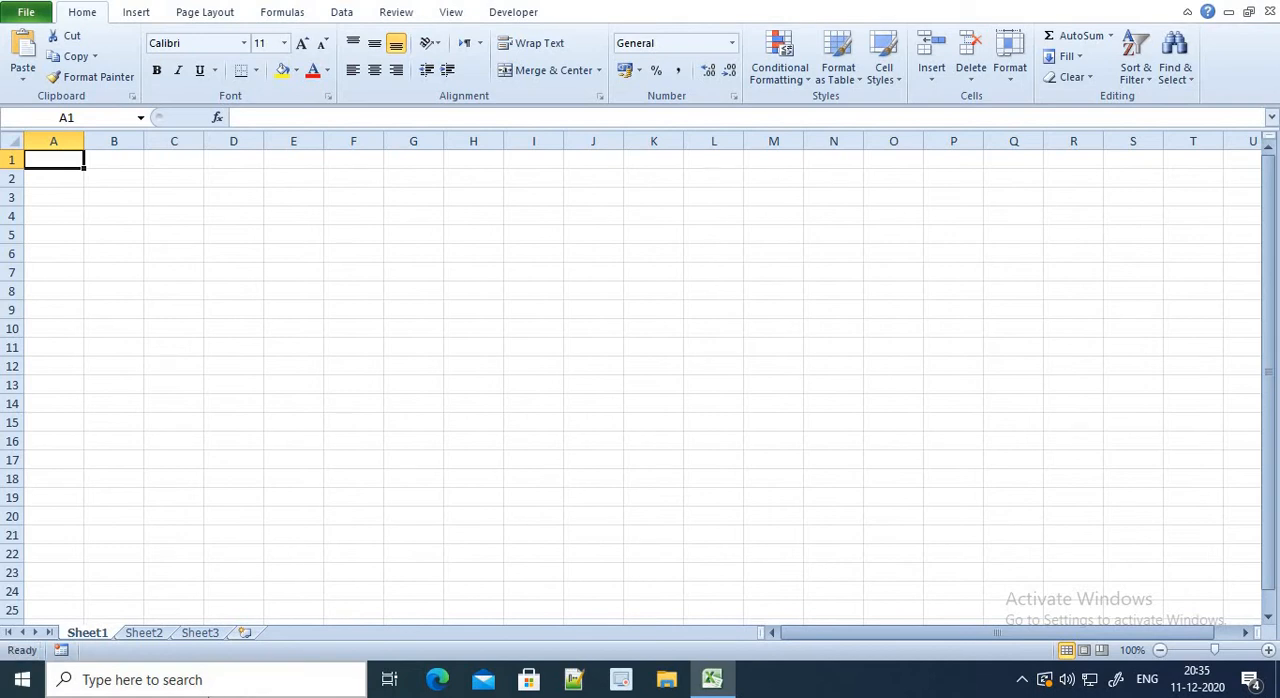
# Find and open the Word document "Text function" on the computer and enable editing in it
pyautogui.click(263, 683)
pyautogui.write('text')
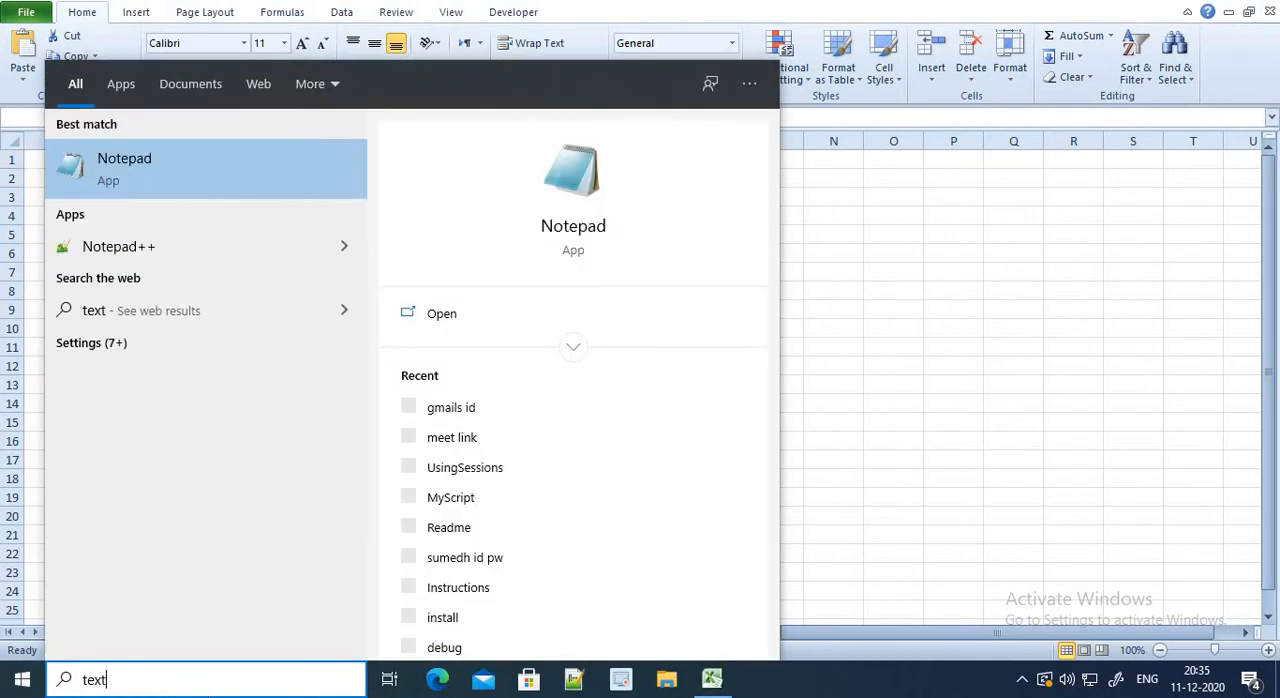
pyautogui.press('BackSpace')
pyautogui.press('Return')
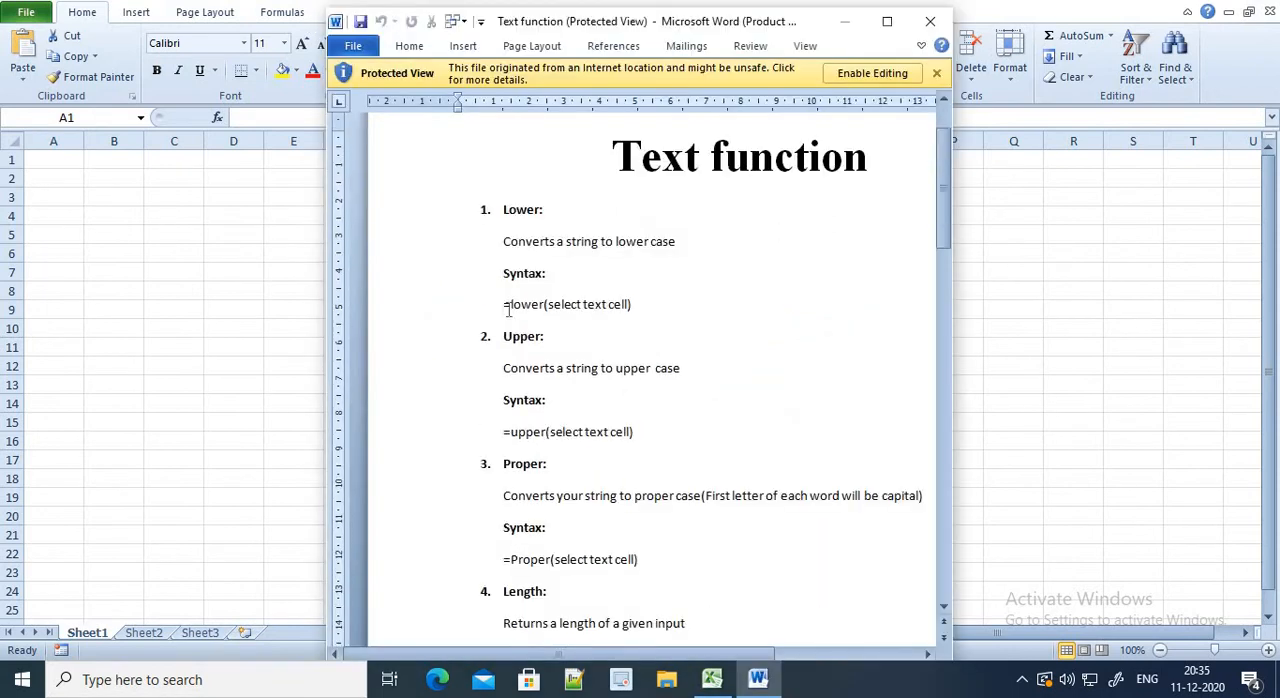
pyautogui.scroll(-8, 523, 321)
pyautogui.scroll(-10, 540, 351)
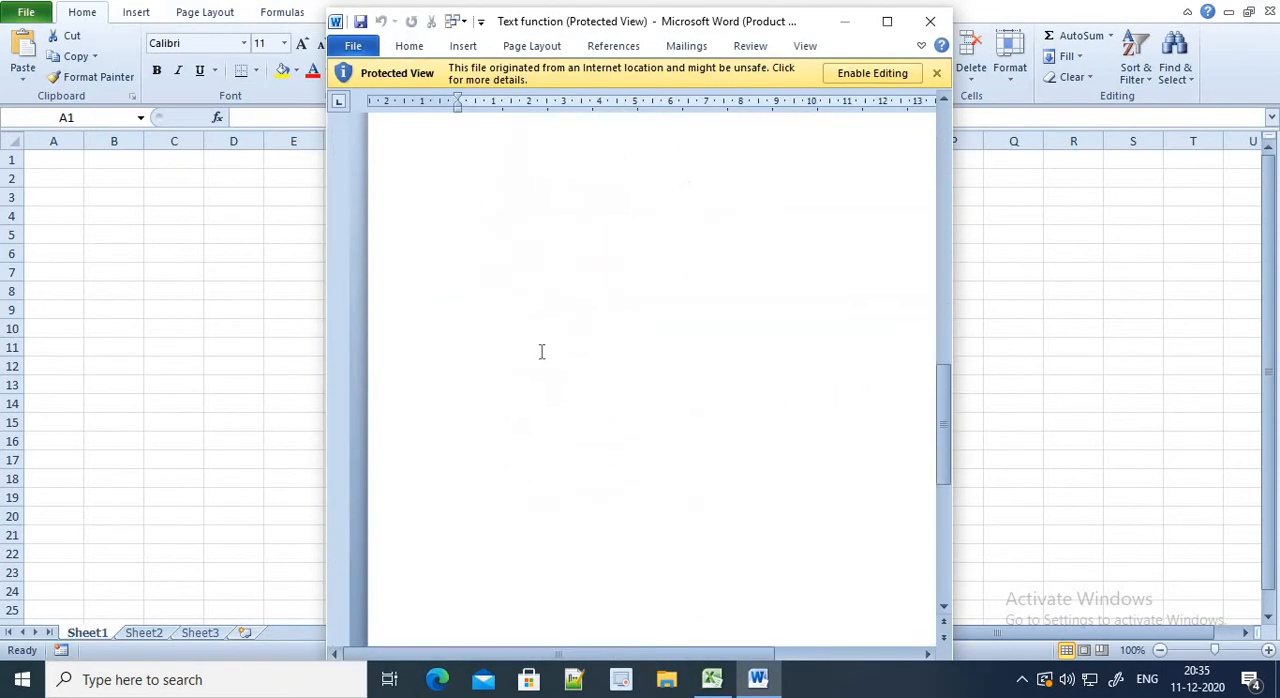
pyautogui.click(826, 535)
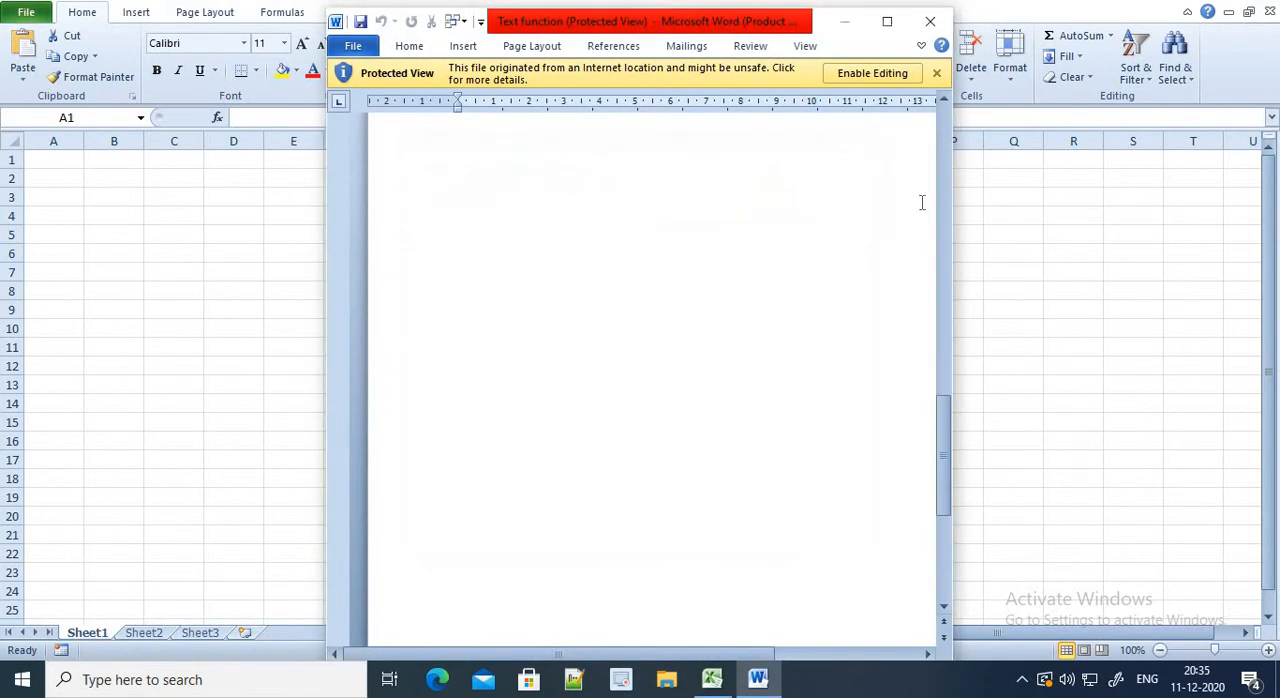
pyautogui.scroll(3, 920, 200)
pyautogui.click(872, 73)
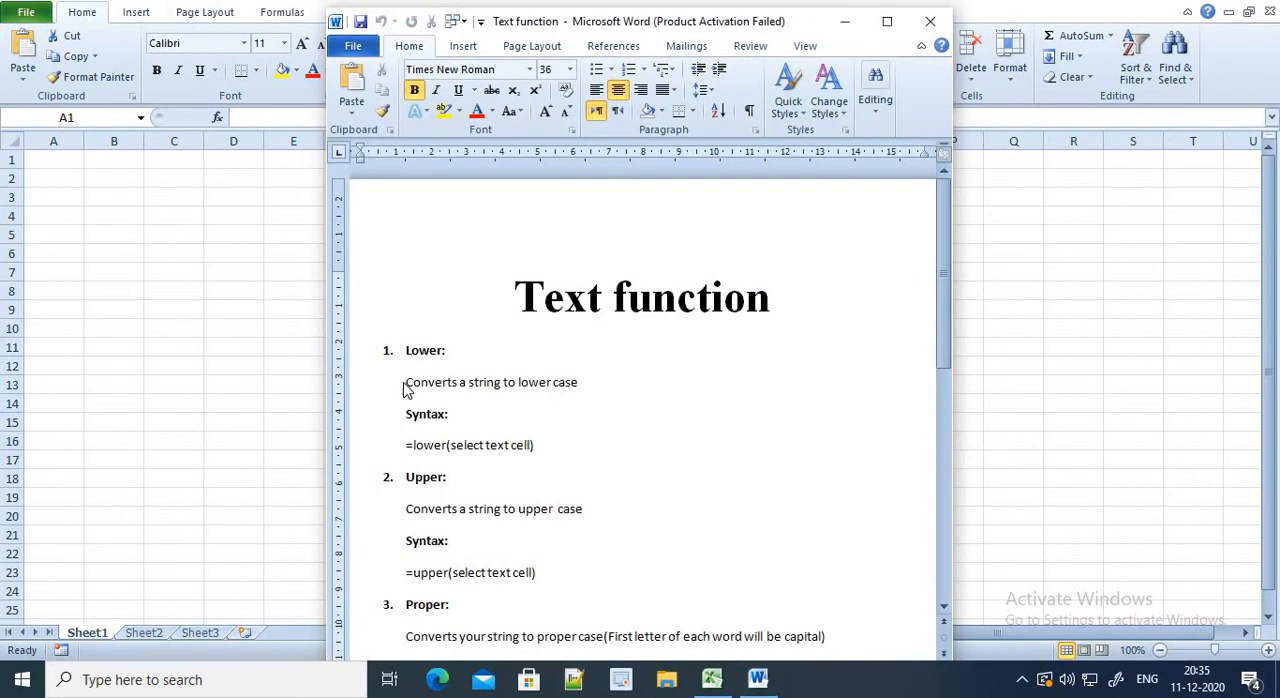
# Review the text functions described in the document, from Lower through Repetitive
pyautogui.click(424, 270)
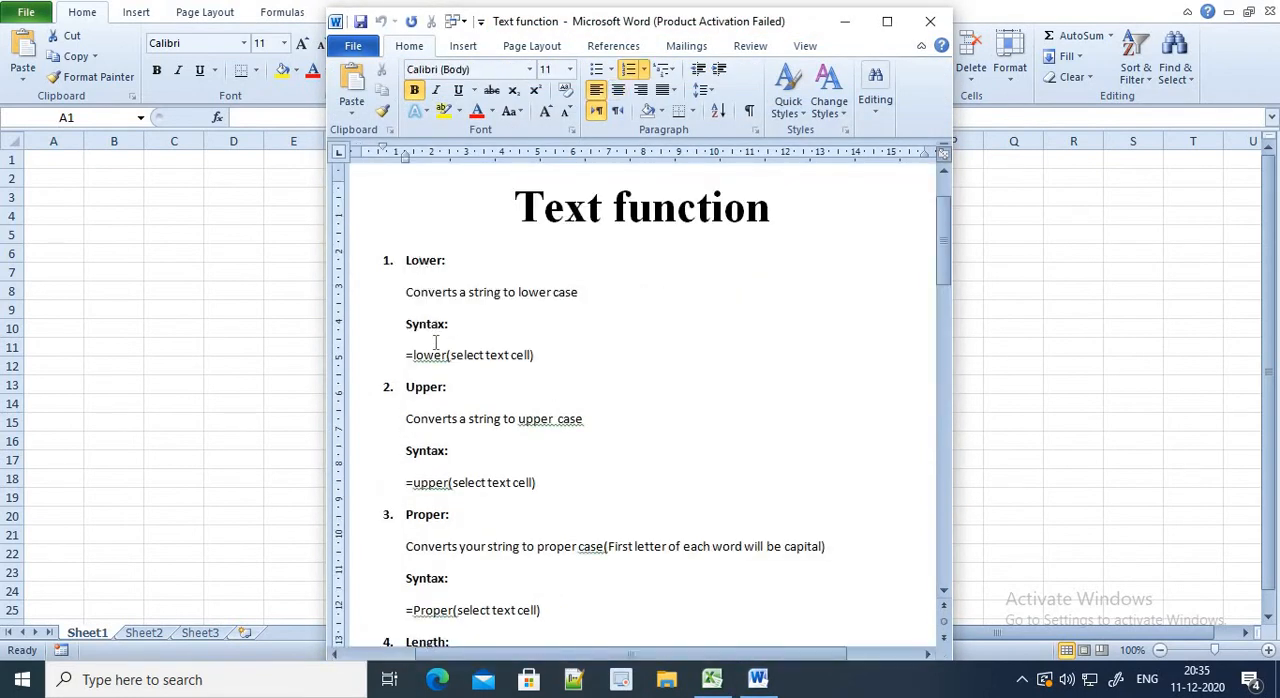
pyautogui.scroll(-3, 436, 380)
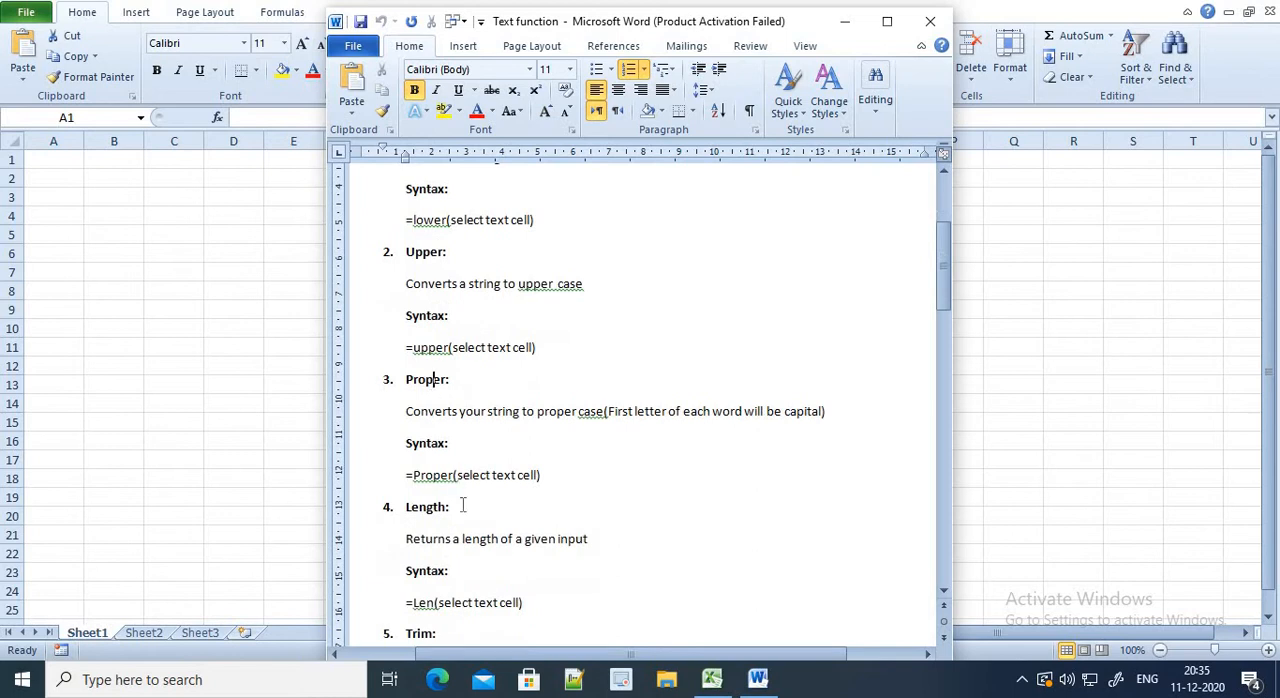
pyautogui.scroll(-3, 440, 497)
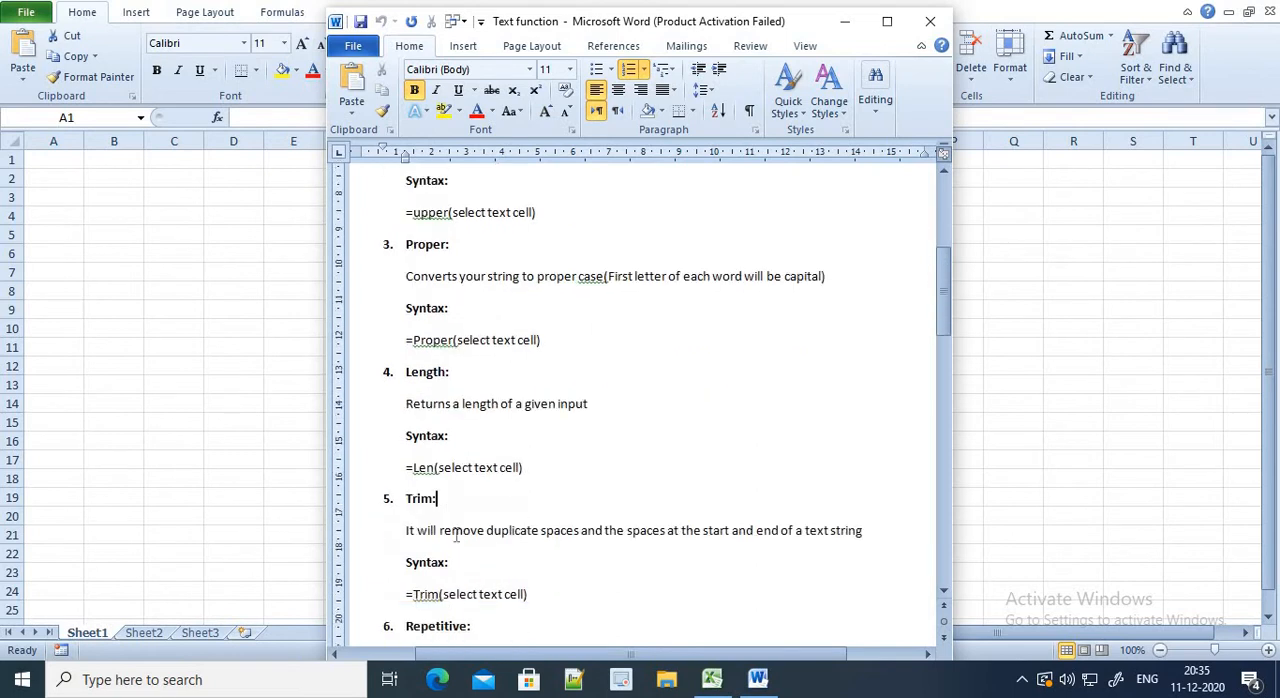
pyautogui.scroll(-4, 445, 505)
pyautogui.scroll(-1, 445, 505)
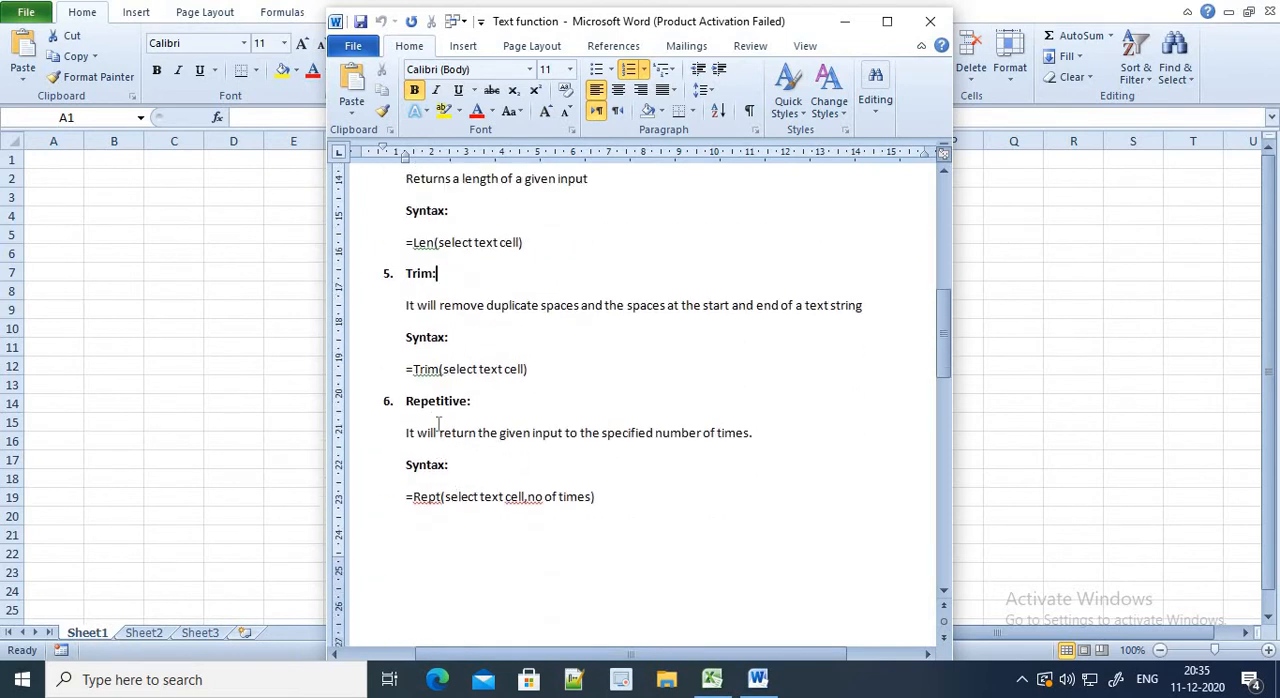
pyautogui.scroll(-4, 469, 507)
pyautogui.scroll(-4, 469, 507)
pyautogui.scroll(11, 466, 506)
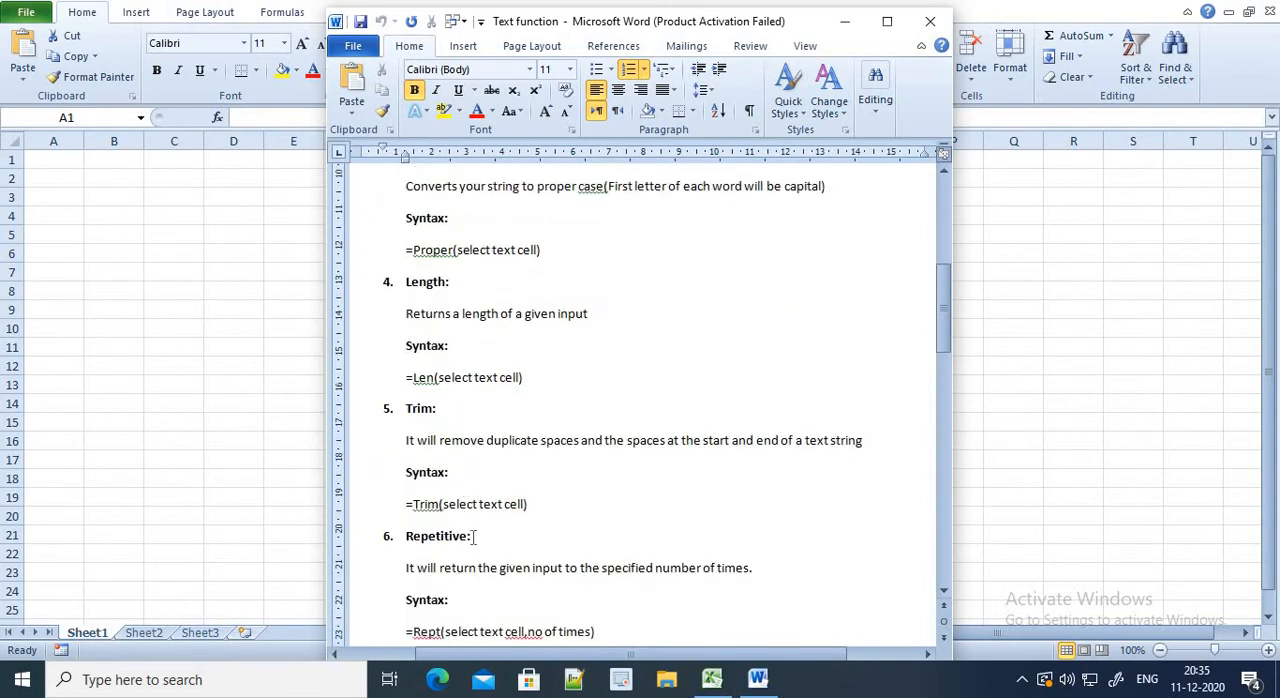
pyautogui.moveTo(470, 536); pyautogui.dragTo(409, 537)
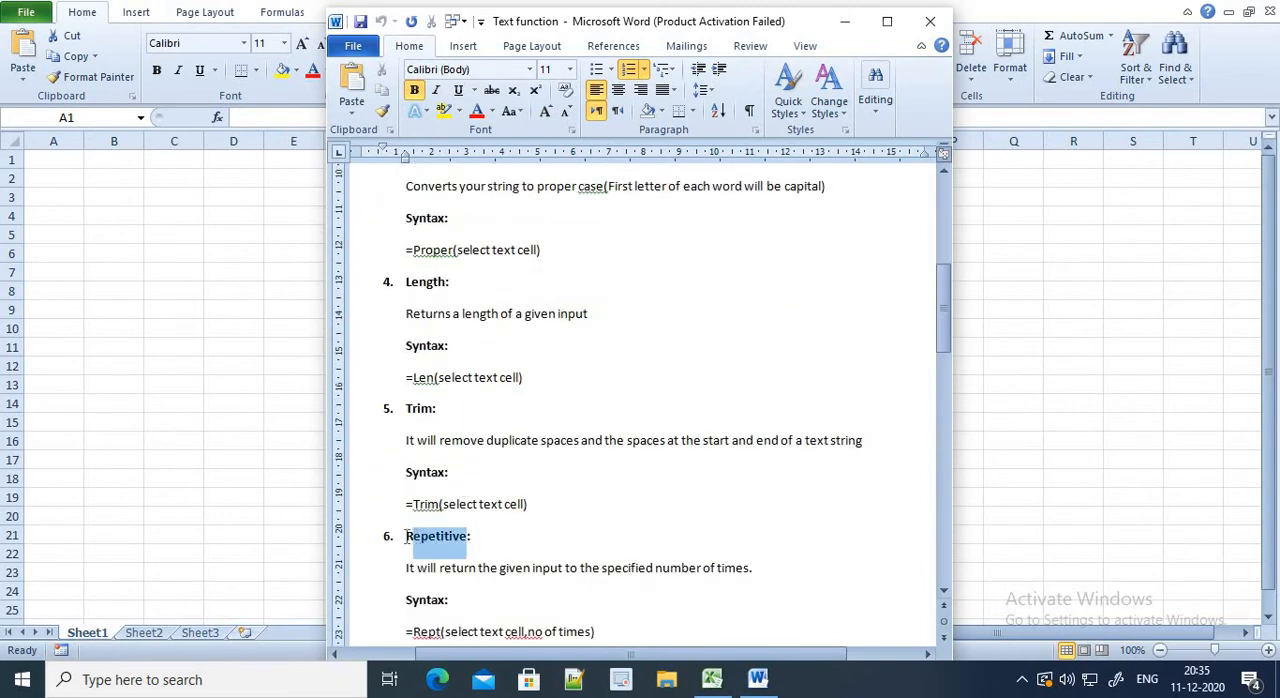
# Switch to the Excel sheet and fill F4:F19 with the number series 1 to 16
pyautogui.hotkey('alt', 'Tab')
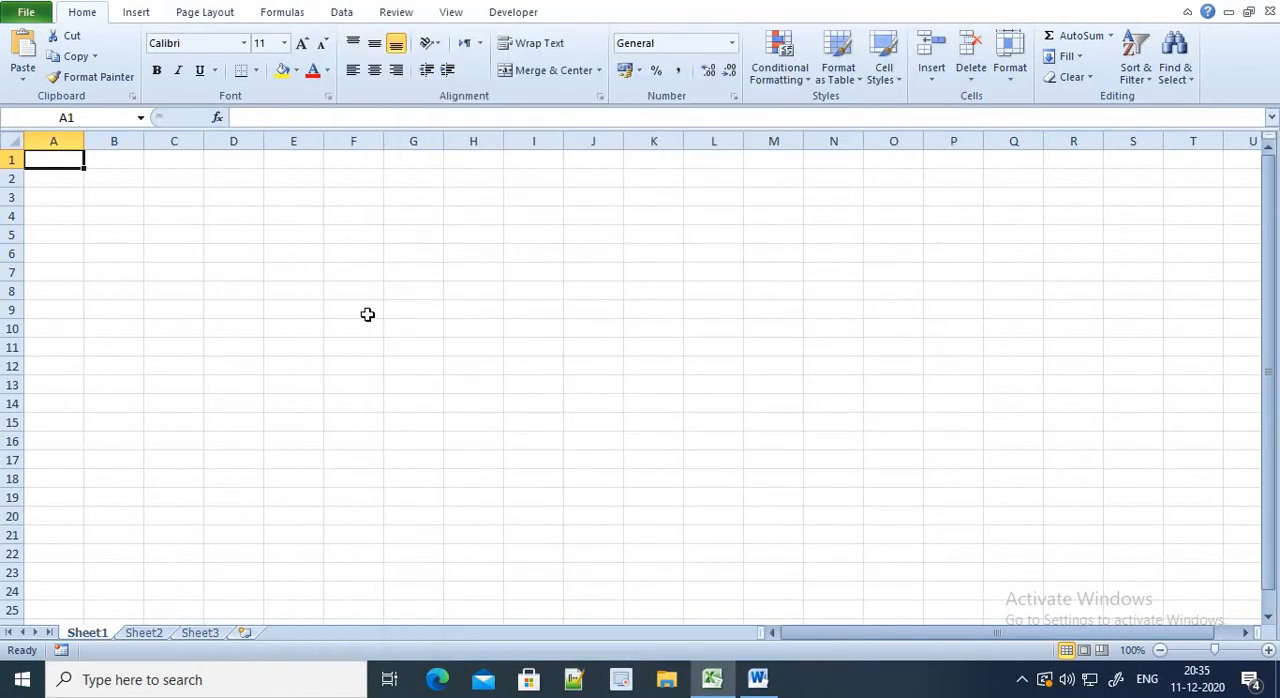
pyautogui.click(367, 314)
pyautogui.click(363, 211)
pyautogui.write('1')
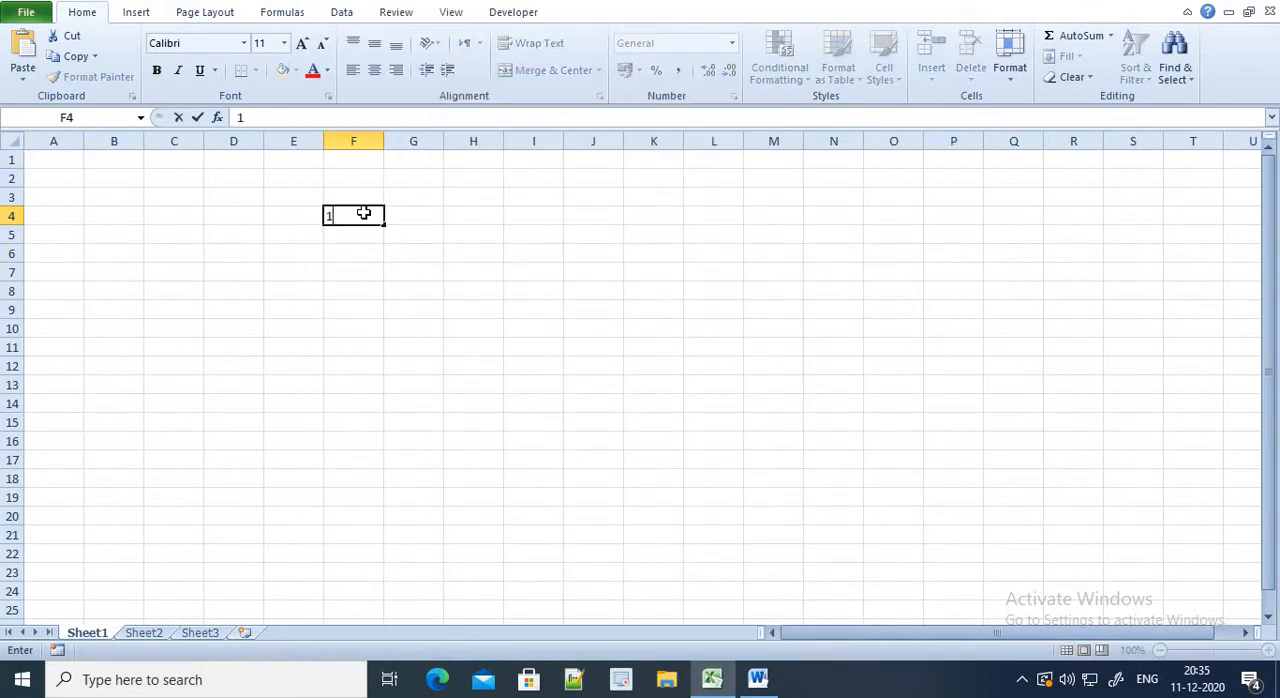
pyautogui.press('Return')
pyautogui.click(363, 211)
pyautogui.moveTo(383, 224); pyautogui.dragTo(369, 506)
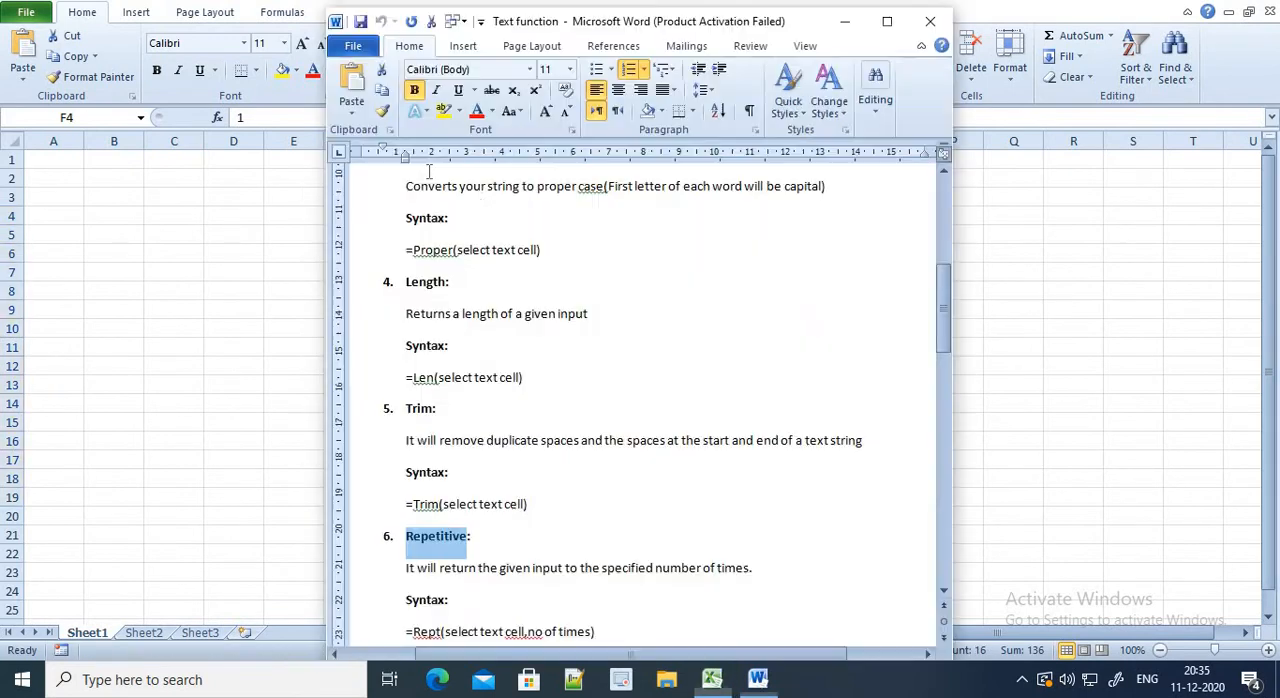
# Copy the numbered heading "Lower:" from the Word document into cell G4 of the Excel sheet
pyautogui.hotkey('alt', 'Tab')
pyautogui.scroll(8, 505, 385)
pyautogui.moveTo(452, 305); pyautogui.dragTo(408, 312)
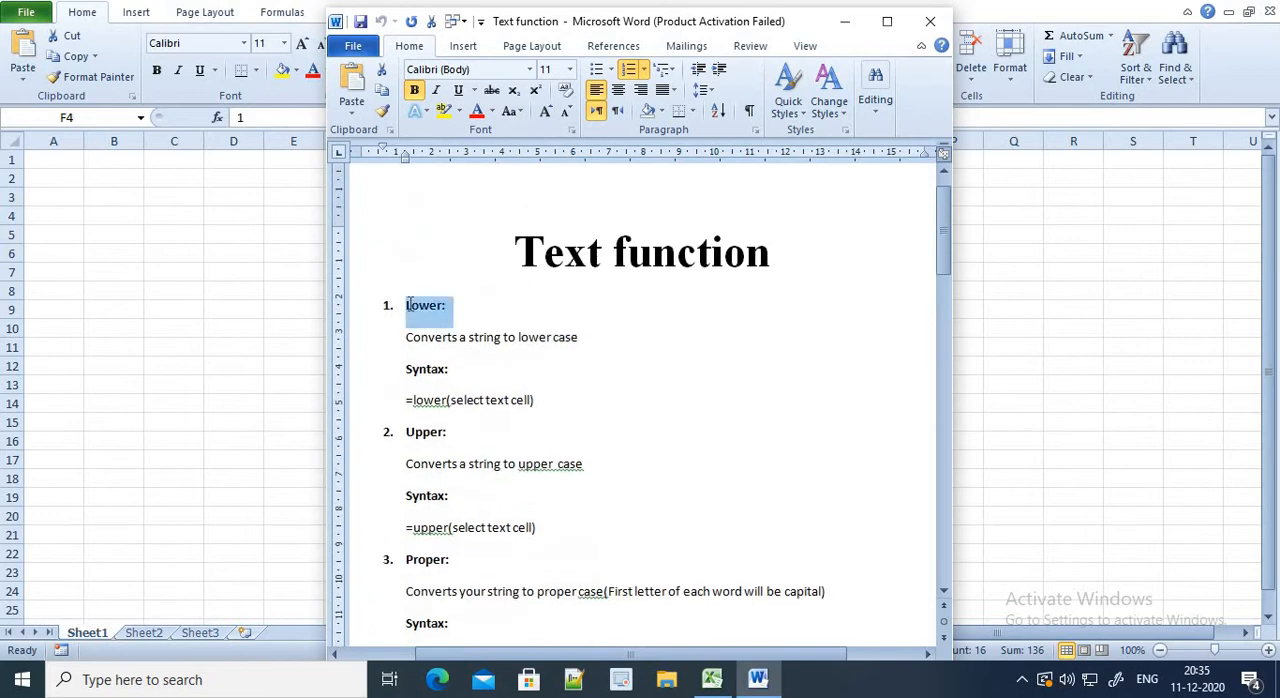
pyautogui.hotkey('alt', 'Tab')
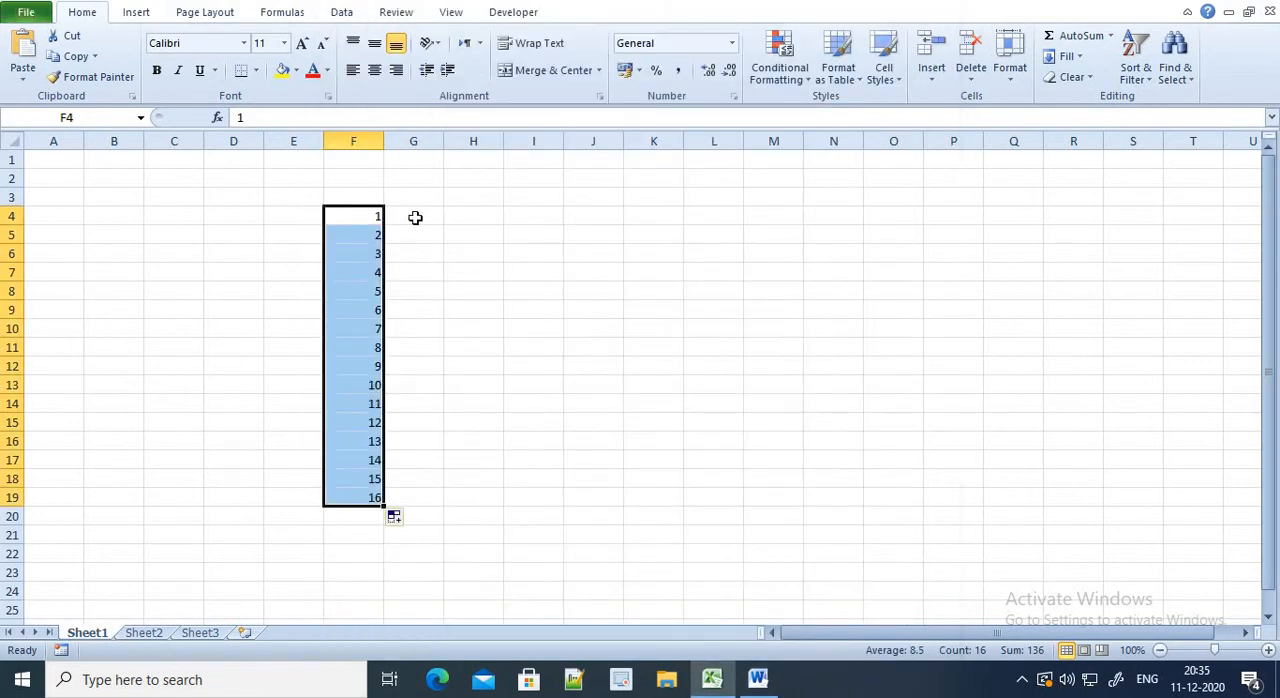
pyautogui.click(414, 216)
pyautogui.write('1.\tLower:')
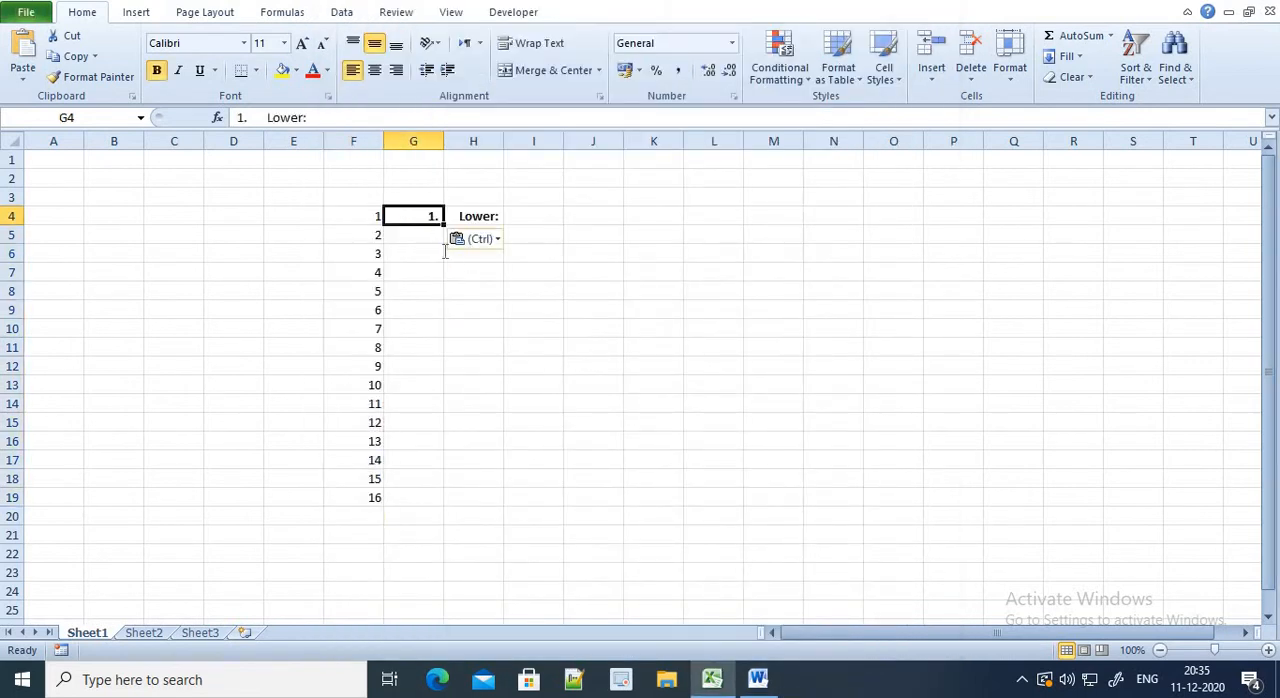
# Copy the numbered heading "Upper:" from the Word document into cell G5 of the Excel sheet
pyautogui.hotkey('alt', 'Tab')
pyautogui.moveTo(416, 370); pyautogui.dragTo(455, 372)
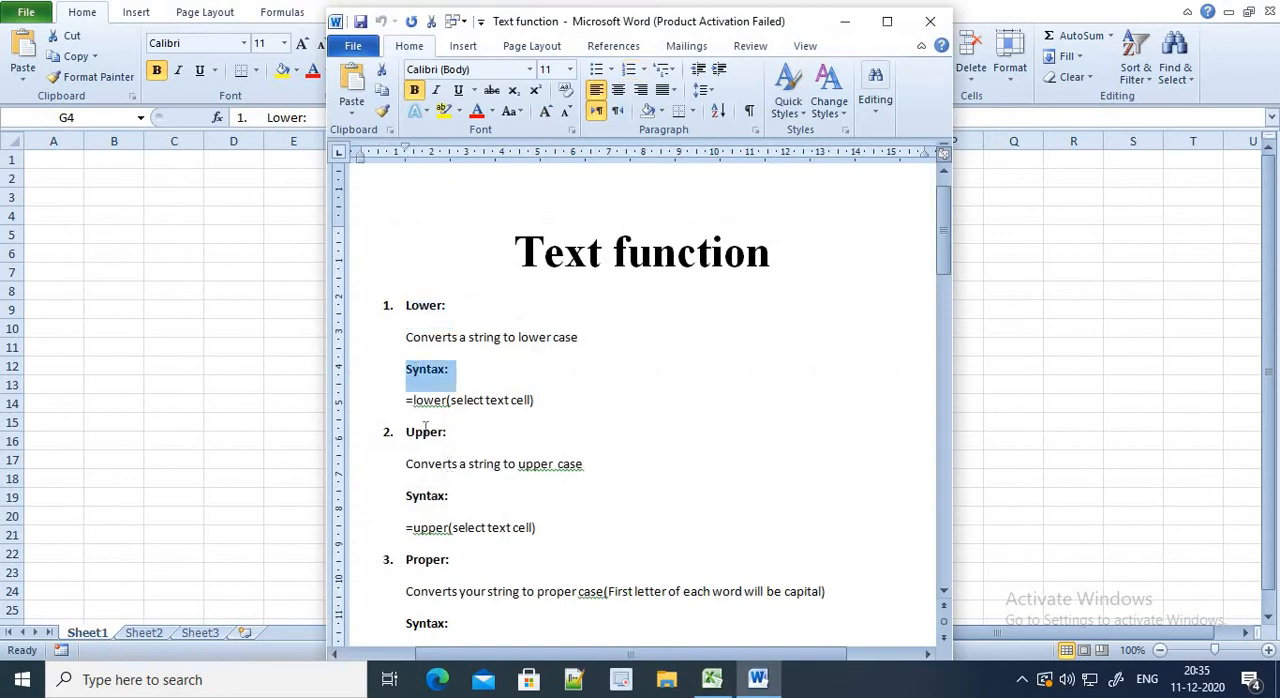
pyautogui.moveTo(454, 433); pyautogui.dragTo(418, 434)
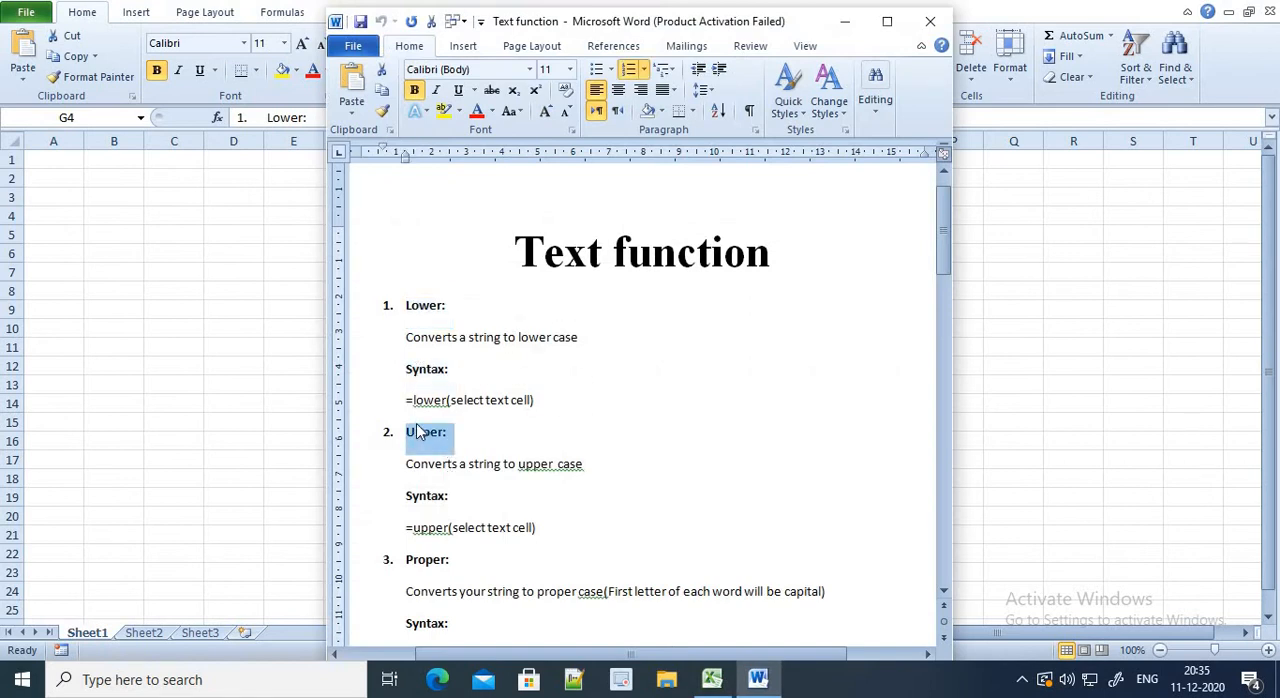
pyautogui.hotkey('ctrl', 'c')
pyautogui.hotkey('alt', 'Tab')
pyautogui.click(432, 238)
pyautogui.hotkey('ctrl', 'v')
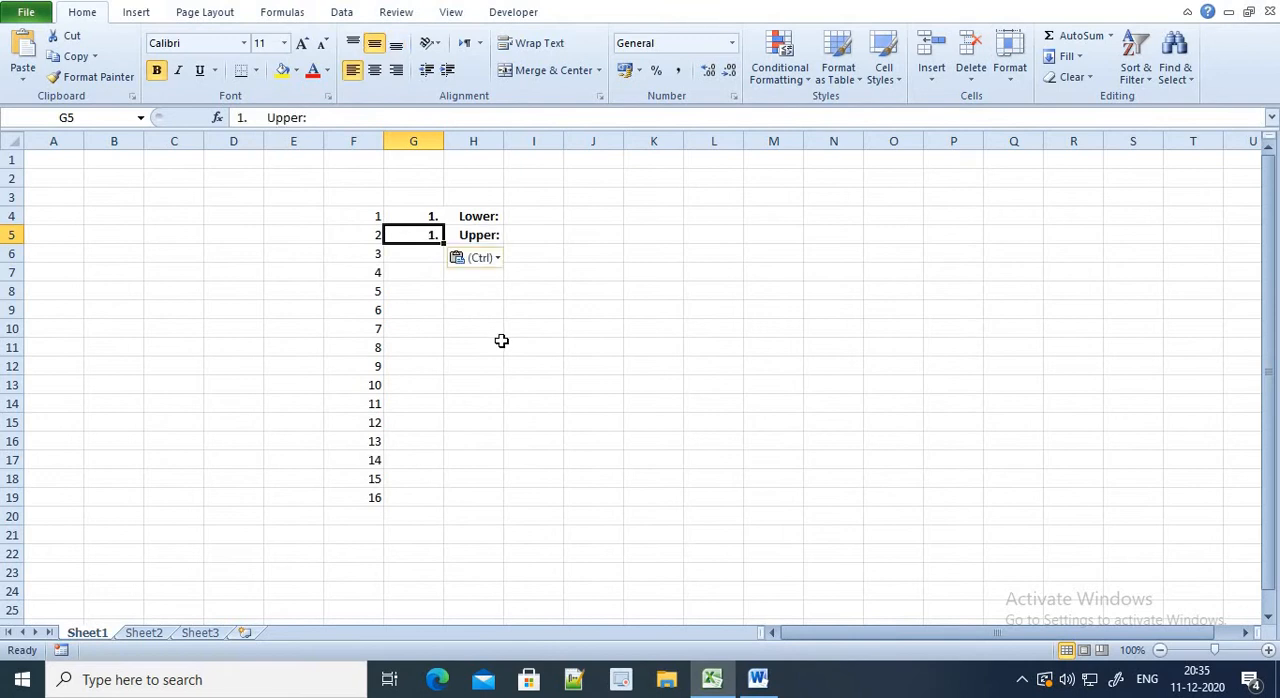
# Copy the word "Proper" from the third heading in Word into cell G6 of the Excel sheet
pyautogui.hotkey('alt', 'Tab')
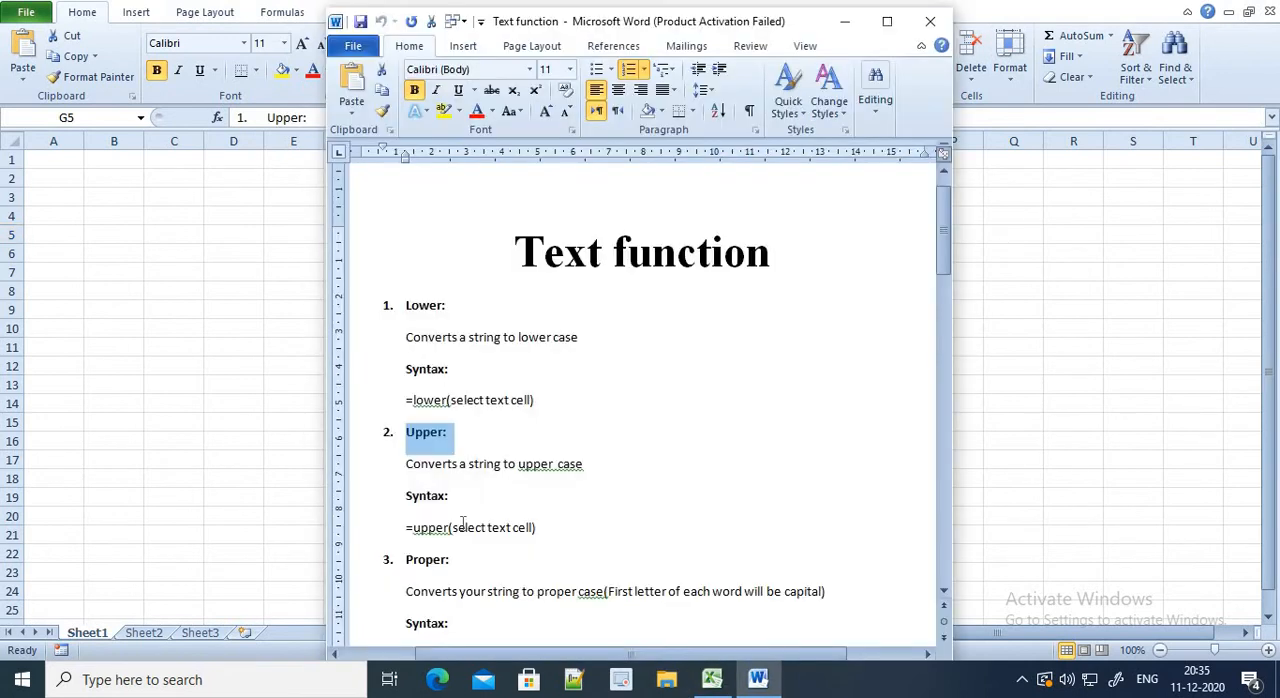
pyautogui.moveTo(446, 561); pyautogui.dragTo(406, 561)
pyautogui.click(428, 561)
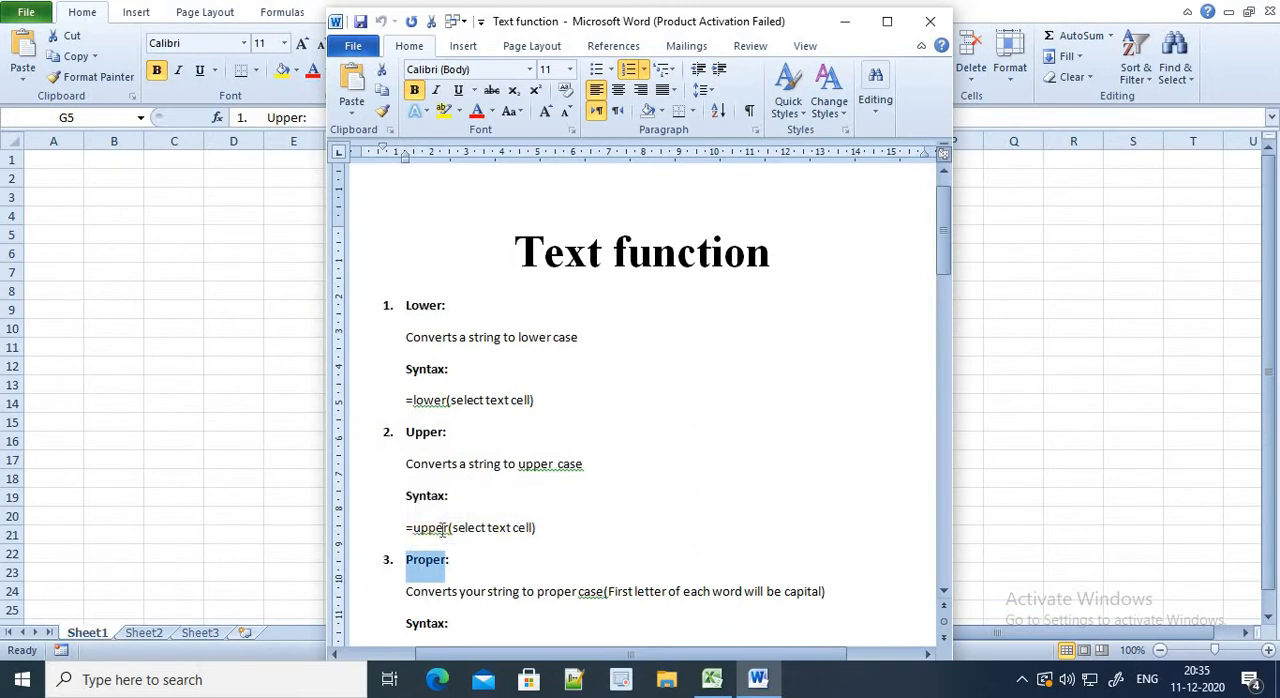
pyautogui.hotkey('alt', 'Tab')
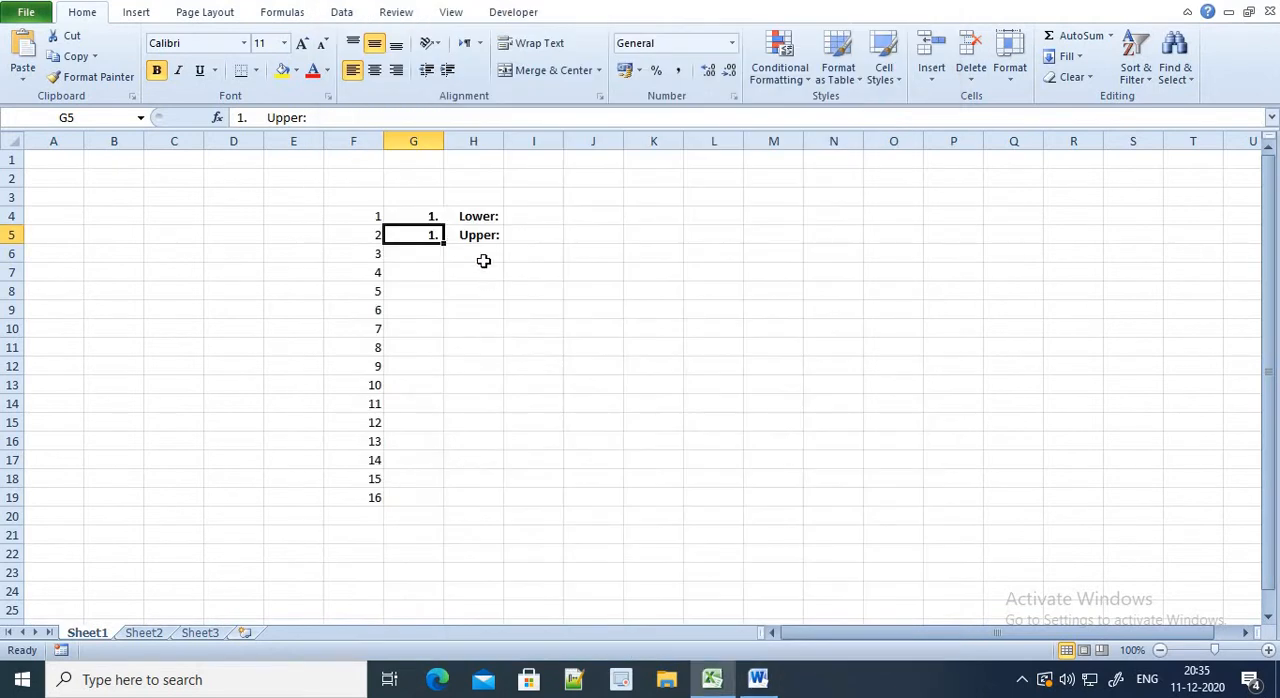
pyautogui.click(456, 254)
pyautogui.click(435, 241)
pyautogui.click(428, 250)
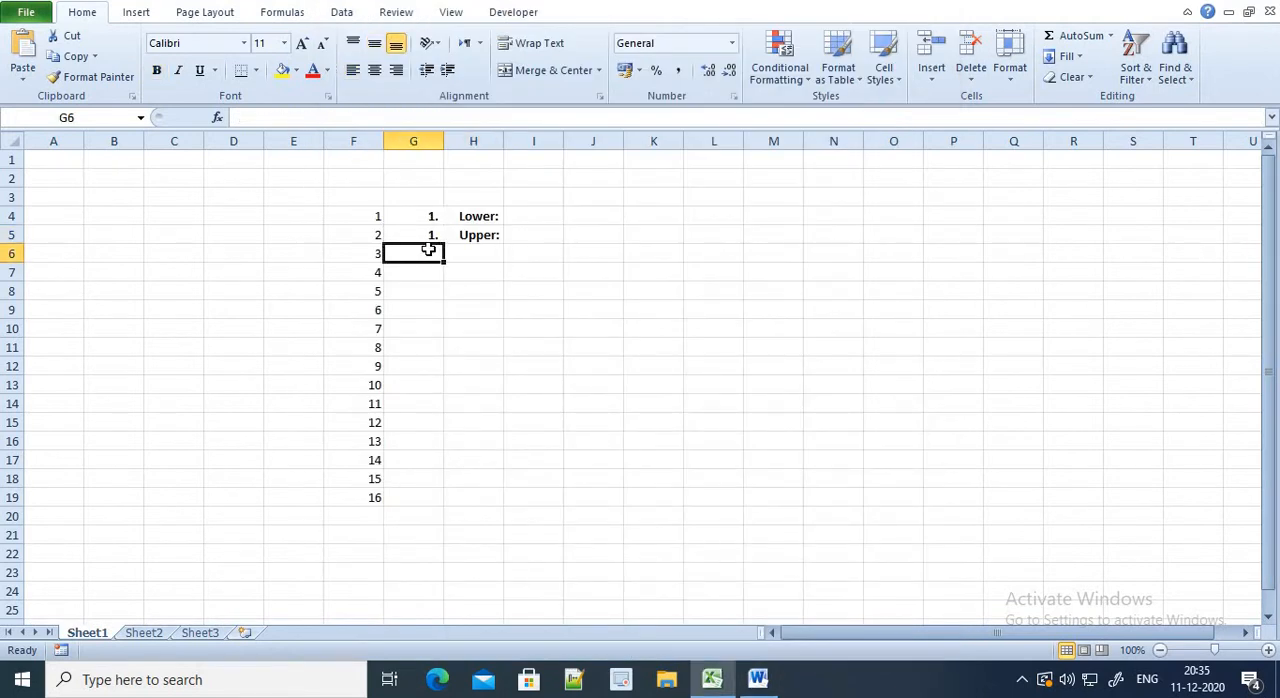
pyautogui.hotkey('ctrl', 'v')
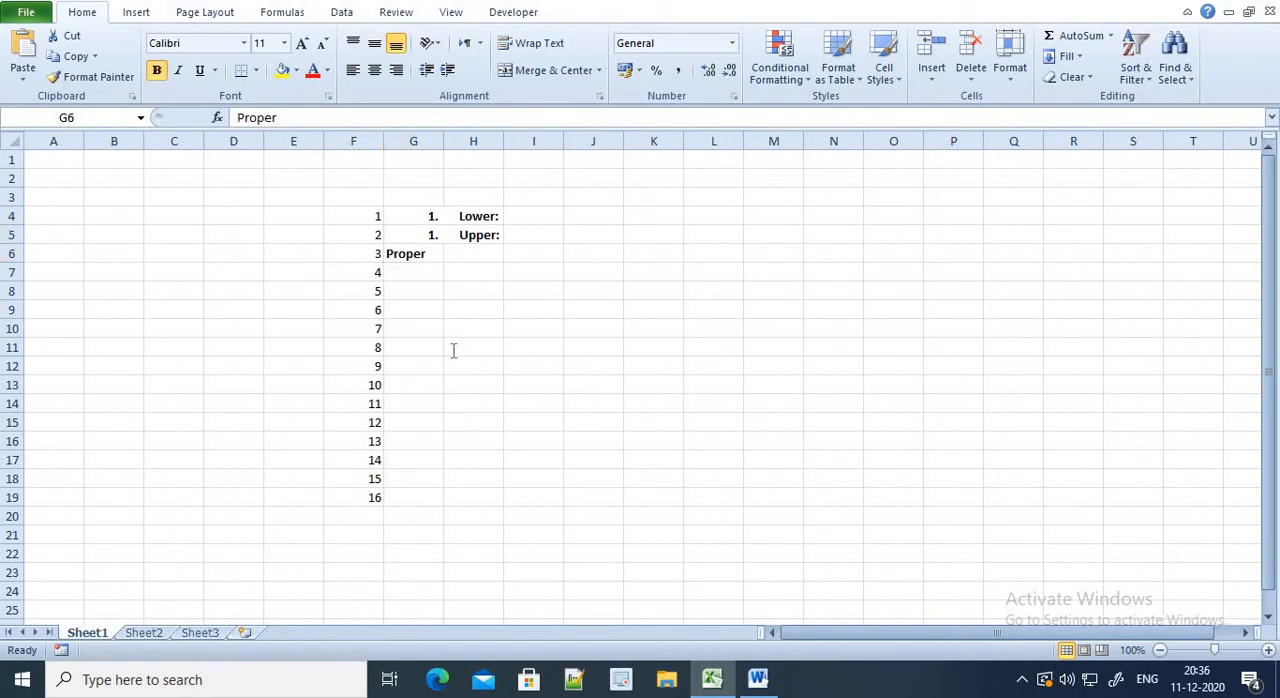
# Copy the word "Length" from the fourth heading in Word into cell G7 of the Excel sheet
pyautogui.hotkey('alt', 'Tab')
pyautogui.scroll(-3, 438, 502)
pyautogui.scroll(-2, 436, 510)
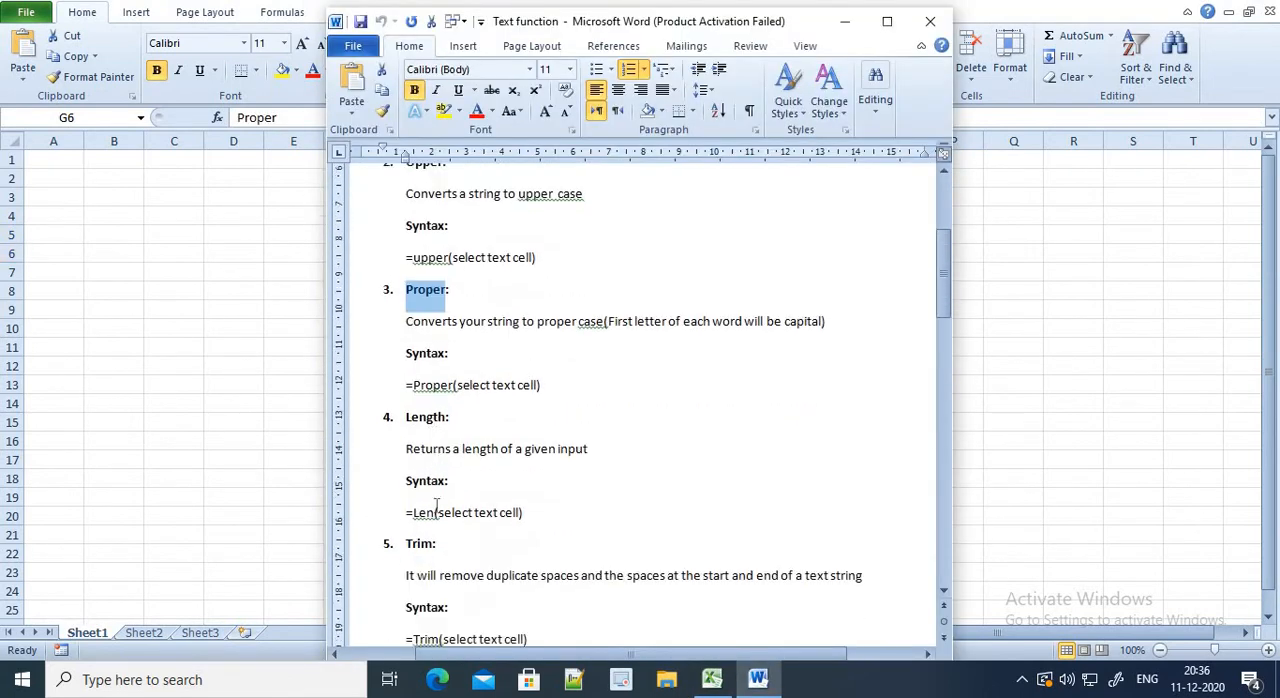
pyautogui.moveTo(439, 371); pyautogui.dragTo(410, 368)
pyautogui.click(409, 367)
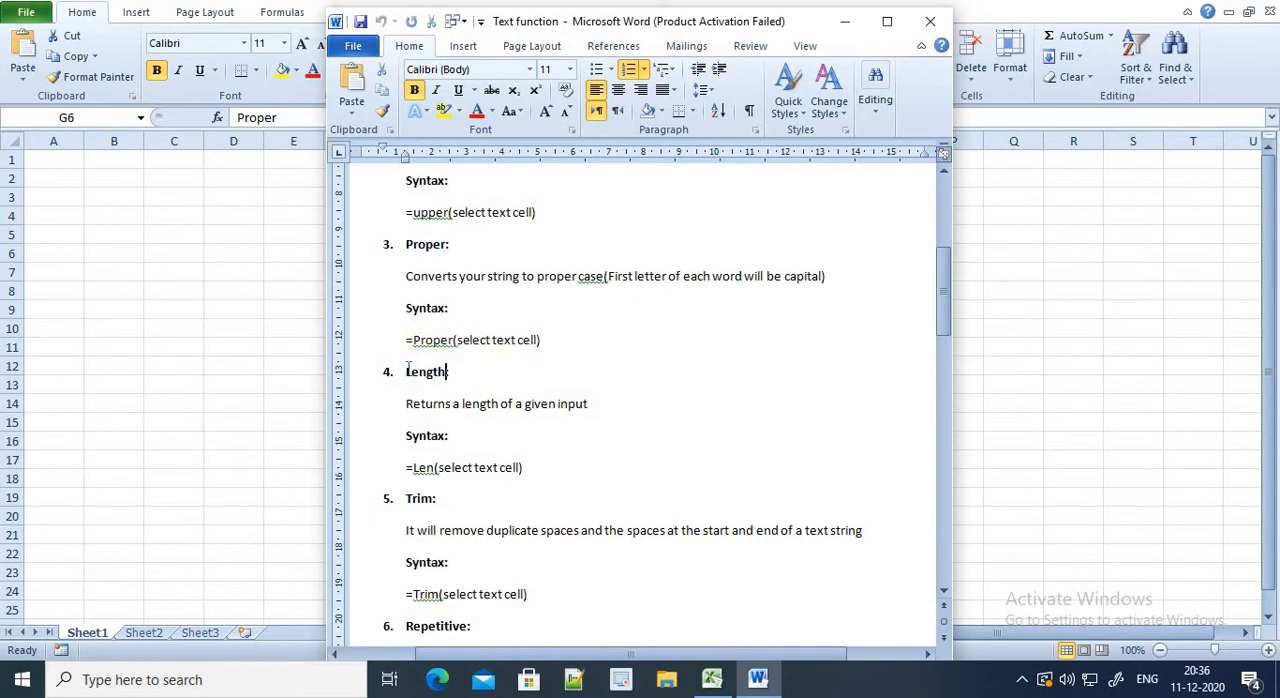
pyautogui.doubleClick(408, 367)
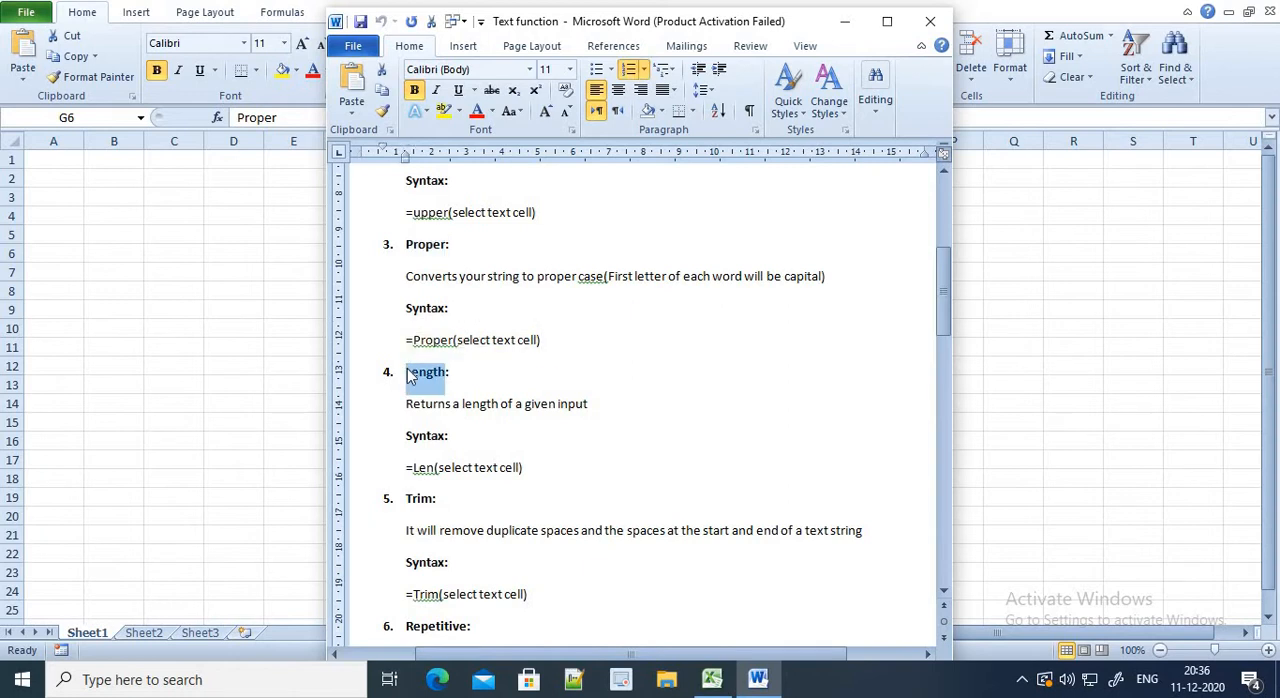
pyautogui.hotkey('alt', 'Tab')
pyautogui.press('Return')
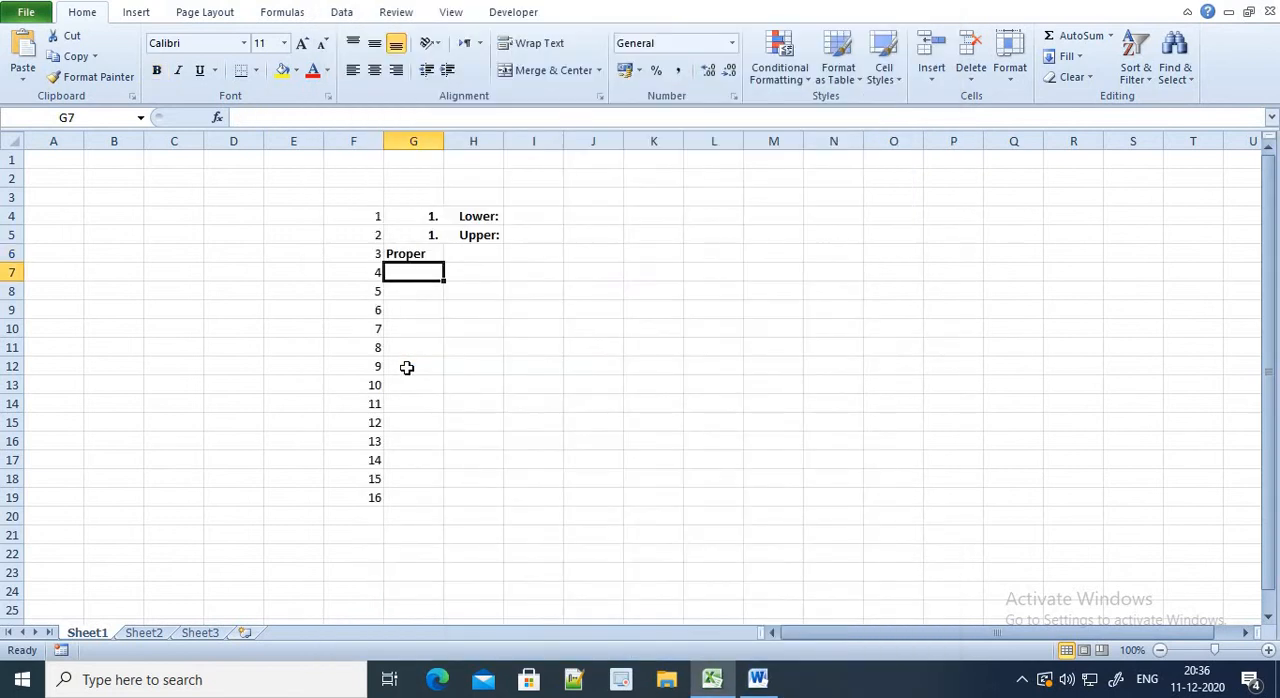
pyautogui.hotkey('ctrl', 'v')
# Copy the word "Trim" from the fifth heading in Word into cell G8 of the Excel sheet
pyautogui.hotkey('alt', 'Tab')
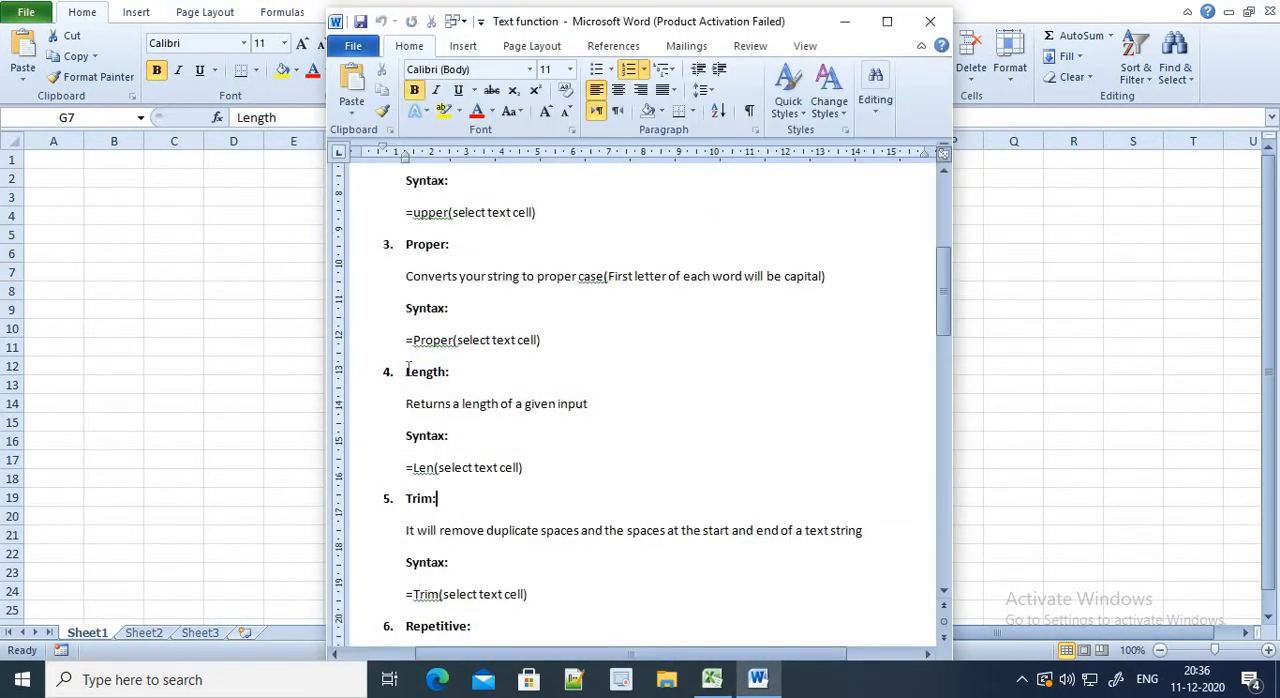
pyautogui.hotkey('shift', 'Left')
pyautogui.hotkey('shift', 'Left')
pyautogui.hotkey('shift', 'Left')
pyautogui.hotkey('shift', 'Left')
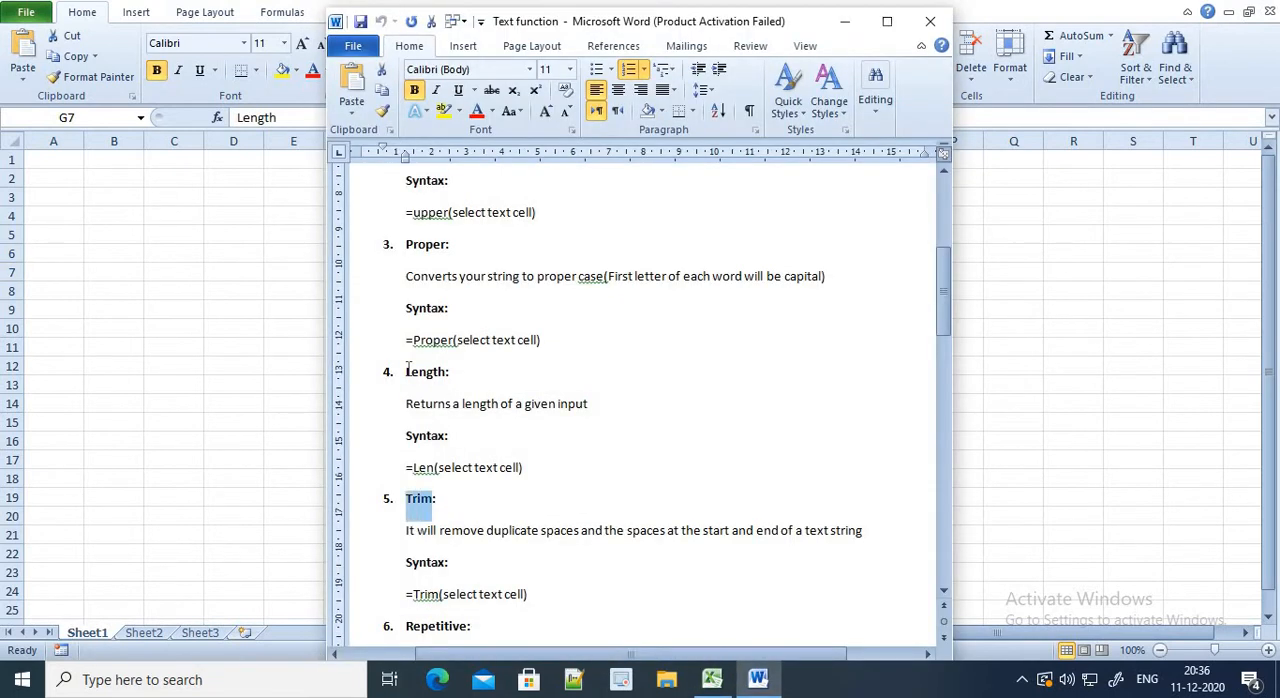
pyautogui.hotkey('alt', 'Tab')
pyautogui.press('Return')
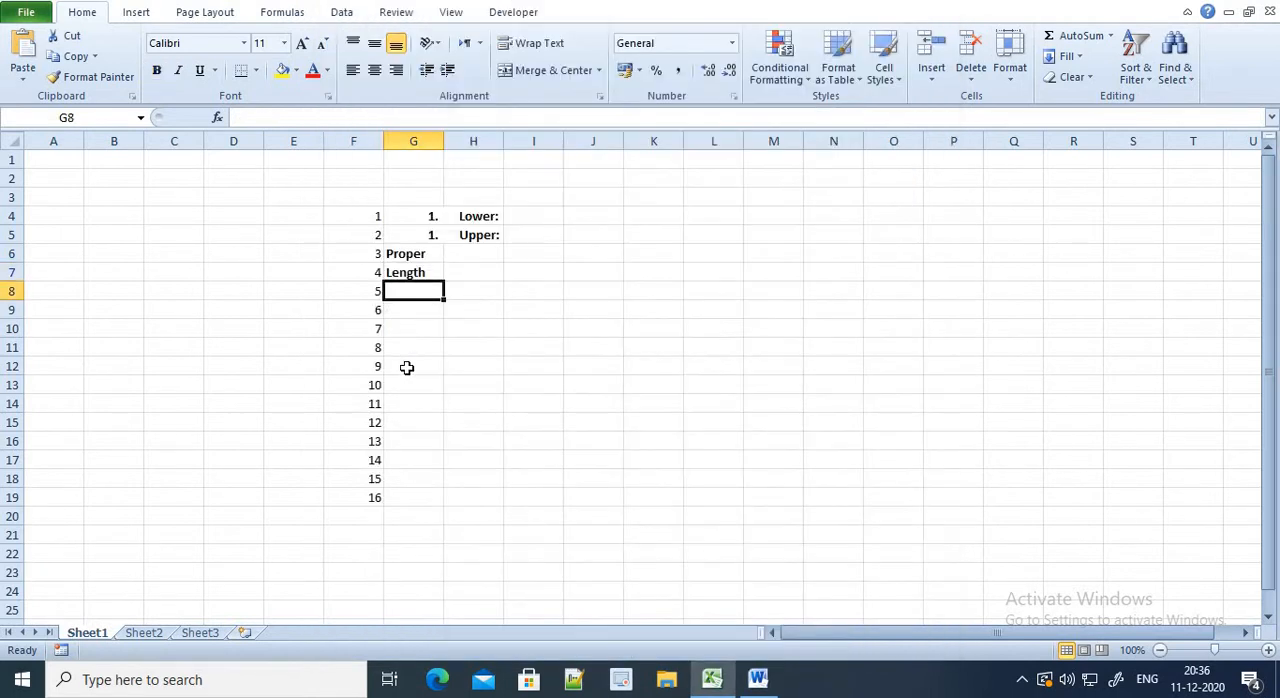
pyautogui.hotkey('ctrl', 'v')
pyautogui.press('Return')
# Copy the word "Repetitive" from the sixth heading in Word into cell G9 of the Excel sheet
pyautogui.hotkey('alt', 'Tab')
pyautogui.press('Down')
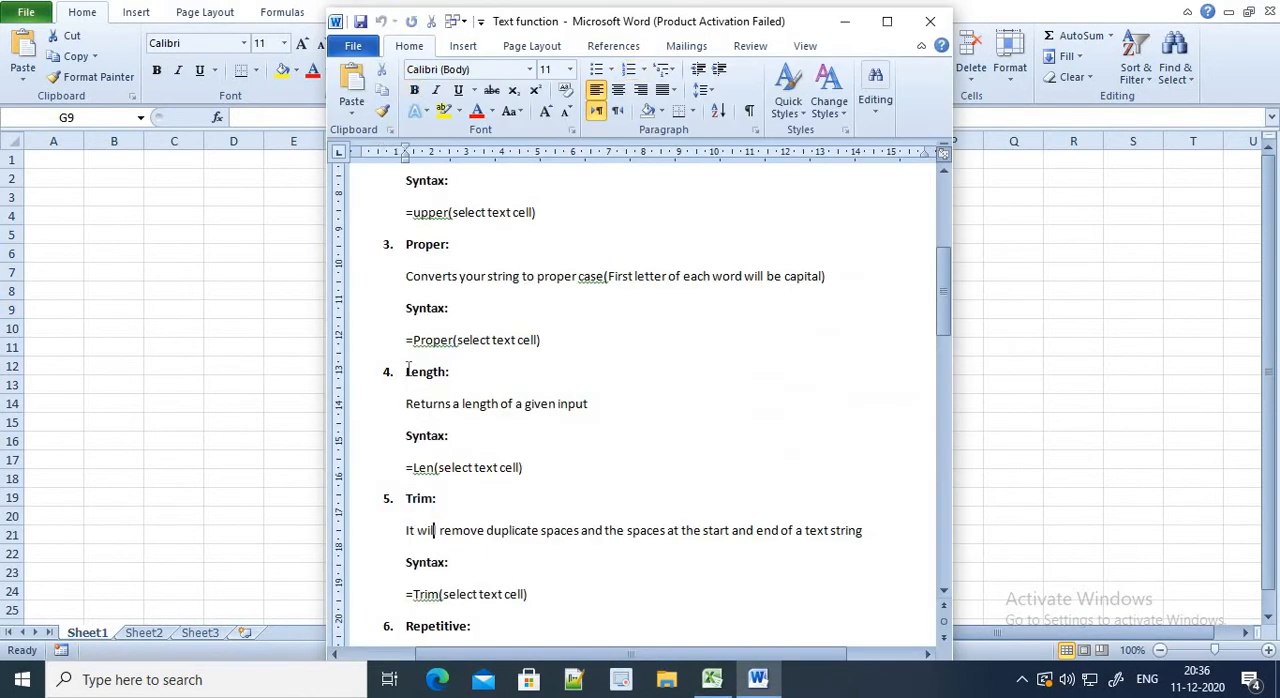
pyautogui.press('Down')
pyautogui.press('Down')
pyautogui.press('Down')
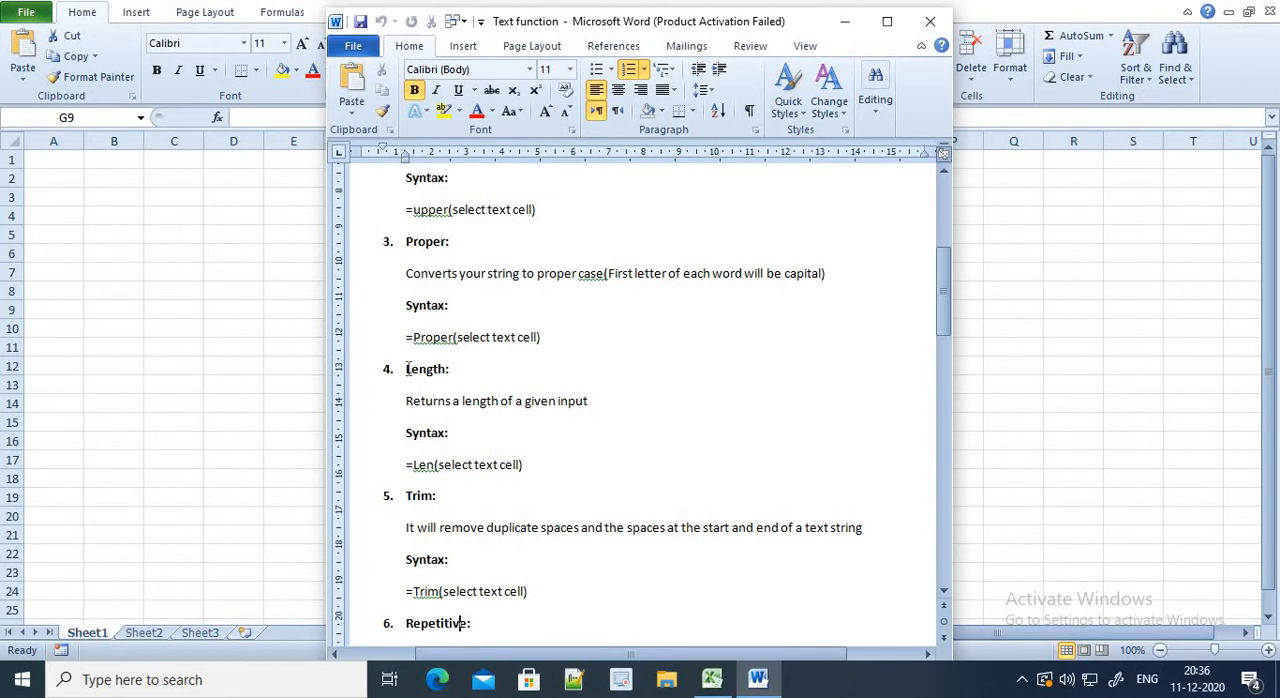
pyautogui.press('Right')
pyautogui.hotkey('shift', 'Left')
pyautogui.hotkey('shift', 'Home')
pyautogui.hotkey('ctrl', 'c')
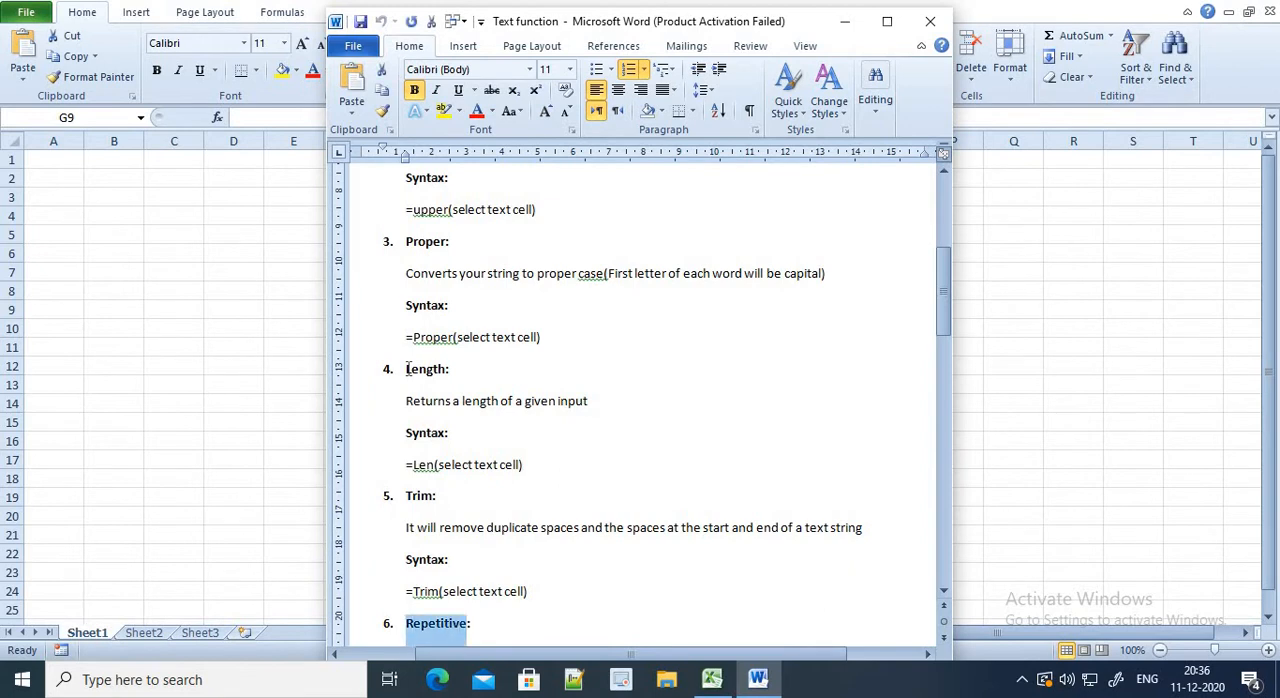
pyautogui.hotkey('alt', 'Tab')
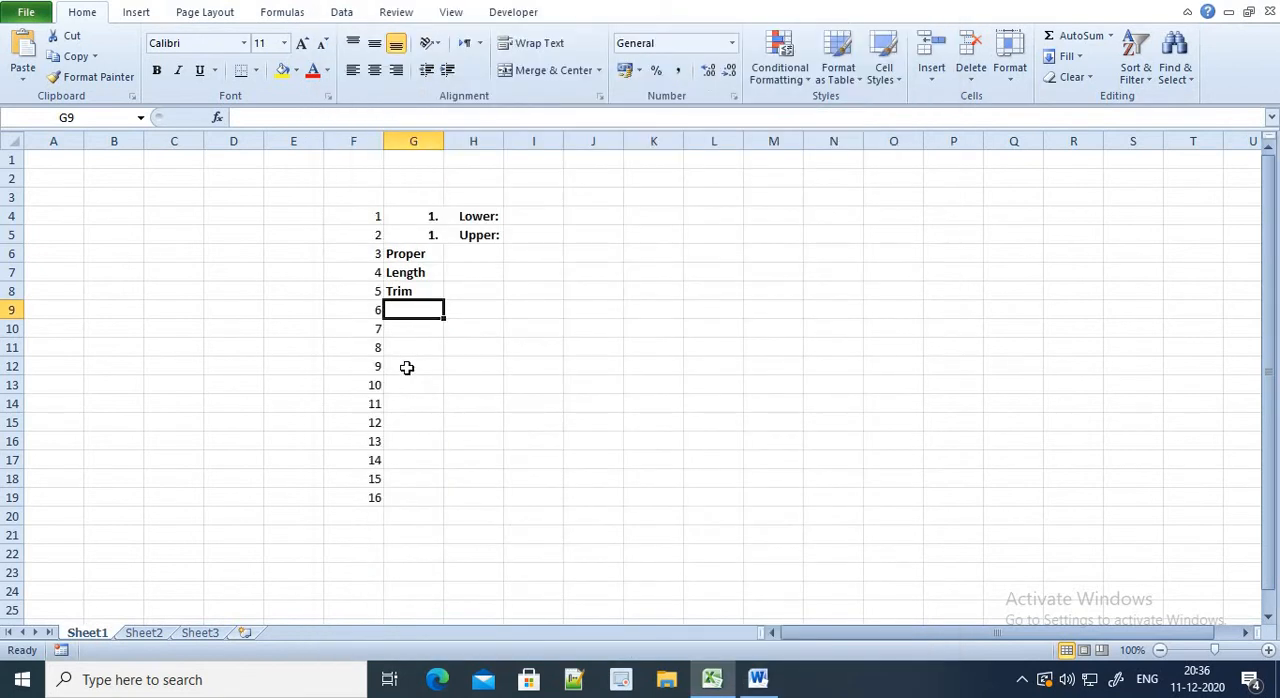
pyautogui.hotkey('ctrl', 'v')
pyautogui.press('Up')
pyautogui.press('Up')
pyautogui.press('Right')
pyautogui.press('Up')
pyautogui.press('Up')
pyautogui.press('Up')
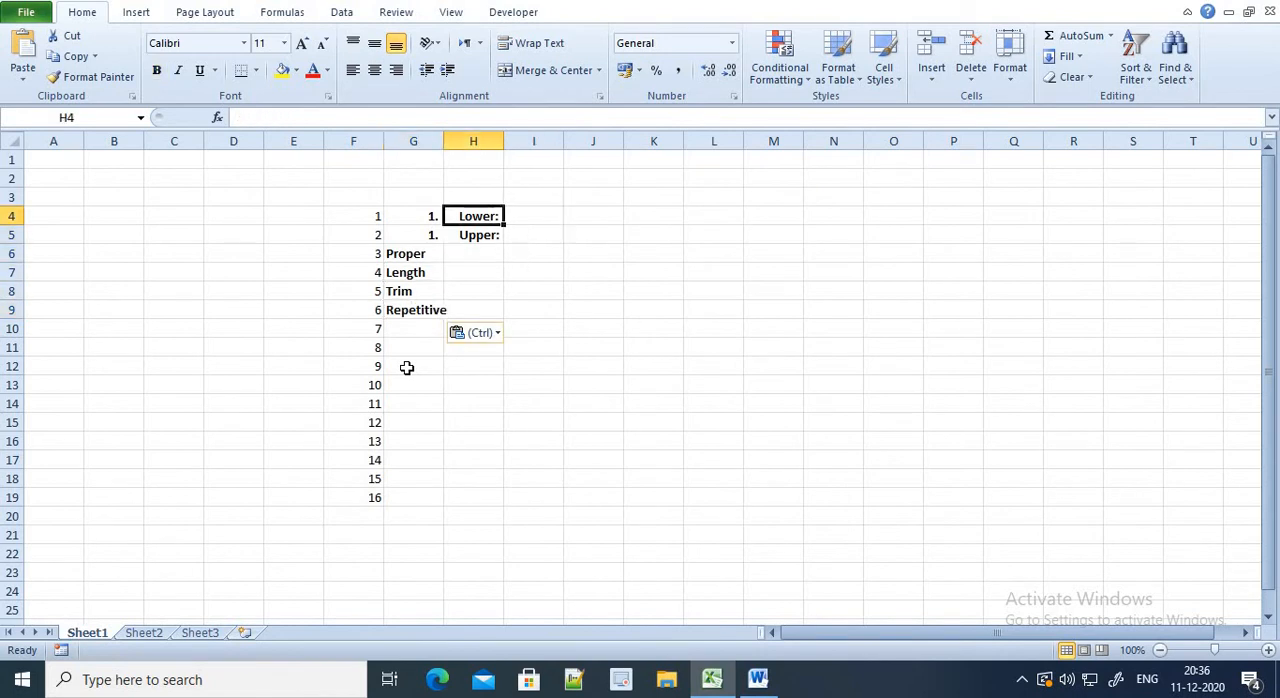
pyautogui.press('Down')
pyautogui.hotkey('shift', 'Up')
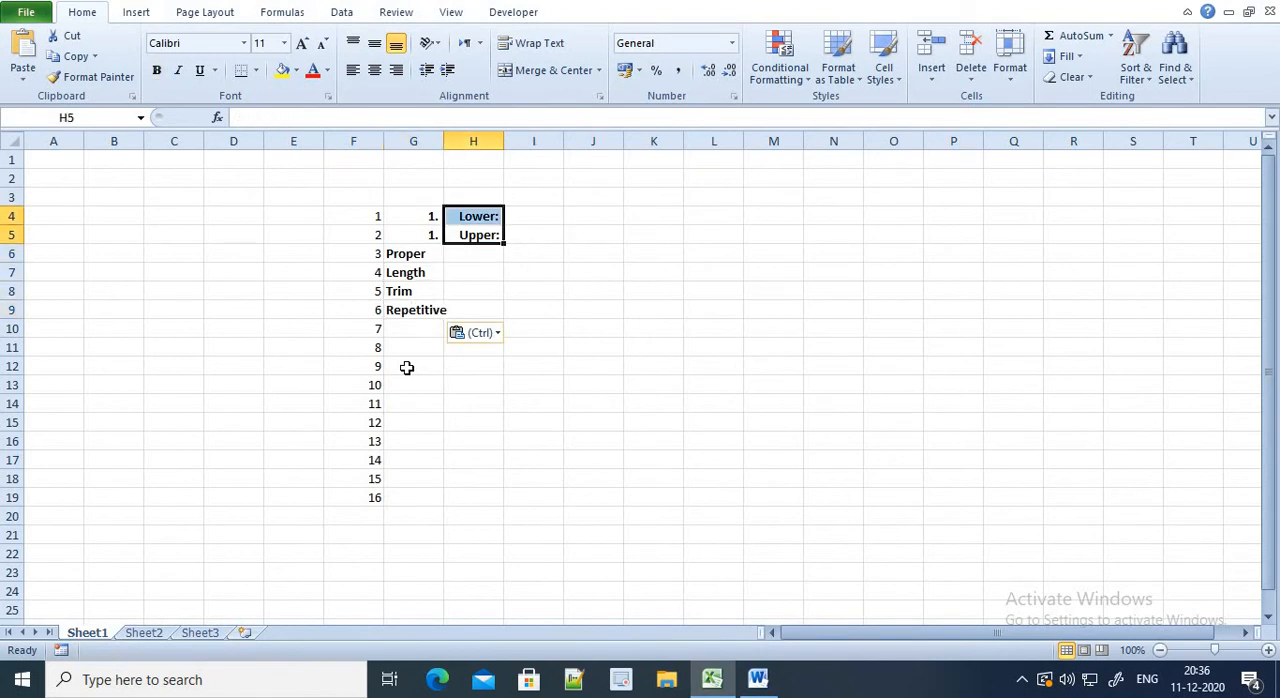
pyautogui.hotkey('ctrl', 'c')
pyautogui.press('Left')
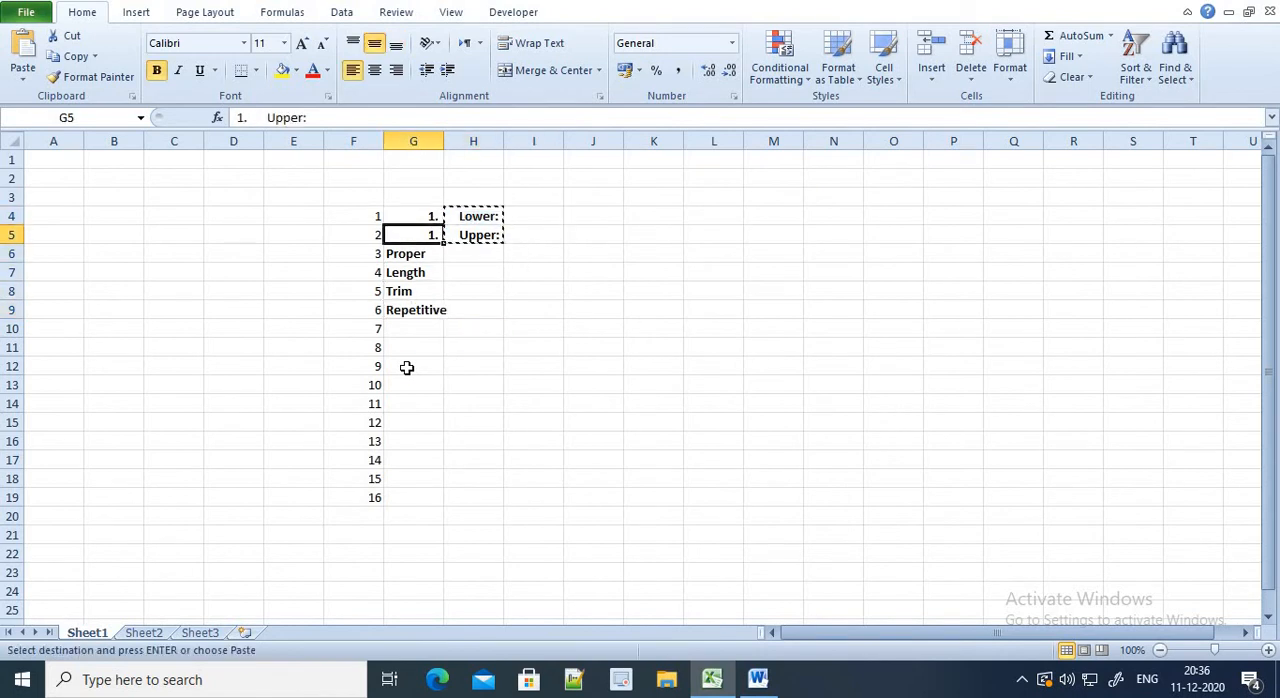
# Clear the pasted numbered headings from cells G4:G5
pyautogui.press('Up')
pyautogui.hotkey('shift', 'Down')
pyautogui.press('Delete')
pyautogui.hotkey('shift', 'Up')
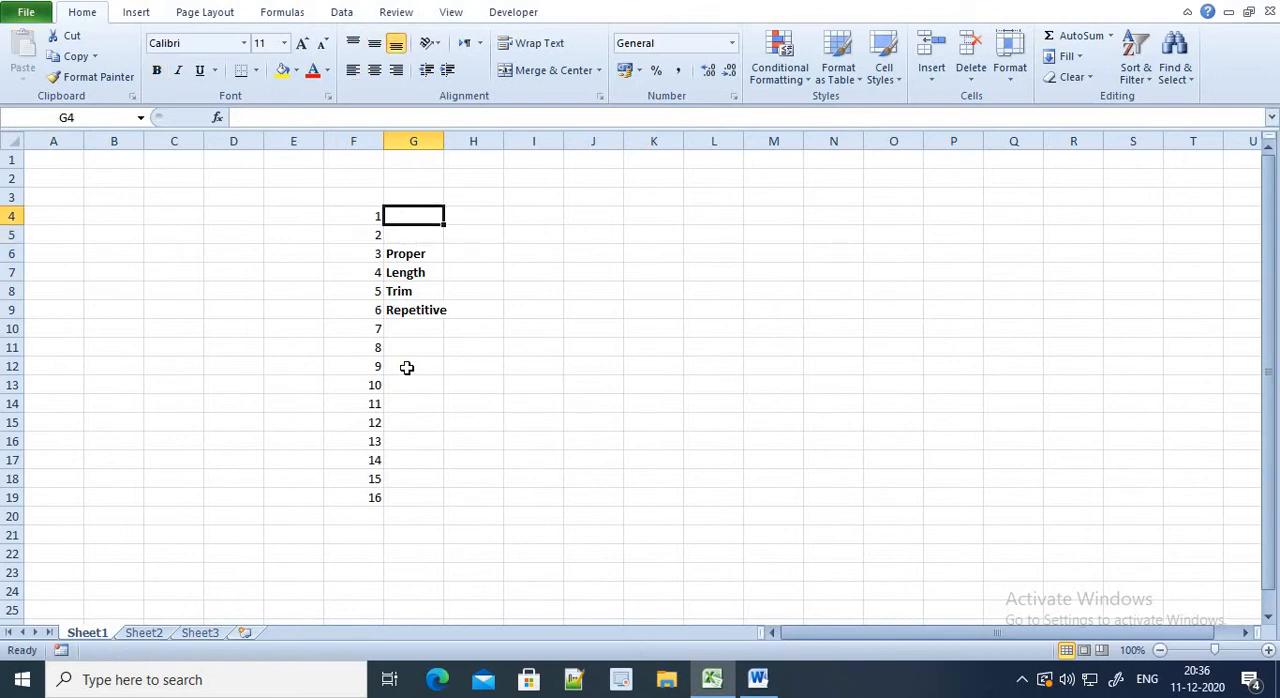
# Enter the function names "Lower" in cell G4 and "Upper" in cell G5
pyautogui.write('Lower')
pyautogui.press('Return')
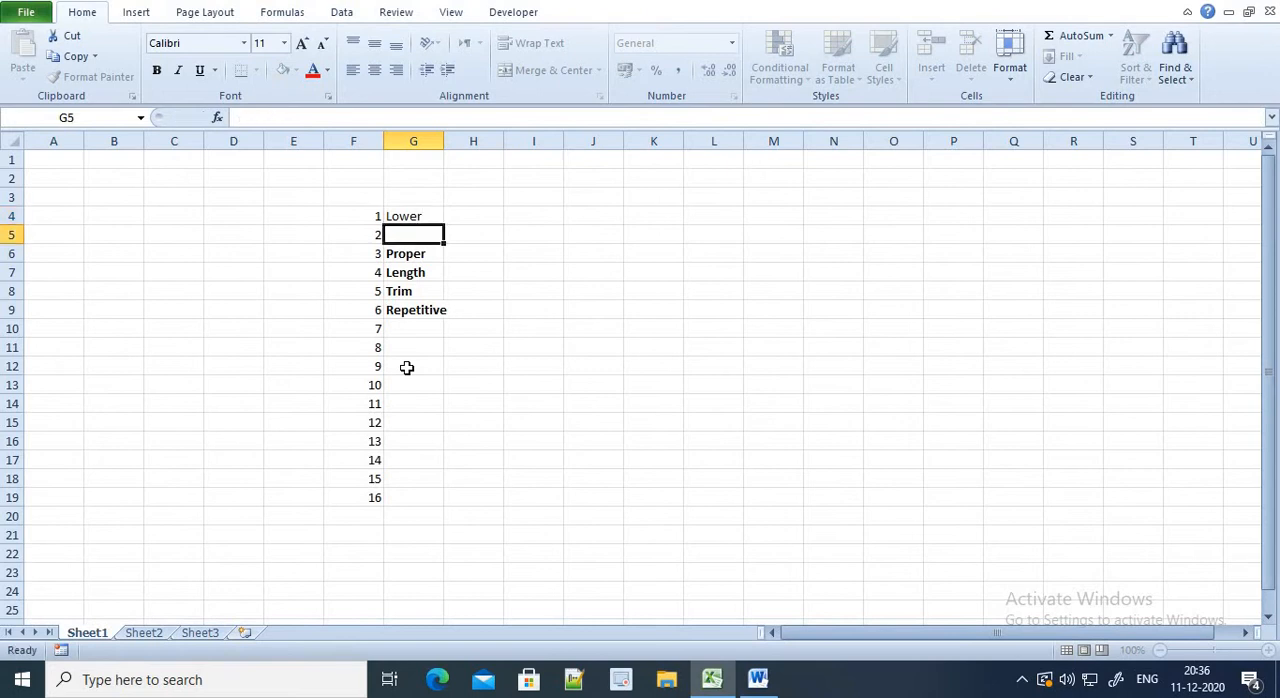
pyautogui.write('Upp')
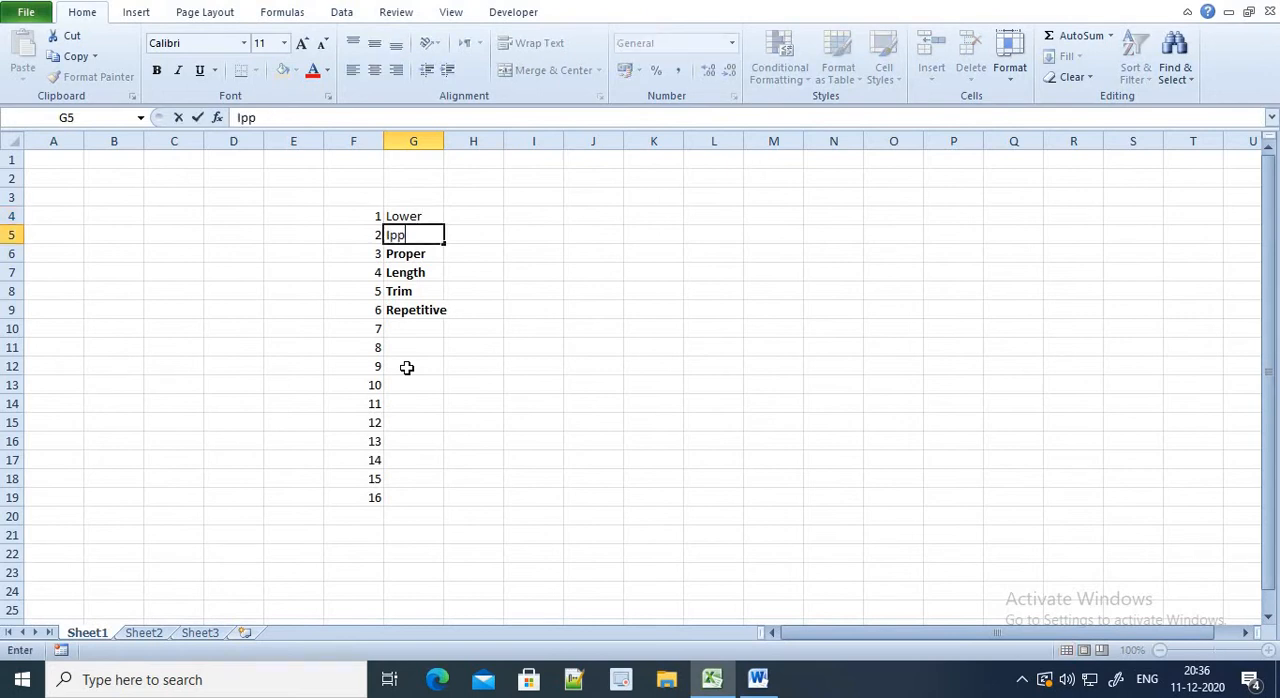
pyautogui.press('BackSpace')
pyautogui.press('BackSpace')
pyautogui.write('Upper')
pyautogui.press('Return')
pyautogui.press('Return')
pyautogui.press('Return')
pyautogui.press('Return')
pyautogui.press('Return')
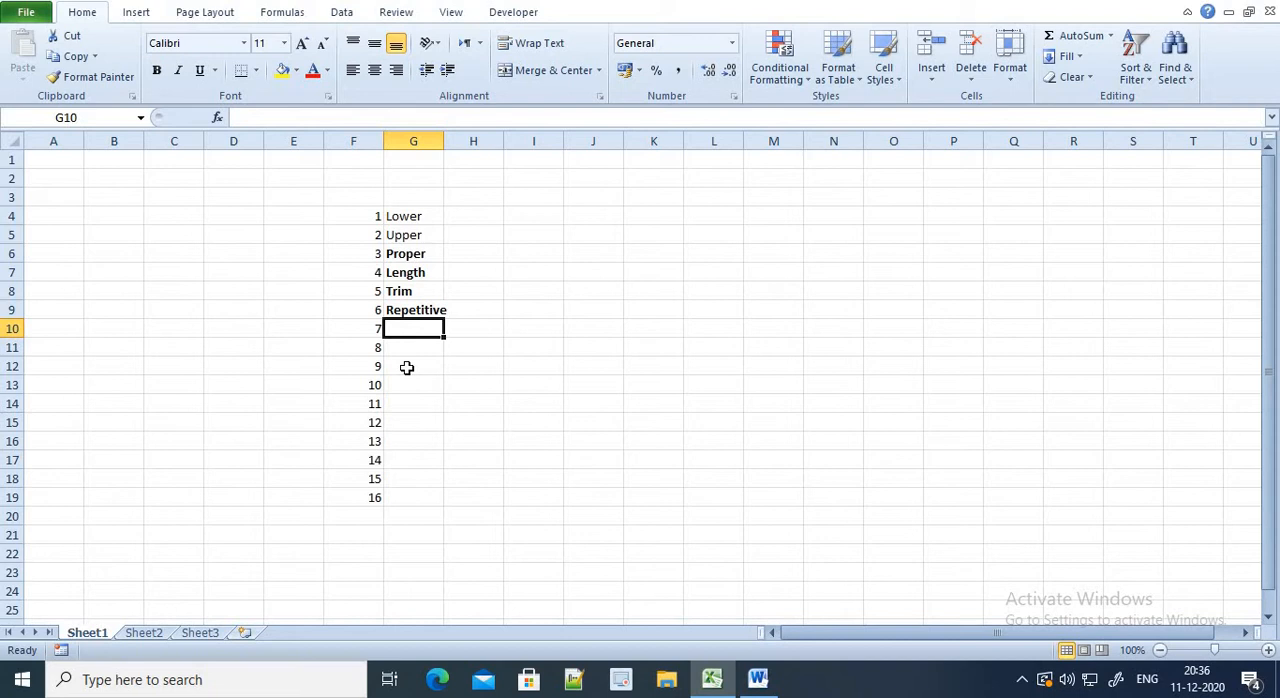
# Enter the function names "left", "right" and "middle" in cells G10 to G12
pyautogui.write('left')
pyautogui.press('Return')
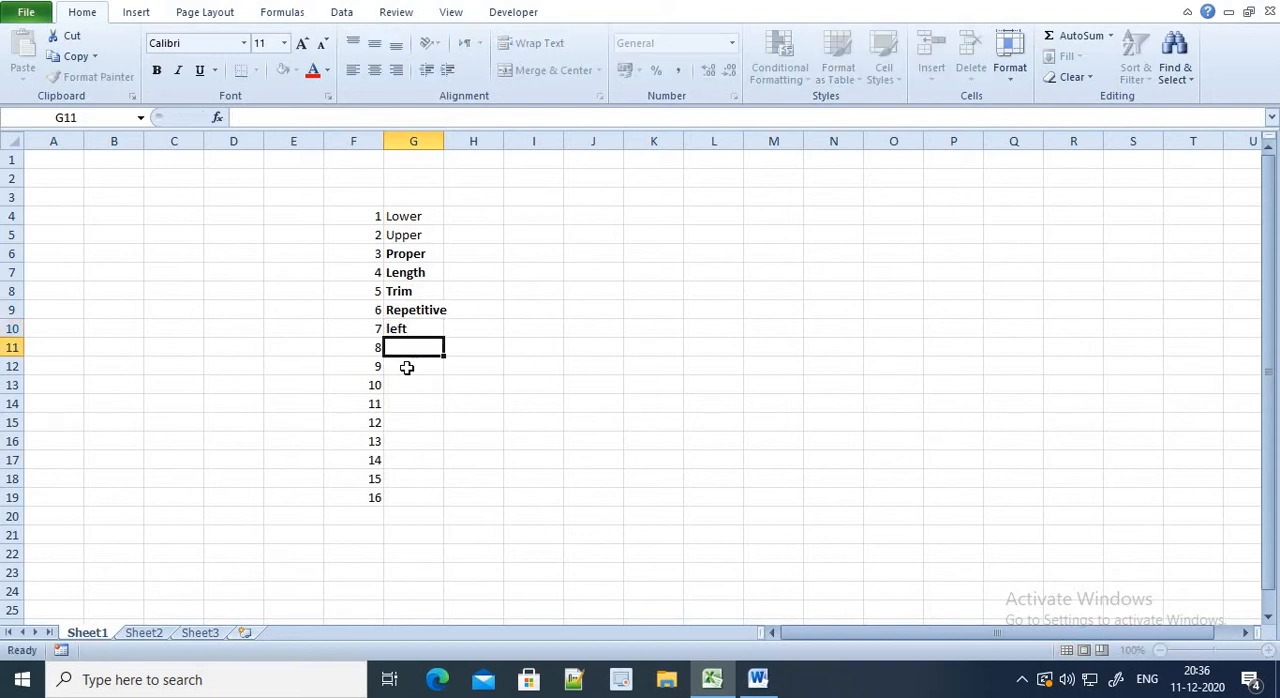
pyautogui.write('right')
pyautogui.press('Return')
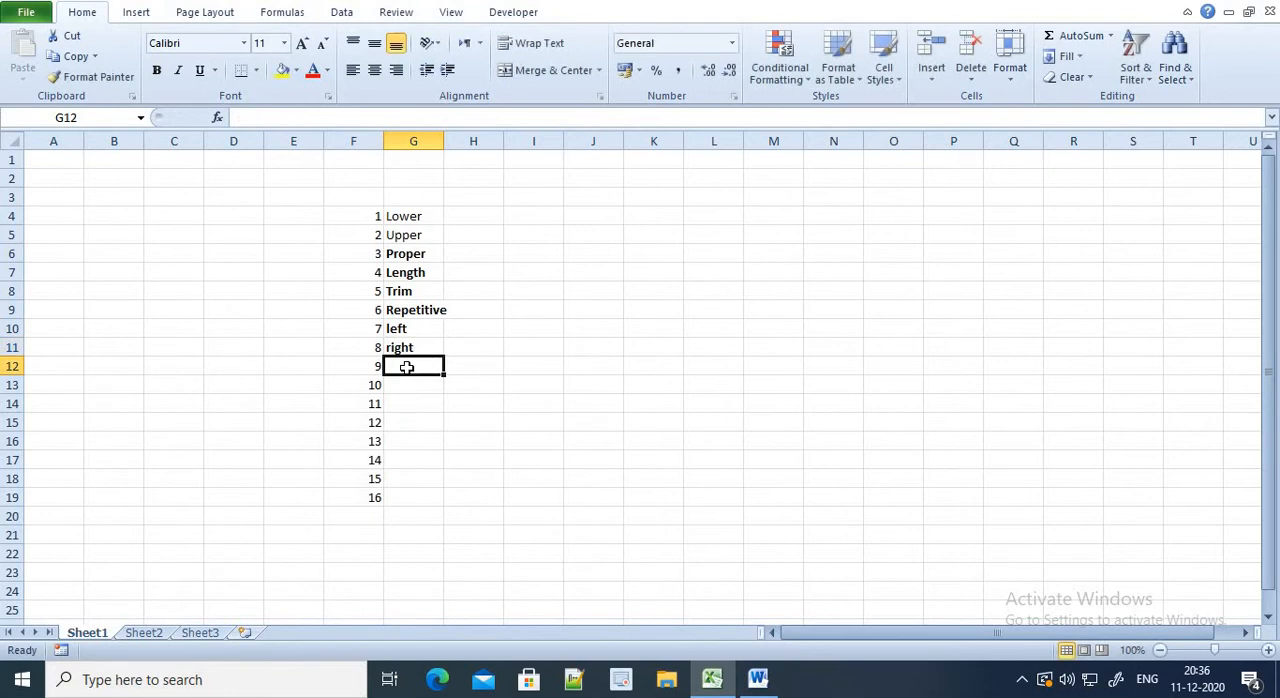
pyautogui.write('middle')
pyautogui.press('Return')
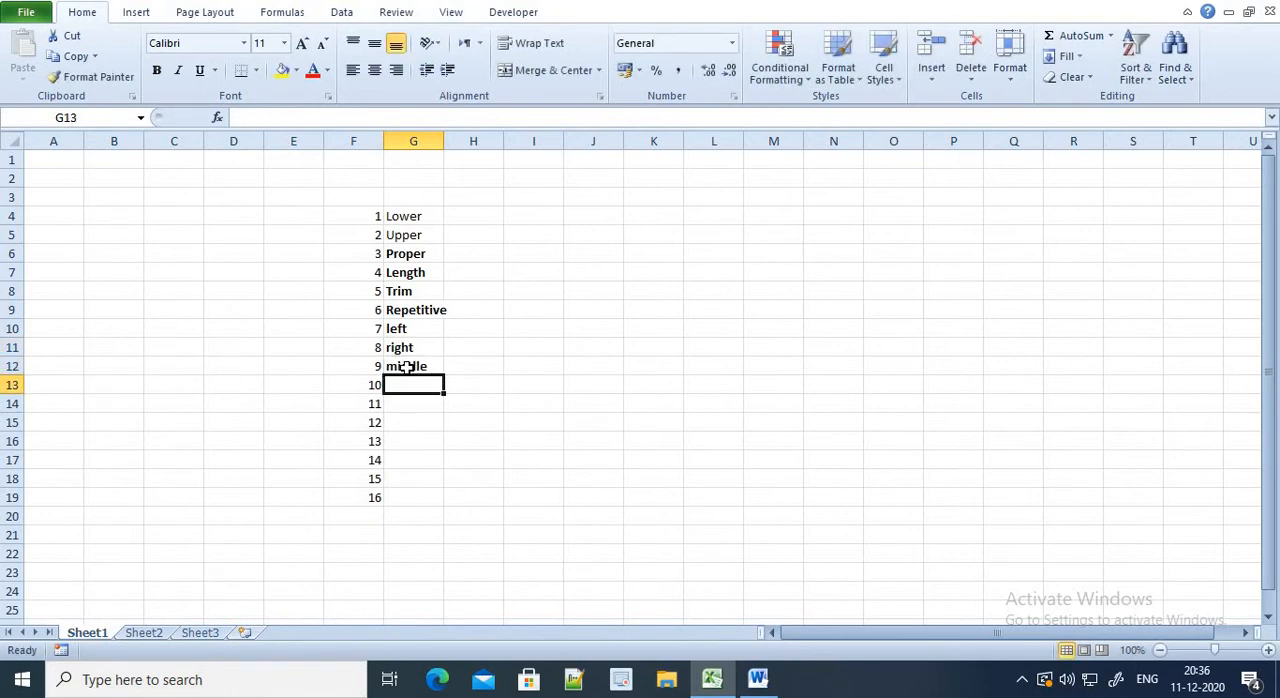
# Enter "SUBSTITUTE" as plain text in cell G13 and autofit the width of column G
pyautogui.write('s')
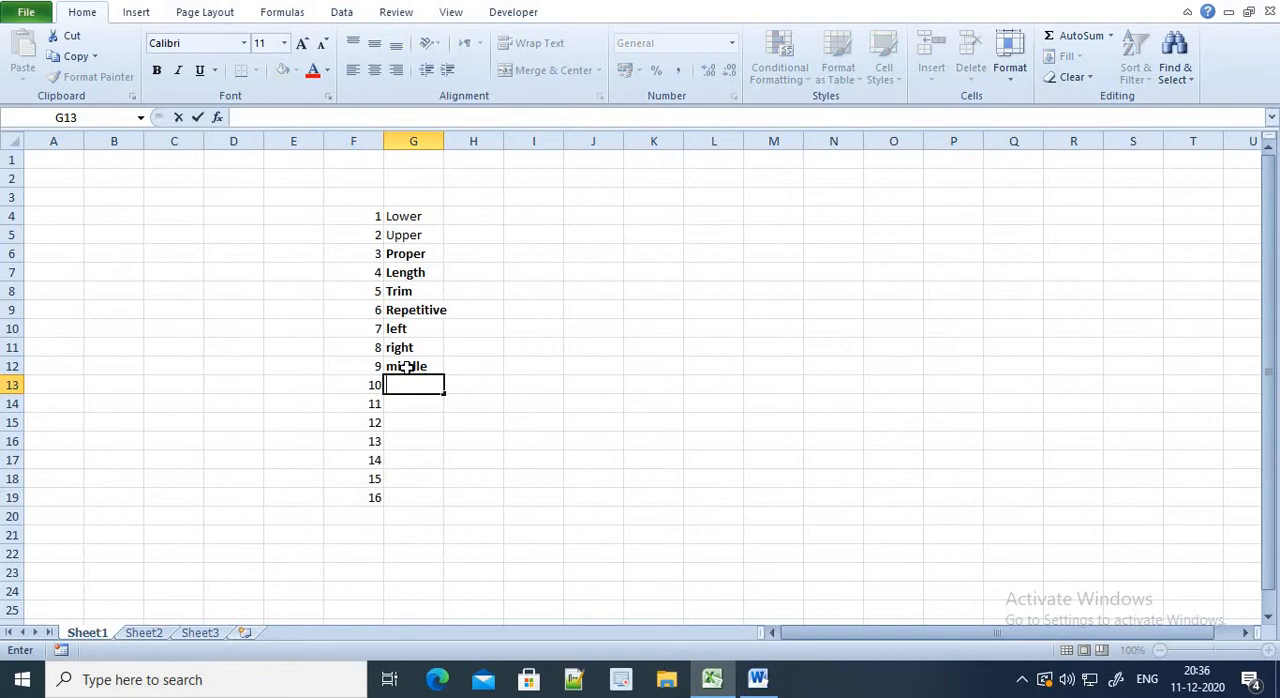
pyautogui.write('=subs')
pyautogui.press('Tab')
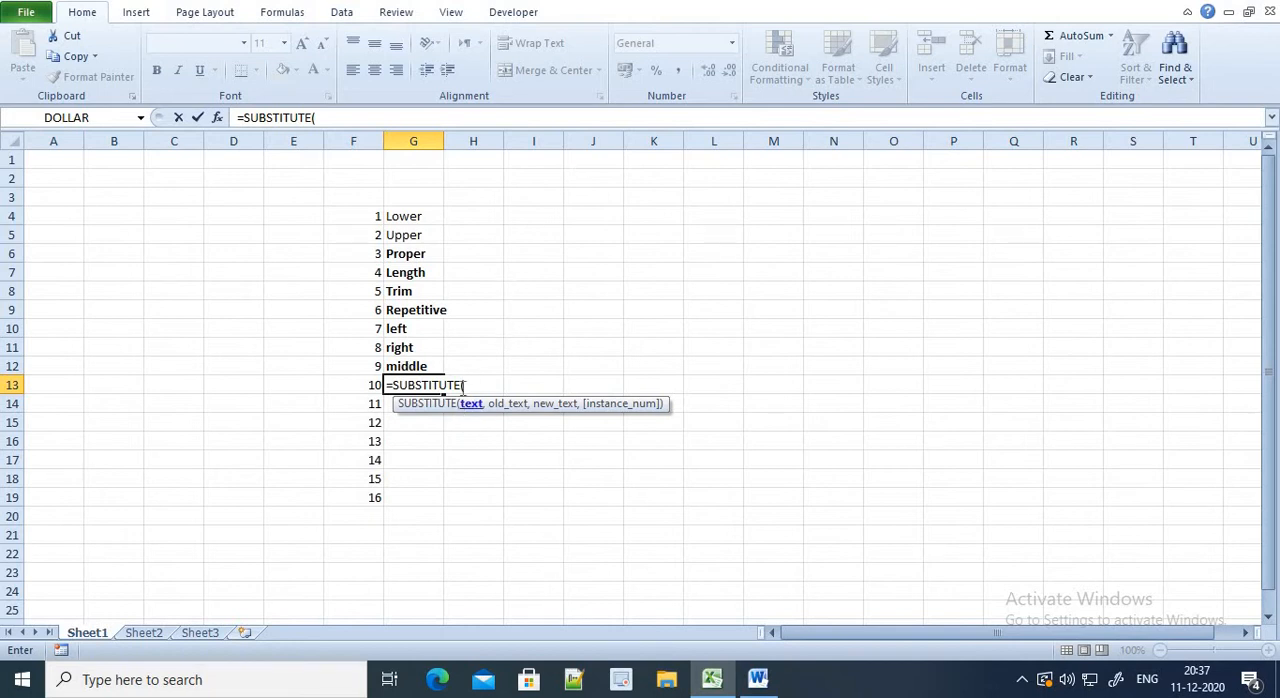
pyautogui.click(463, 385)
pyautogui.press('BackSpace')
pyautogui.click(393, 385)
pyautogui.press('BackSpace')
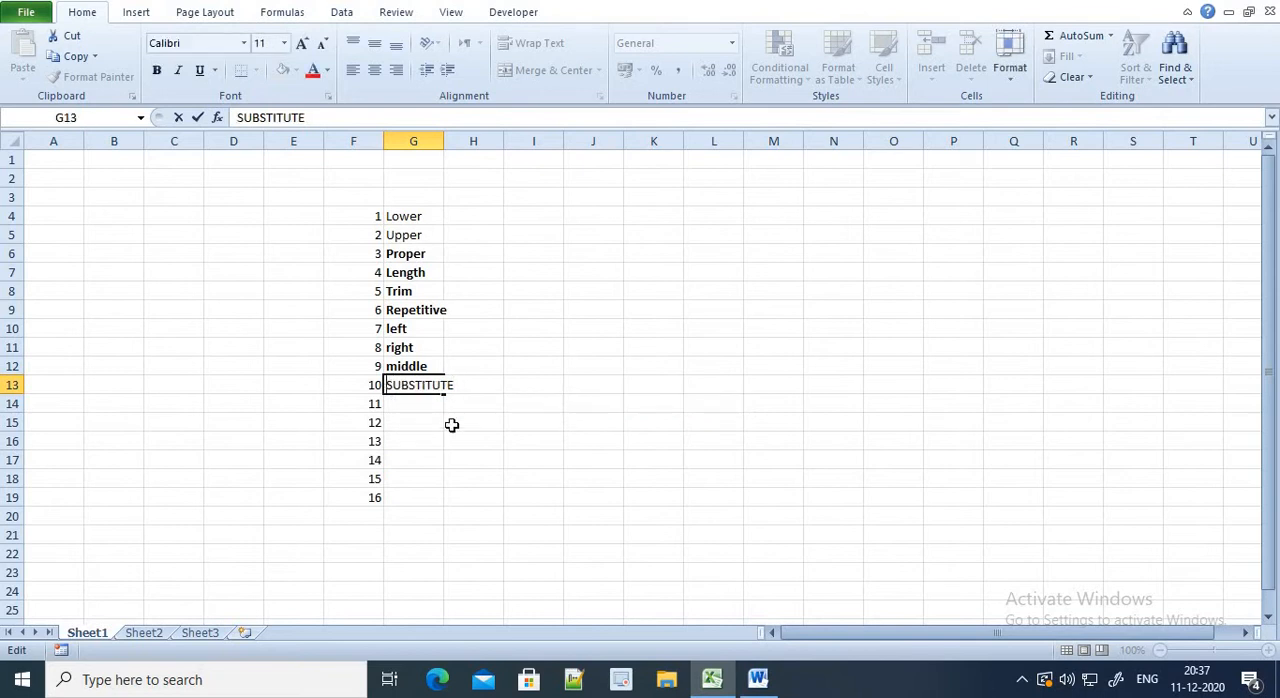
pyautogui.press('Return')
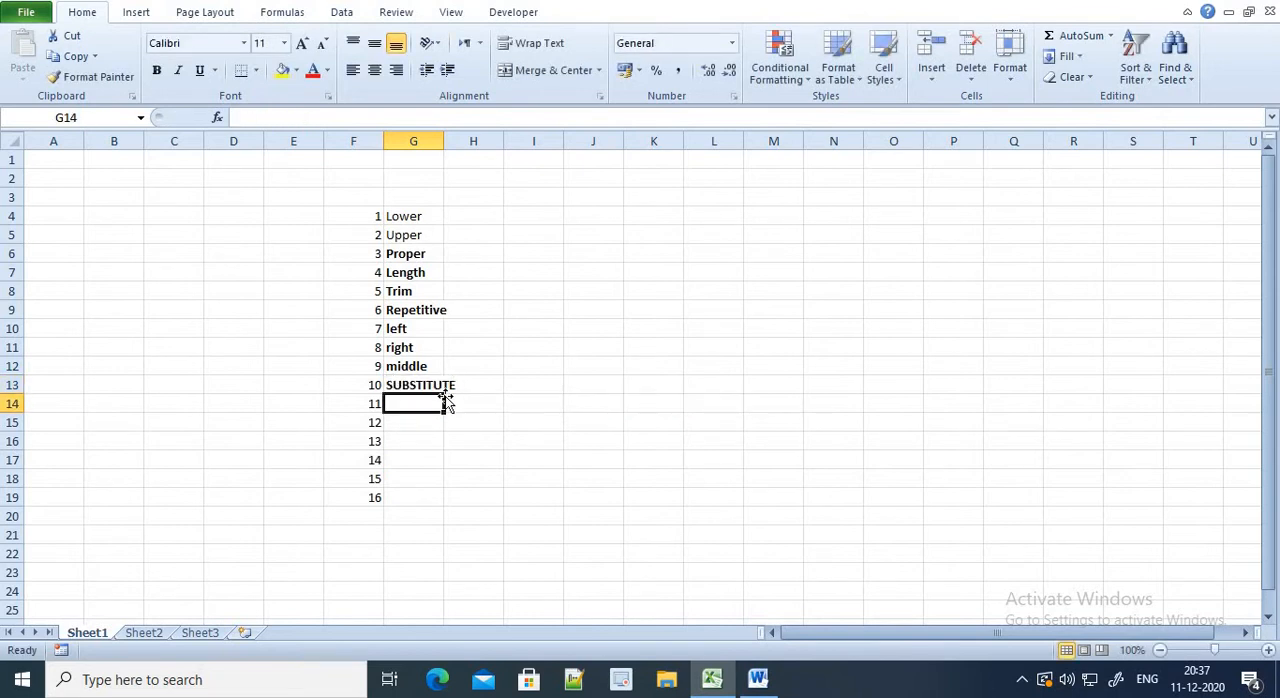
pyautogui.doubleClick(443, 146)
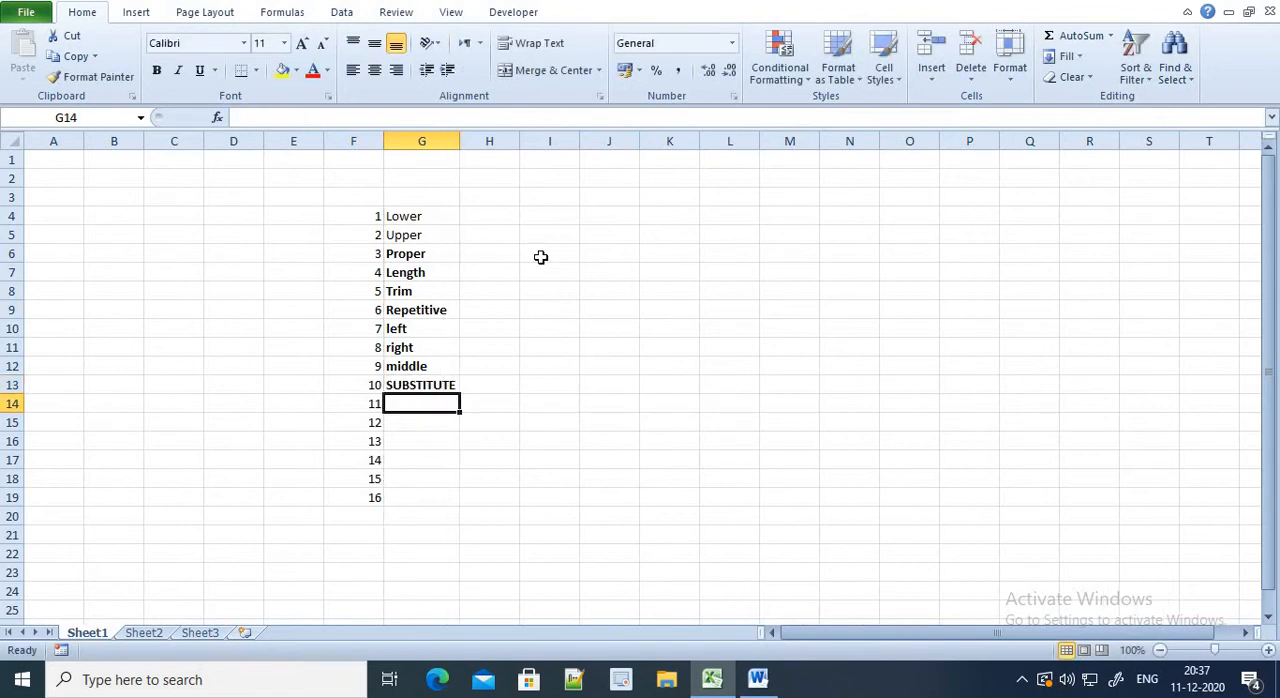
# Enter the function names "bahttext", "code" and "char" in cells G14 to G16
pyautogui.write('bahttext')
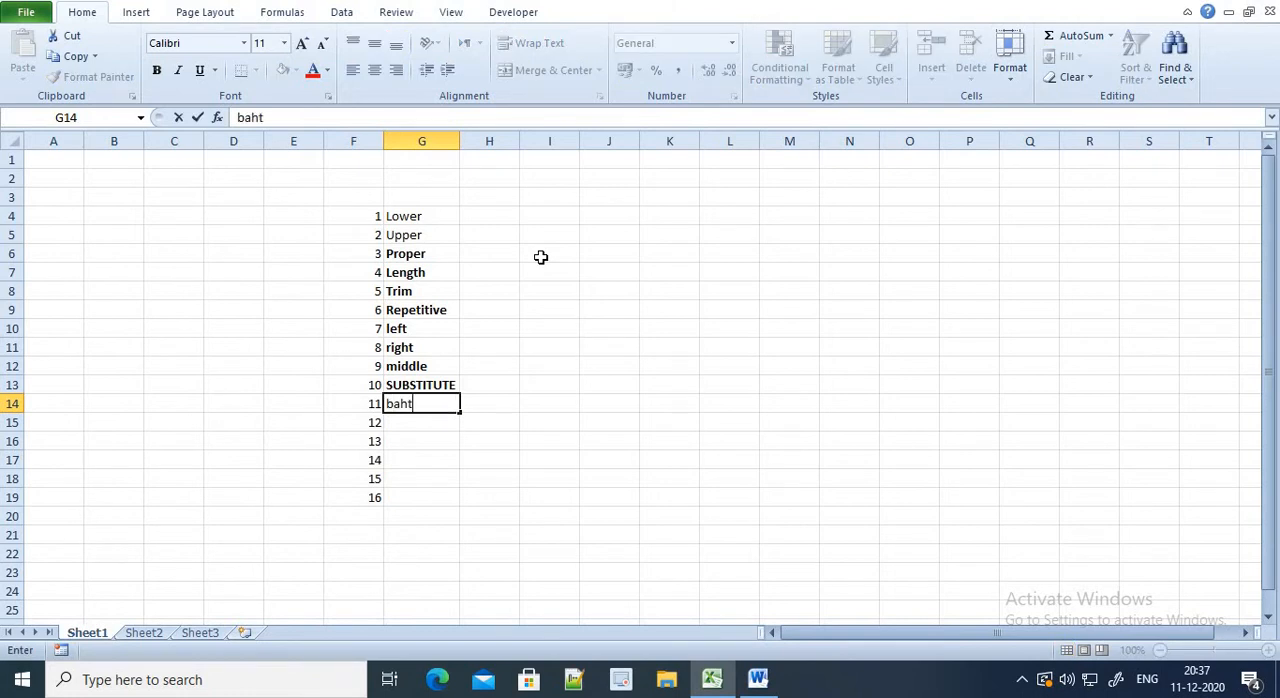
pyautogui.press('Return')
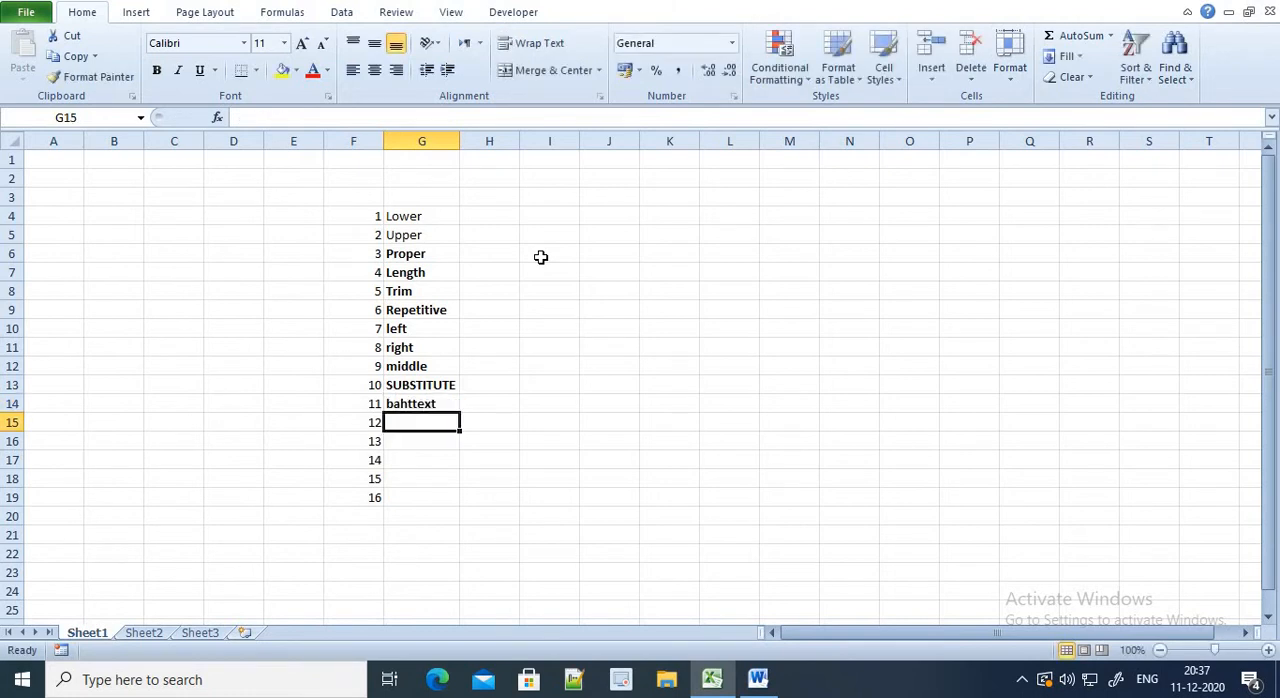
pyautogui.write('code')
pyautogui.press('Return')
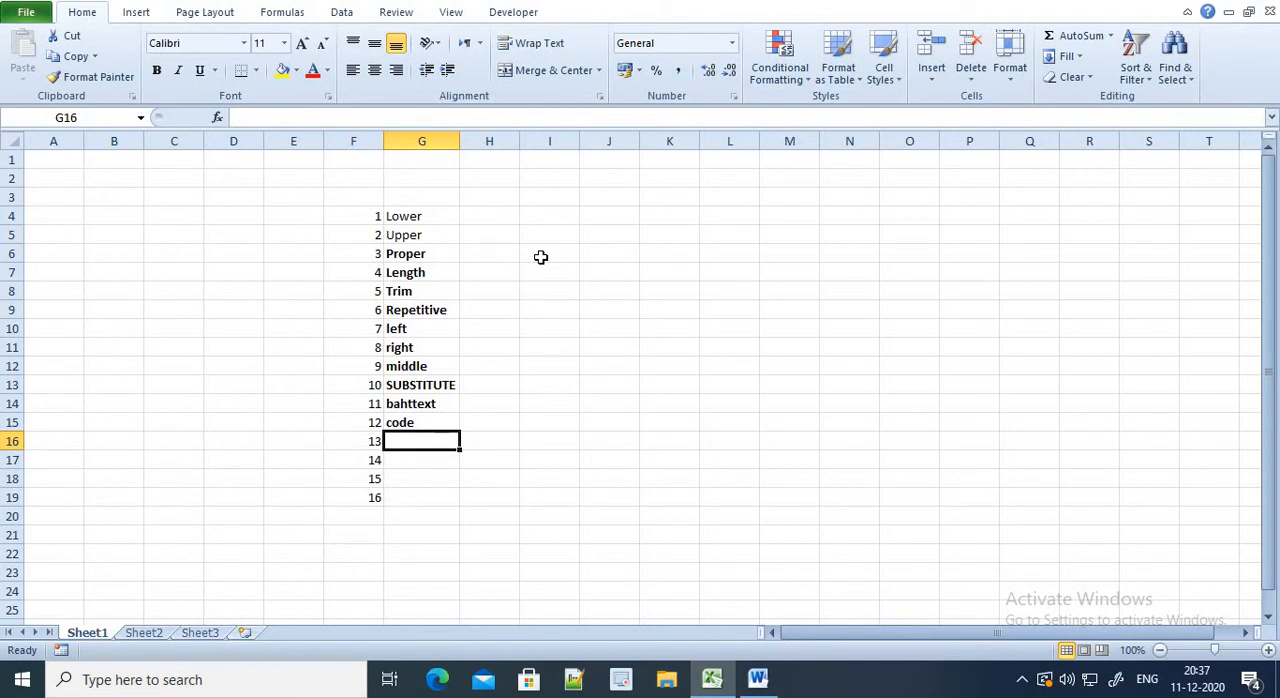
pyautogui.write('char')
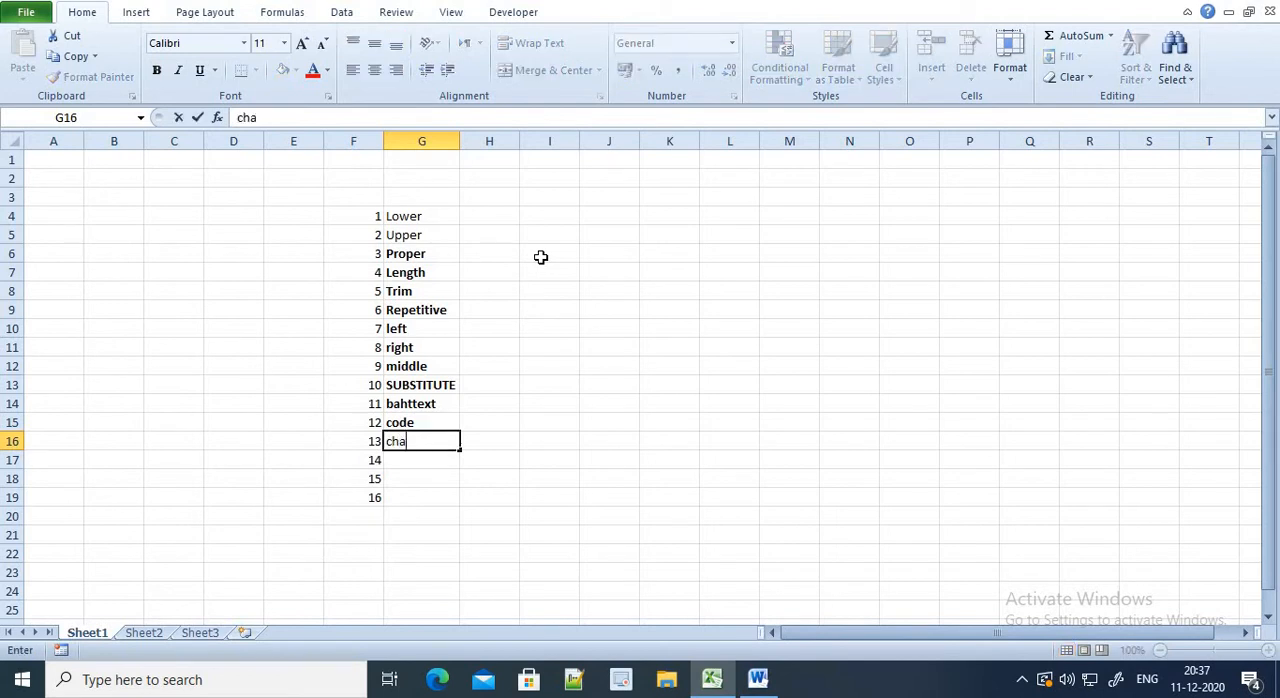
pyautogui.press('Return')
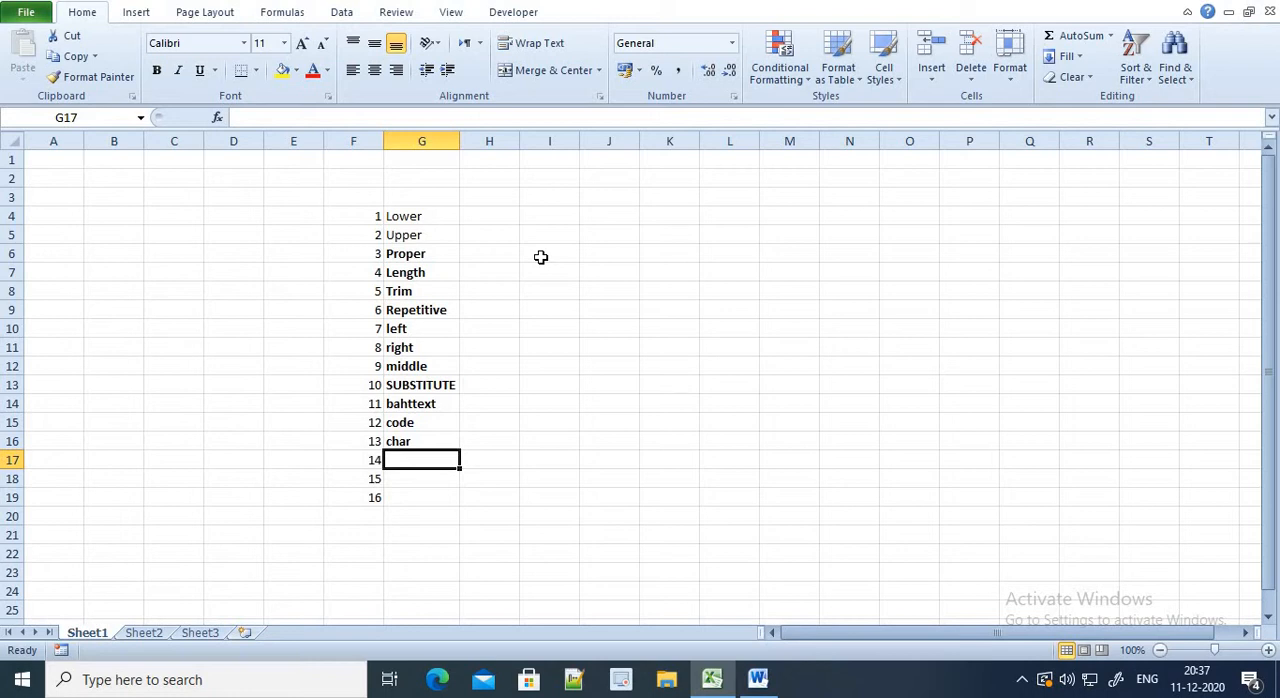
# Enter "concatenate", "fixed" and "& concatenate" in cells G17 to G19
pyautogui.write('con')
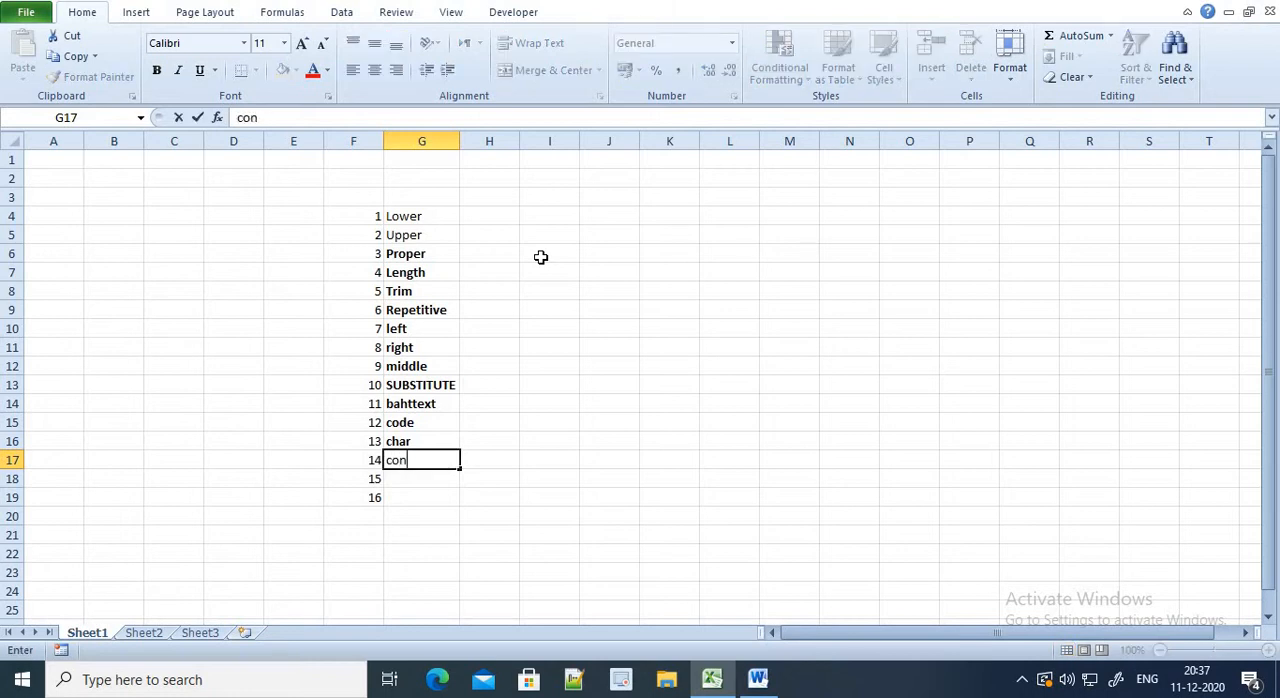
pyautogui.write('catenate')
pyautogui.press('Return')
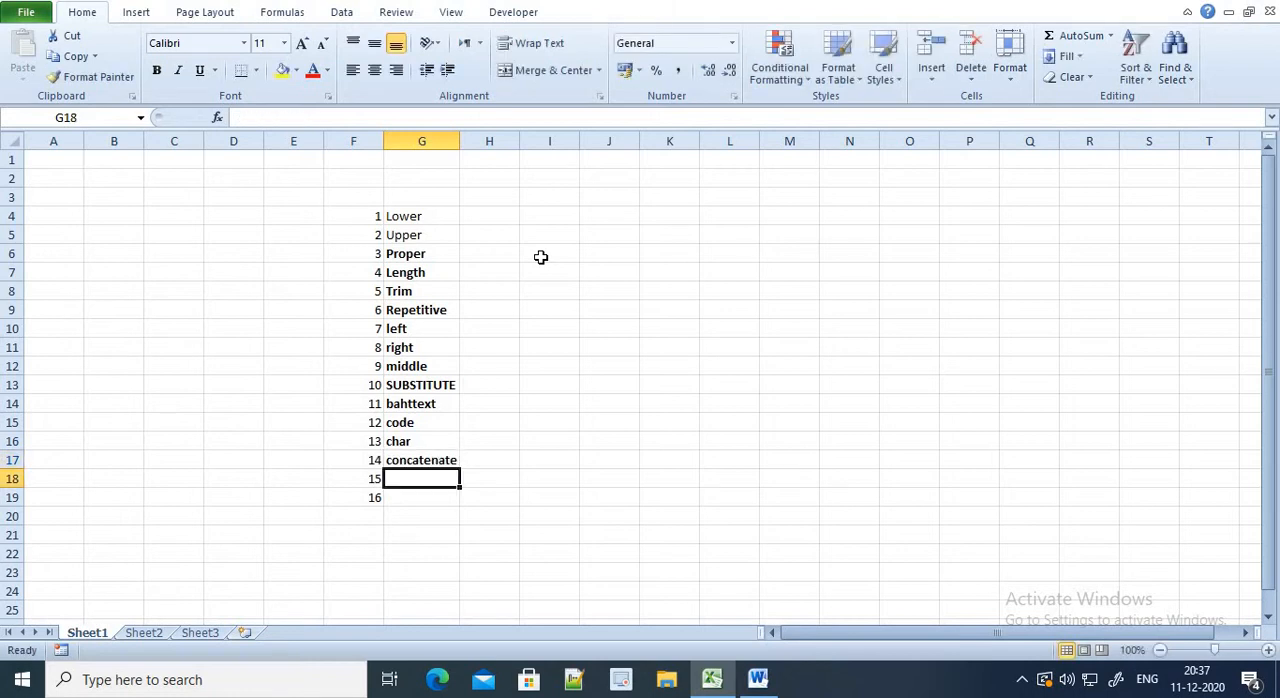
pyautogui.write('fixed')
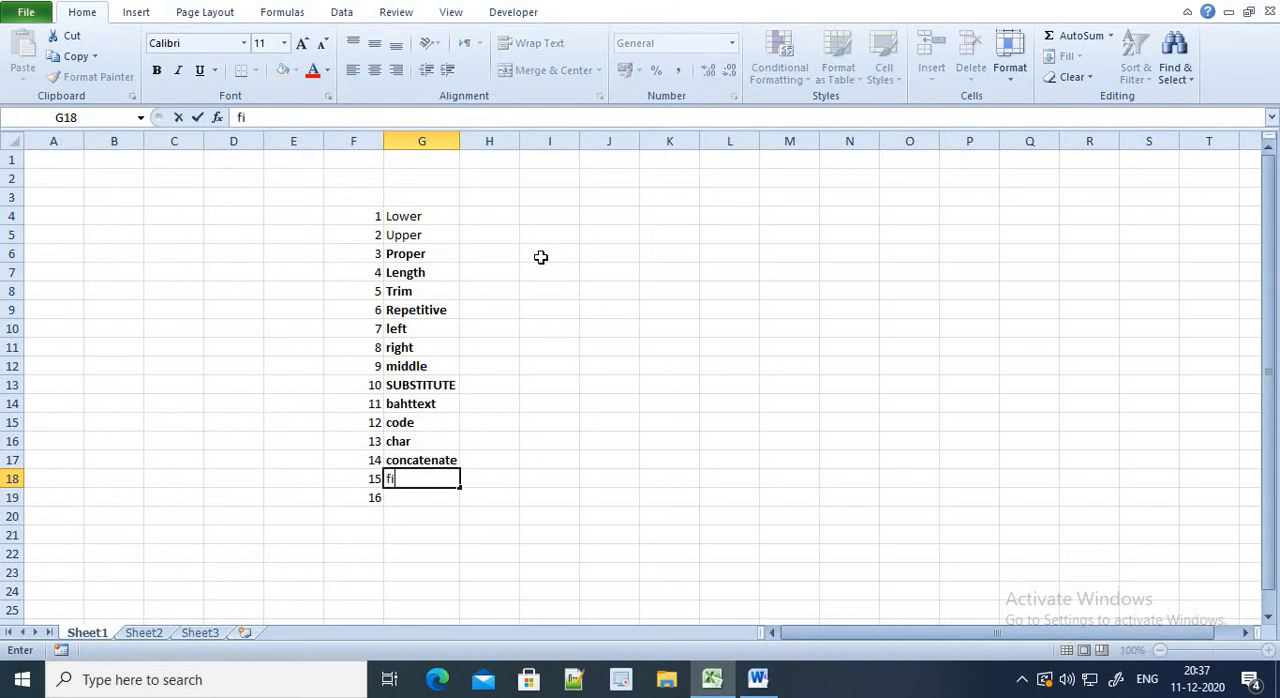
pyautogui.press('Return')
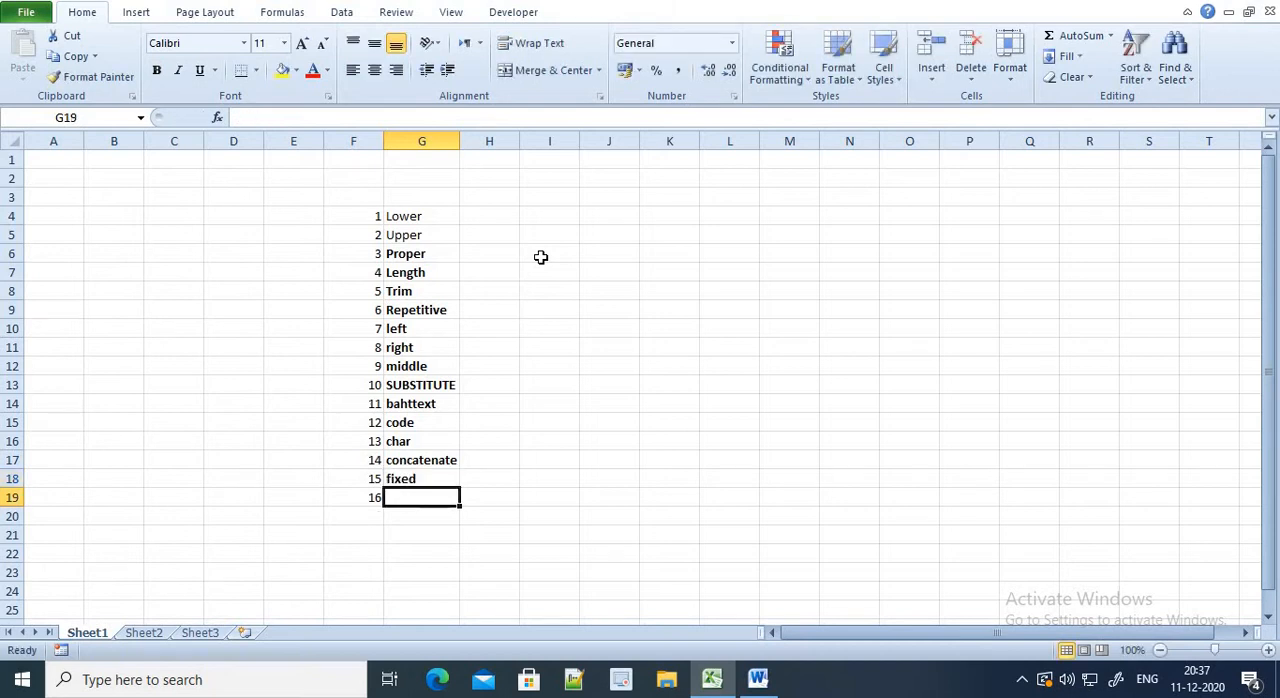
pyautogui.write('& con')
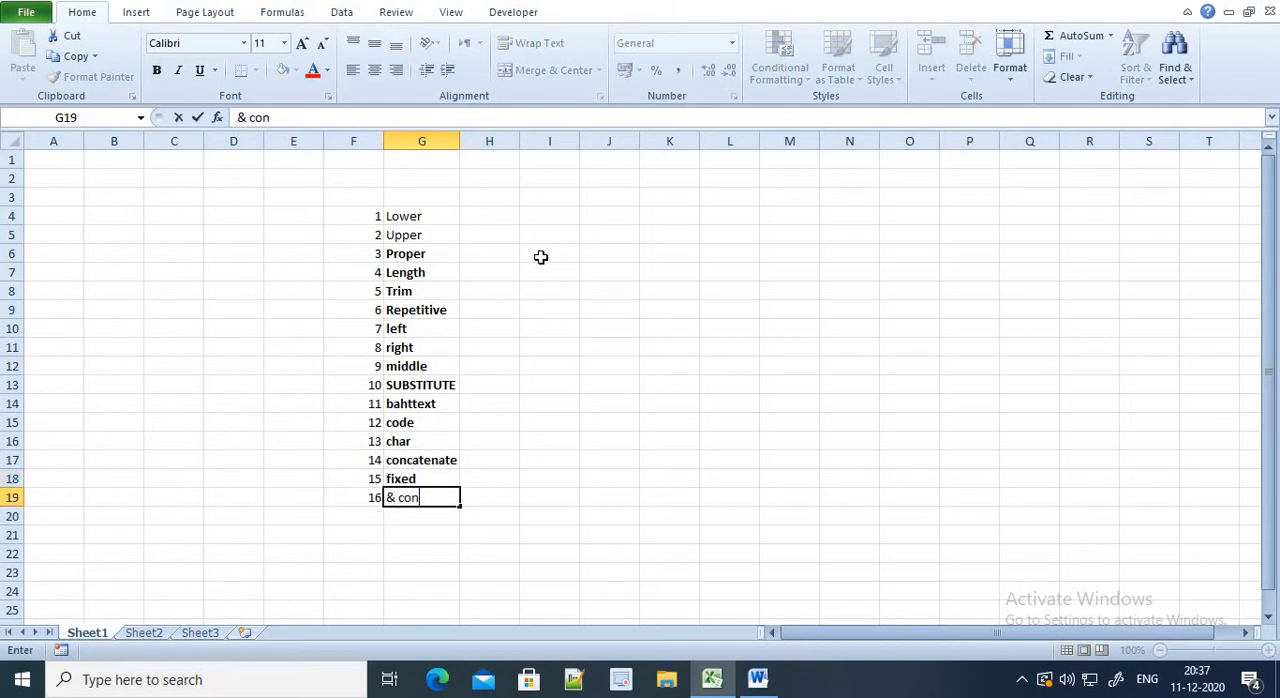
pyautogui.write('catenate')
pyautogui.press('Return')
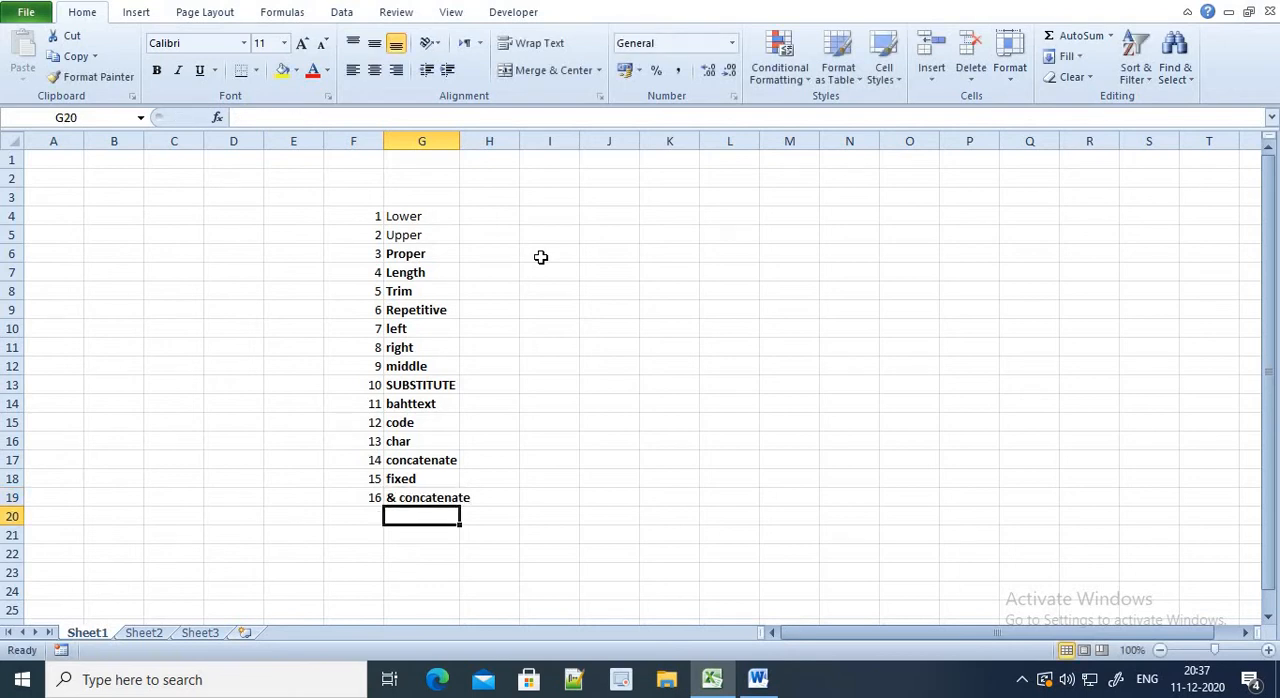
# Add the function names "Large" and "Small" in cells G20 and G21 below the numbered entries
pyautogui.write('Large')
pyautogui.press('BackSpace')
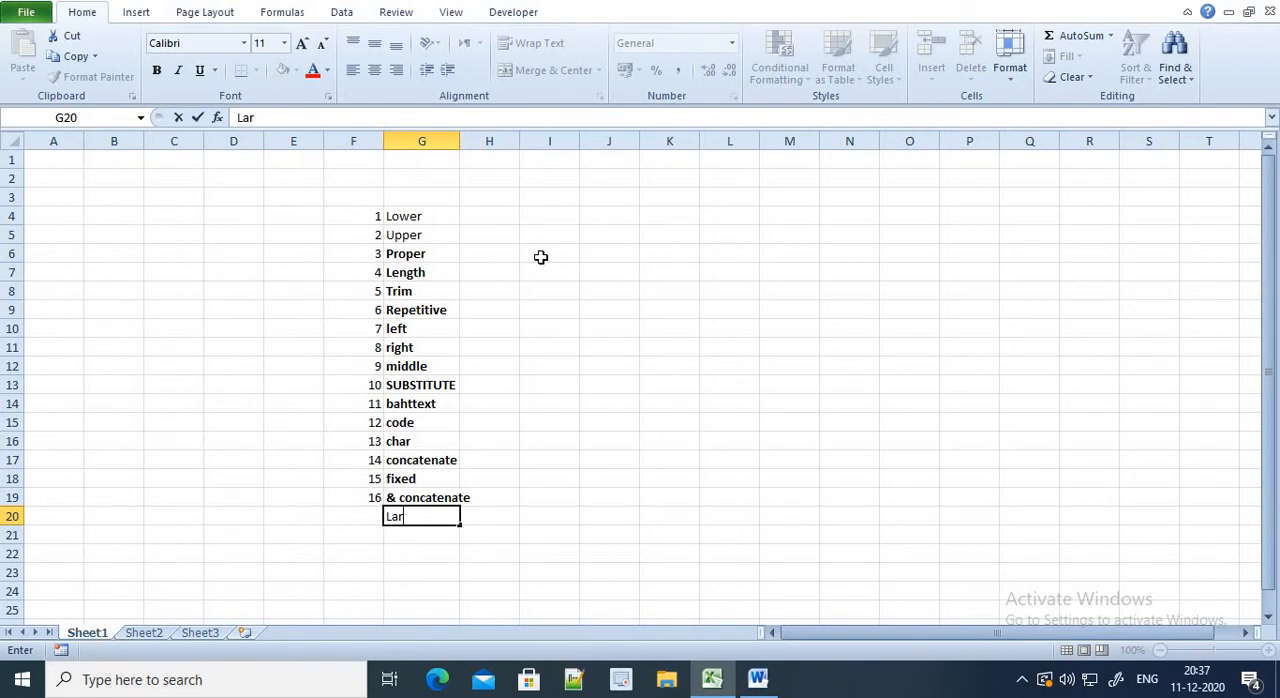
pyautogui.write('ge')
pyautogui.press('Return')
pyautogui.write('Small')
pyautogui.press('Return')
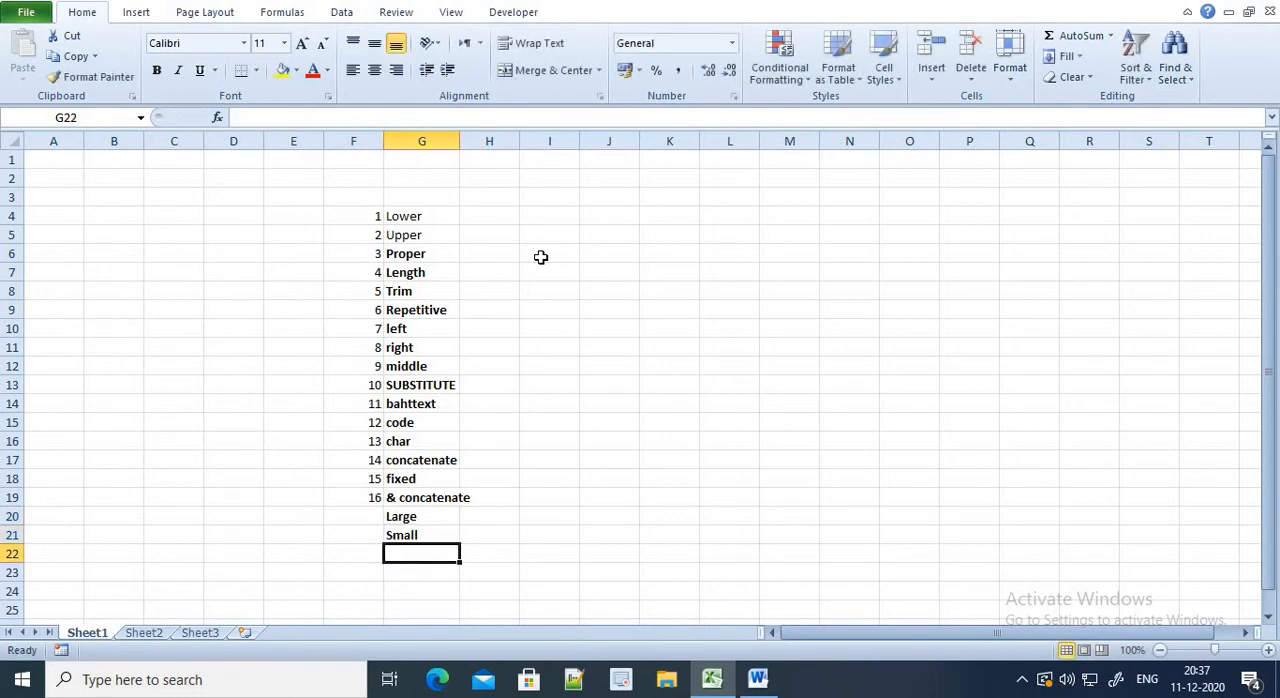
# Number the "Large" and "Small" entries 17 and 18 in cells F20 and F21
pyautogui.press('Up')
pyautogui.press('Up')
pyautogui.press('Left')
pyautogui.write('17')
pyautogui.press('Return')
pyautogui.write('18')
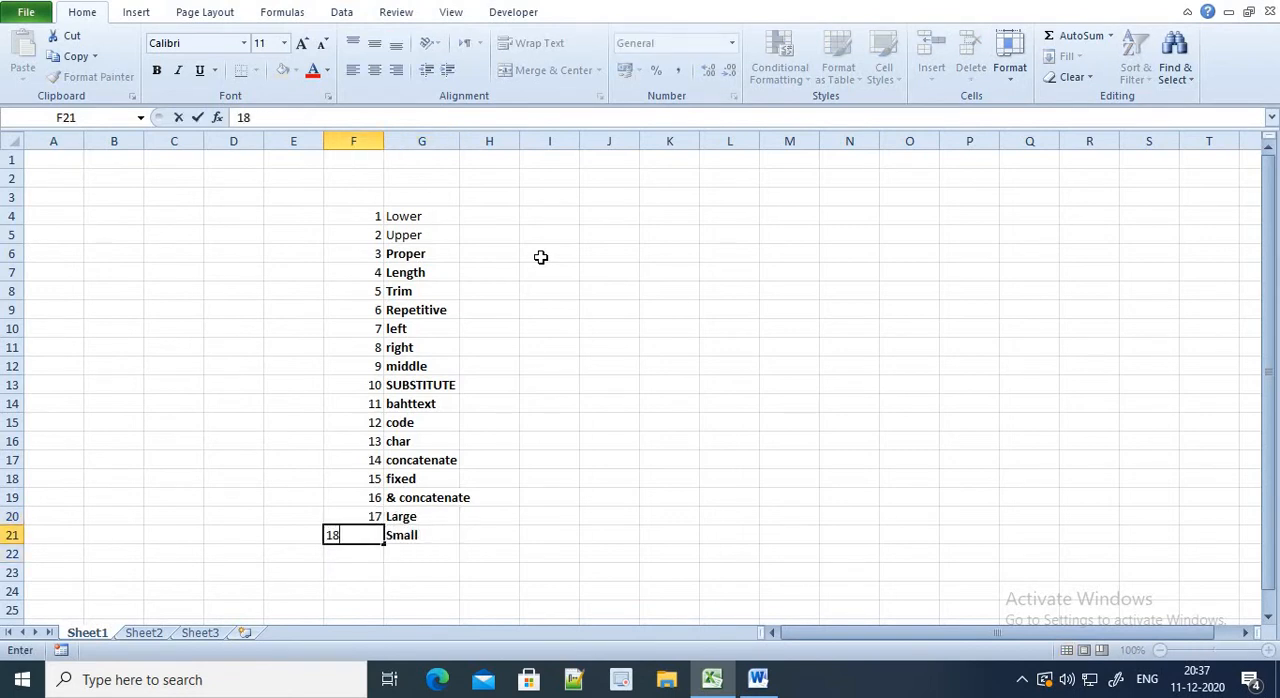
pyautogui.press('Right')
# Make all the function names in G4:G21 bold and autofit the width of column G
pyautogui.hotkey('shift', 'Up')
pyautogui.hotkey('shift', 'Up')
pyautogui.hotkey('shift', 'Up')
pyautogui.hotkey('shift', 'Up')
pyautogui.hotkey('shift', 'Up')
pyautogui.hotkey('shift', 'Up')
pyautogui.hotkey('shift', 'Up')
pyautogui.hotkey('shift', 'Up')
pyautogui.hotkey('shift', 'Up')
pyautogui.hotkey('shift', 'Up')
pyautogui.hotkey('shift', 'Up')
pyautogui.hotkey('shift', 'Up')
pyautogui.hotkey('shift', 'Up')
pyautogui.hotkey('shift', 'Up')
pyautogui.hotkey('shift', 'Up')
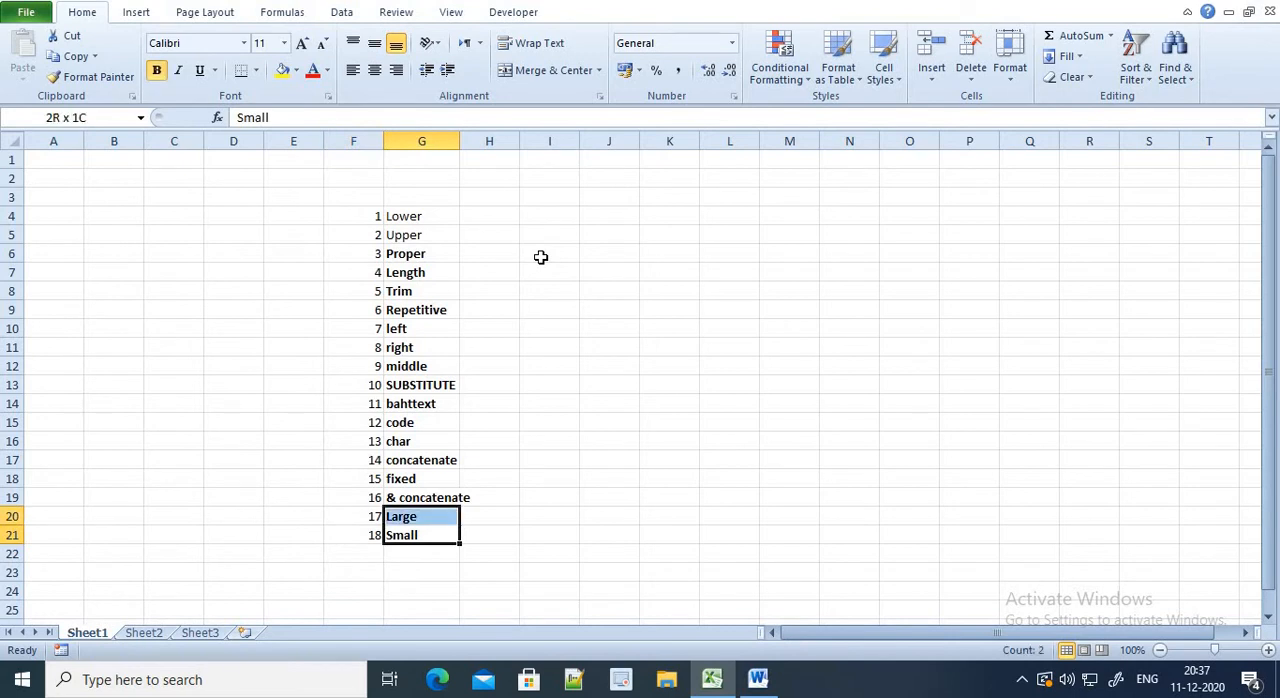
pyautogui.hotkey('shift', 'Up')
pyautogui.hotkey('shift', 'Up')
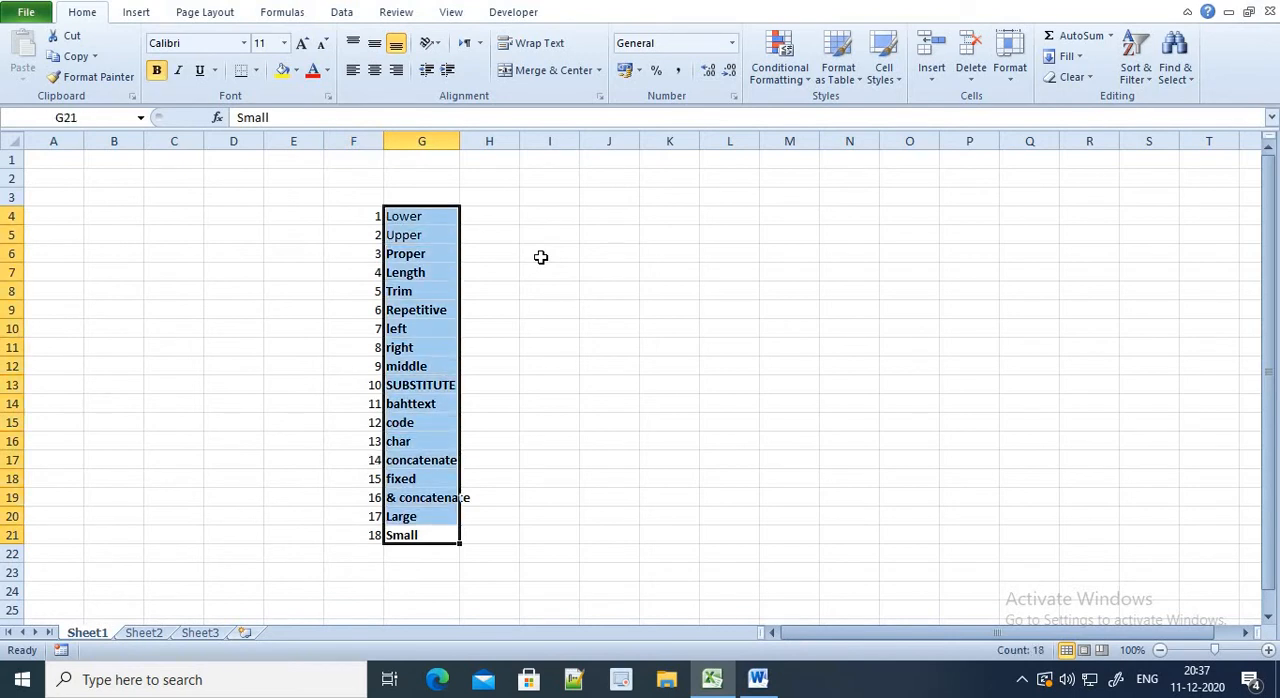
pyautogui.click(159, 73)
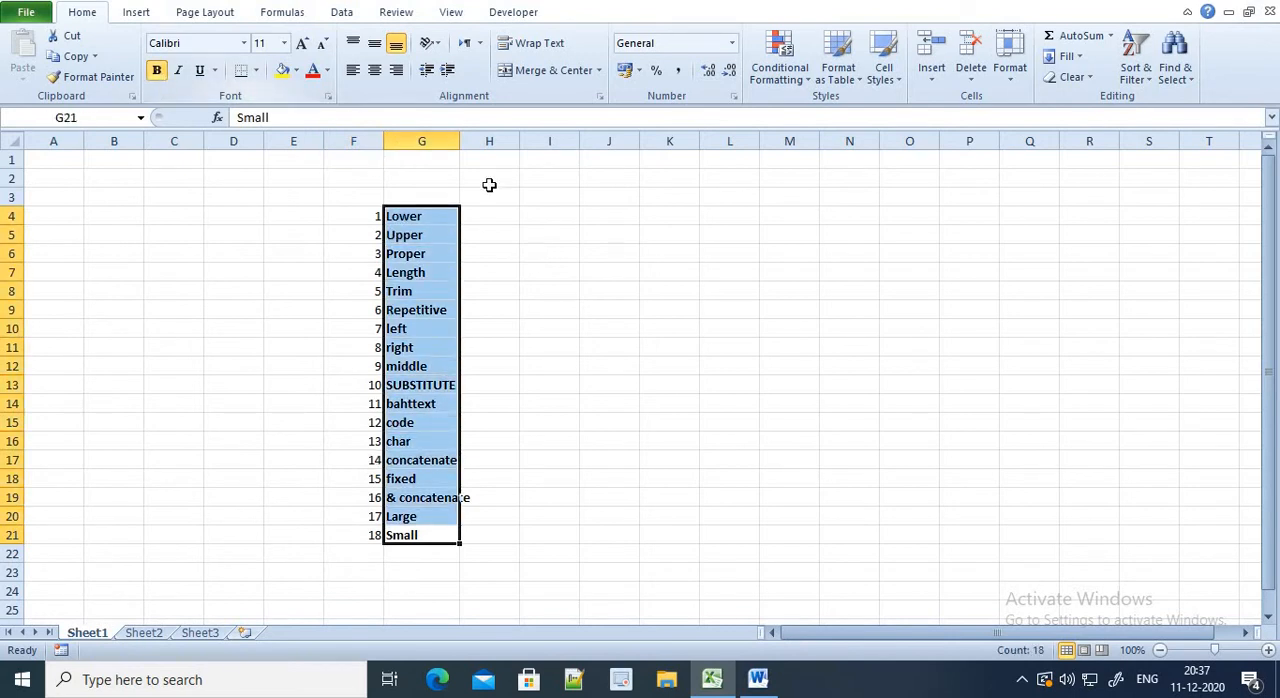
pyautogui.doubleClick(461, 135)
# Enter a person's first name in capital letters as sample text in cell I4
pyautogui.click(512, 220)
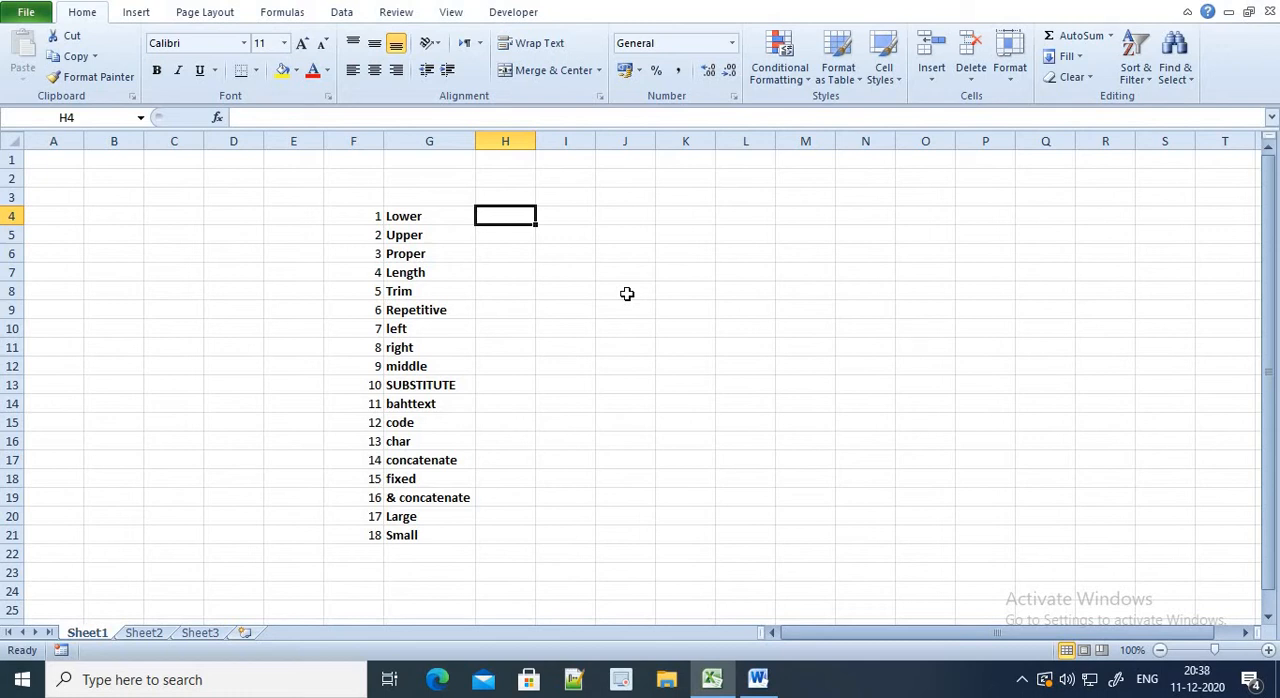
pyautogui.press('Right')
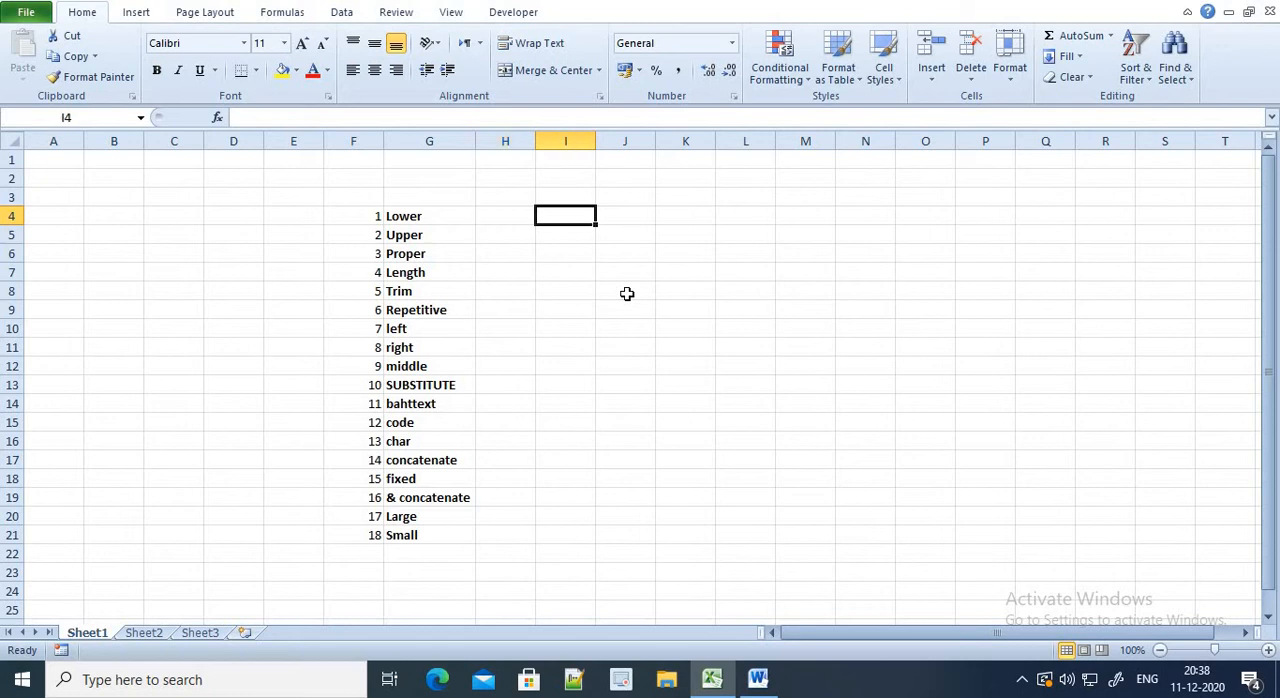
pyautogui.write('ABBAS')
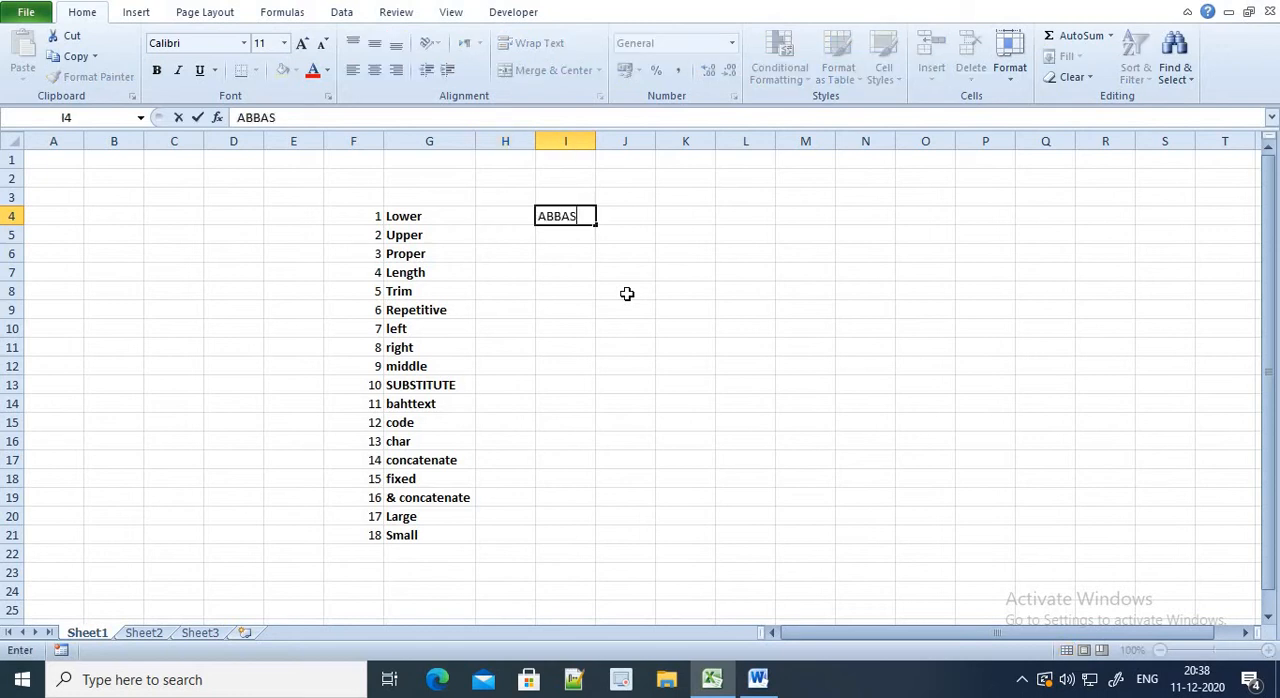
pyautogui.press('Right')
# Convert the sample name to lowercase in cell H4 with the formula =LOWER(I4)
pyautogui.press('Left')
pyautogui.press('Left')
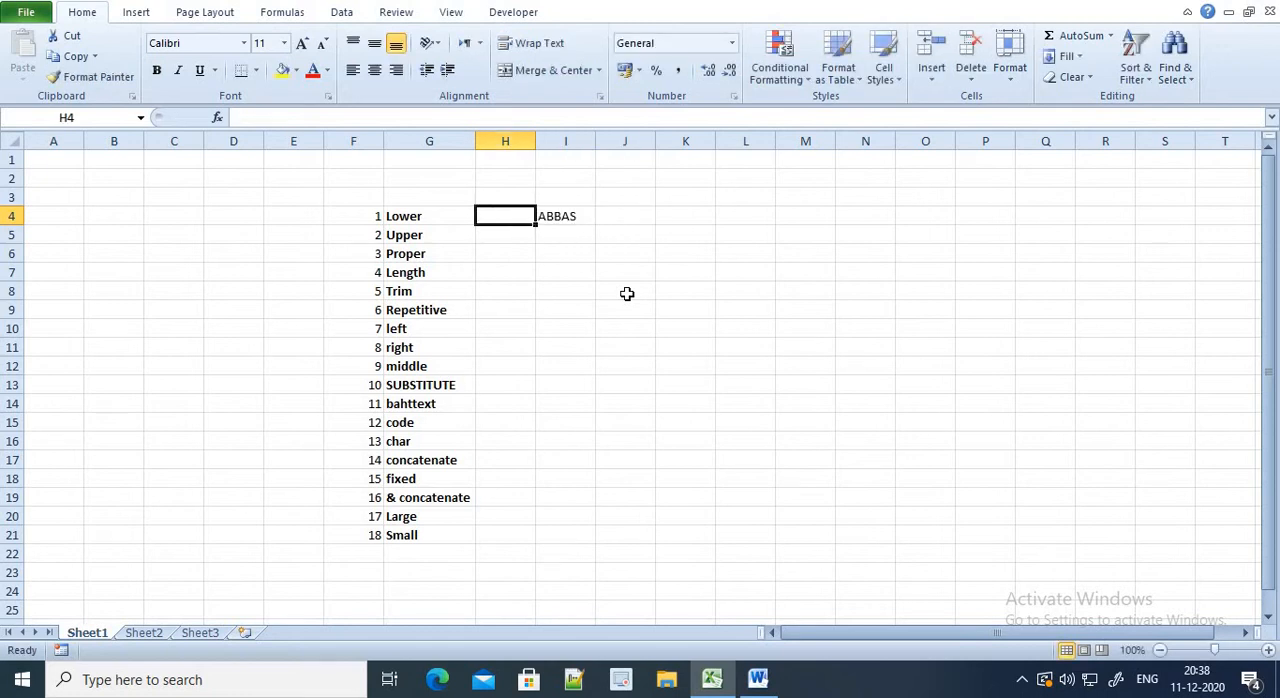
pyautogui.write('=LO')
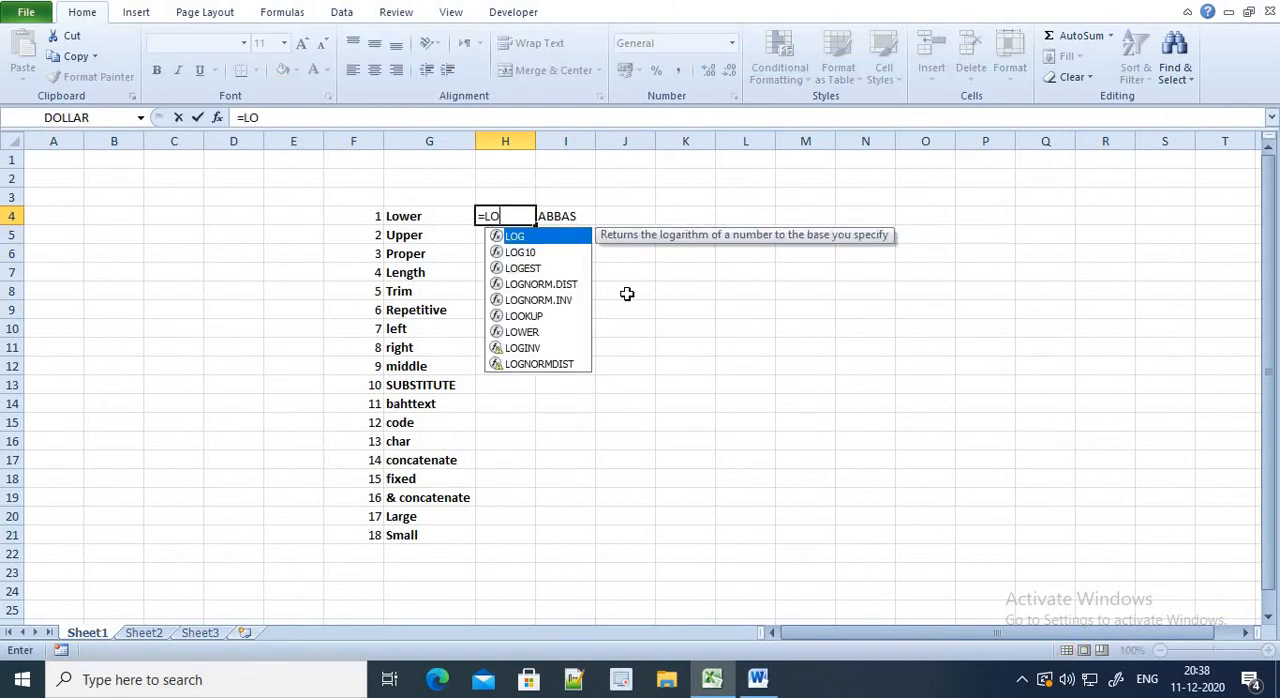
pyautogui.write('WER(')
pyautogui.press('Right')
pyautogui.write(')')
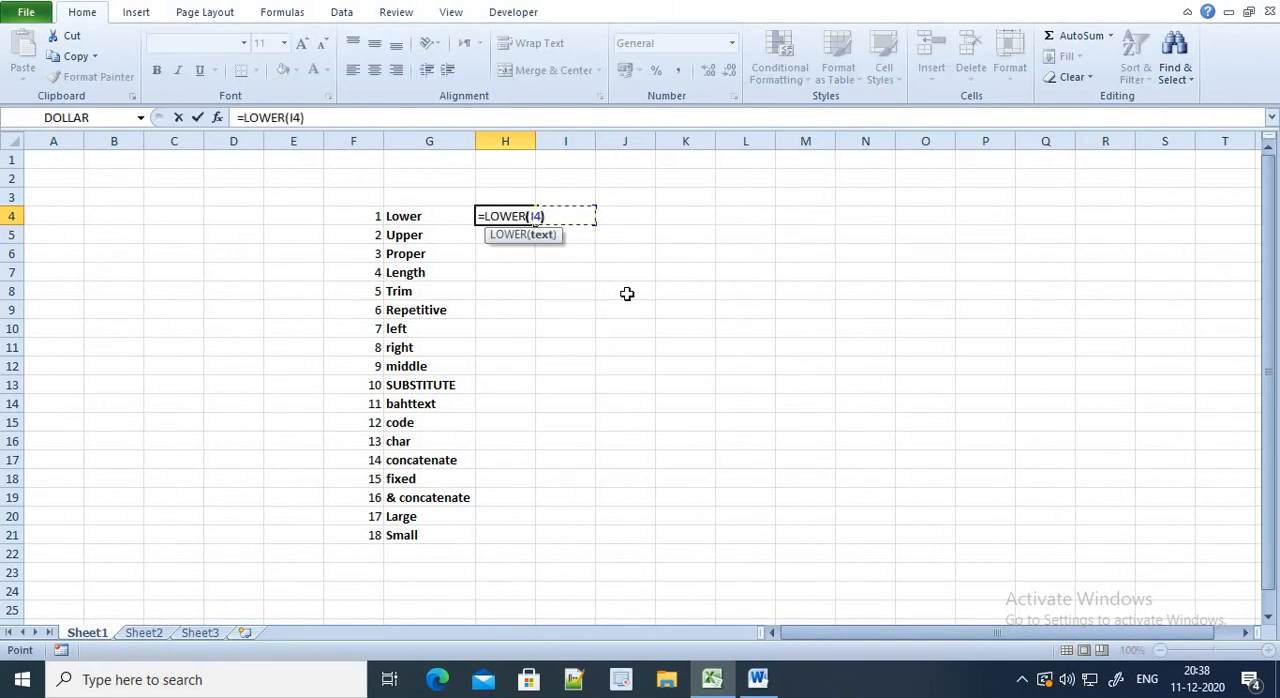
pyautogui.press('Return')
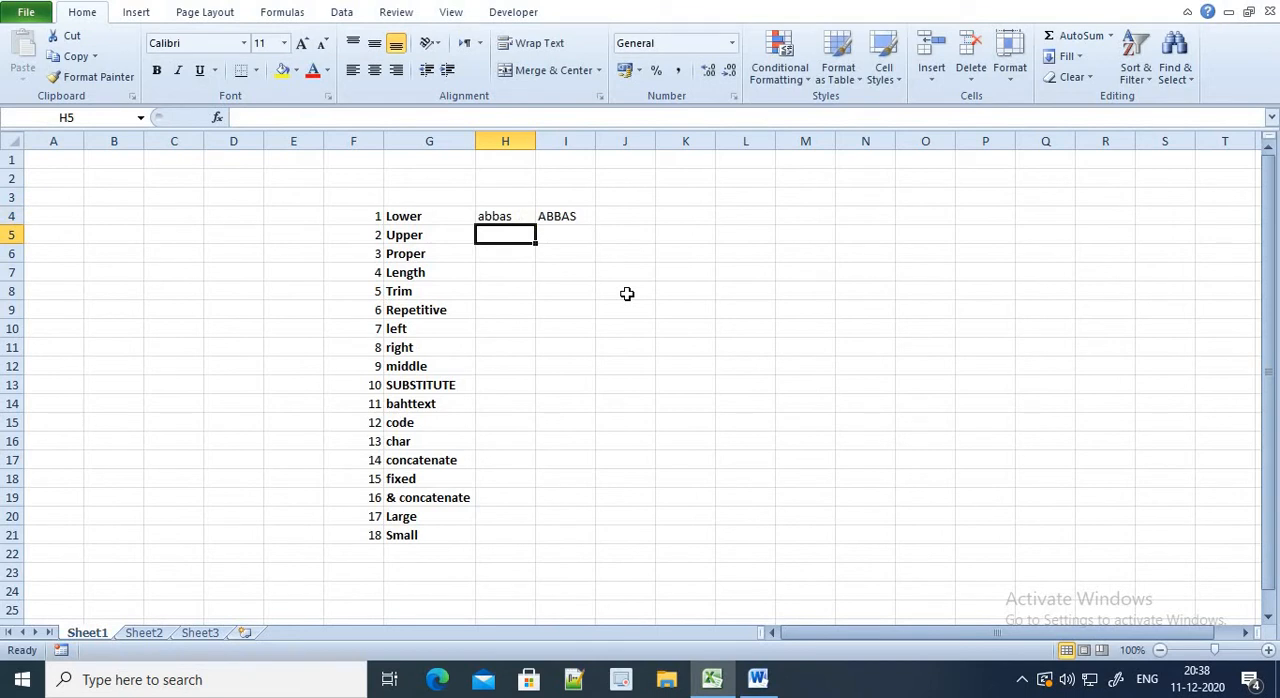
# Convert the lowercase name to capitals in cell H5 with =UPPER(H4), and review both case formulas
pyautogui.write('=UPP')
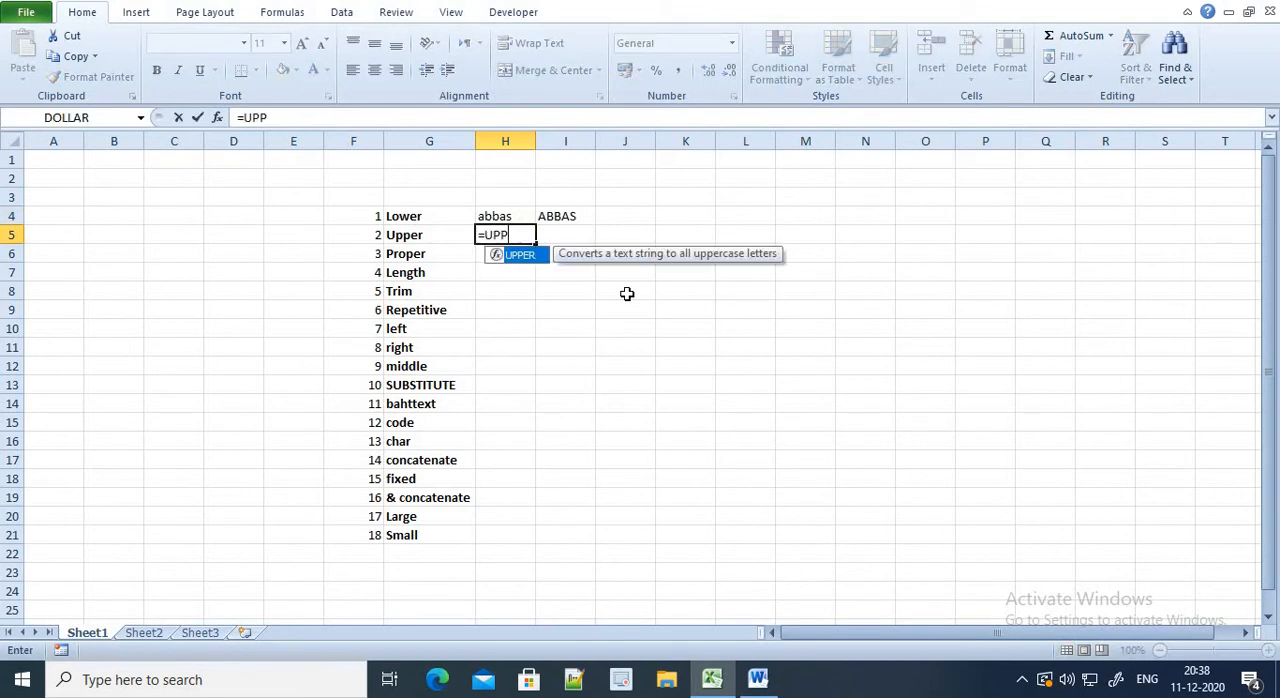
pyautogui.write('ER(')
pyautogui.press('Up')
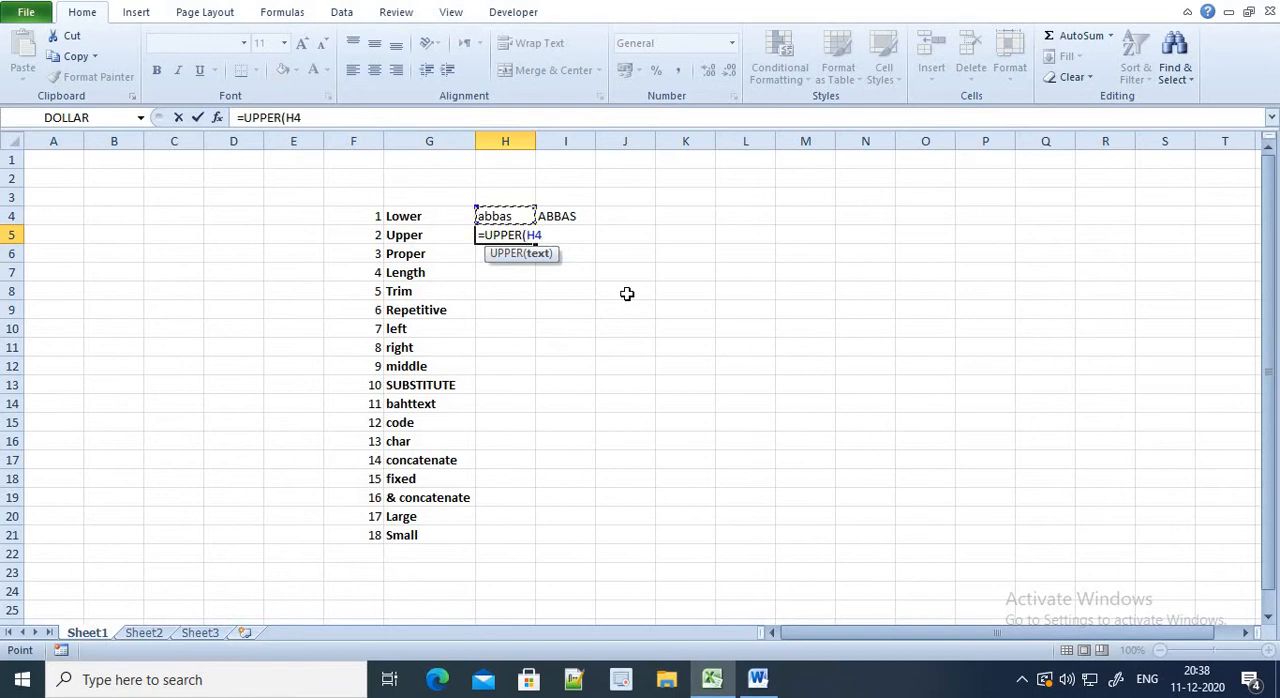
pyautogui.write(')')
pyautogui.press('Return')
pyautogui.press('Up')
pyautogui.press('Up')
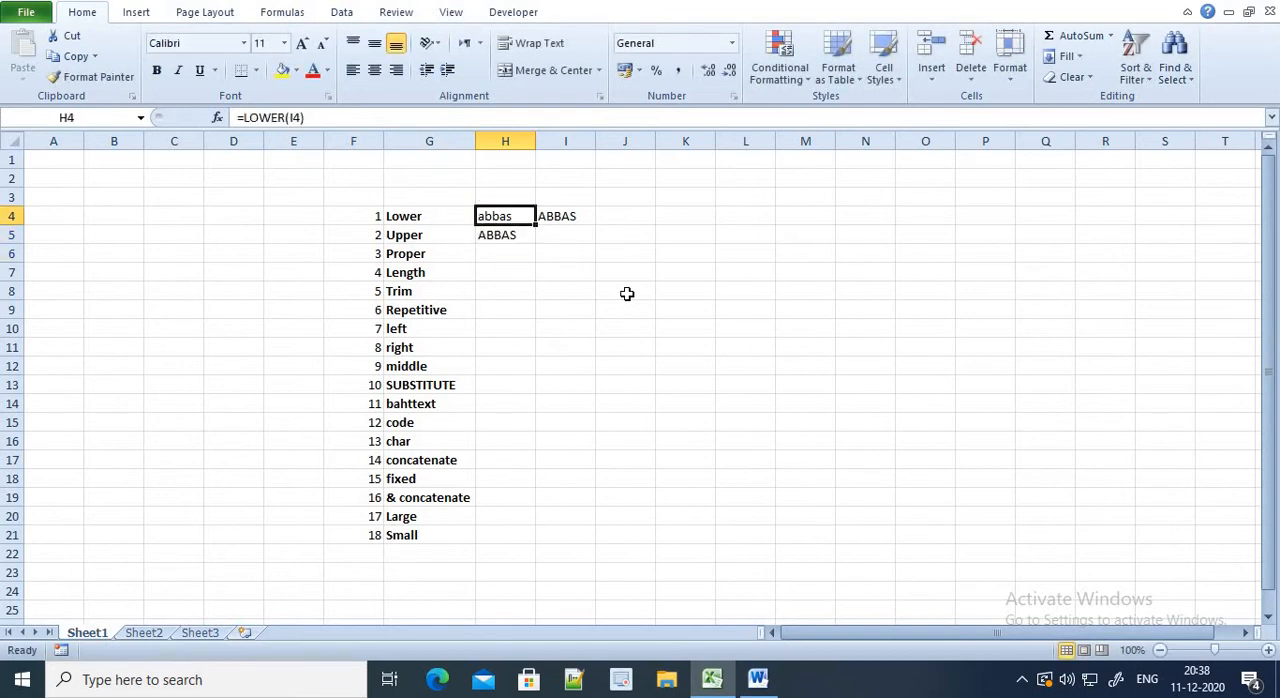
pyautogui.press('Down')
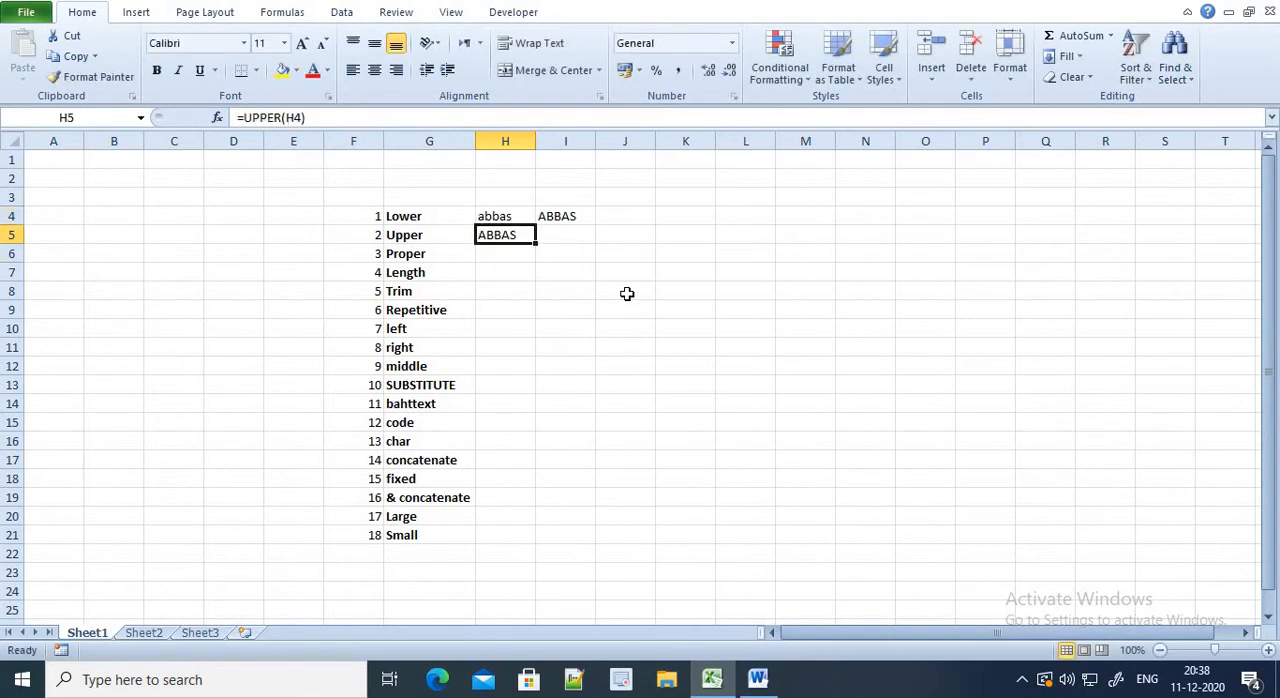
pyautogui.press('Down')
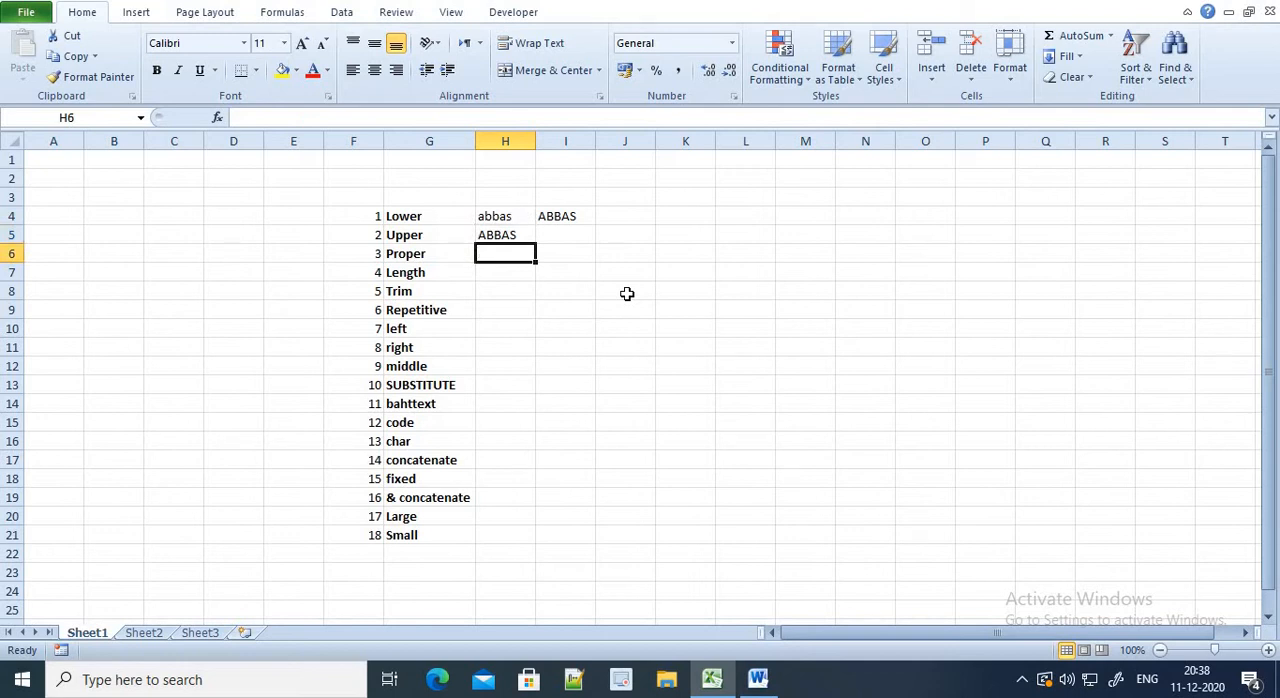
# Enter the capitalised sample sentence "HELLO MY NAME IS" followed by the person's full name in cell I5
pyautogui.write('=')
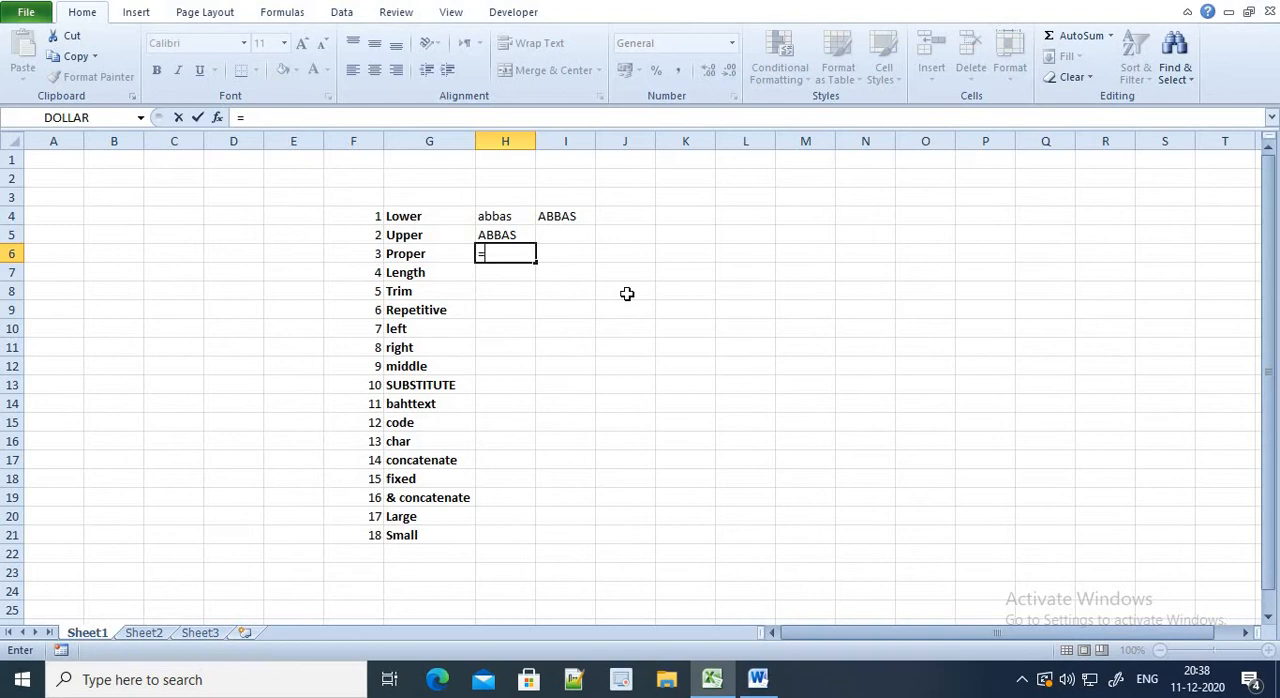
pyautogui.press('Escape')
pyautogui.press('Right')
pyautogui.press('Up')
pyautogui.press('Right')
pyautogui.press('Up')
pyautogui.press('Left')
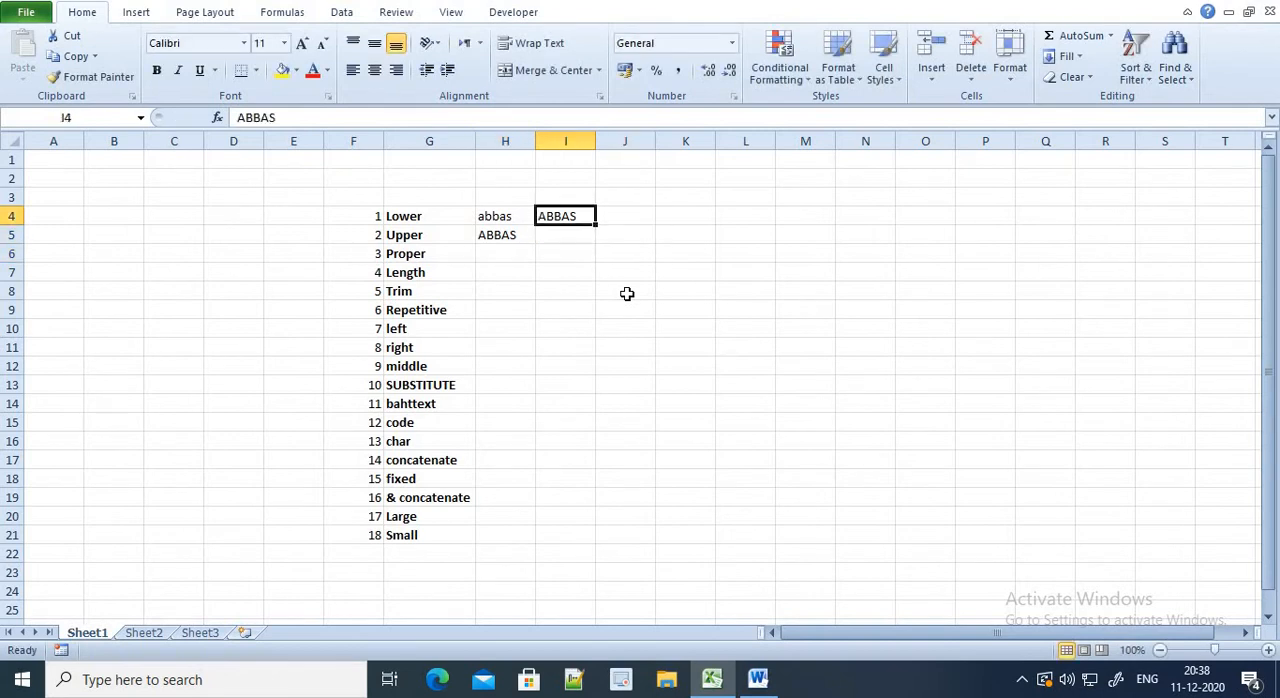
pyautogui.press('Down')
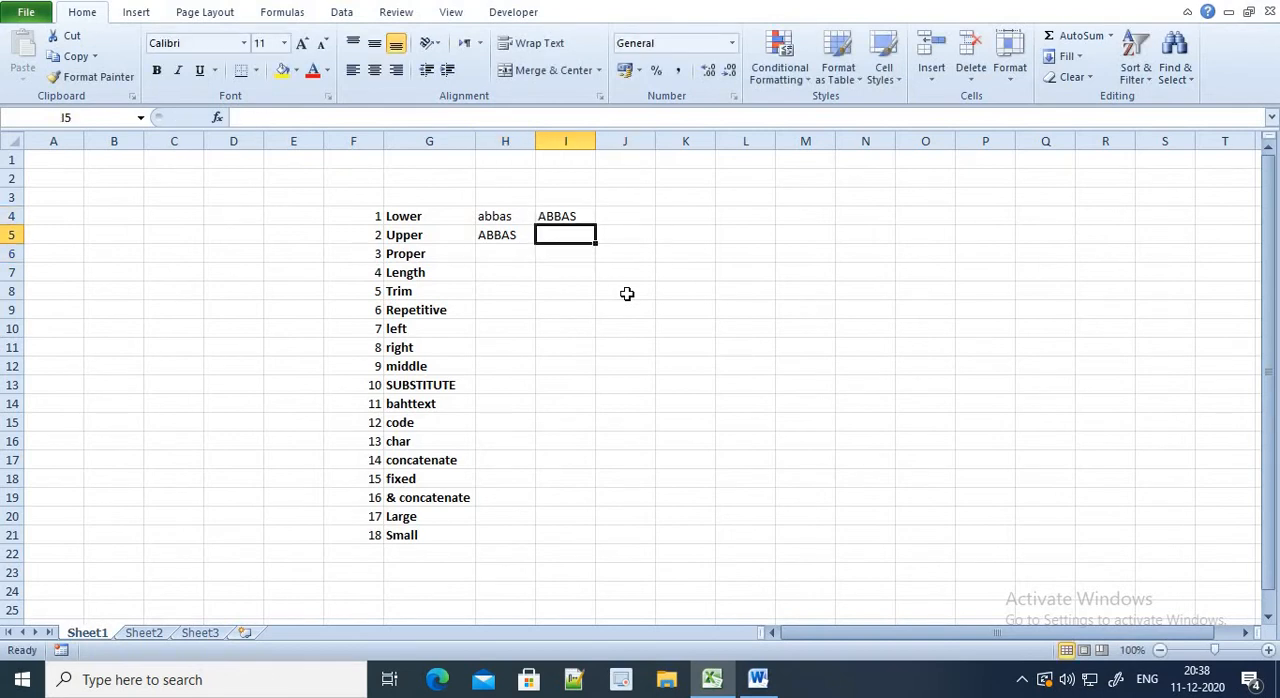
pyautogui.write('HELLO MY')
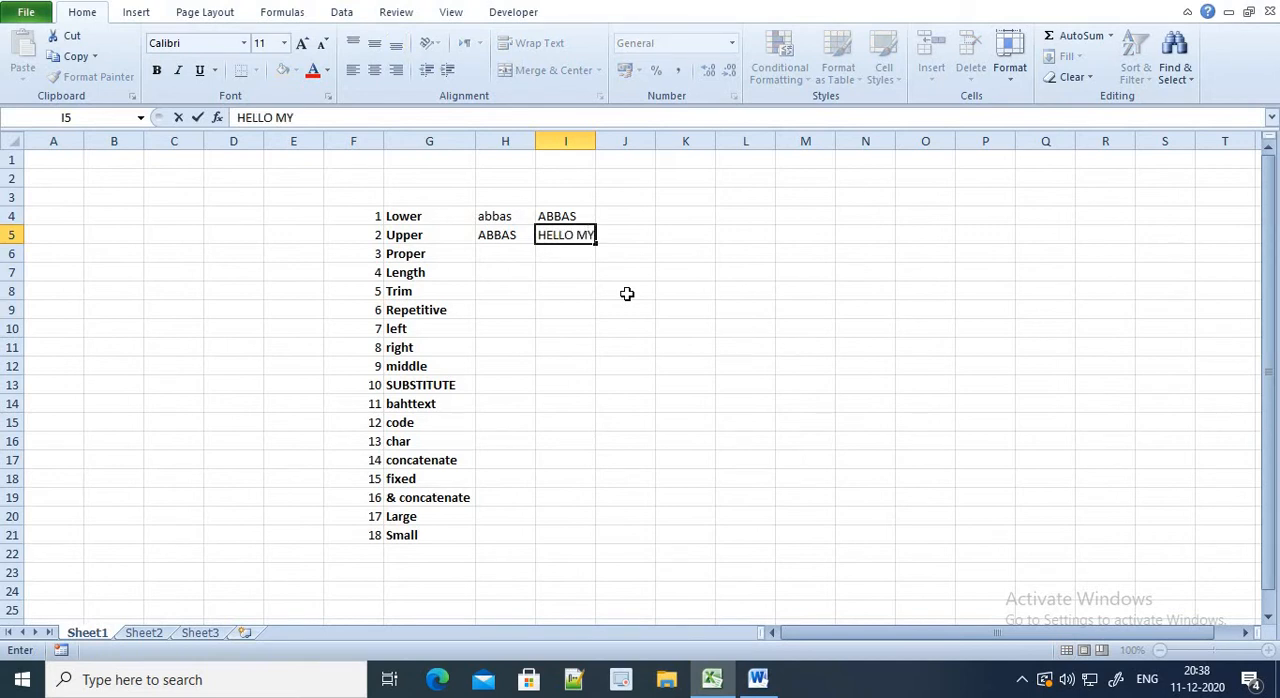
pyautogui.write(' NAME IUS')
pyautogui.press('BackSpace')
pyautogui.press('BackSpace')
pyautogui.press('BackSpace')
pyautogui.write('IS B')
pyautogui.press('BackSpace')
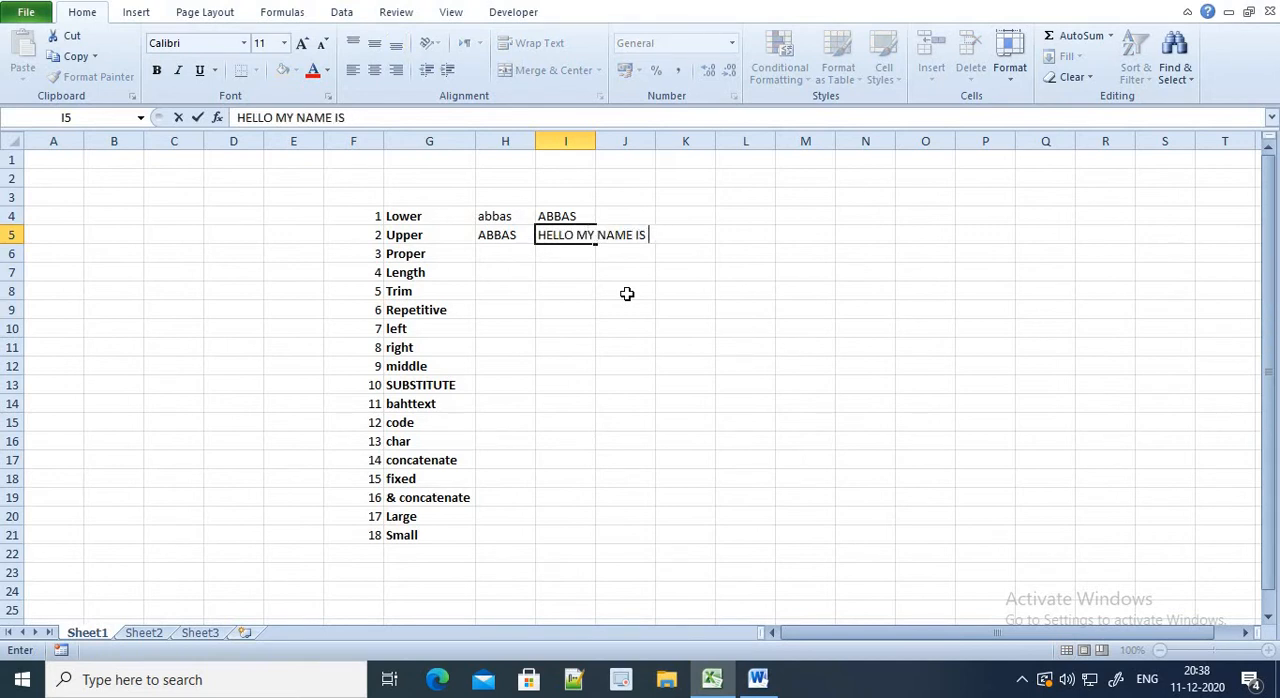
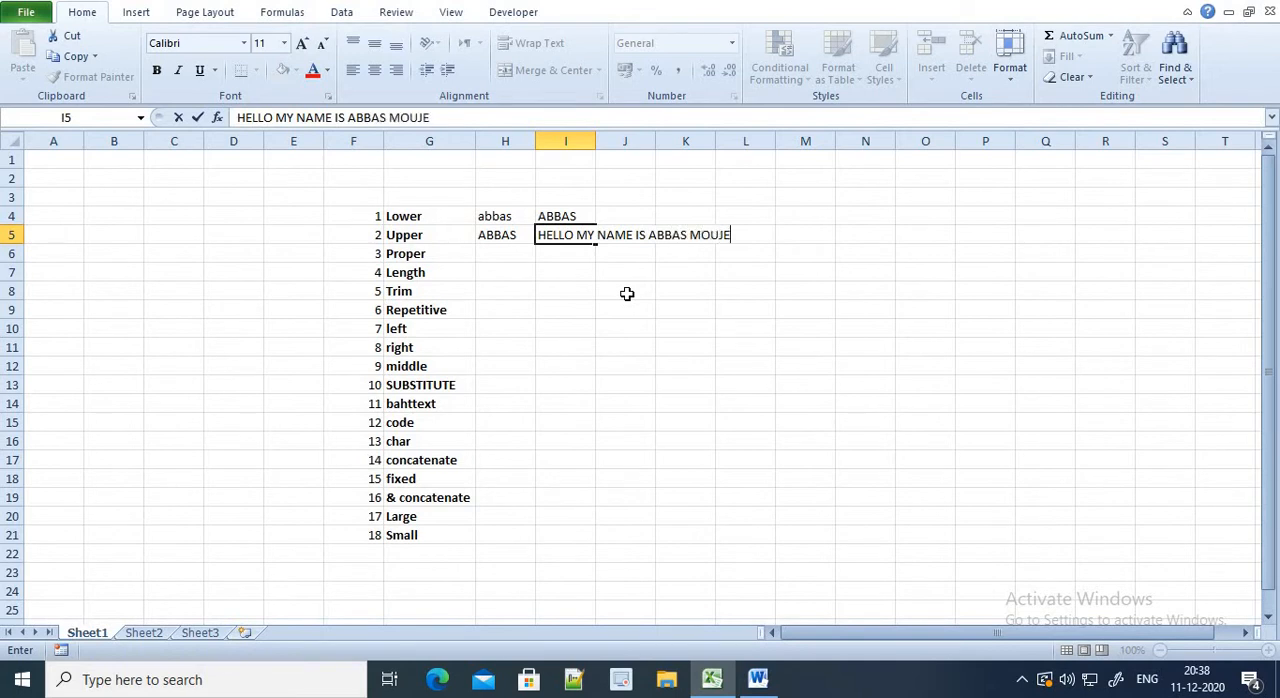
pyautogui.press('Return')
# Enter =PROPER(I5) in cell H6 beside "Proper" and autofit the width of column H
pyautogui.press('Up')
pyautogui.press('Left')
pyautogui.press('Down')
pyautogui.write('=PROPER(')
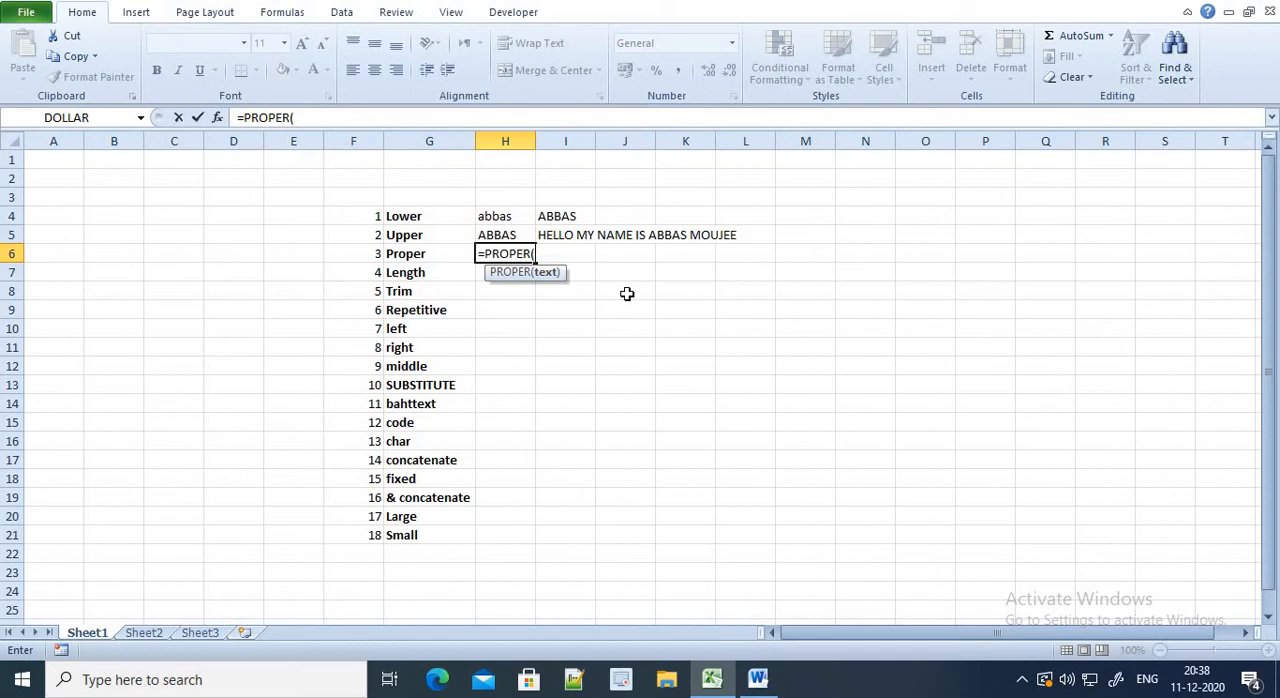
pyautogui.press('Up')
pyautogui.press('Right')
pyautogui.write(')')
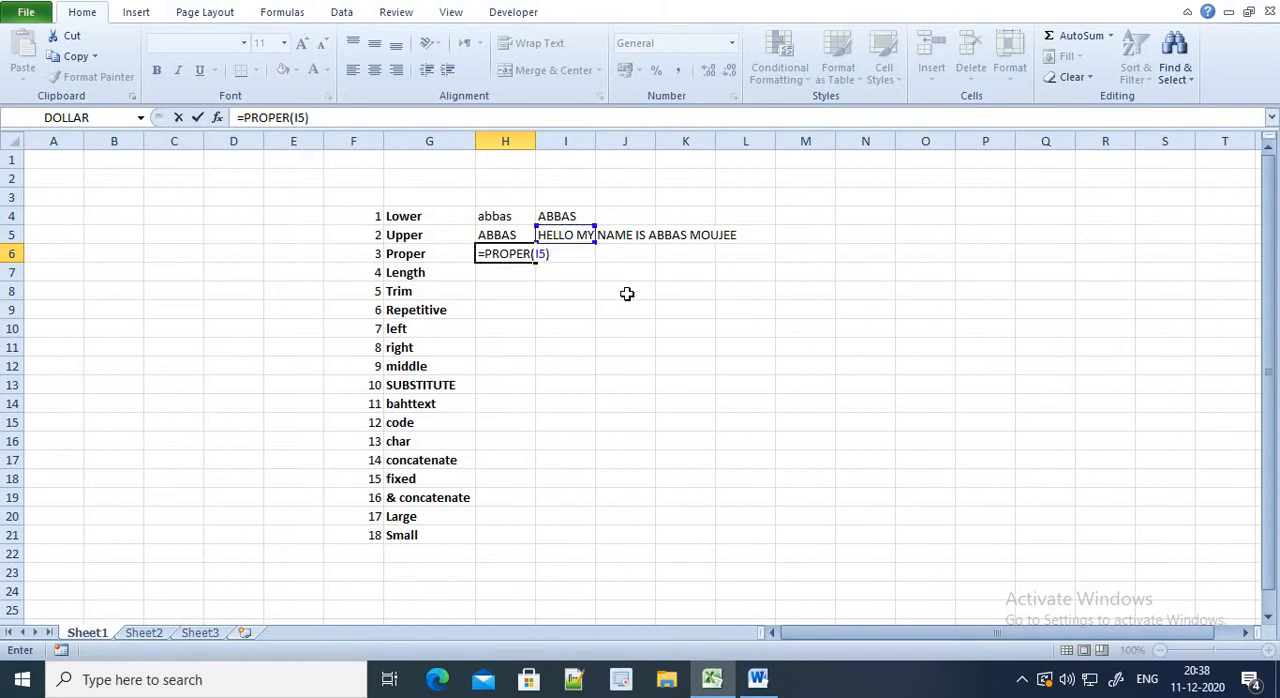
pyautogui.press('Return')
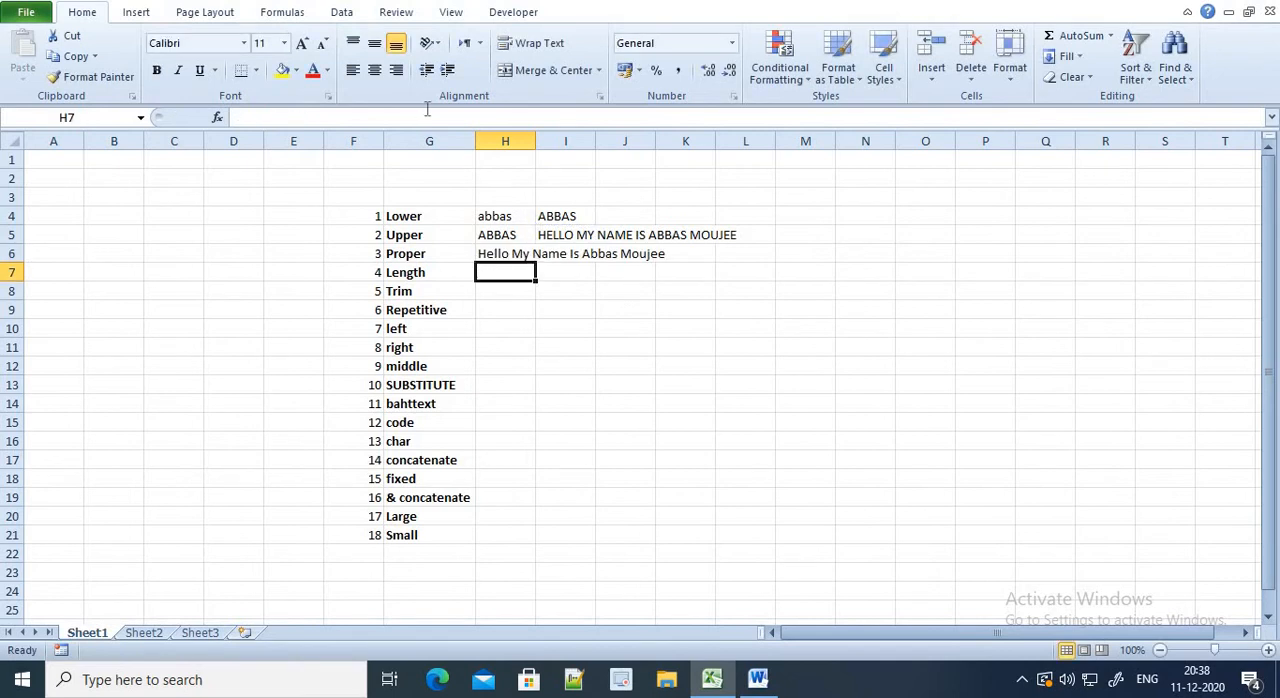
pyautogui.doubleClick(535, 137)
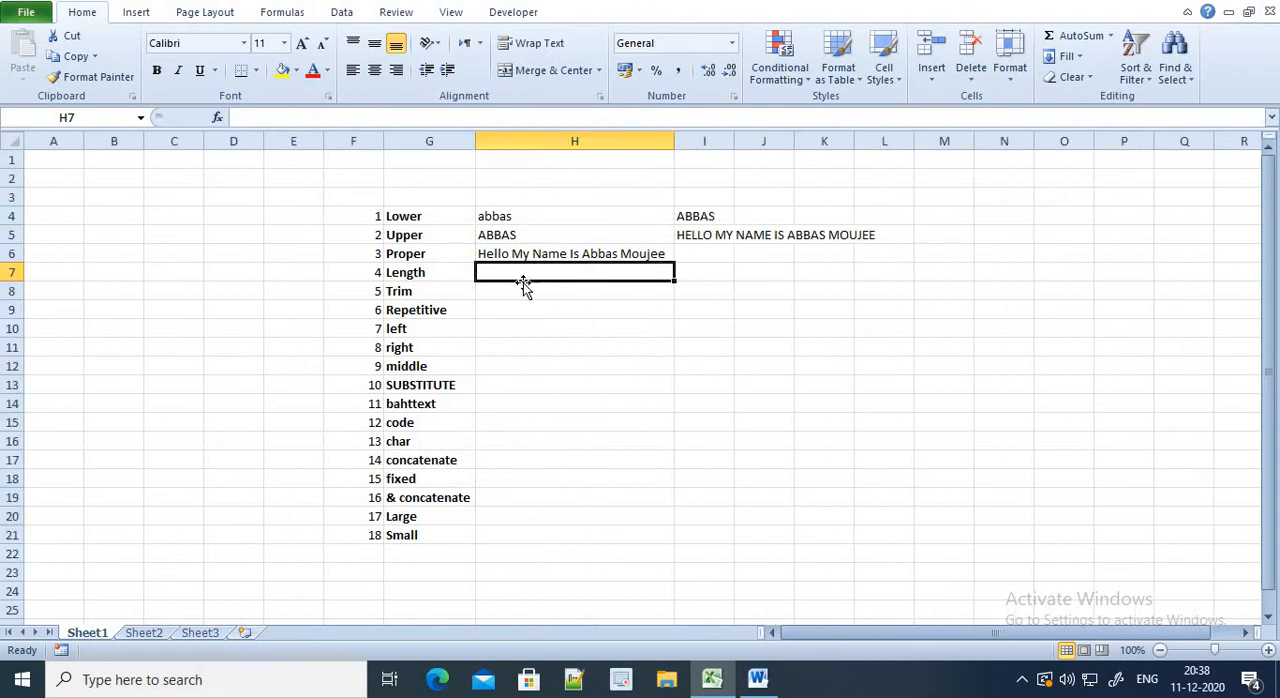
# Enter =LEN(I4) in cell H7 to count the characters of the sample name
pyautogui.write('=LEN(')
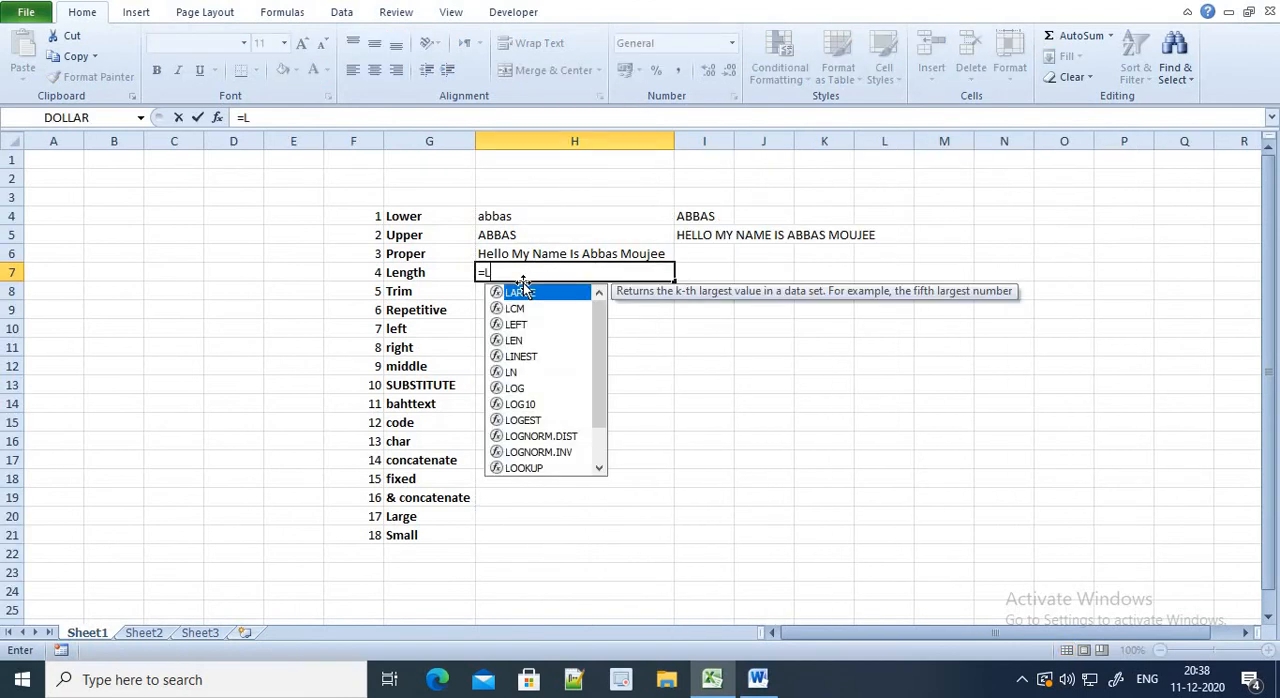
pyautogui.press('Up')
# Replace the formula in cell H7 with =LEN(I5) to count the characters of the sample sentence
pyautogui.press('Up')
pyautogui.press('Up')
pyautogui.press('Right')
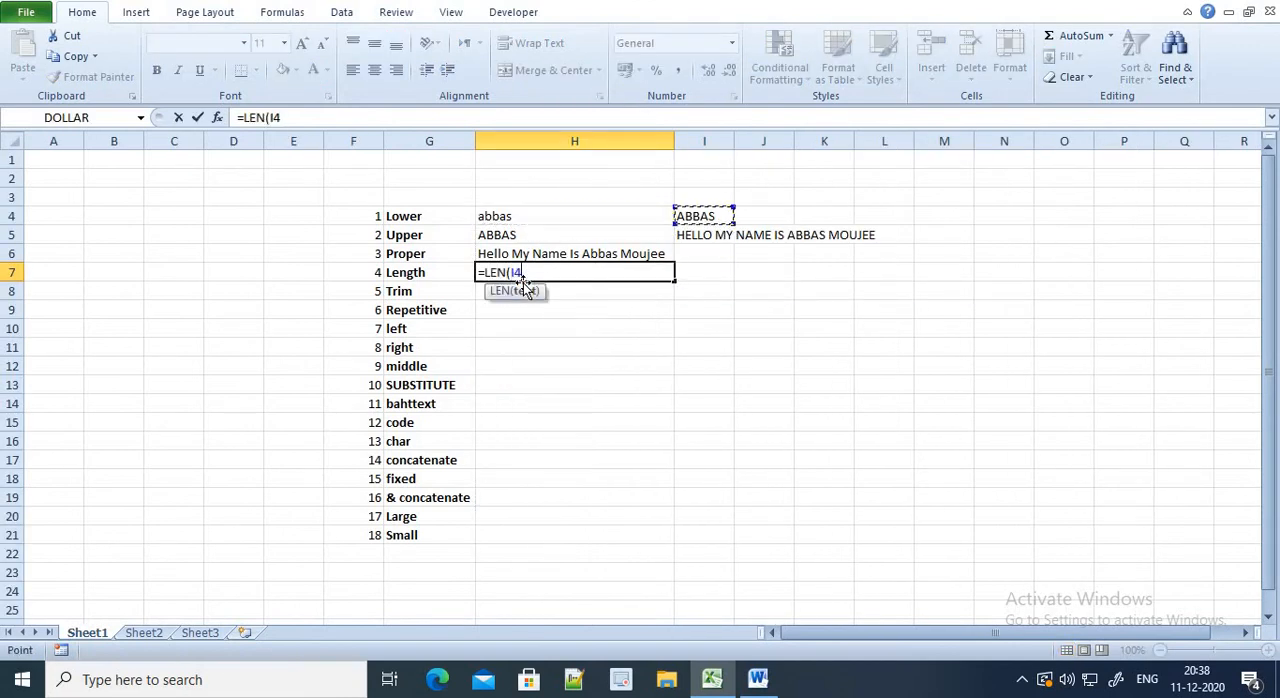
pyautogui.press('Return')
pyautogui.press('Up')
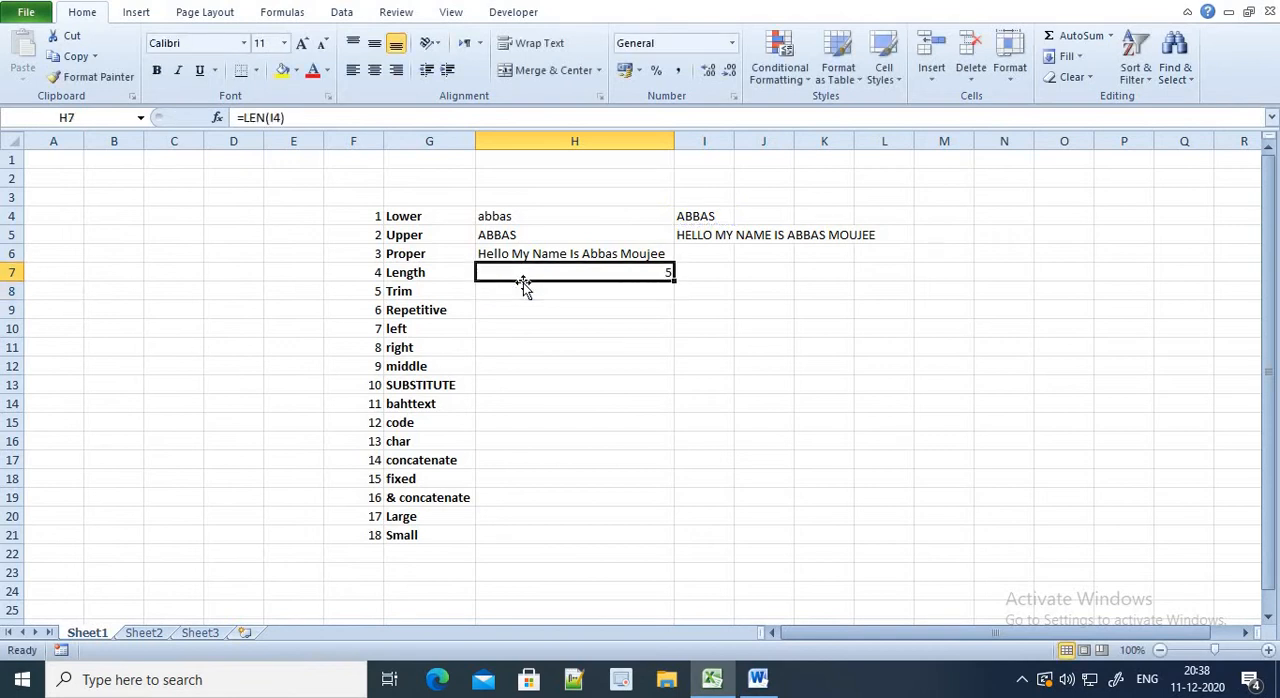
pyautogui.write('=')
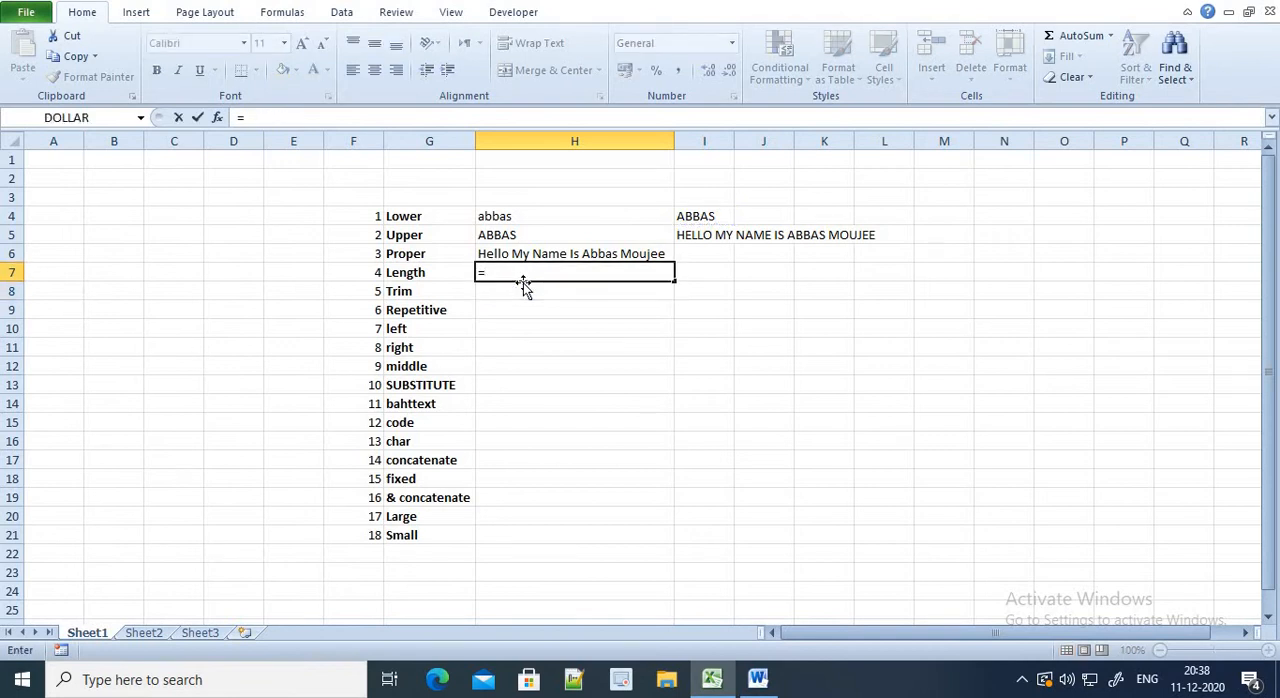
pyautogui.write('LEN(')
pyautogui.press('Right')
pyautogui.press('Up')
pyautogui.press('Up')
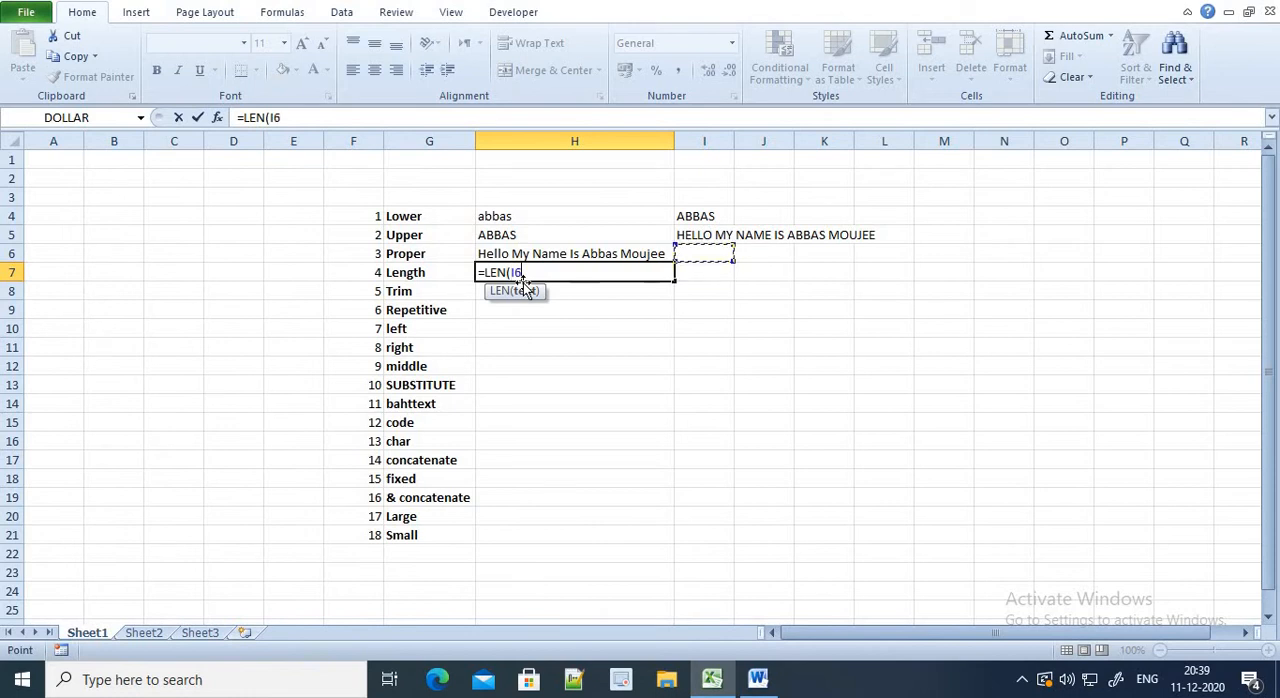
pyautogui.press('Return')
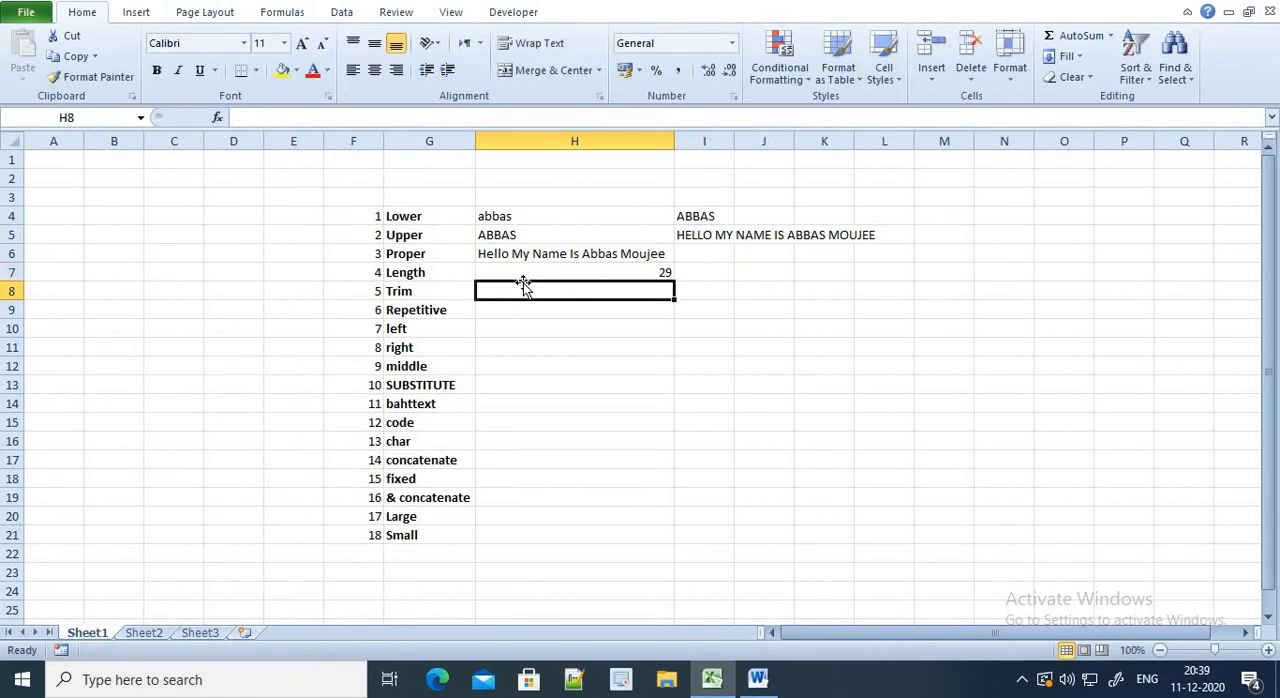
# Enter the person's full name in capitals in cell I6, with several extra spaces between first name and surname
pyautogui.press('Up')
pyautogui.press('Right')
pyautogui.press('Up')
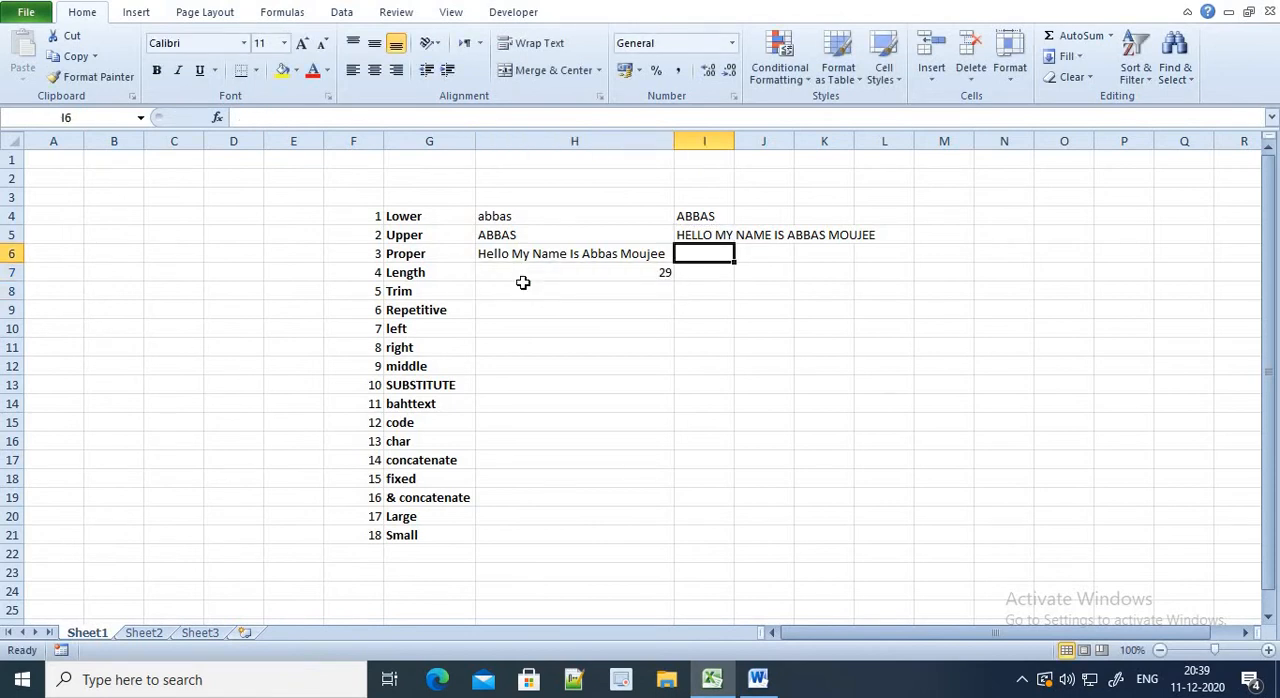
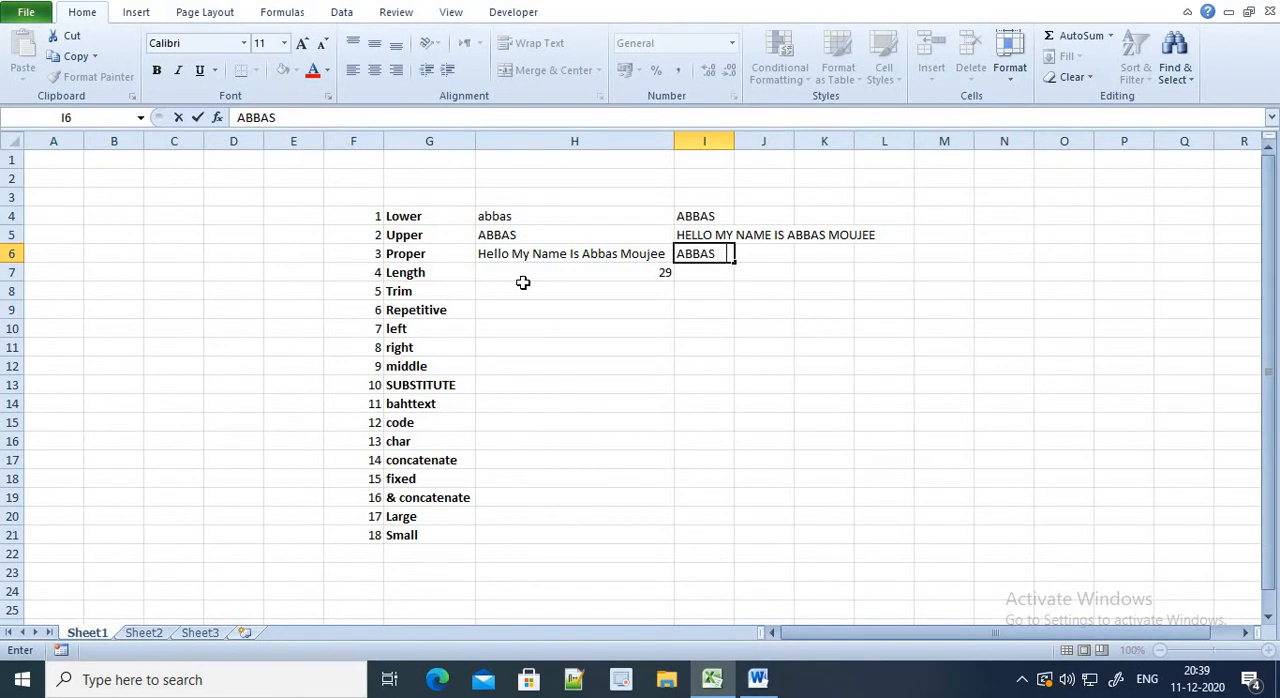
pyautogui.press('Return')
# Enter =TRIM(I6) in cell H8 beside "Trim" to remove the extra spaces from the sample name
pyautogui.press('Left')
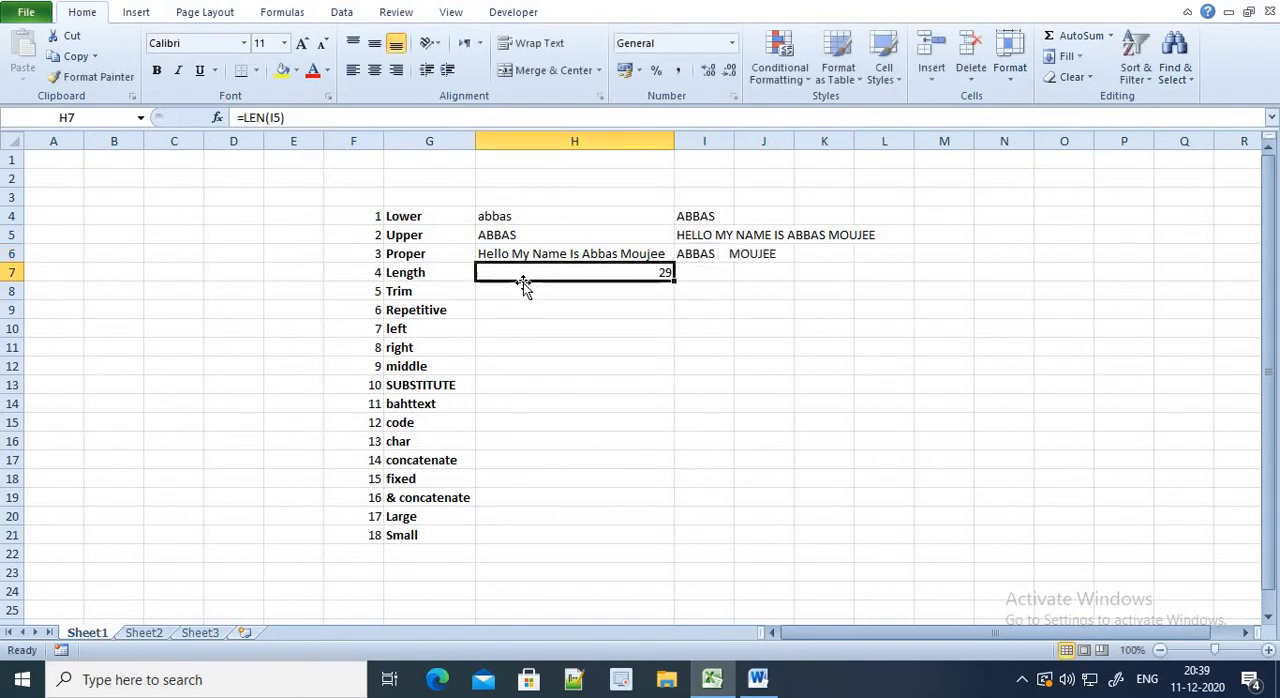
pyautogui.press('Left')
pyautogui.click(523, 285)
pyautogui.write('=')
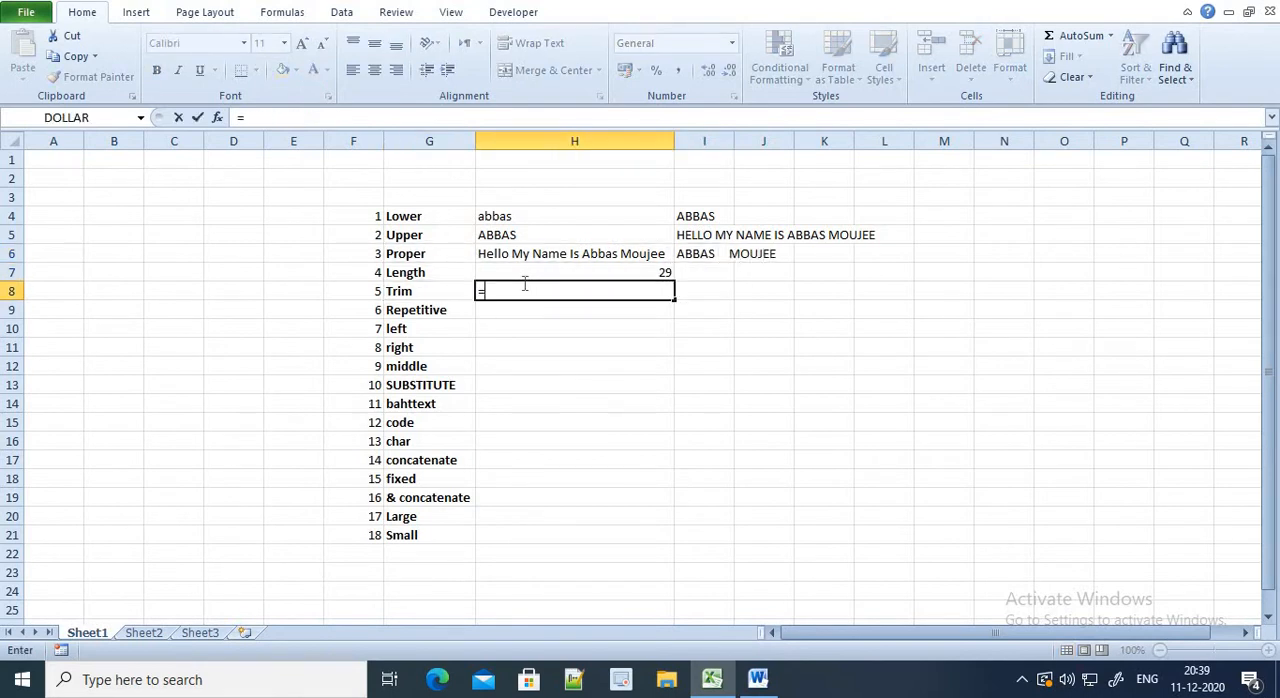
pyautogui.write('TRIM(')
pyautogui.press('Right')
pyautogui.press('Up')
pyautogui.press('Up')
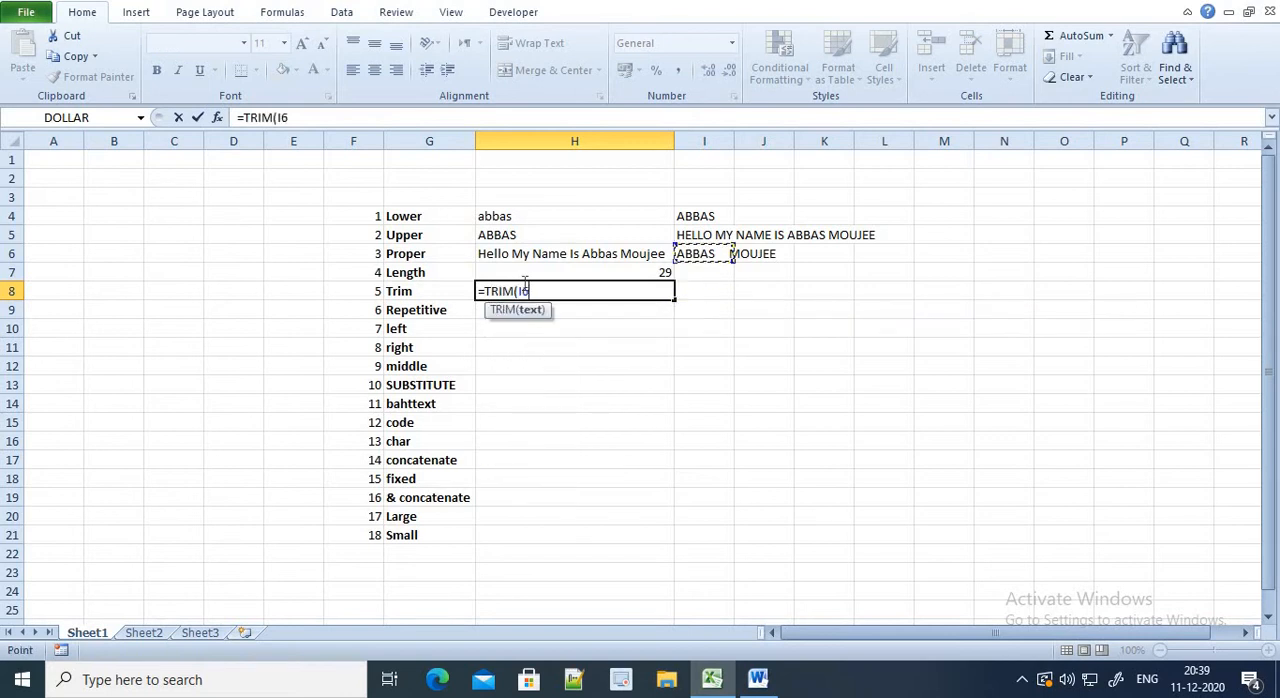
pyautogui.write(')')
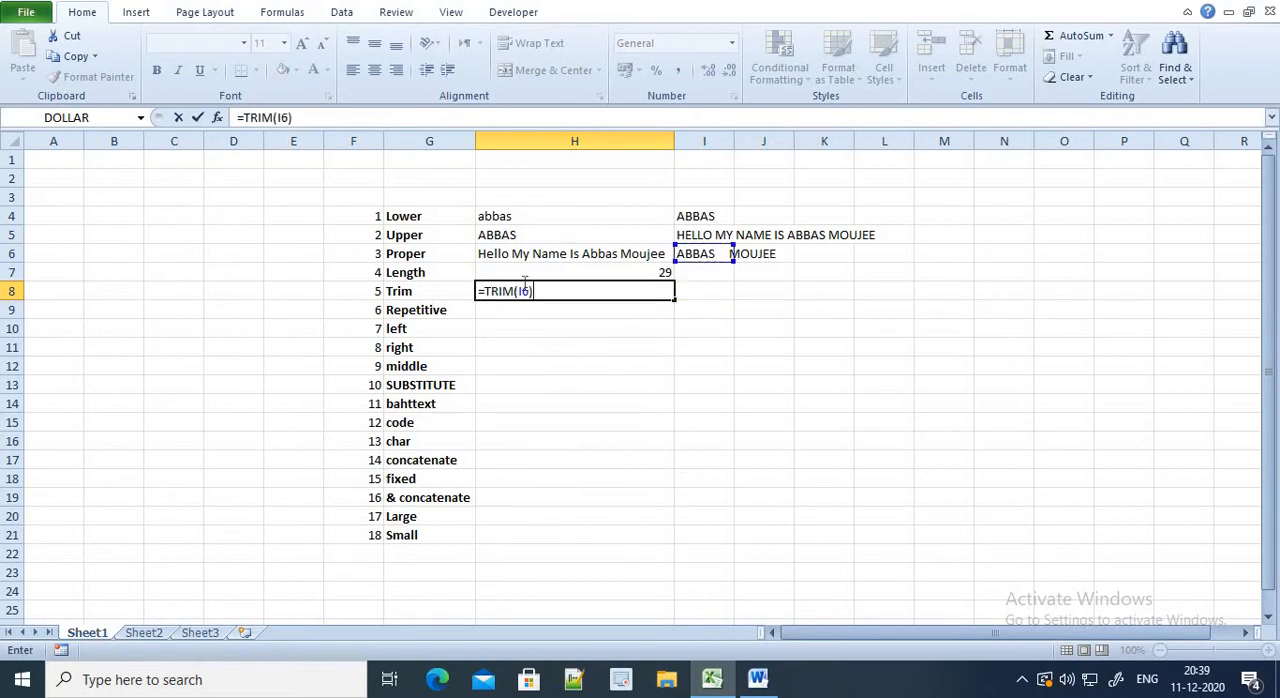
pyautogui.press('Return')
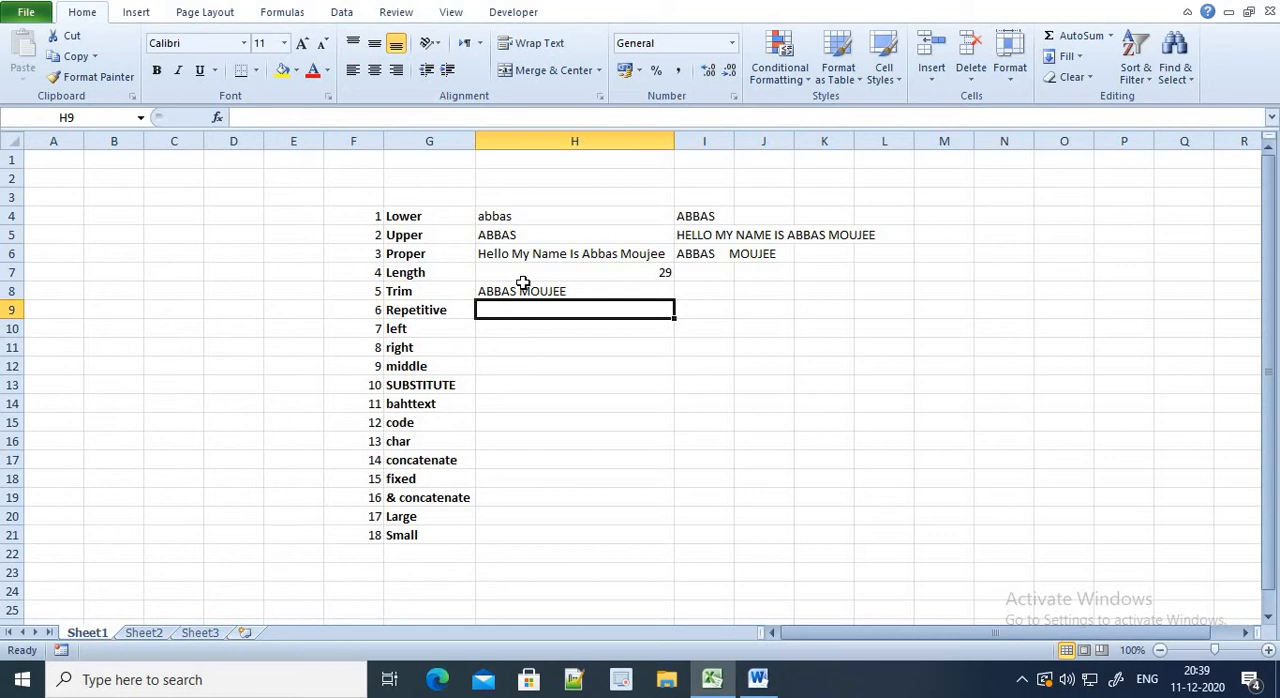
# Enter =REPT(I4,3) in cell H9 beside "Repetitive" to repeat the sample name three times
pyautogui.write('=')
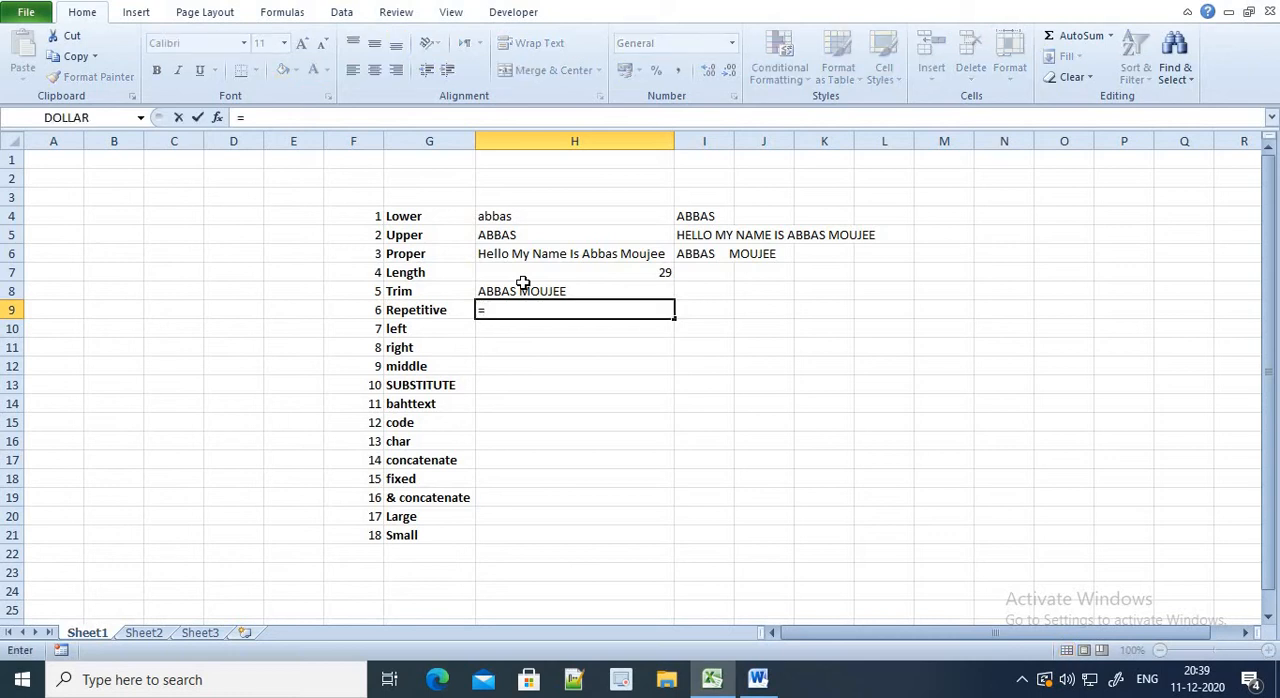
pyautogui.write('REP')
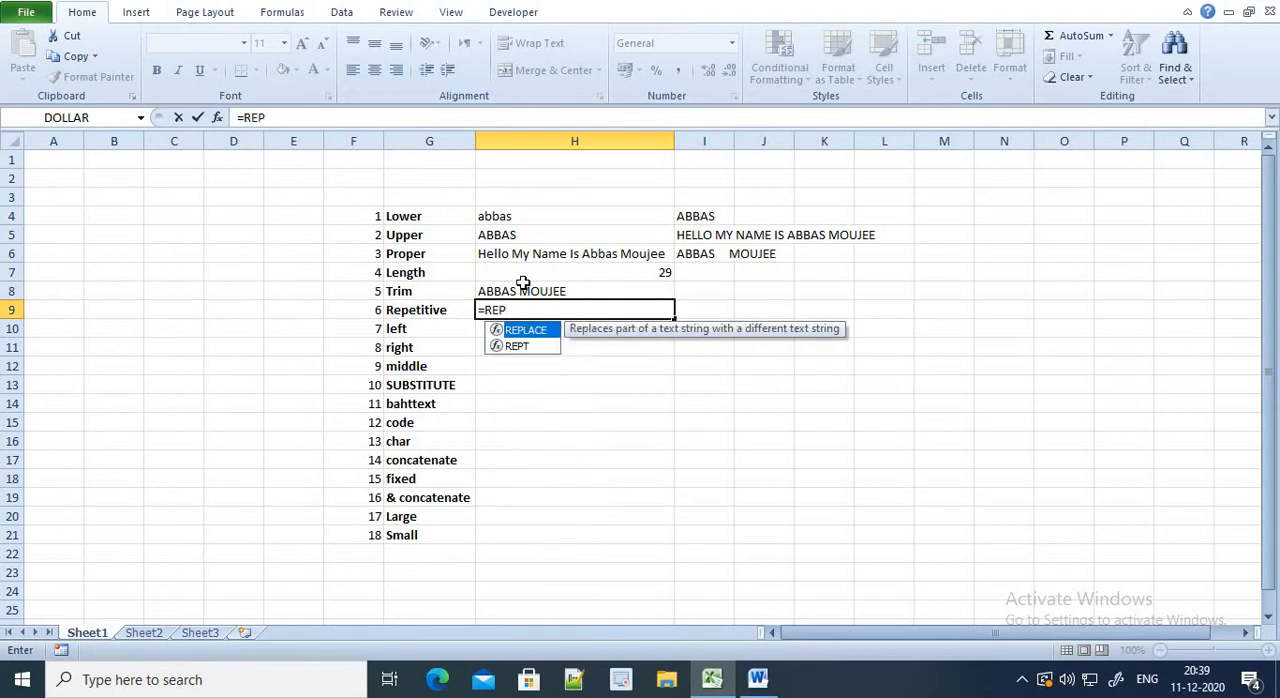
pyautogui.write('T(')
pyautogui.press('Up')
pyautogui.press('Up')
pyautogui.press('Up')
pyautogui.press('Up')
pyautogui.press('Up')
pyautogui.press('Up')
pyautogui.press('Right')
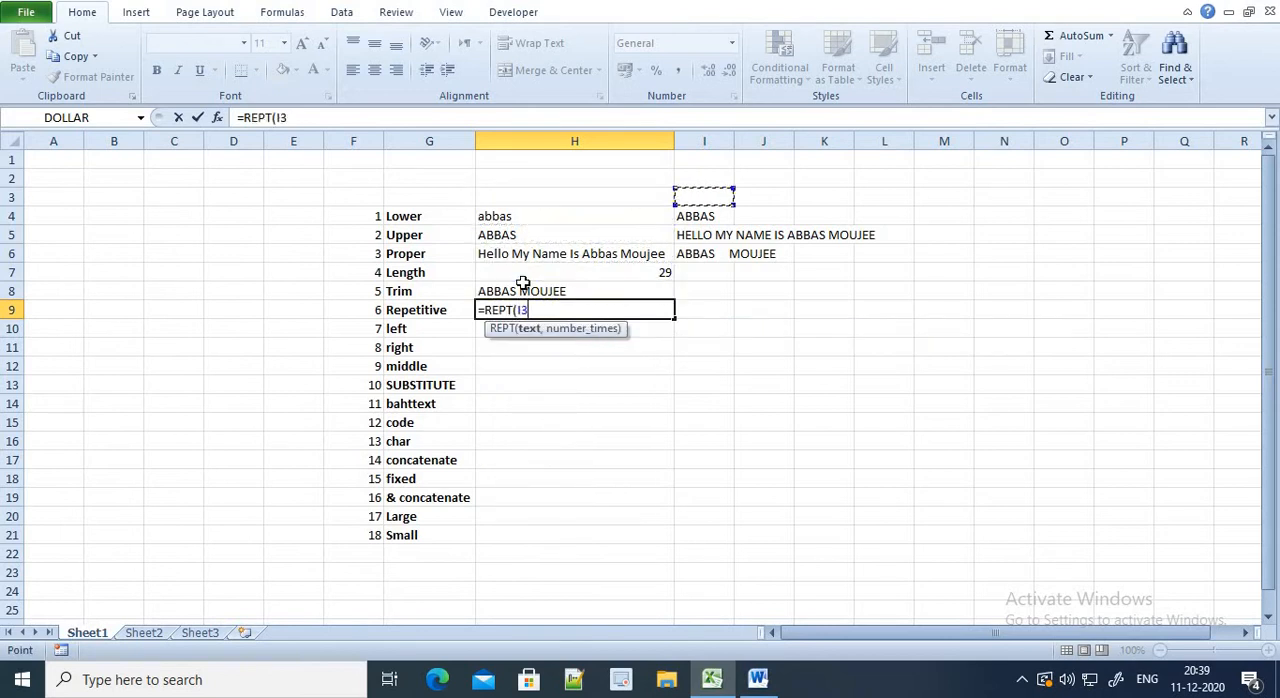
pyautogui.press('Down')
pyautogui.write(',3')
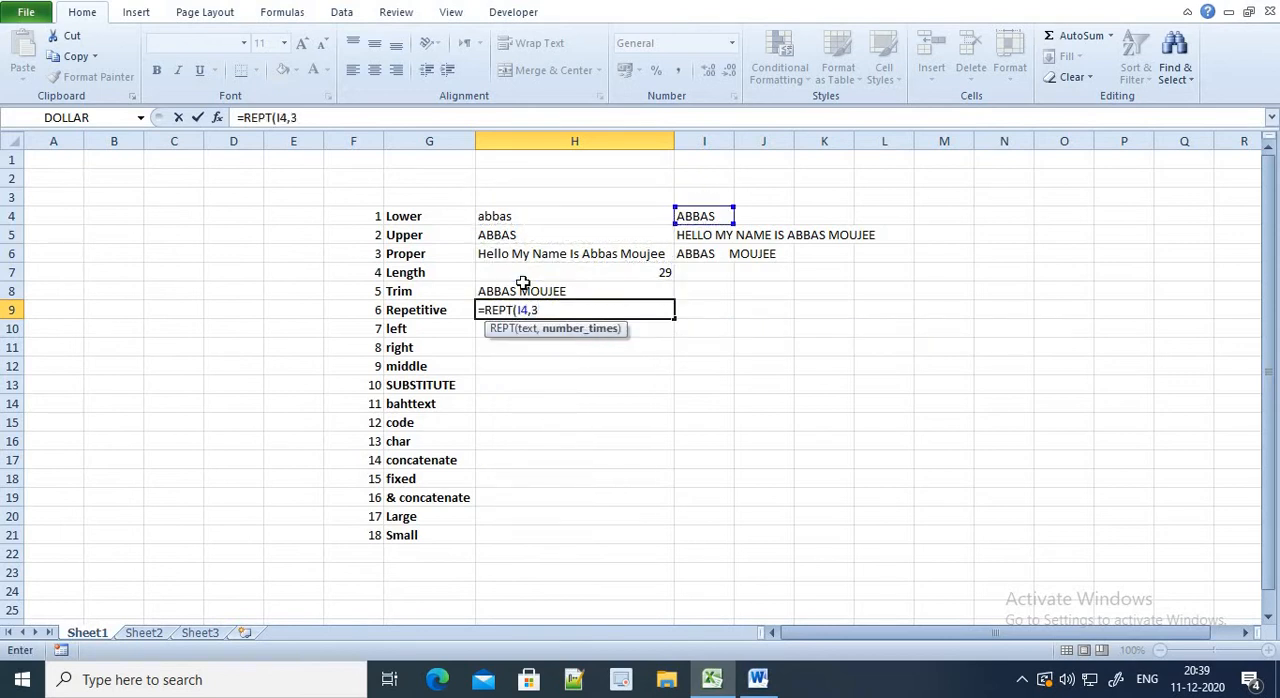
pyautogui.write(')')
pyautogui.press('Return')
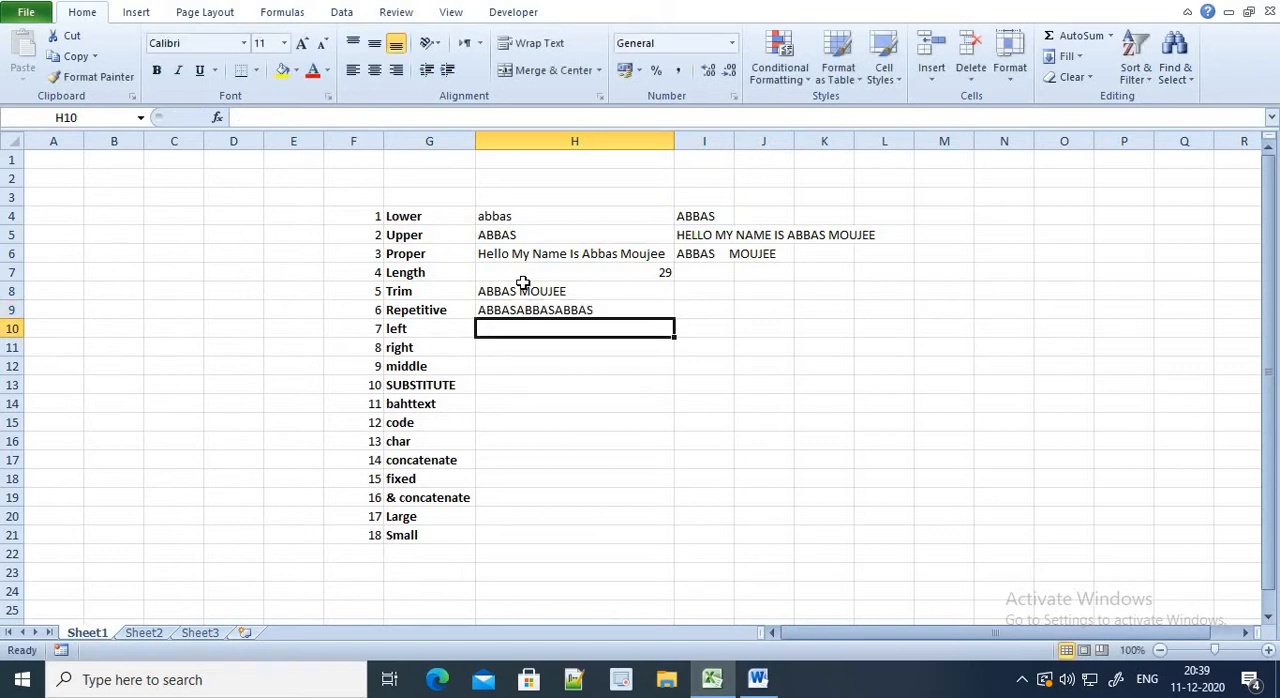
# Enter =LEFT(I5,3) in cell H10 beside "left" to extract the sample sentence's first three characters
pyautogui.write('=LEFT(')
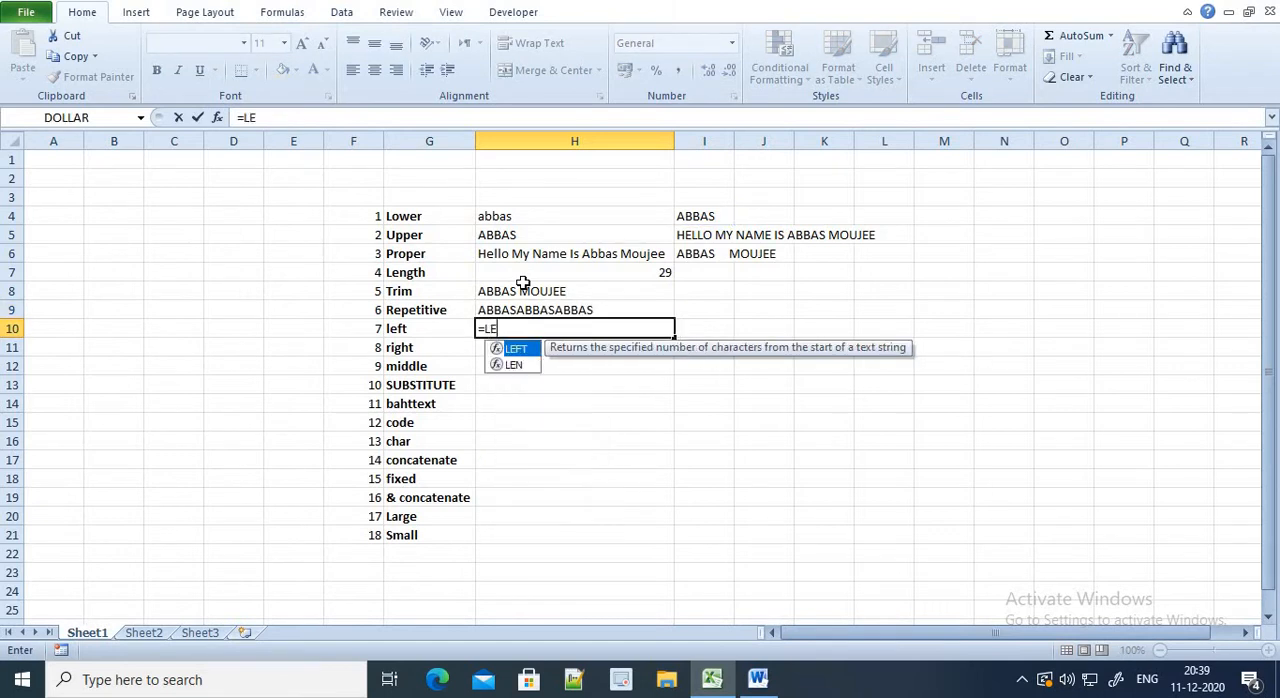
pyautogui.press('Up')
pyautogui.press('Right')
pyautogui.press('Up')
pyautogui.press('Up')
pyautogui.press('Up')
pyautogui.press('Up')
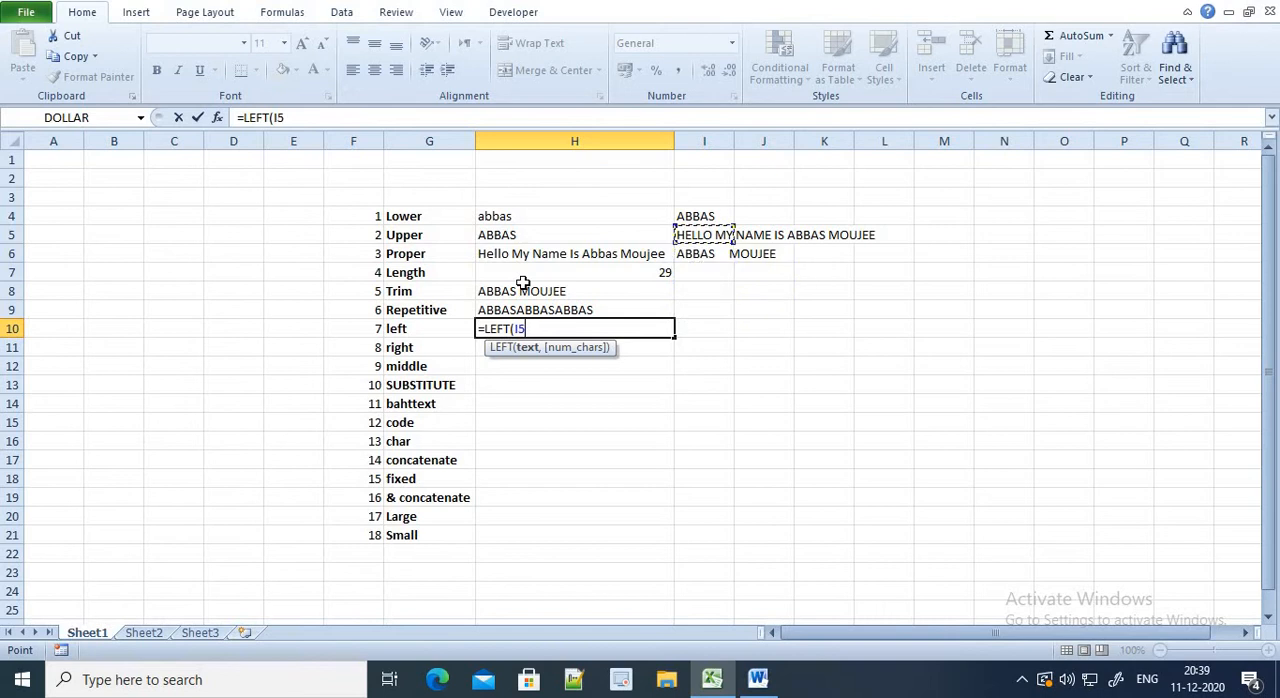
pyautogui.write(',3)')
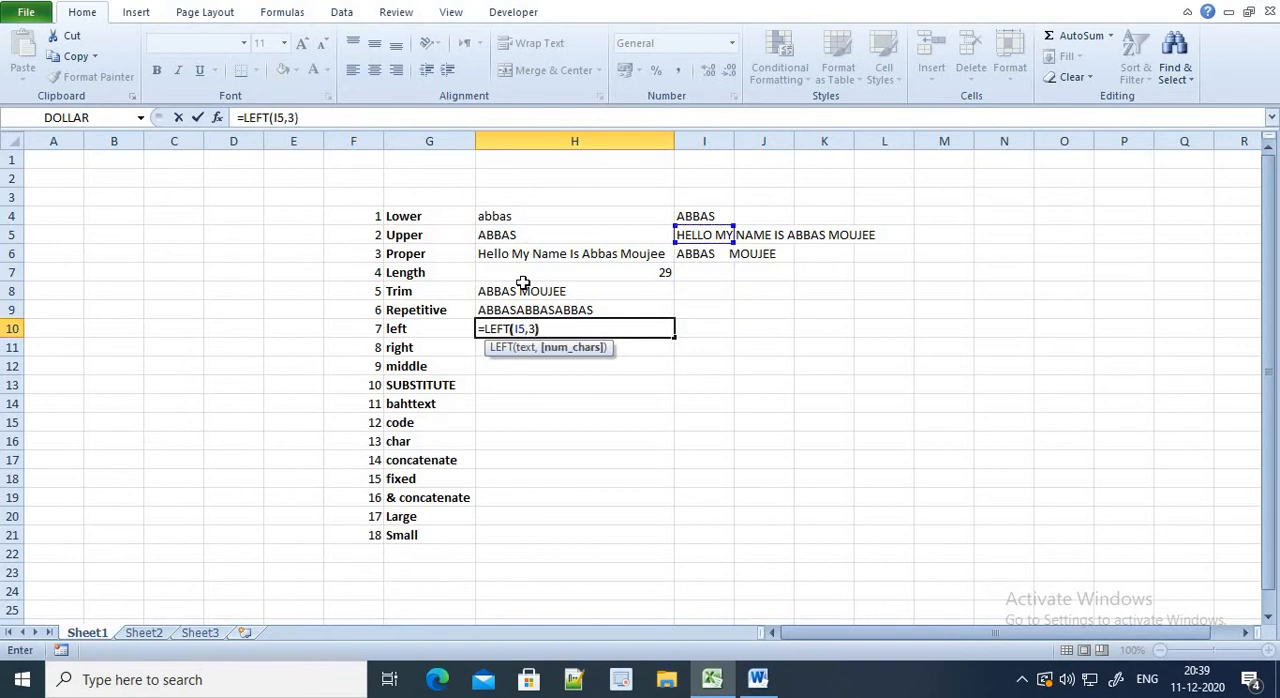
pyautogui.press('Return')
# Set the character count of the LEFT formula in cell H10 to 8, making it =LEFT(I5,8)
pyautogui.press('Up')
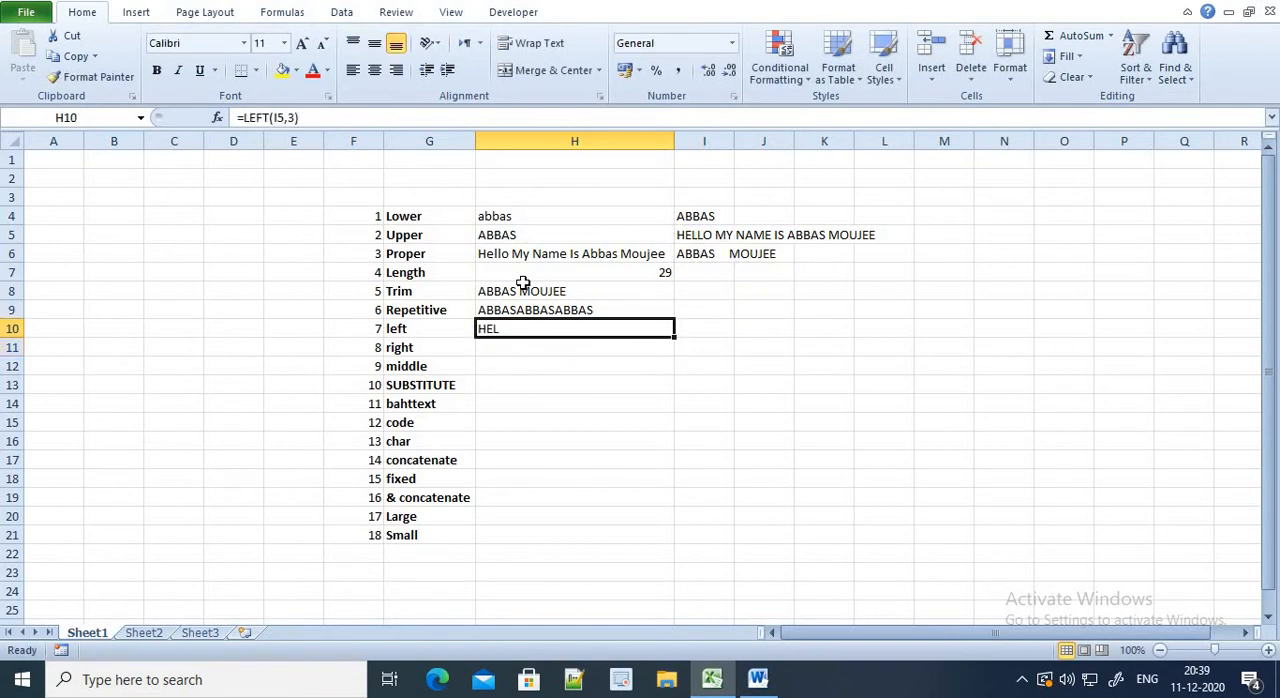
pyautogui.click(288, 117)
pyautogui.press('Delete')
pyautogui.write('8')
pyautogui.press('Return')
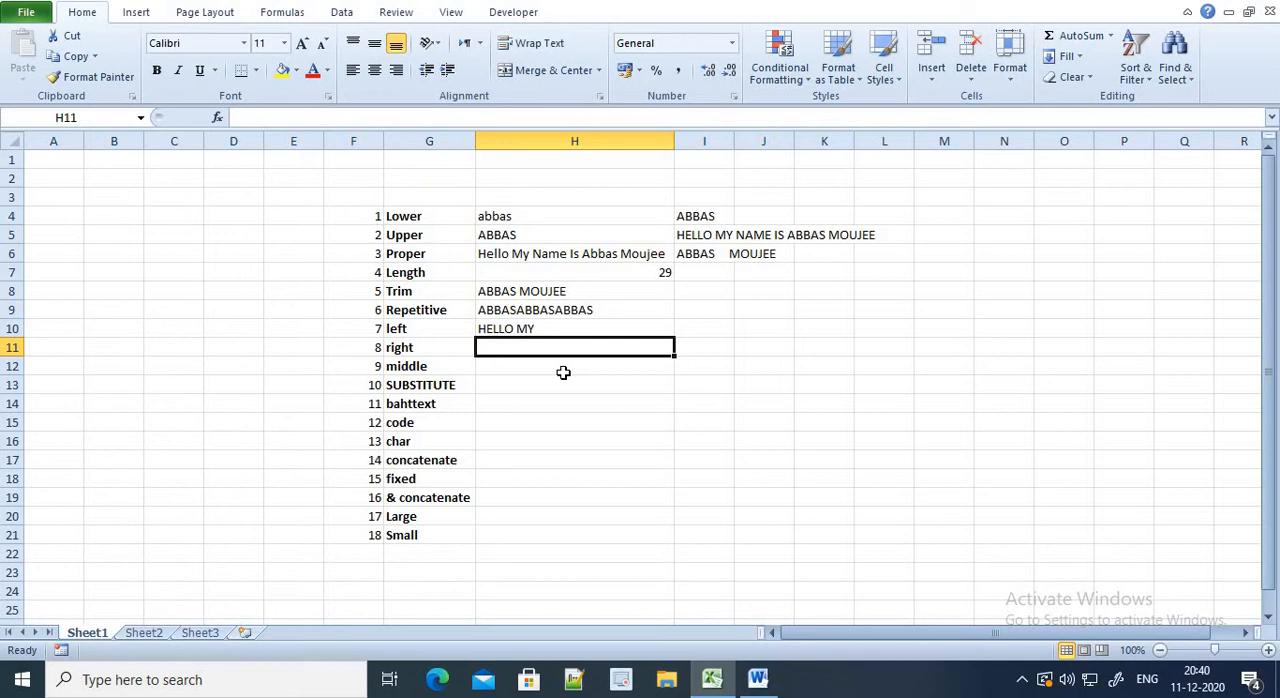
# Enter =RIGHT(I5,5) in cell H11 beside "right" to extract the sample sentence's last five characters
pyautogui.write('=RIHG')
pyautogui.press('BackSpace')
pyautogui.press('BackSpace')
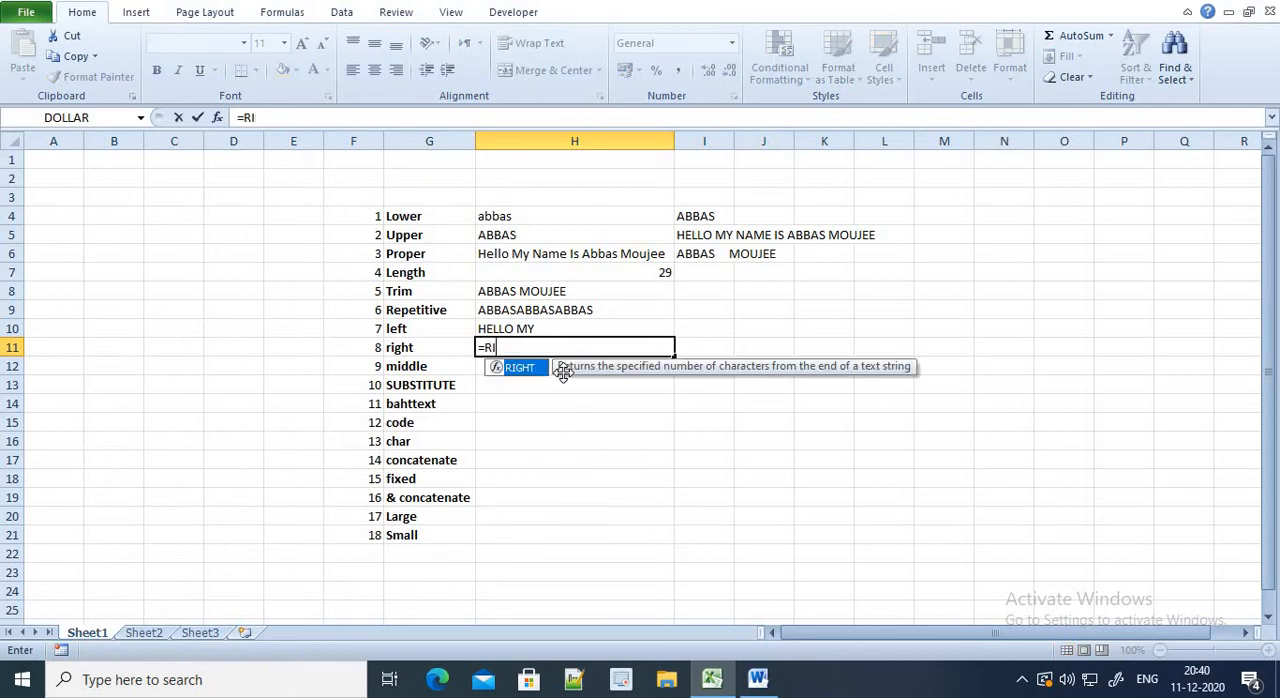
pyautogui.press('Tab')
pyautogui.press('Right')
pyautogui.press('Up')
pyautogui.press('Up')
pyautogui.press('Up')
pyautogui.press('Right')
pyautogui.press('Left')
pyautogui.press('Up')
pyautogui.press('Up')
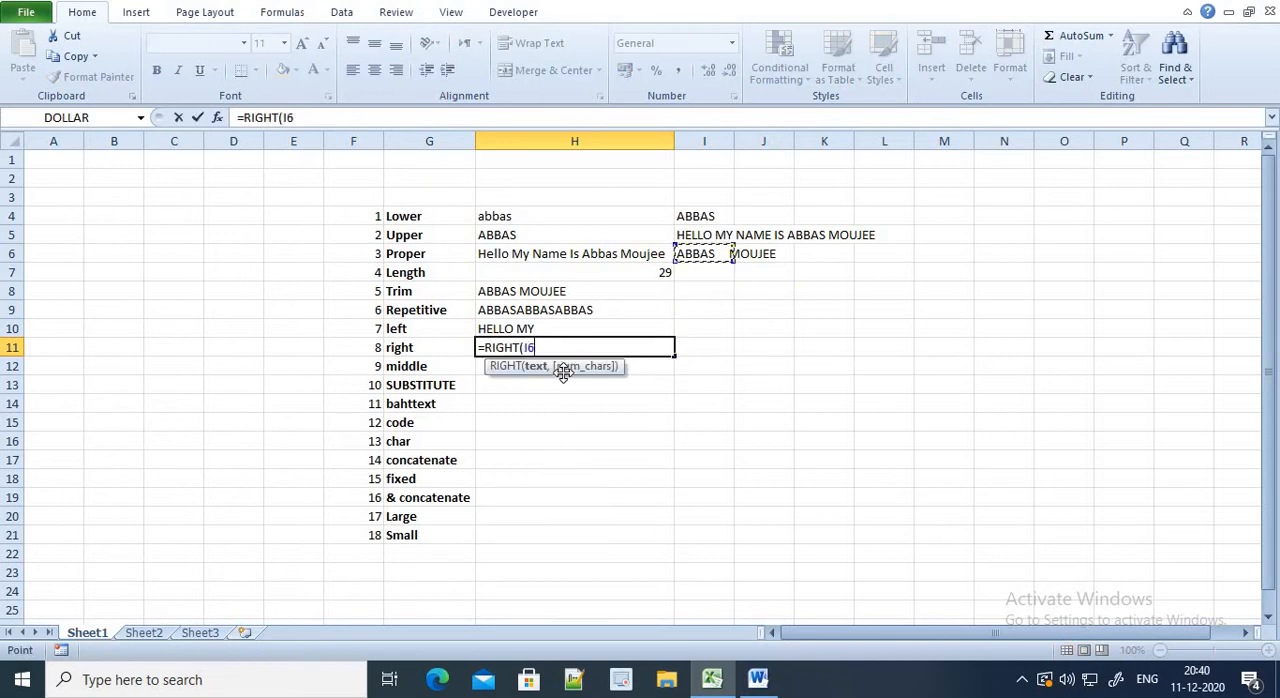
pyautogui.press('Up')
pyautogui.write(',5')
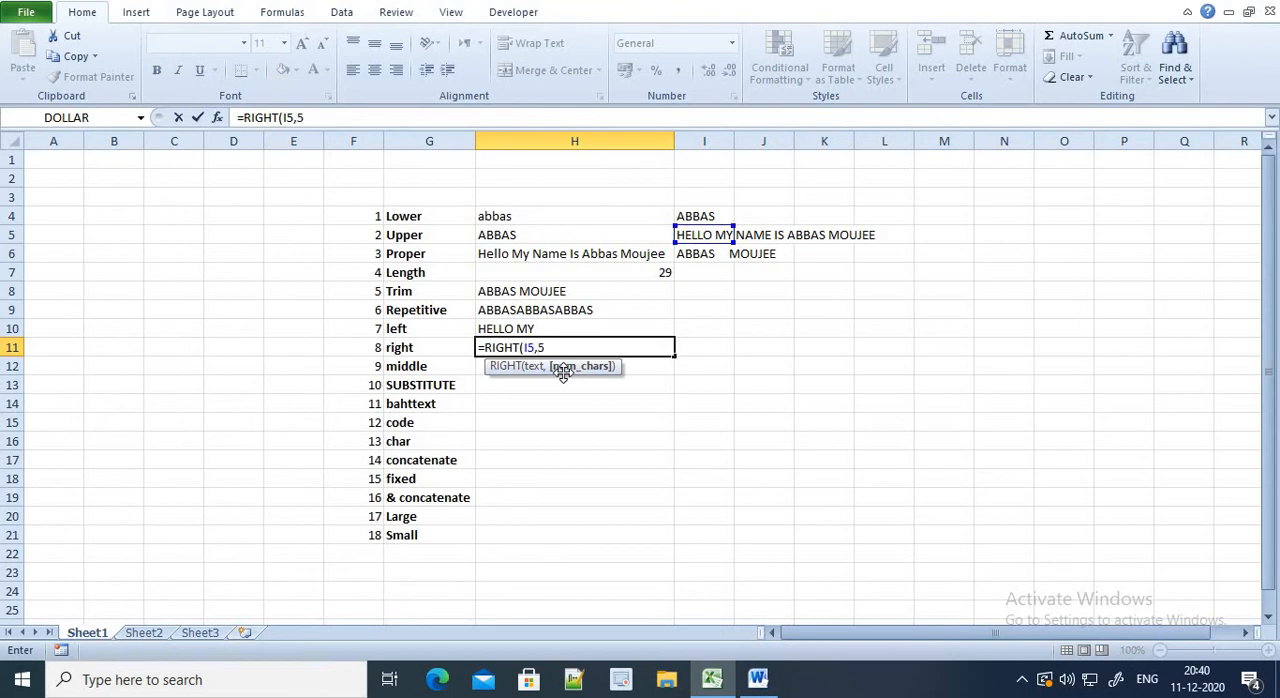
pyautogui.write(')')
pyautogui.press('Return')
# Set the character count of the RIGHT formula in cell H11 to 6
pyautogui.press('Up')
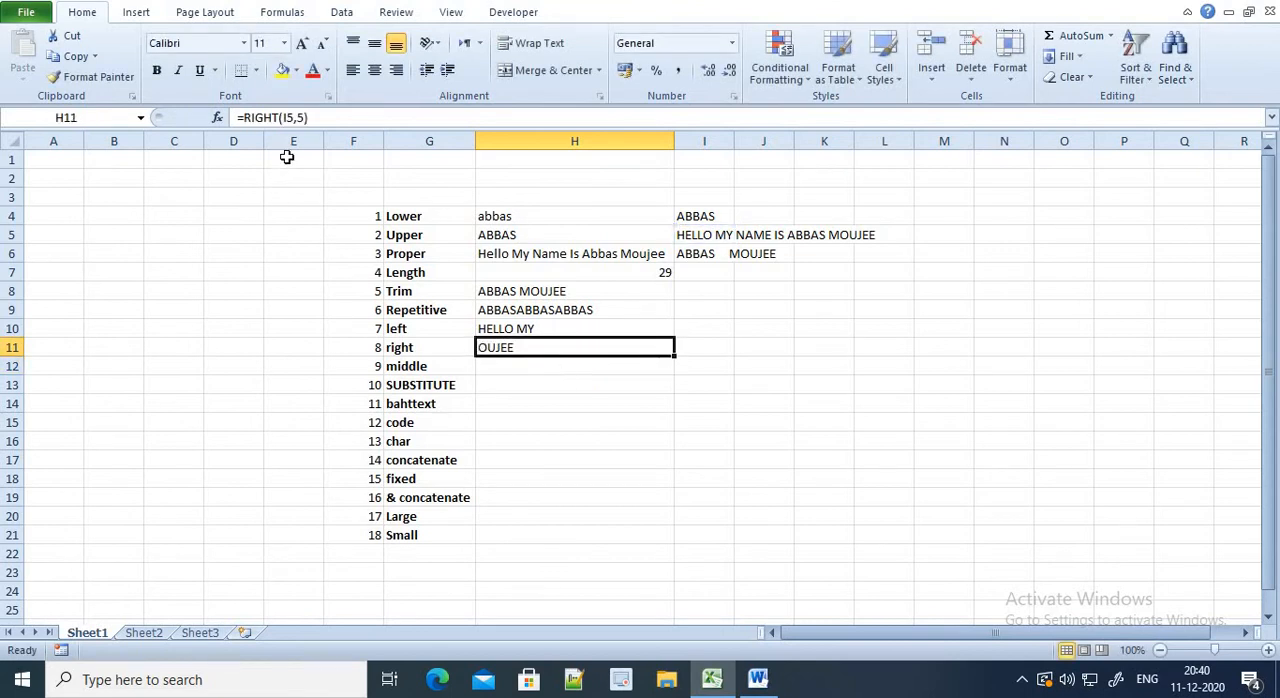
pyautogui.click(303, 118)
pyautogui.press('BackSpace')
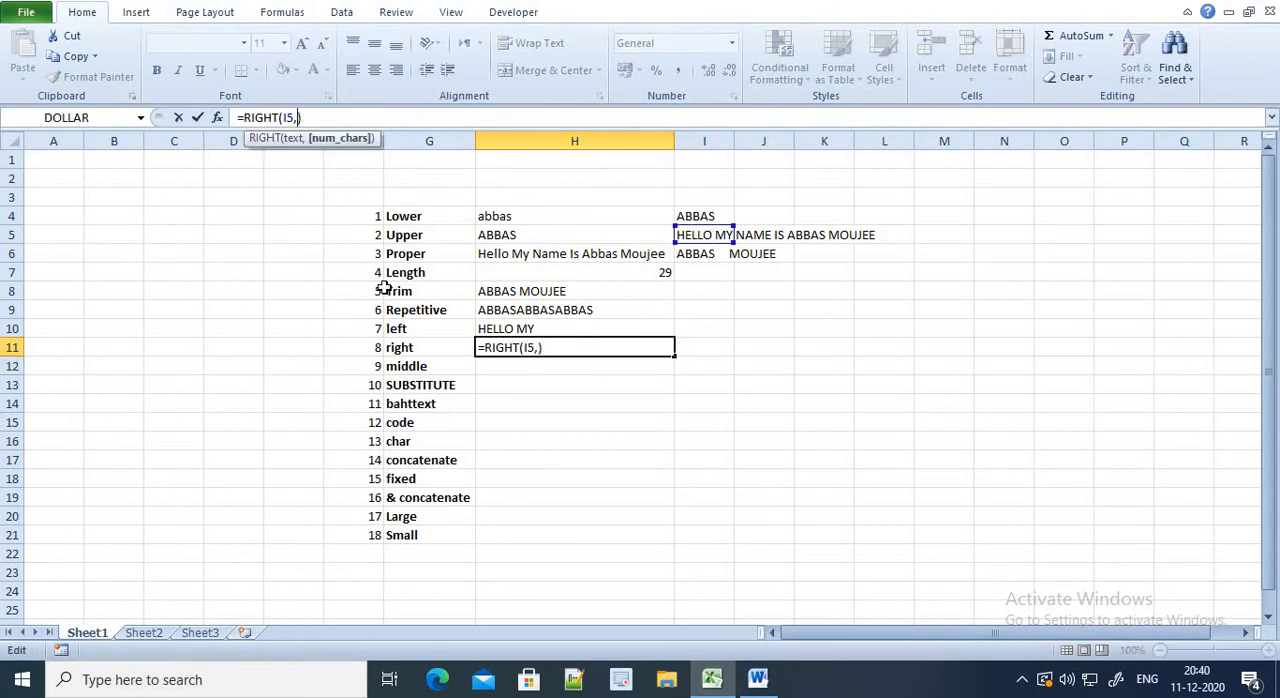
pyautogui.write('6')
pyautogui.press('Return')
# Set the character count of the RIGHT formula in cell H11 to 8, making it =RIGHT(I5,8)
pyautogui.press('Up')
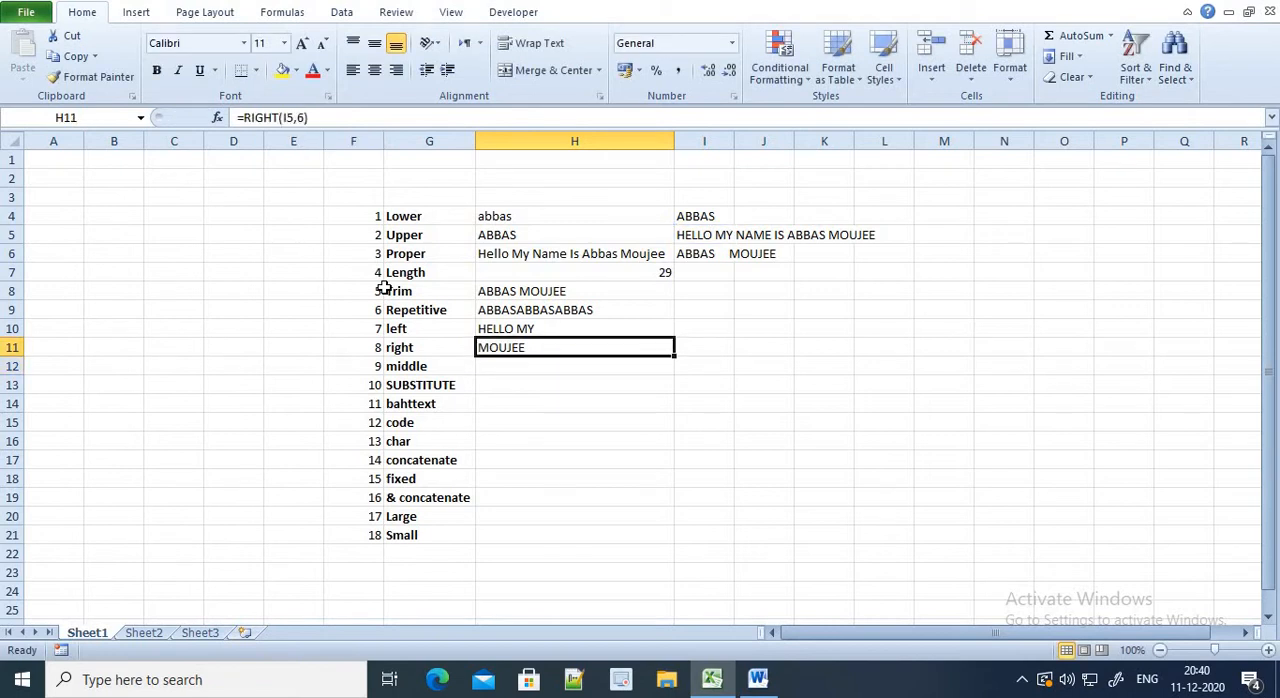
pyautogui.click(305, 118)
pyautogui.press('BackSpace')
pyautogui.write('8')
pyautogui.press('Return')
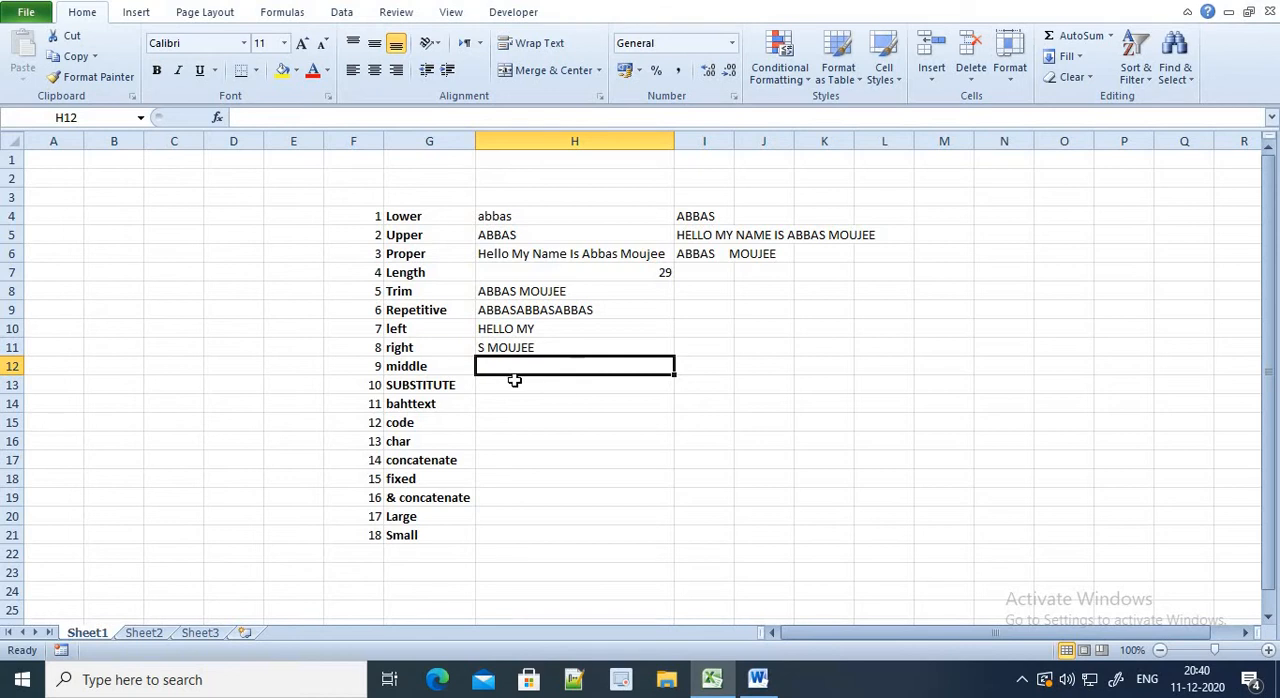
# Enter =MID(I5,8,5) in cell H12 beside "middle" to extract five characters starting at the eighth, and review the formula
pyautogui.write('=mid(')
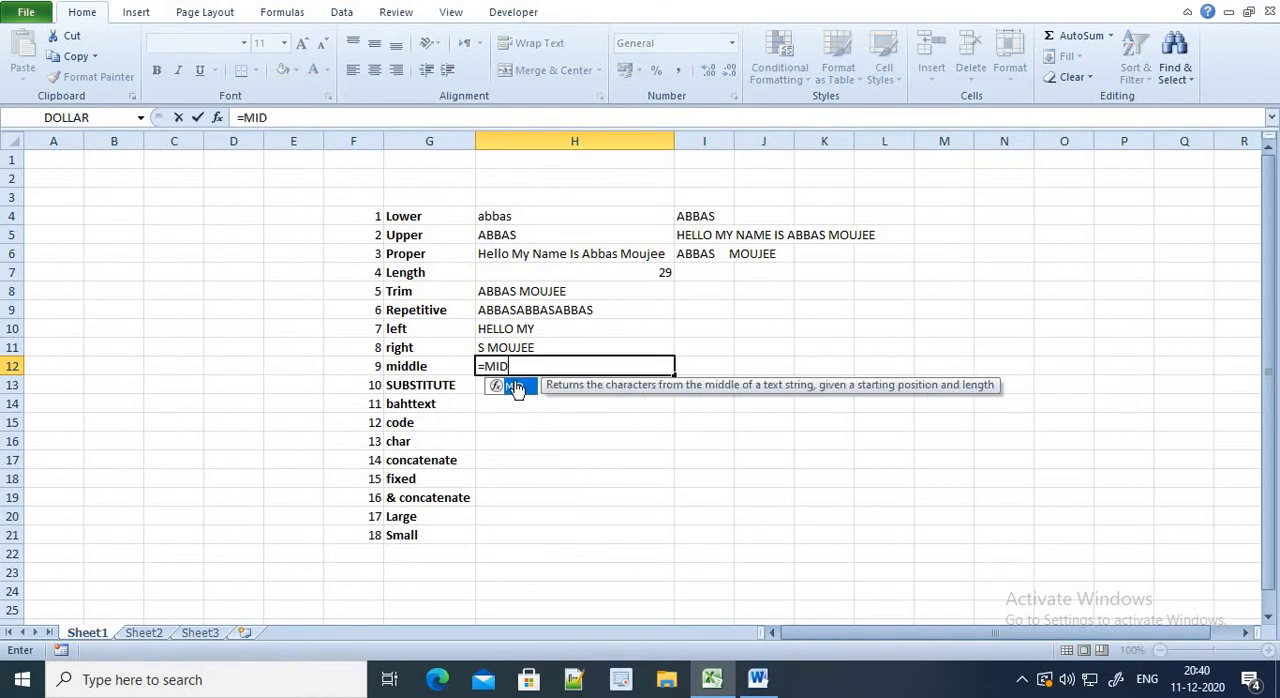
pyautogui.press('Right')
pyautogui.press('Up')
pyautogui.press('Up')
pyautogui.press('Up')
pyautogui.press('Up')
pyautogui.press('Up')
pyautogui.press('Up')
pyautogui.press('Up')
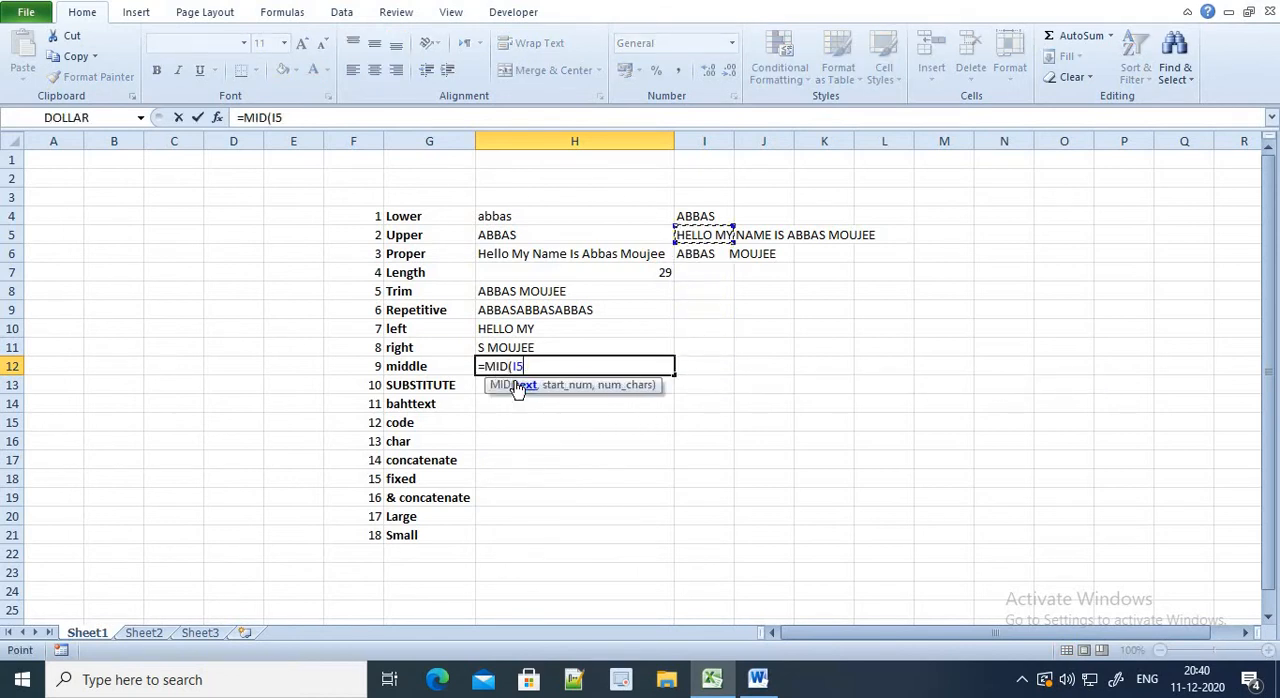
pyautogui.write(',')
pyautogui.write('8')
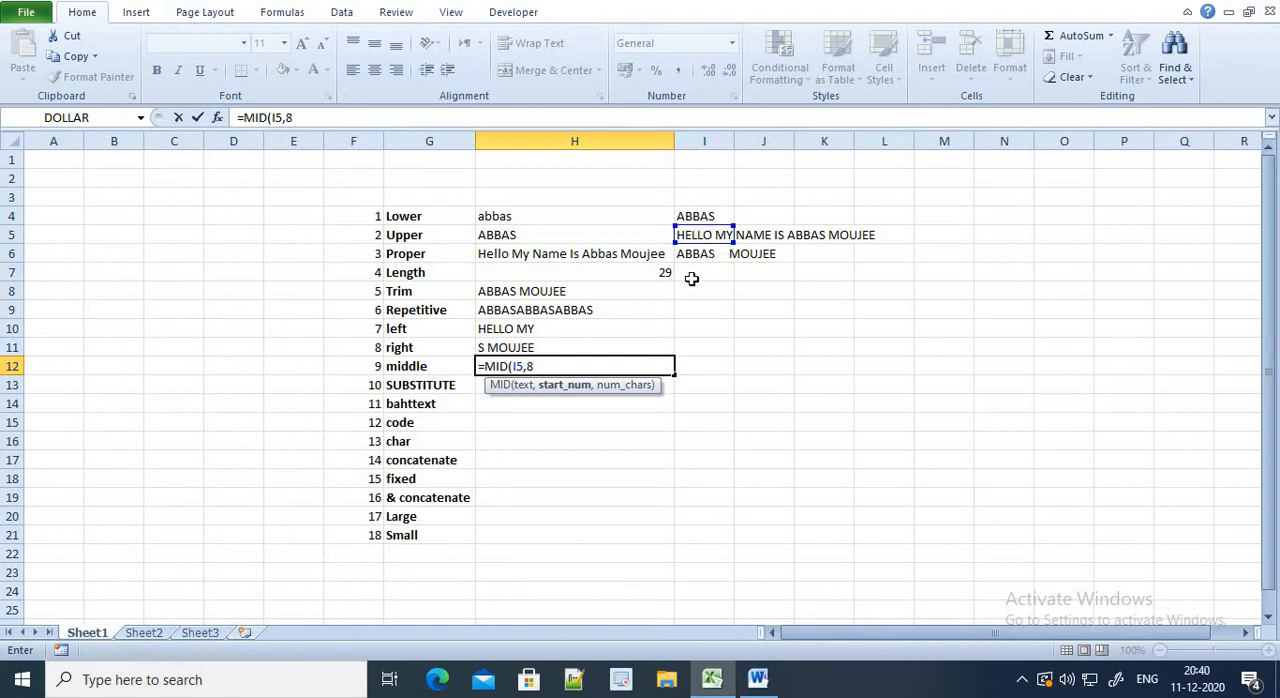
pyautogui.write(',5)')
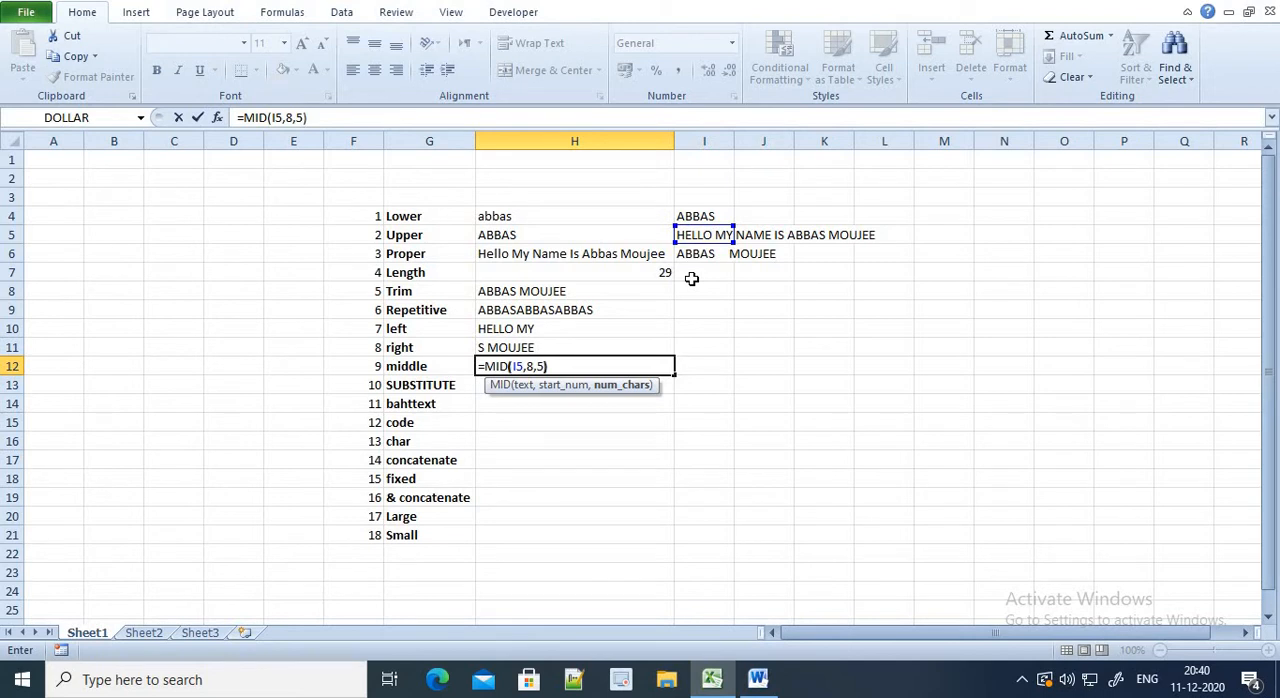
pyautogui.press('Return')
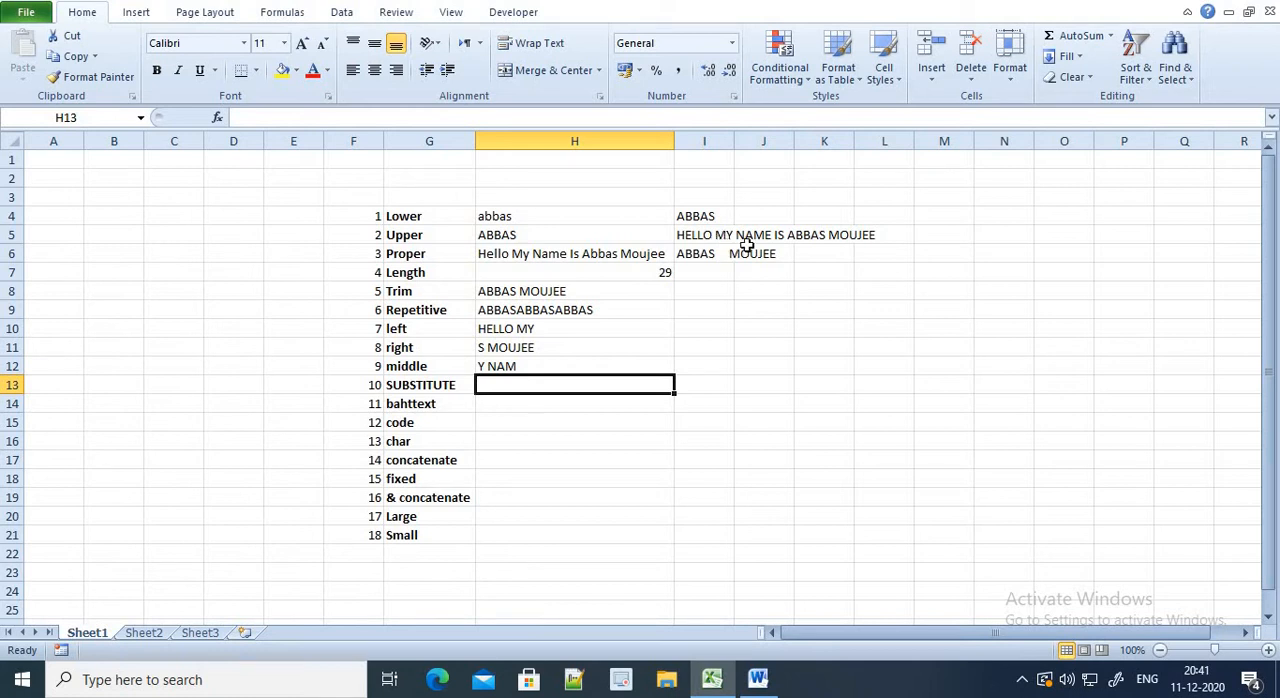
pyautogui.click(549, 366)
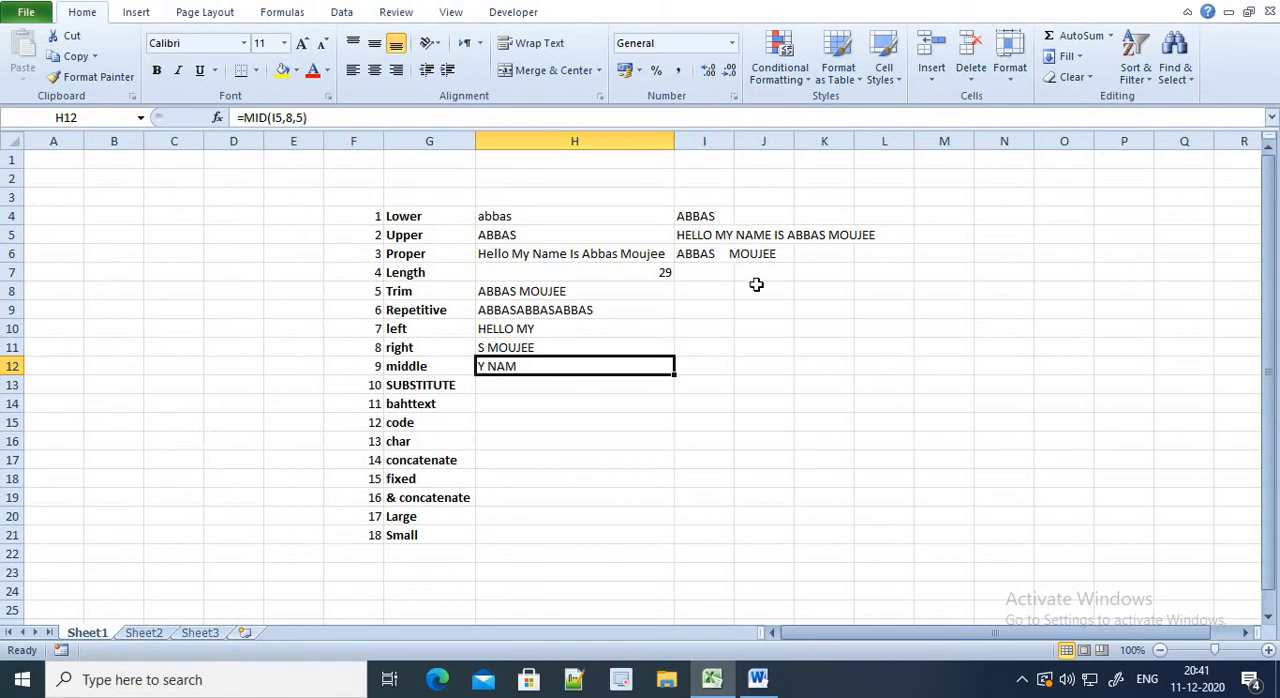
# Start a SUBSTITUTE formula in cell H13 beside "SUBSTITUTE", using the sample sentence in I5 as its text argument
pyautogui.click(507, 392)
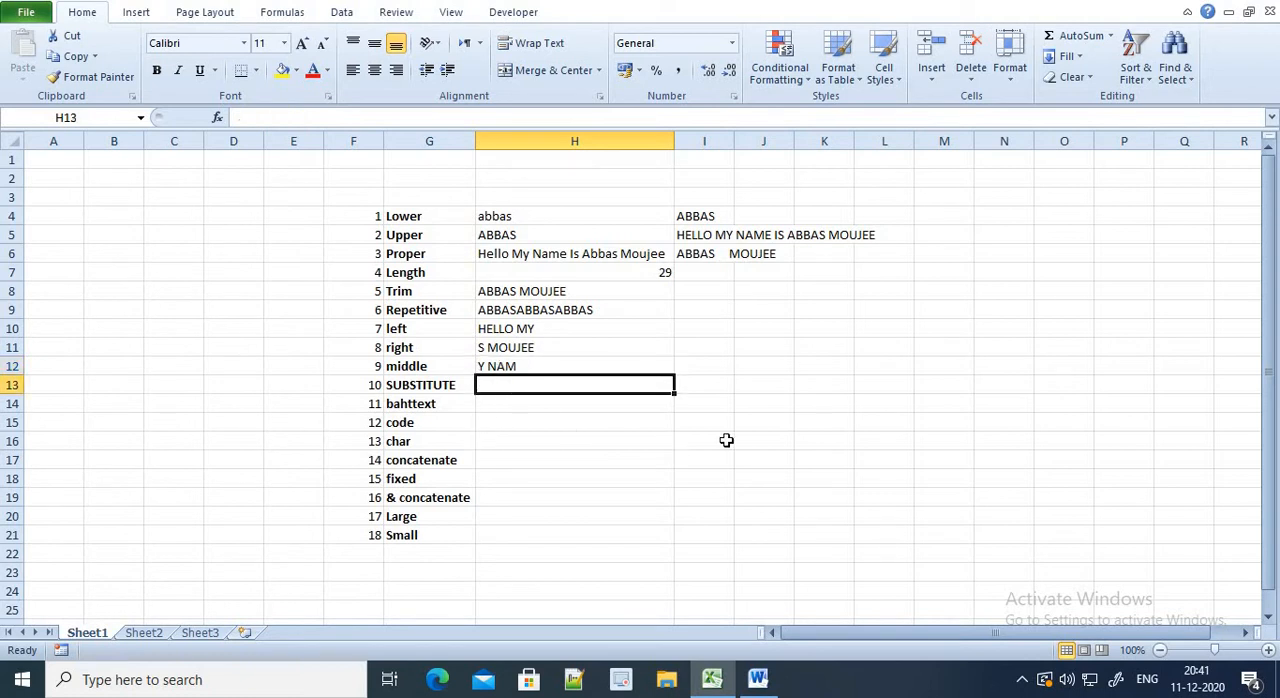
pyautogui.write('=SUN')
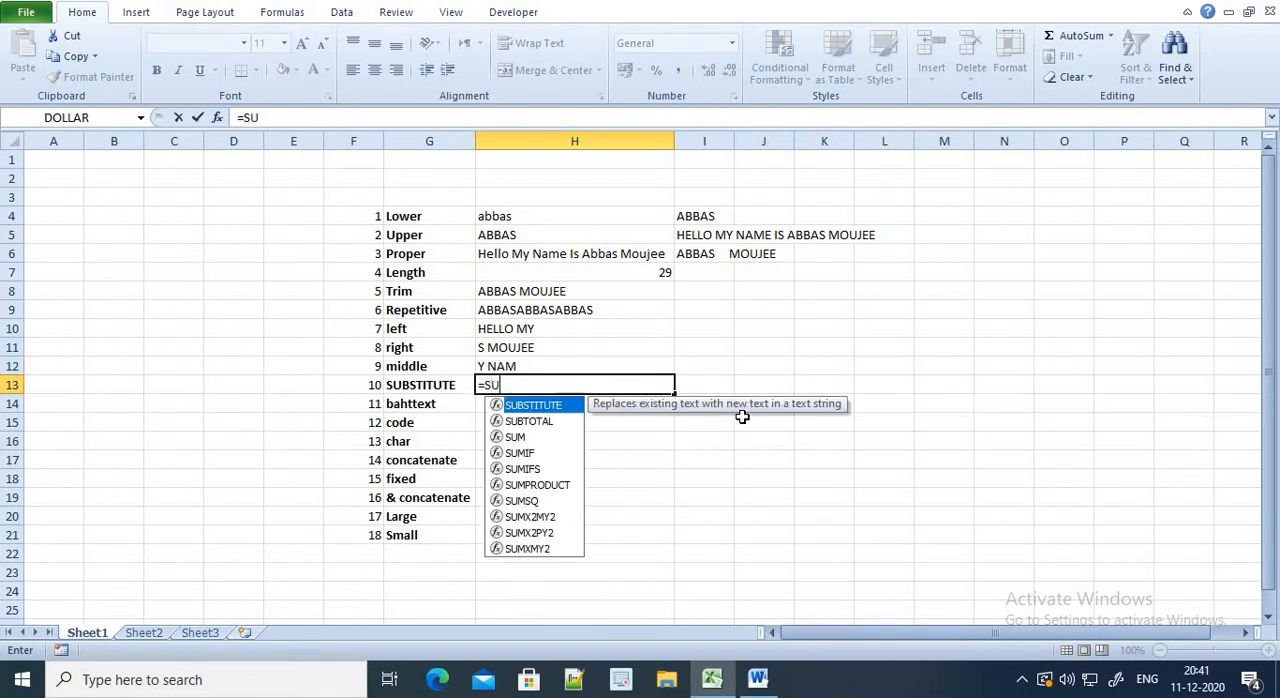
pyautogui.press('BackSpace')
pyautogui.press('Tab')
pyautogui.press('Right')
pyautogui.press('Up')
pyautogui.press('Up')
pyautogui.press('Up')
pyautogui.press('Up')
pyautogui.press('Up')
pyautogui.press('Up')
pyautogui.press('Up')
pyautogui.press('Up')
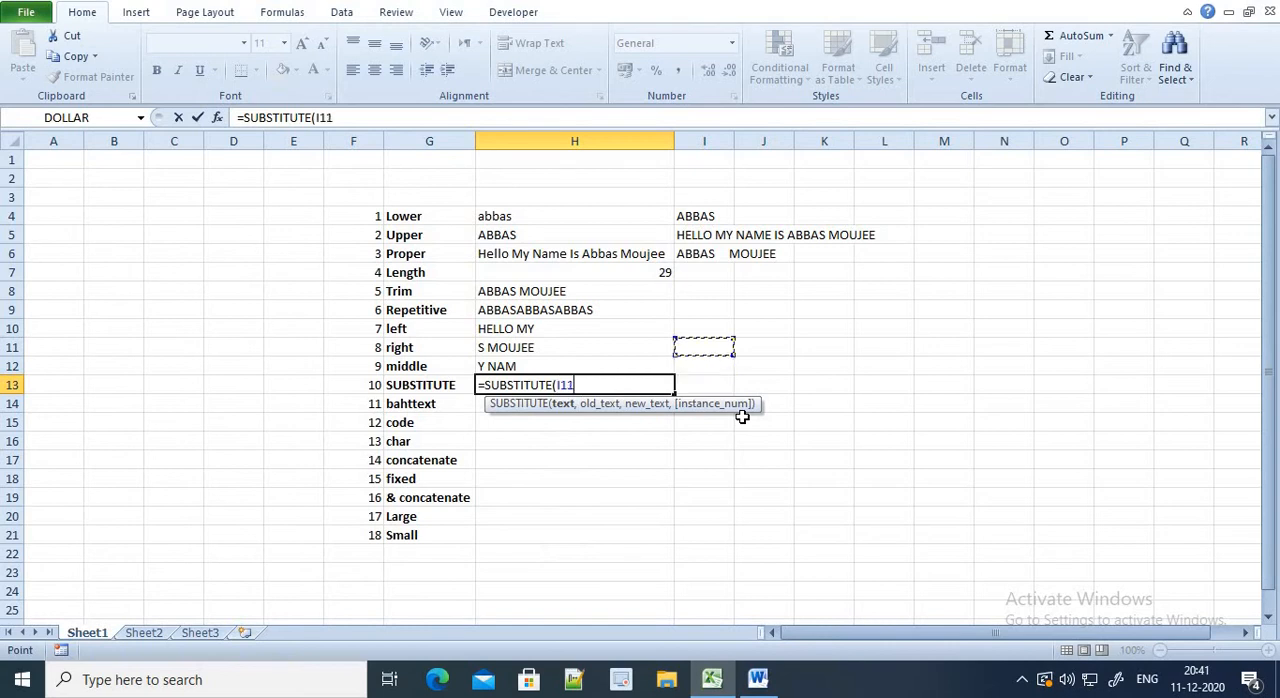
pyautogui.write(',"HELLO')
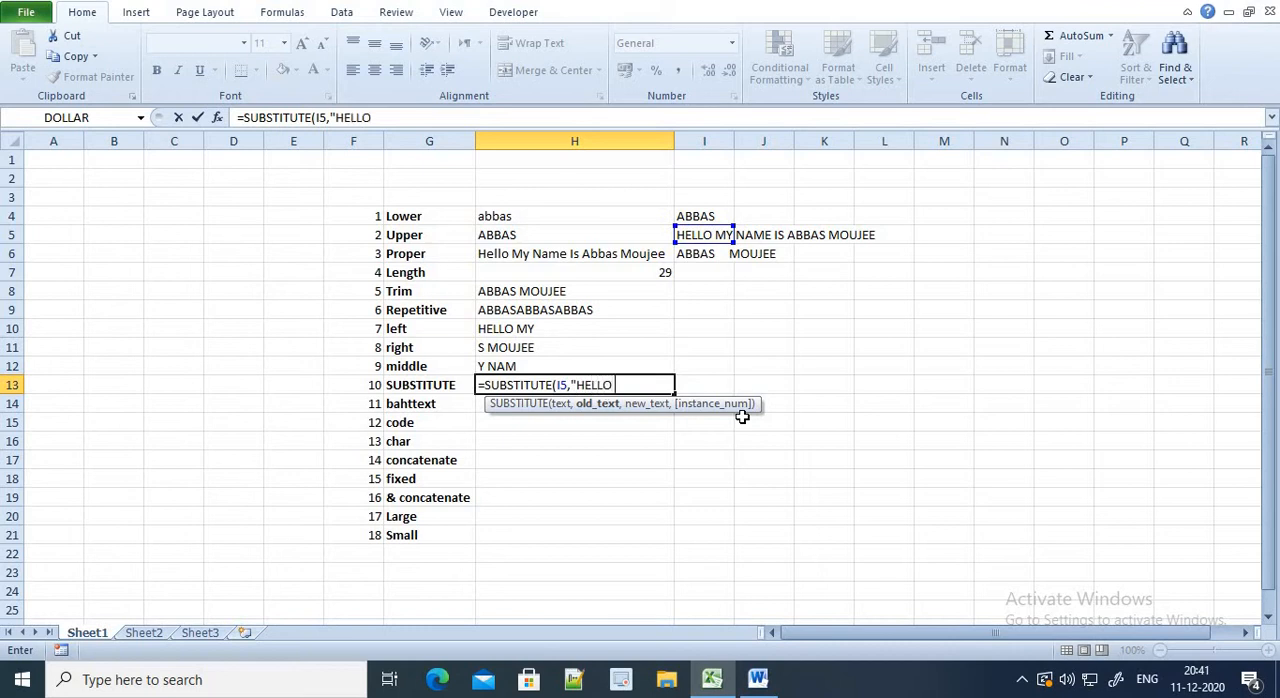
pyautogui.write('",hIE')
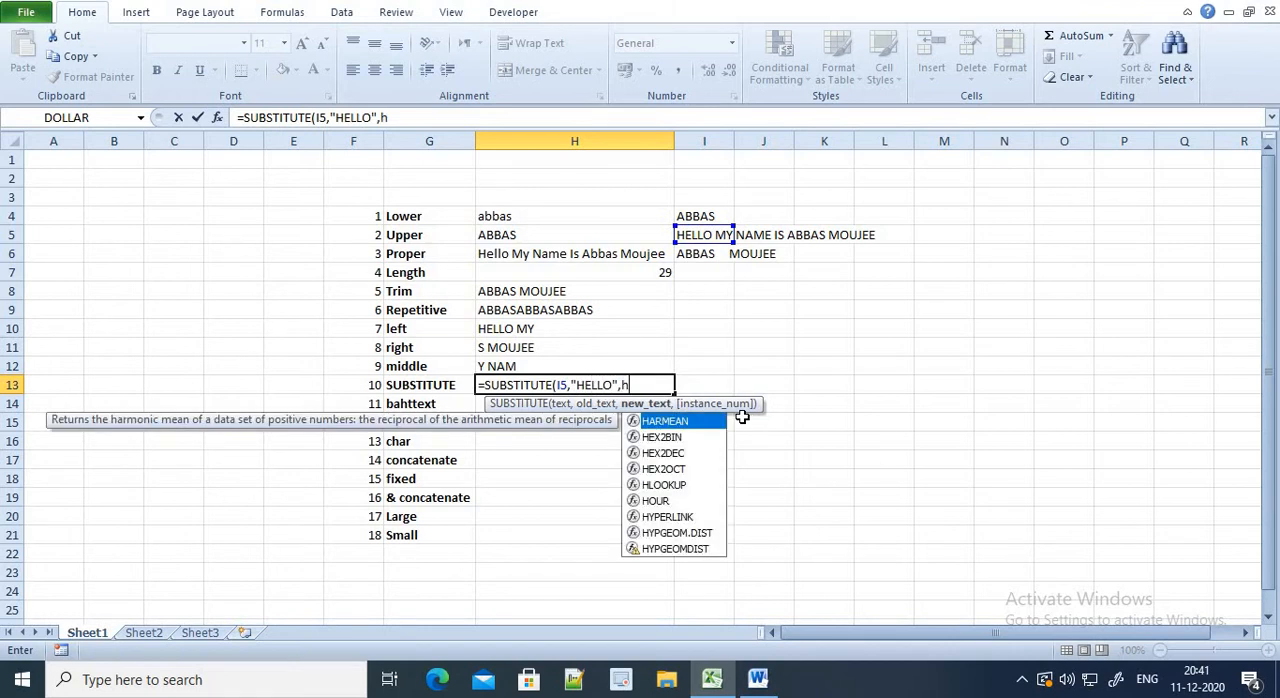
# Complete the SUBSTITUTE formula in cell H13 so that it replaces "HELLO" with "HIE", and check its arguments
pyautogui.press('BackSpace')
pyautogui.press('BackSpace')
pyautogui.write('HIE')
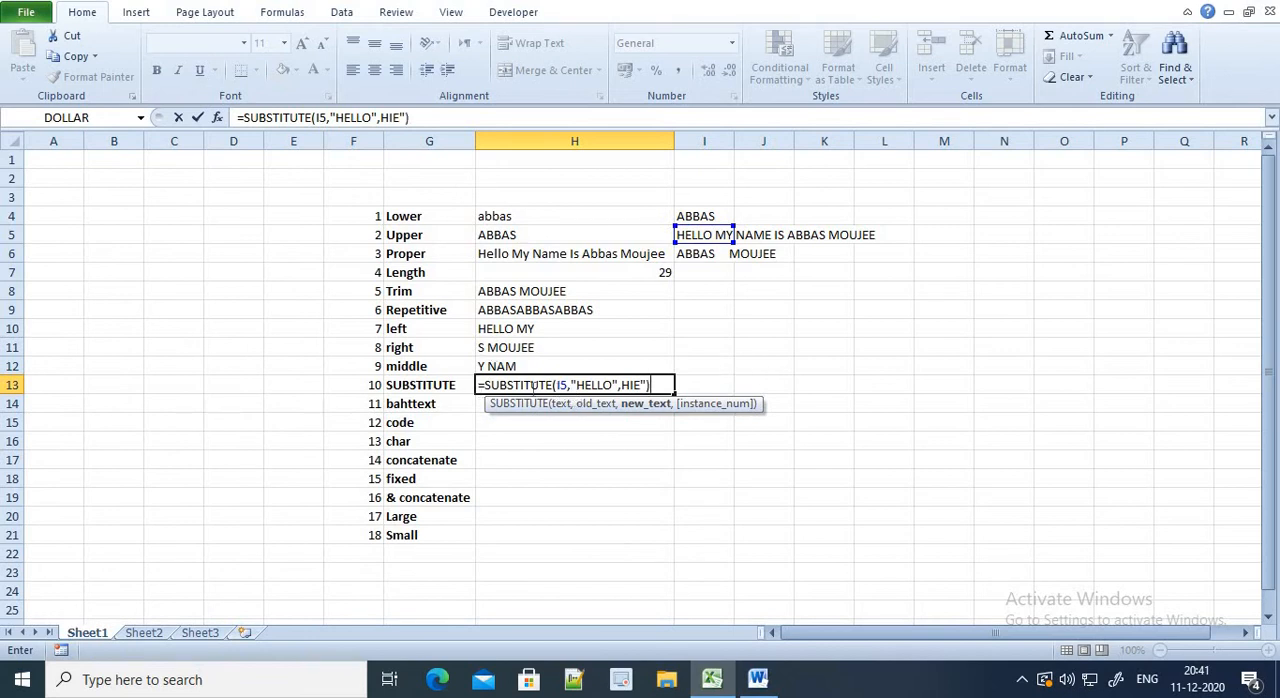
pyautogui.click(555, 385)
pyautogui.click(597, 385)
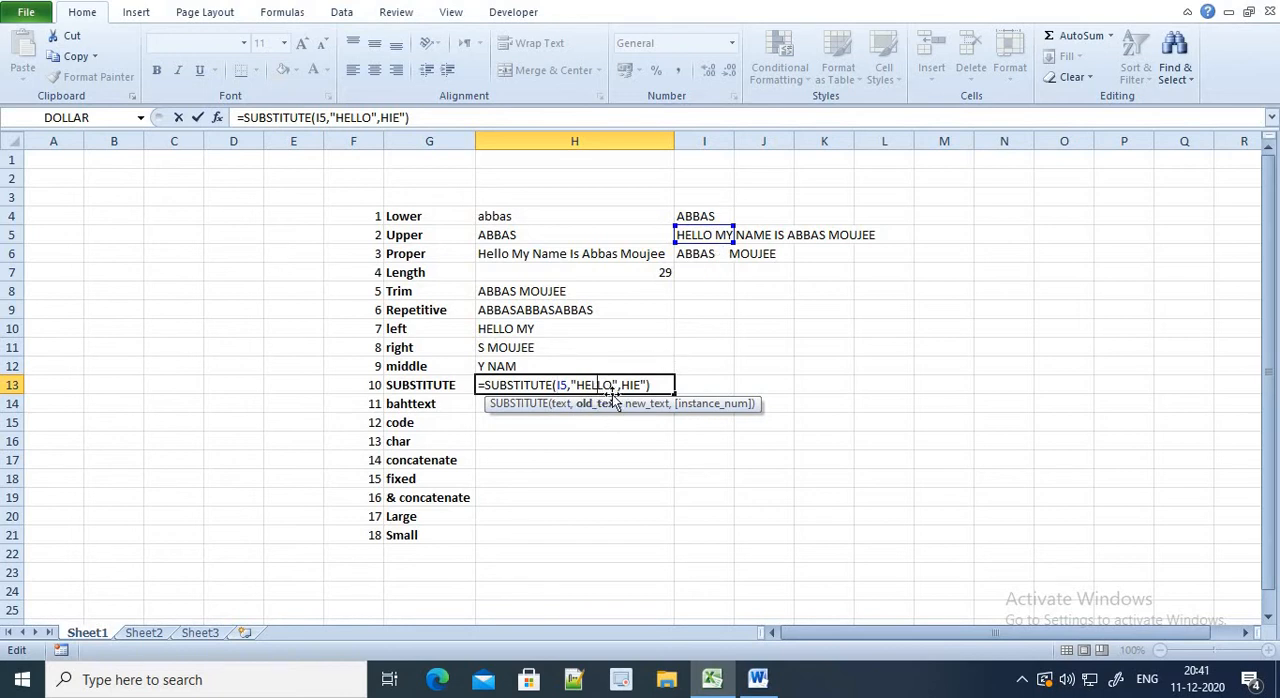
pyautogui.click(647, 385)
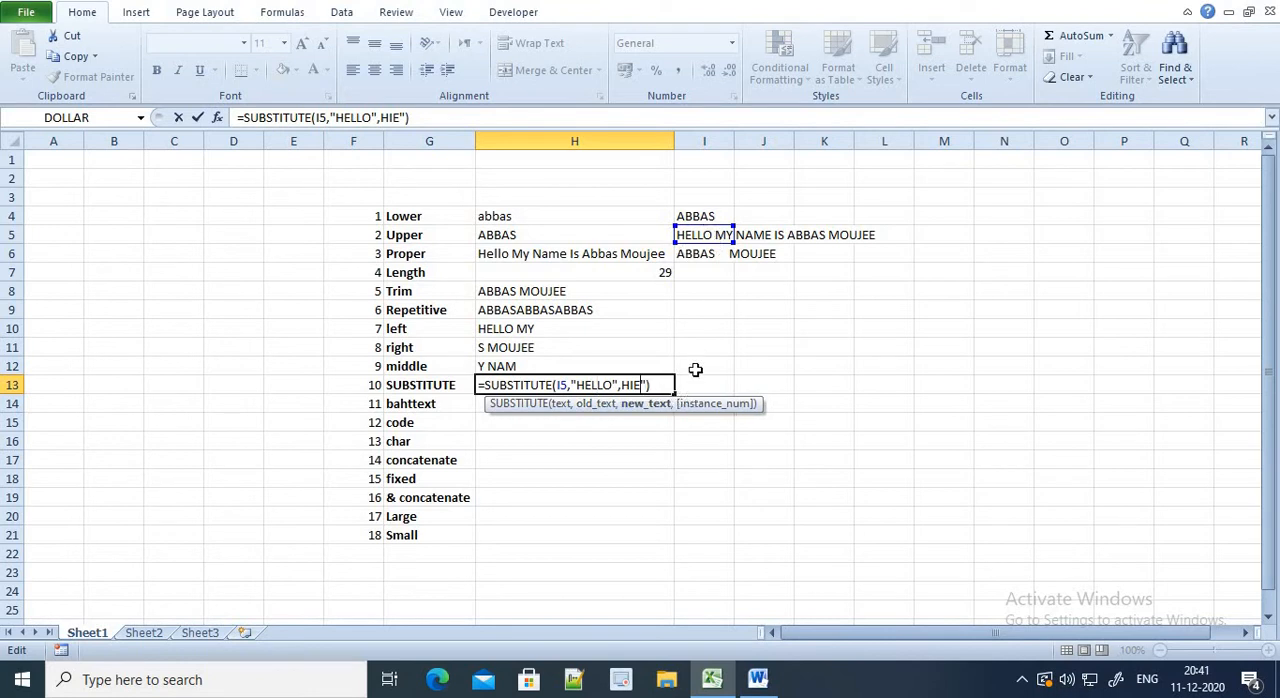
pyautogui.press('Return')
# Enter =BAHTTEXT(125) in cell H14 beside "bahttext" to convert the number to Thai text
pyautogui.click(607, 398)
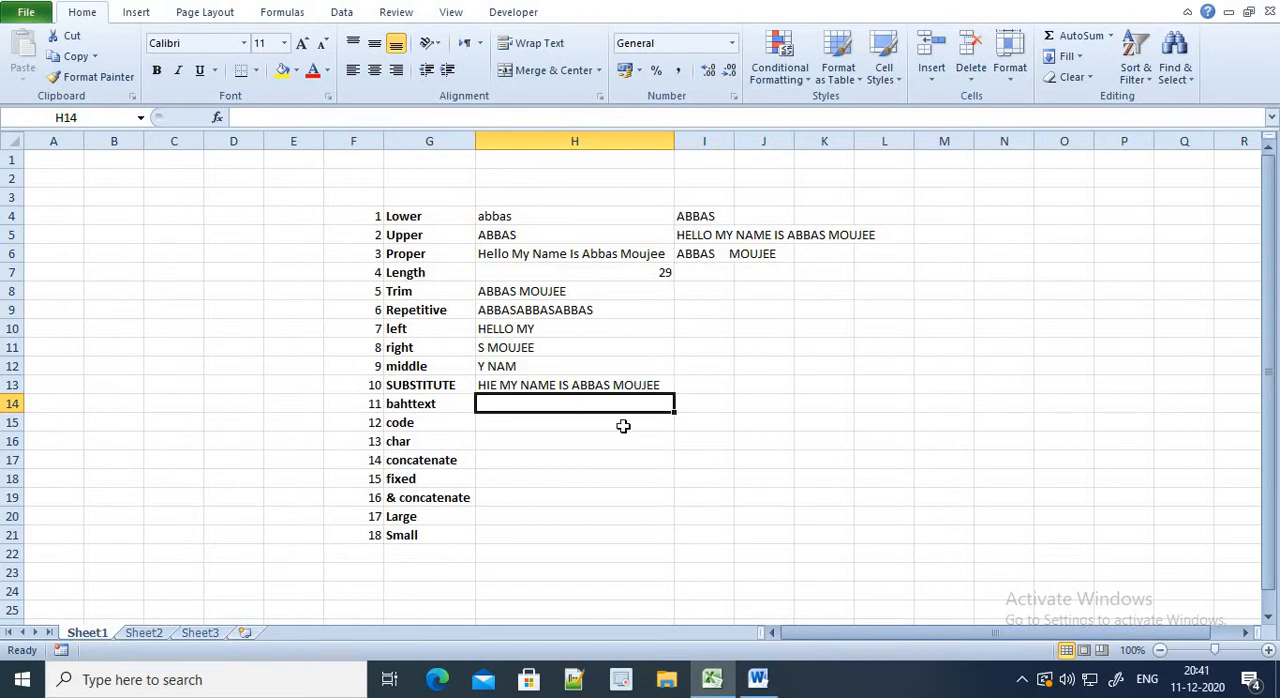
pyautogui.write('=')
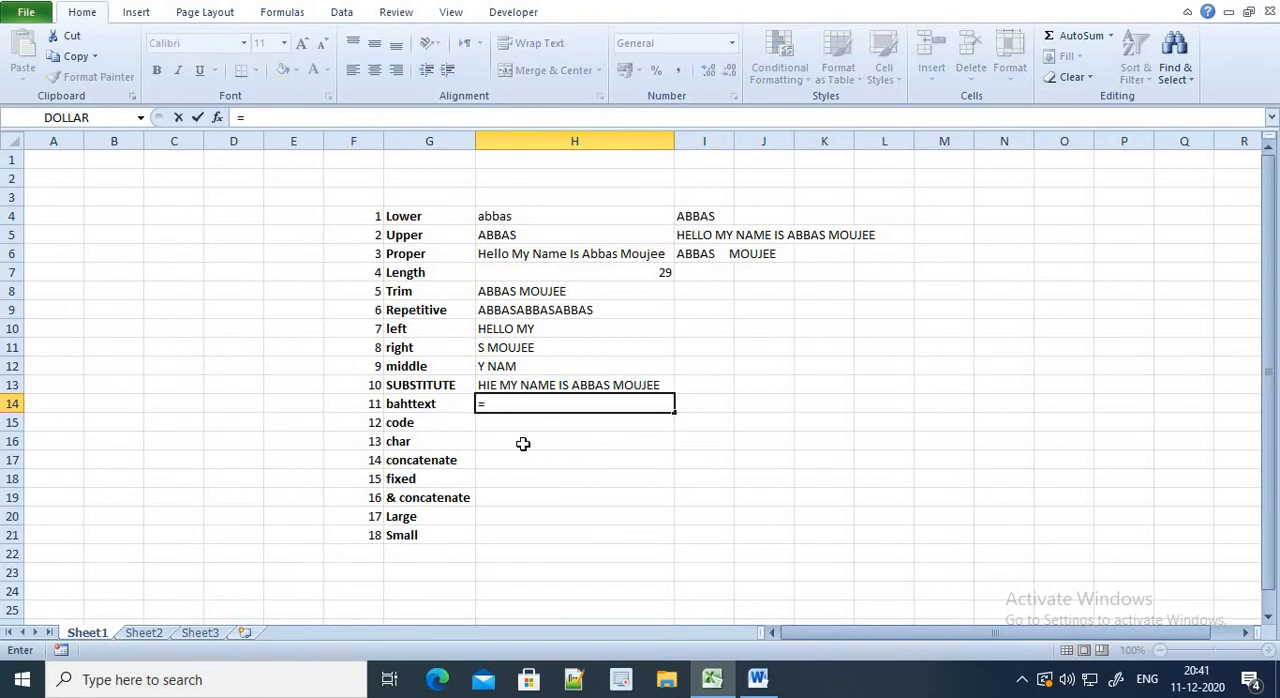
pyautogui.write('BAH')
pyautogui.press('Tab')
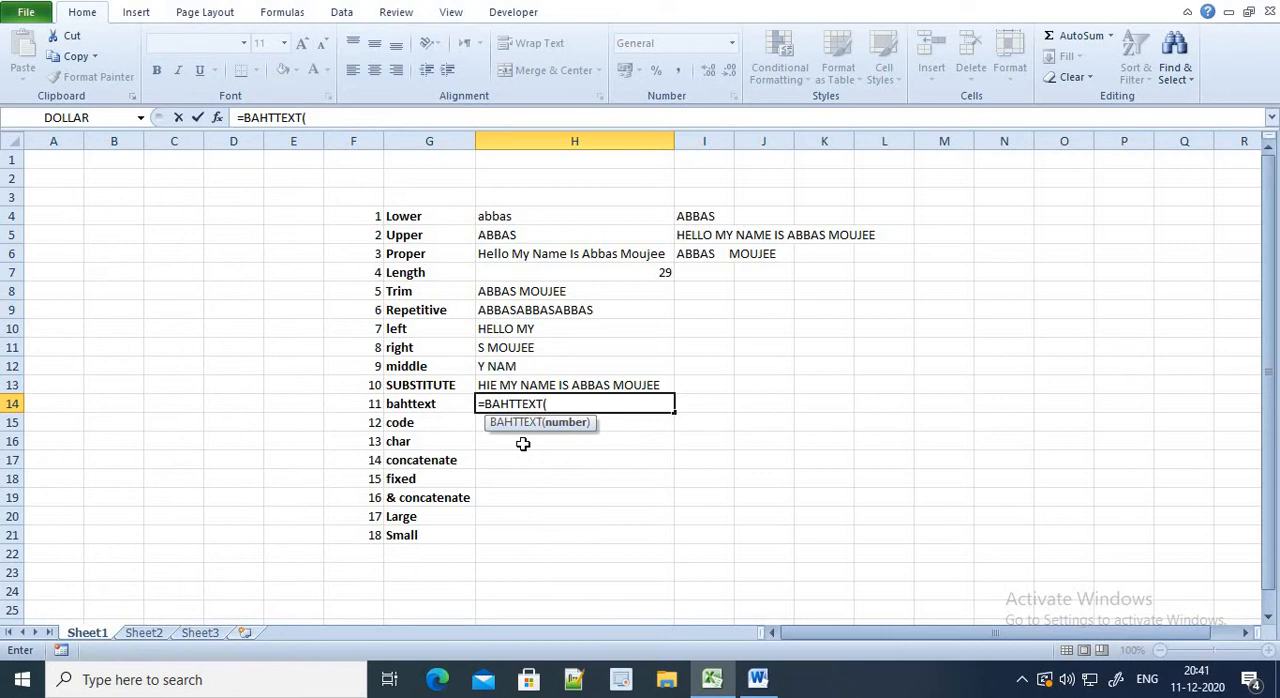
pyautogui.press('Return')
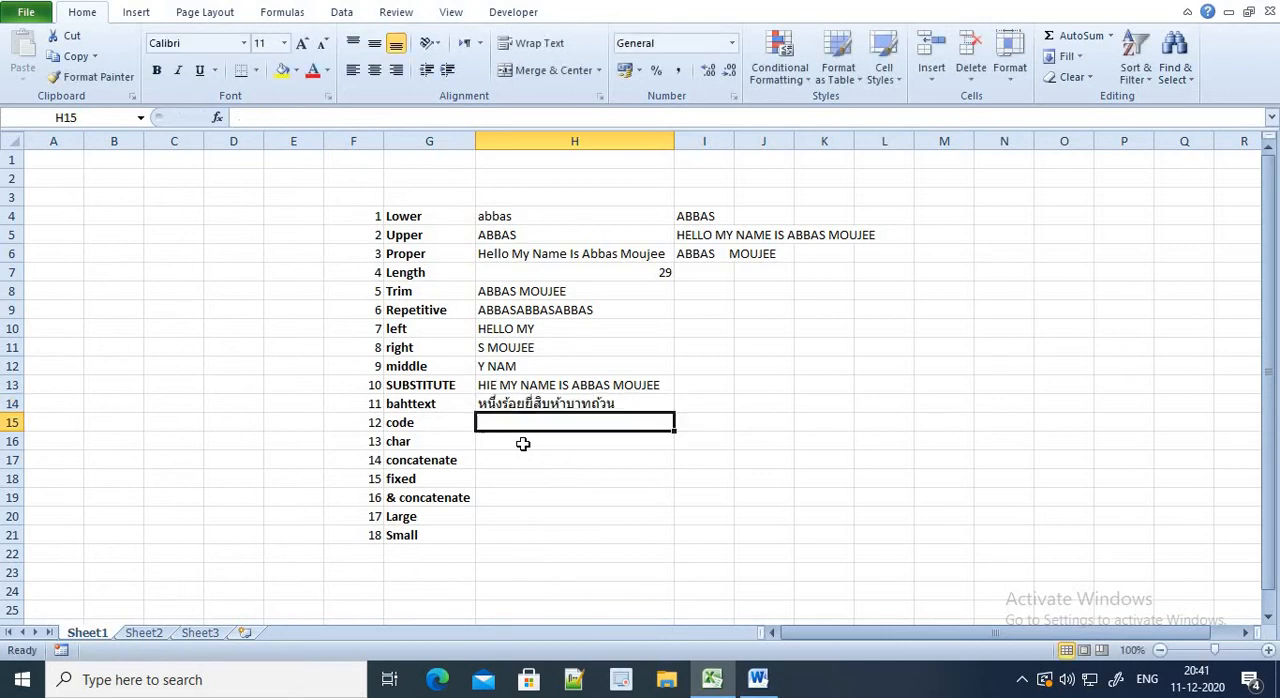
# Read the help article on the BAHTTEXT function, from its description to the worked example, and close it
pyautogui.click(537, 403)
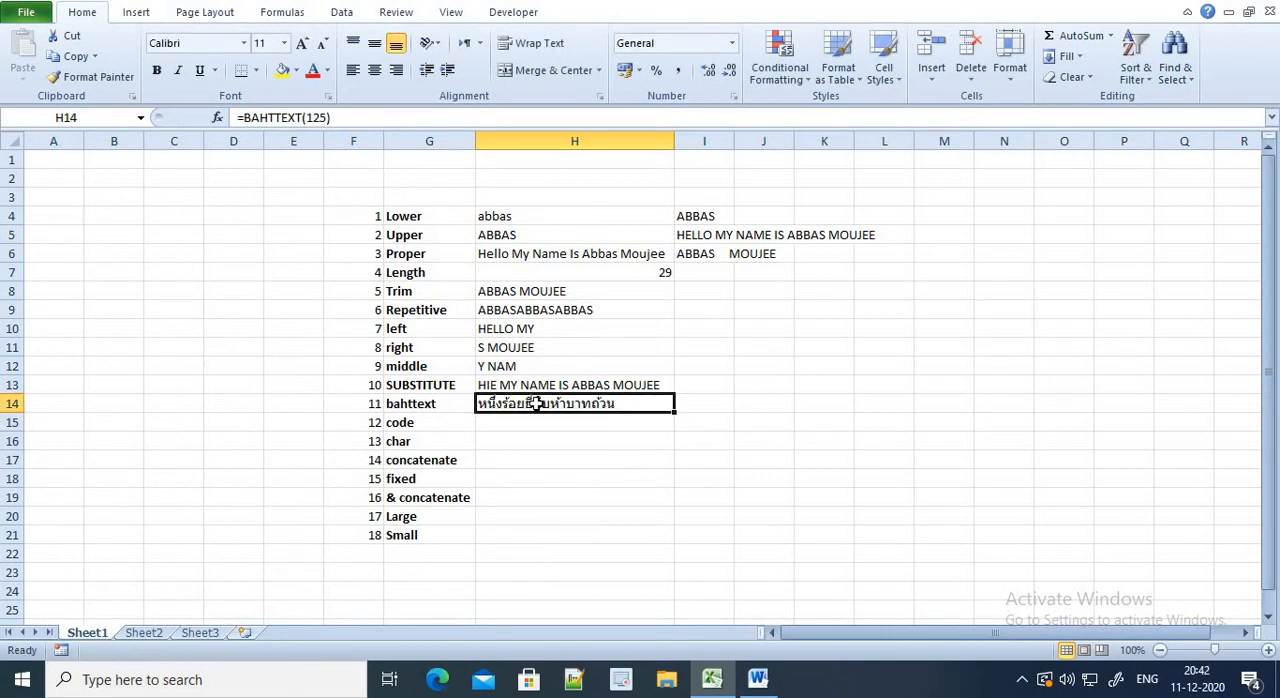
pyautogui.click(282, 117)
pyautogui.click(292, 139)
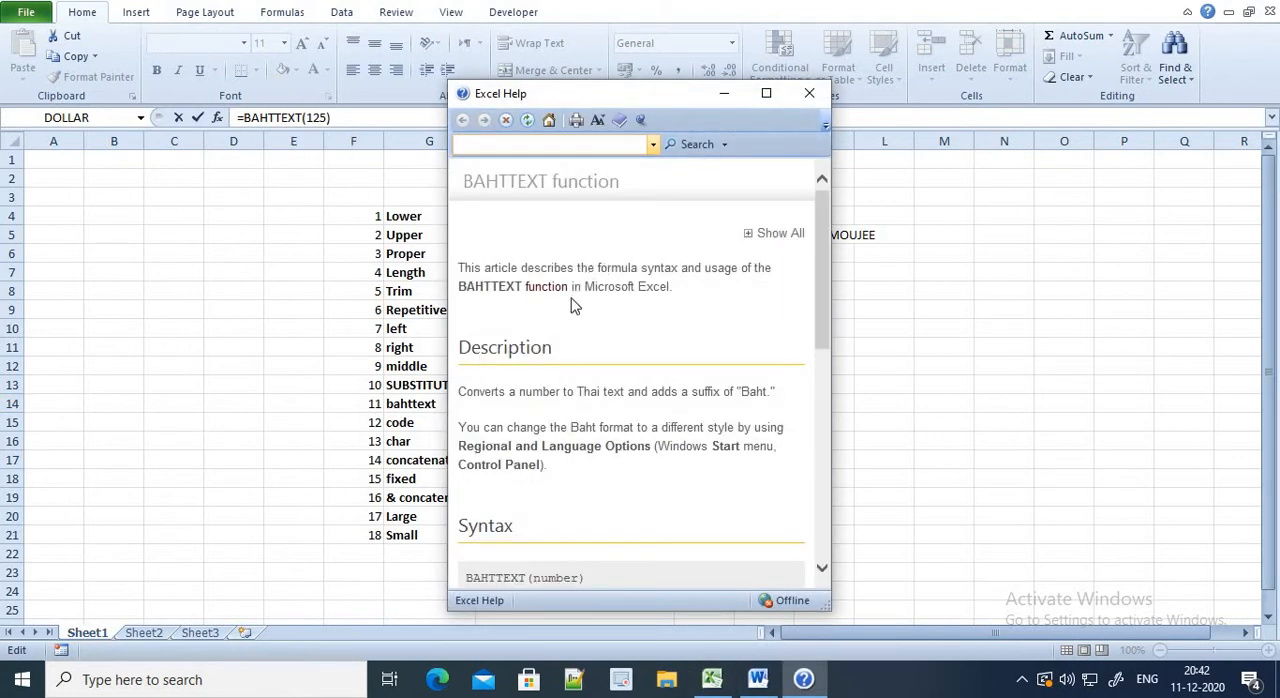
pyautogui.scroll(-1, 573, 305)
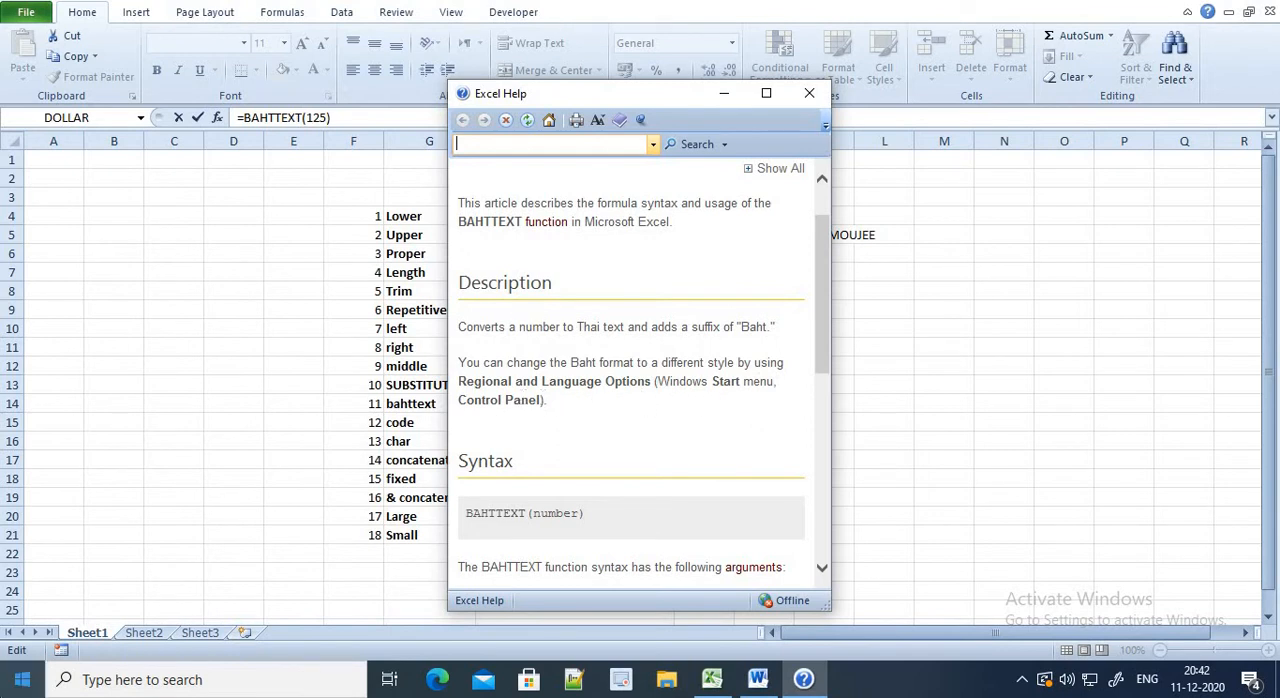
pyautogui.scroll(1, 608, 409)
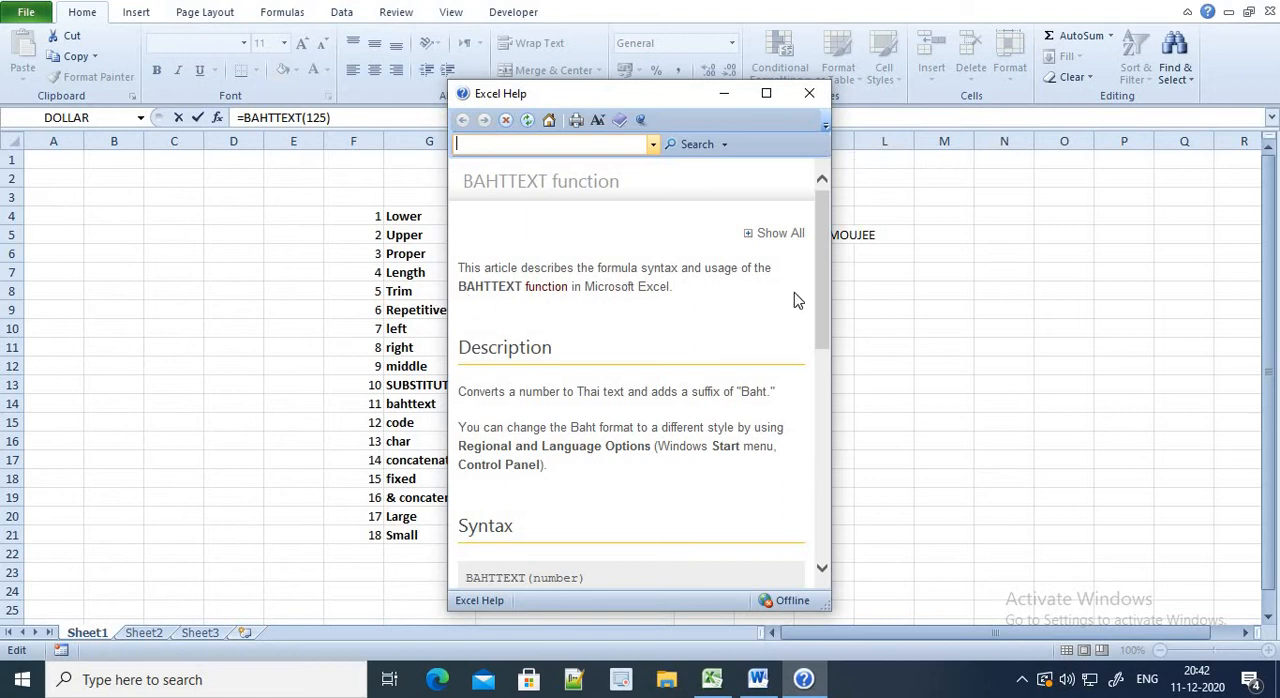
pyautogui.moveTo(815, 354); pyautogui.dragTo(819, 505)
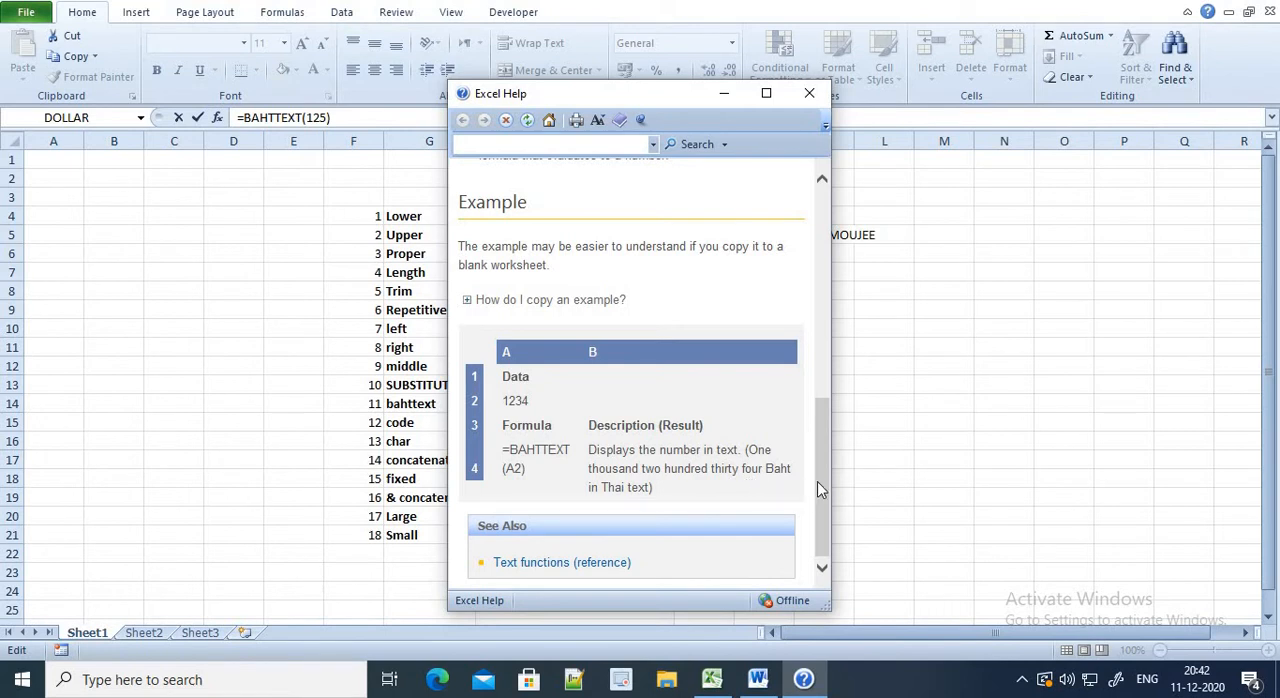
pyautogui.click(810, 96)
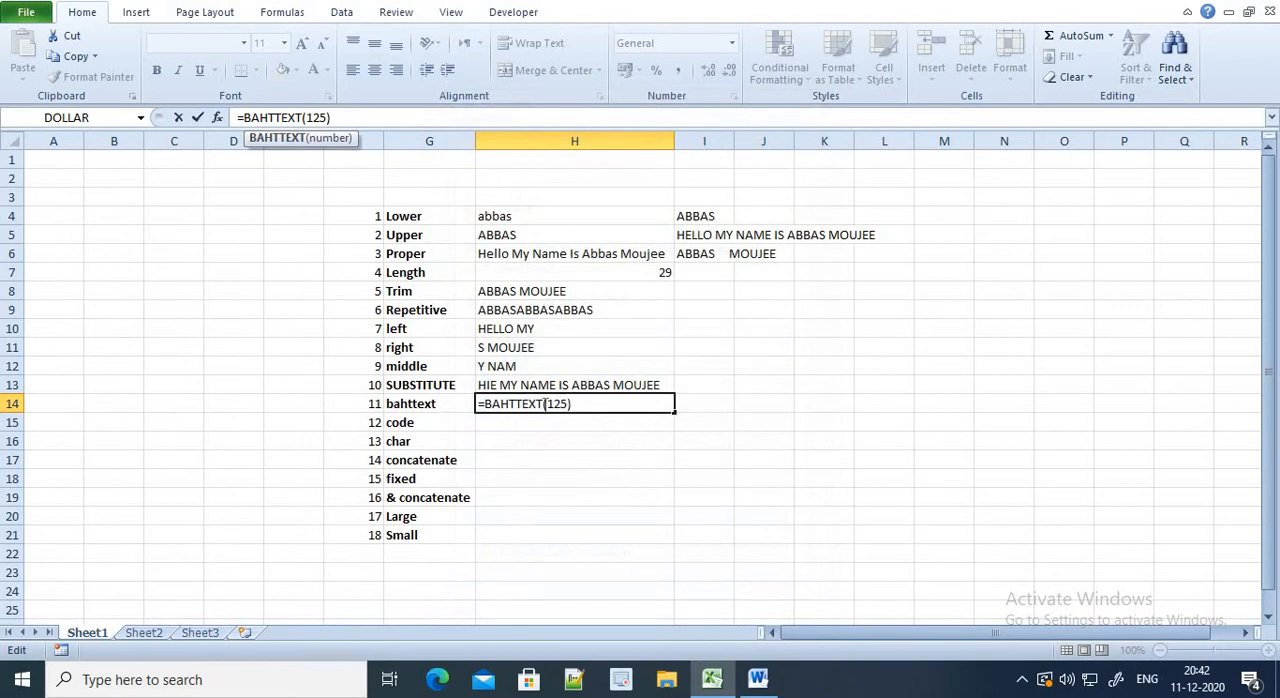
pyautogui.press('Return')
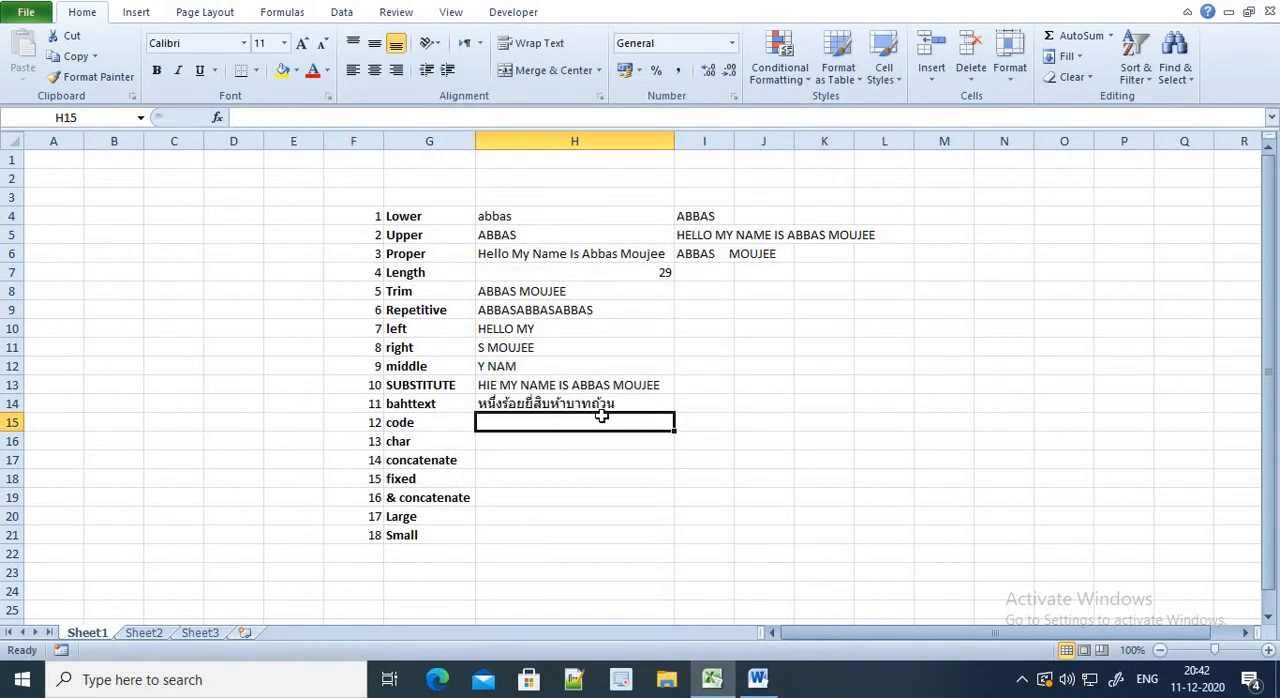
# Enter the sample number 1234 in cell I14
pyautogui.click(604, 402)
pyautogui.click(605, 420)
pyautogui.click(706, 406)
pyautogui.write('1234')
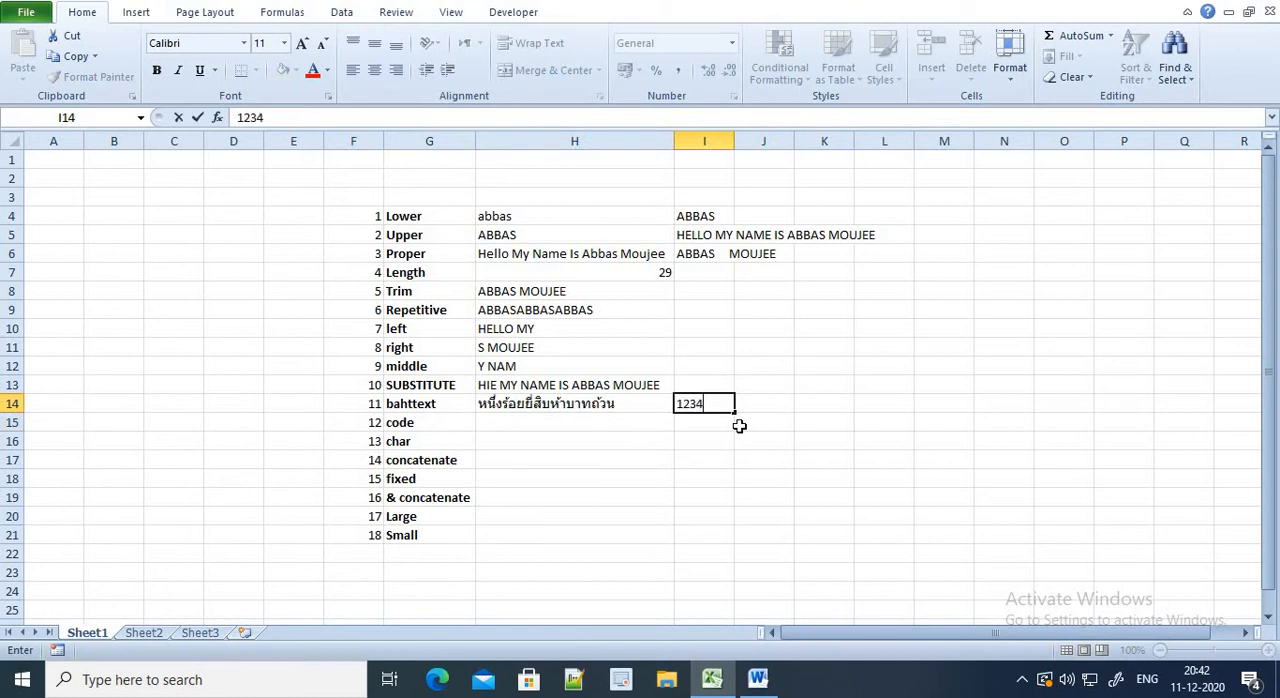
pyautogui.press('Return')
# Replace the formula in cell H14 with =BAHTTEXT(I14) so that it converts the sample number from the adjacent cell
pyautogui.press('Left')
pyautogui.press('Up')
pyautogui.write('=')
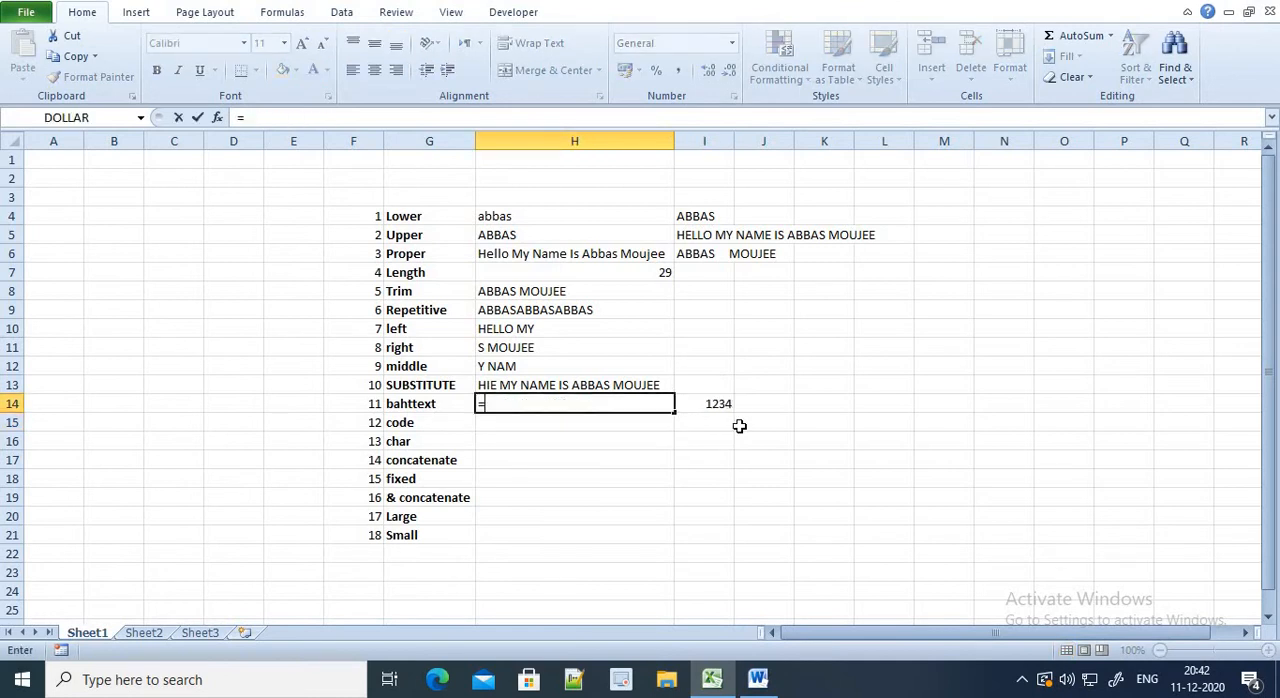
pyautogui.write('BH')
pyautogui.press('BackSpace')
pyautogui.write('A')
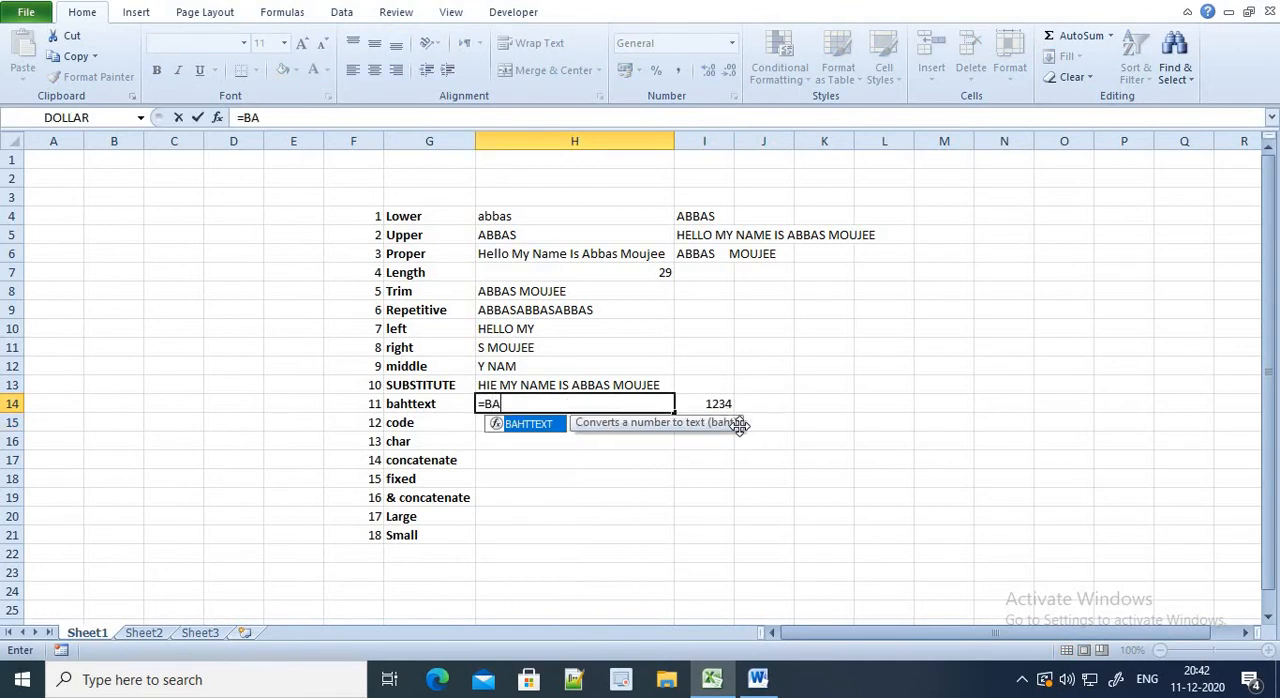
pyautogui.press('Tab')
pyautogui.press('Right')
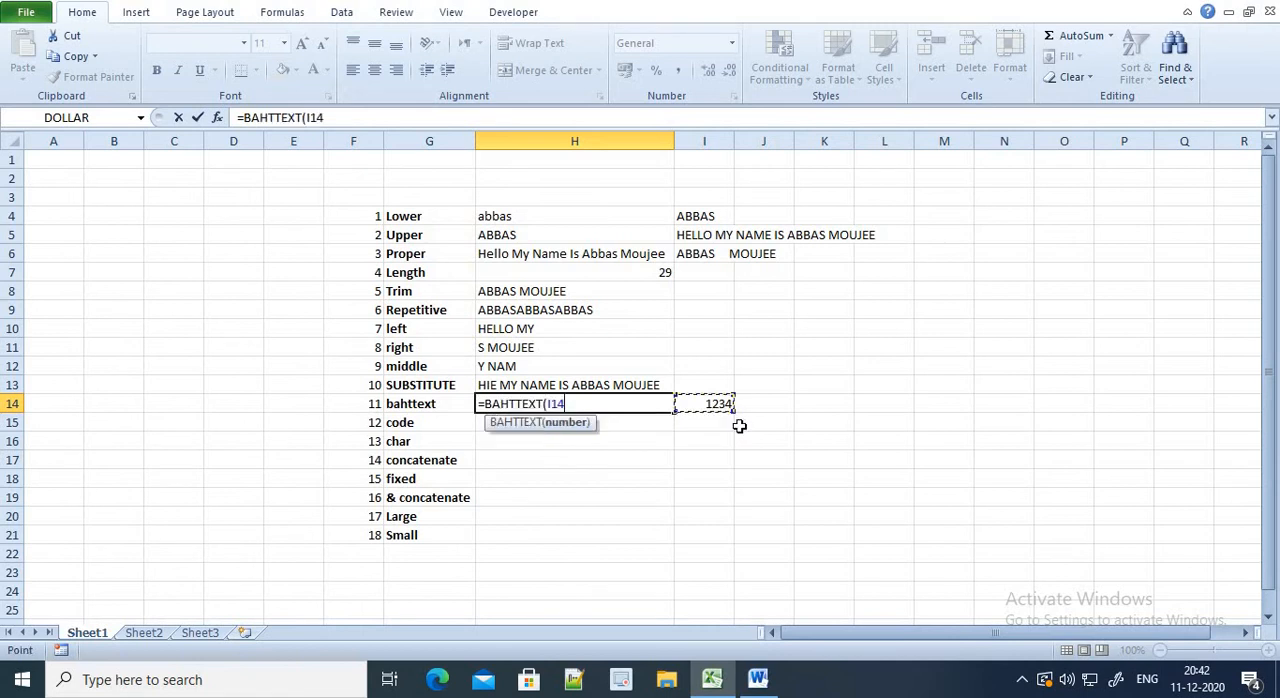
pyautogui.write(')')
pyautogui.press('Return')
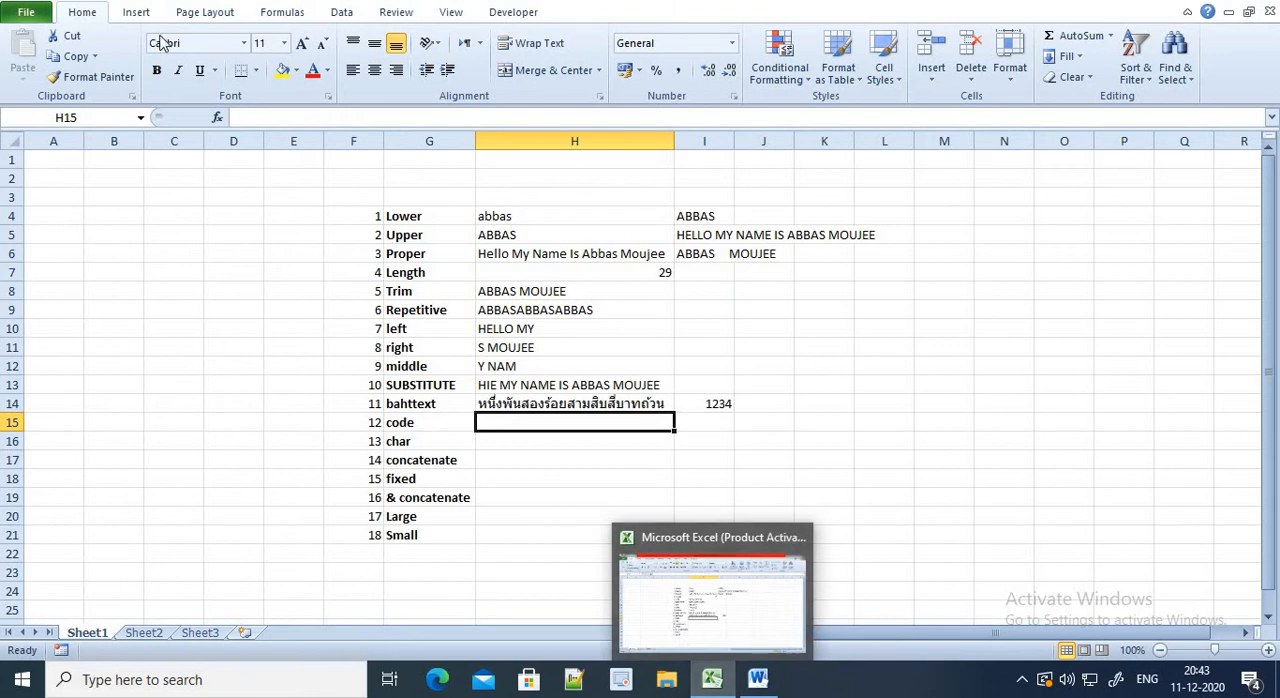
# Reopen the BAHTTEXT help article and compare its example with the formula in cell H14
pyautogui.click(546, 407)
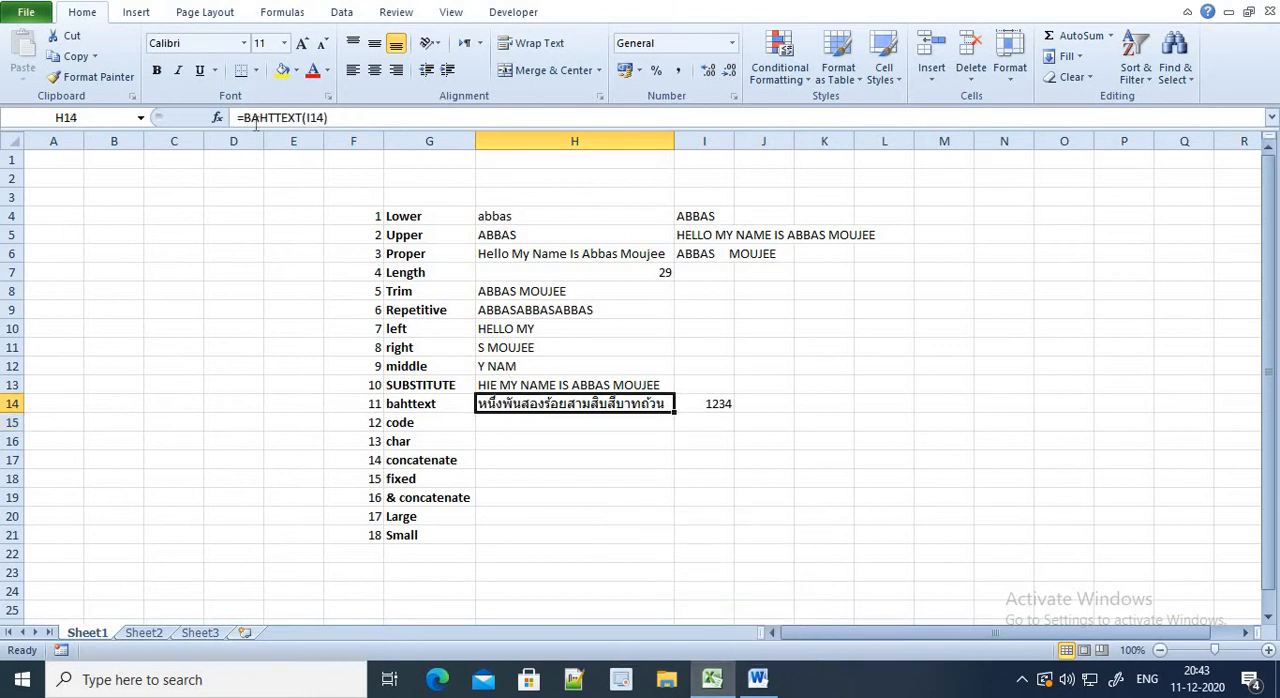
pyautogui.click(256, 120)
pyautogui.click(264, 140)
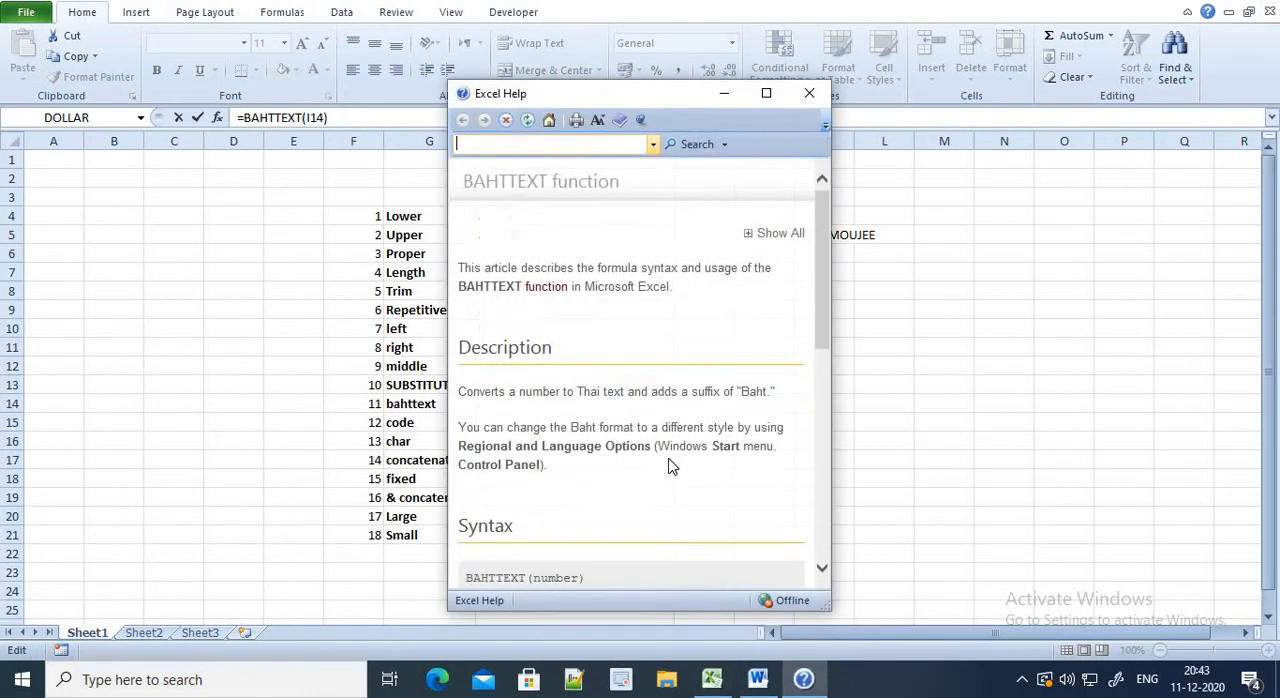
pyautogui.scroll(-10, 670, 466)
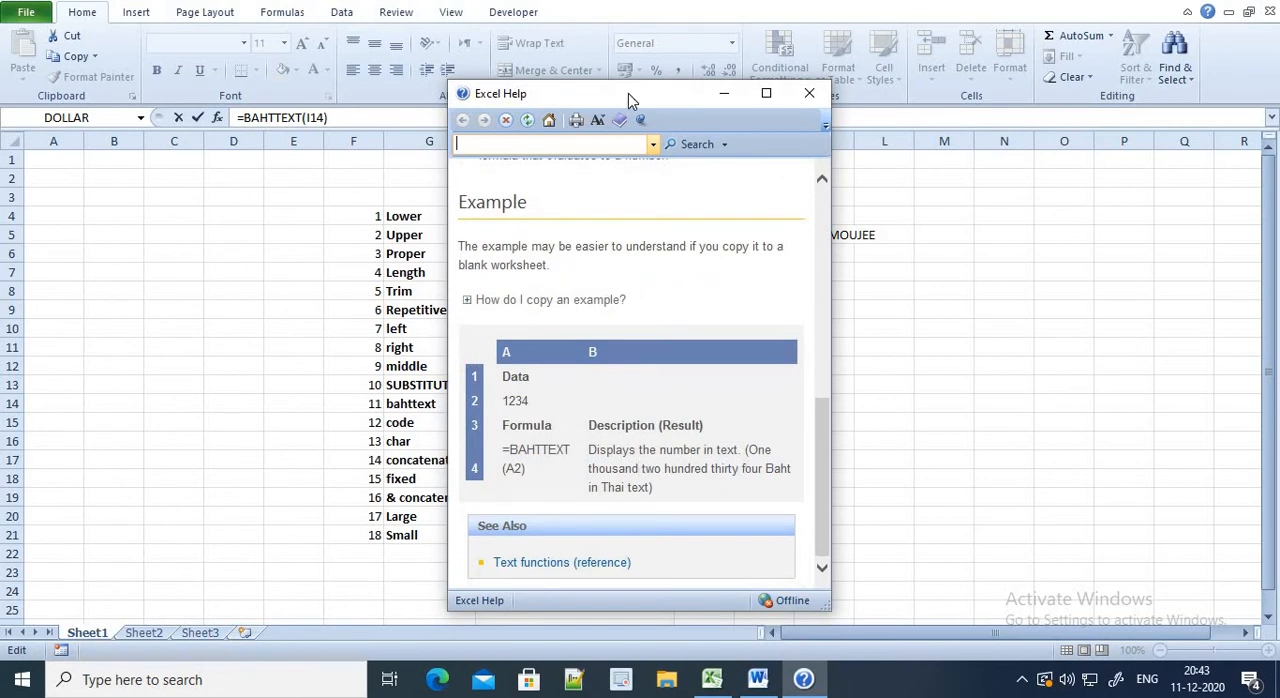
pyautogui.moveTo(636, 100); pyautogui.dragTo(317, 84)
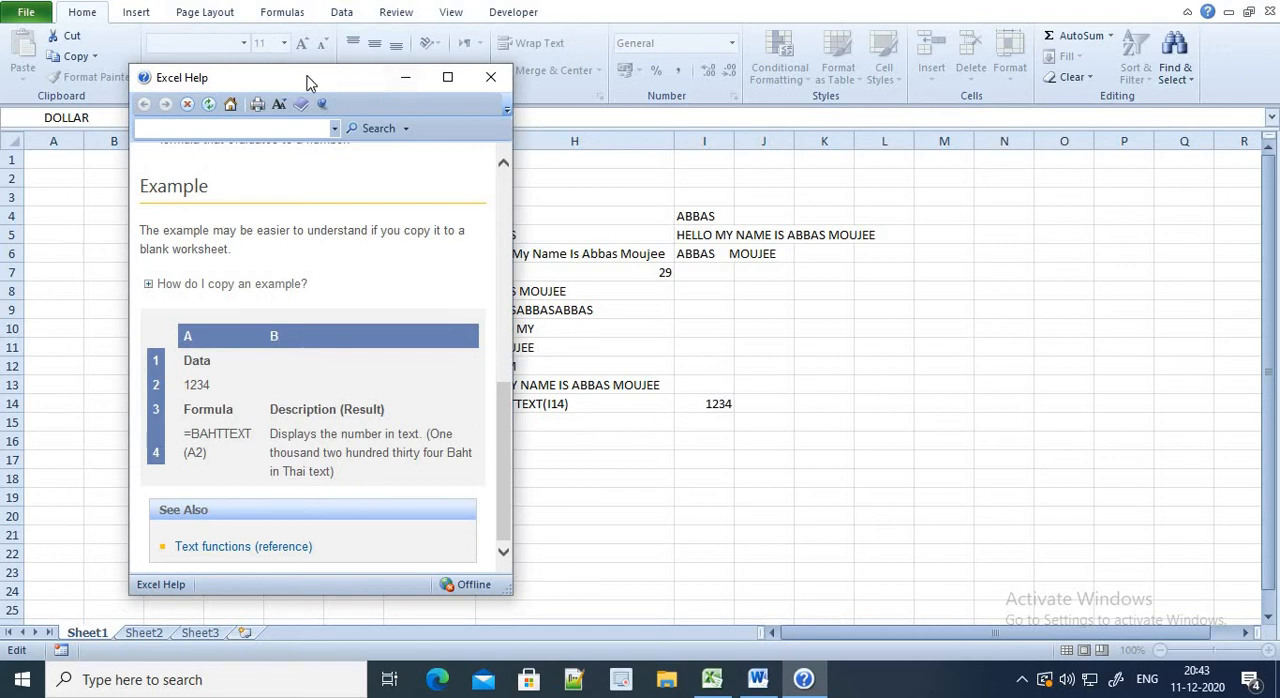
pyautogui.moveTo(308, 78); pyautogui.dragTo(182, 54)
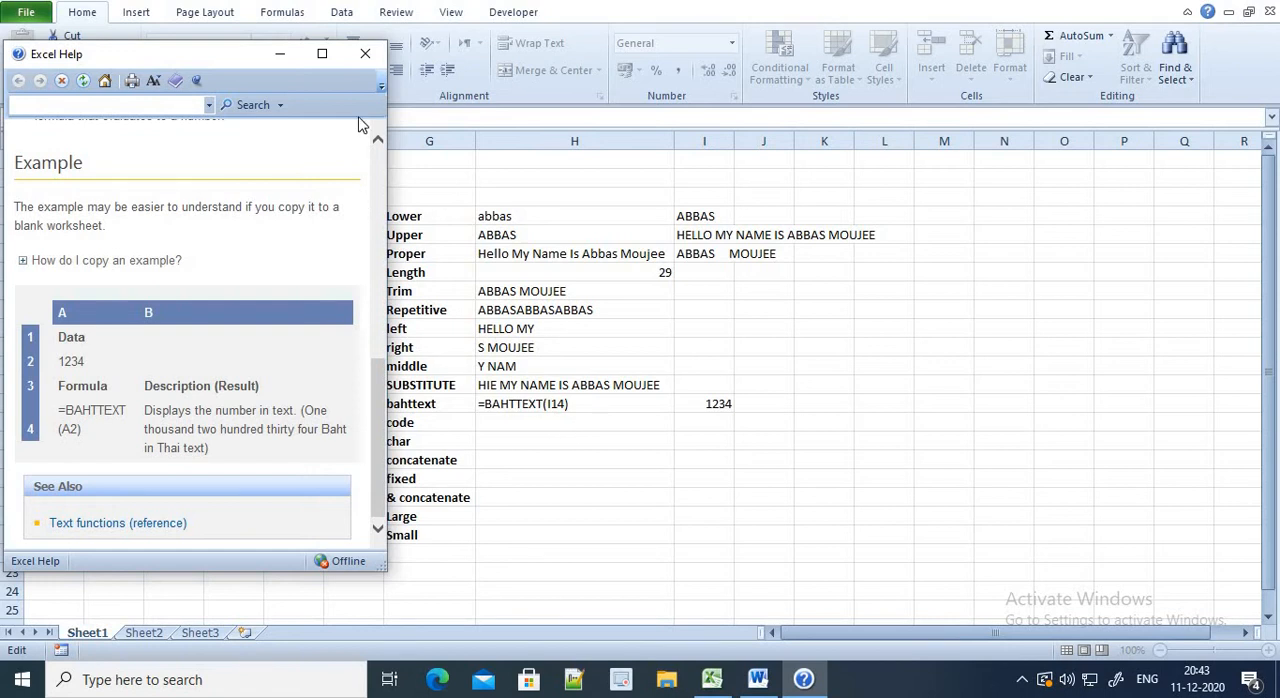
pyautogui.click(365, 53)
pyautogui.press('Return')
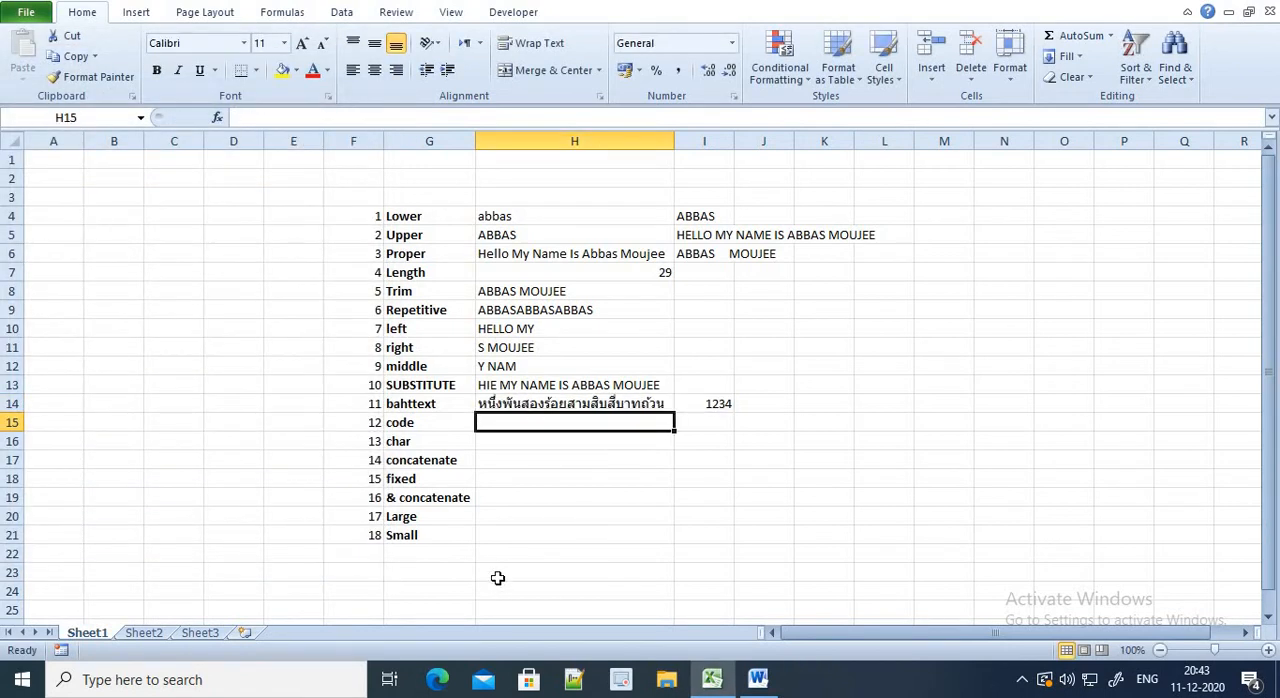
# Enter four sample names in cells K14 to K17, one per row
pyautogui.press('Up')
pyautogui.press('Right')
pyautogui.press('Right')
pyautogui.press('Right')
pyautogui.write('A')
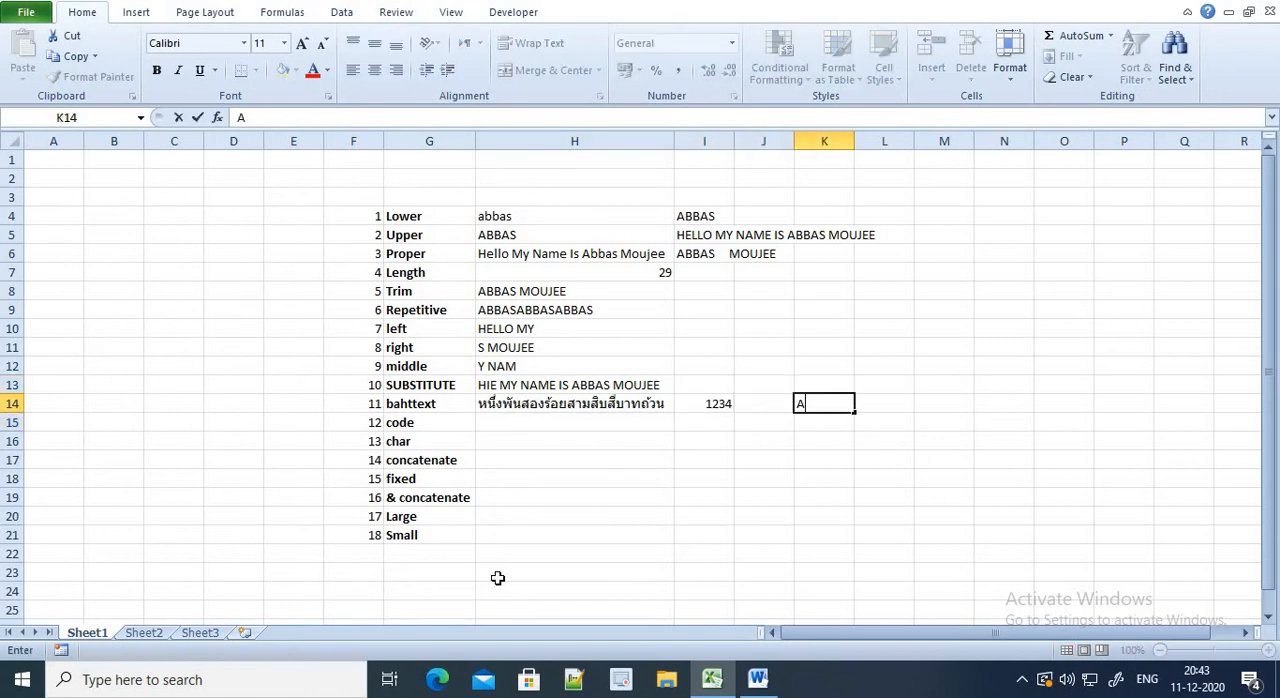
pyautogui.write('BBAS')
pyautogui.press('Return')
pyautogui.write('SAFA')
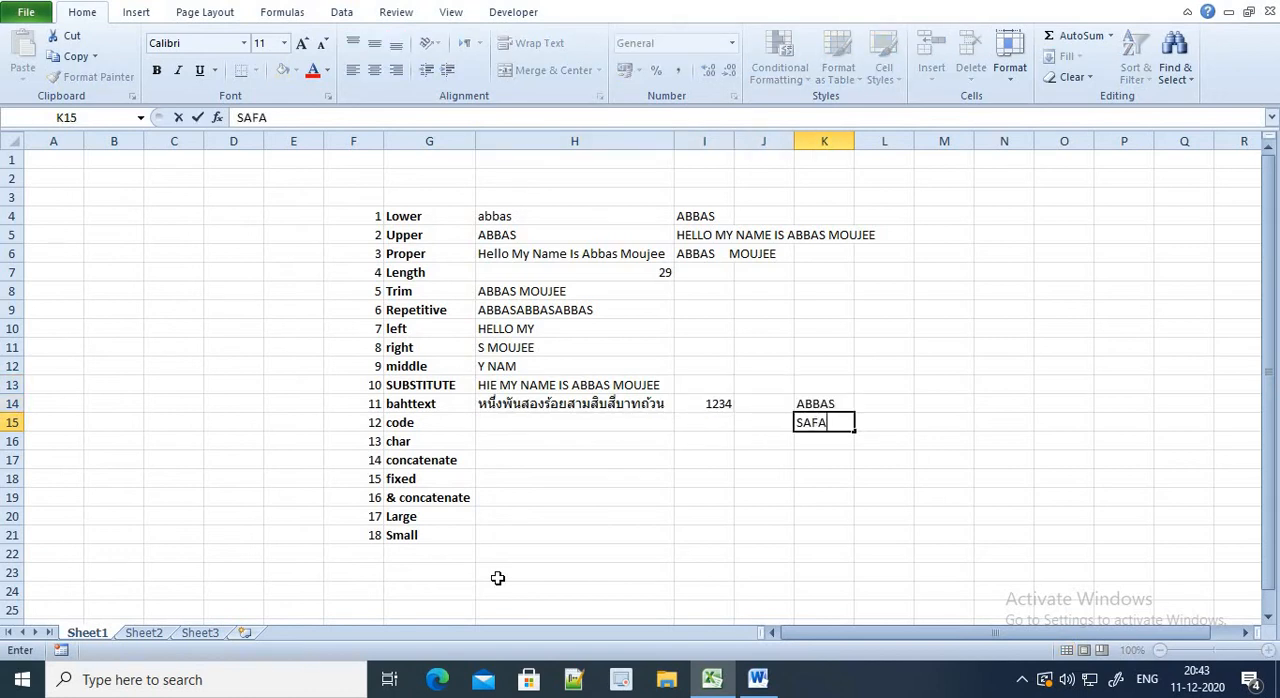
pyautogui.press('Return')
pyautogui.write('MOUJEE')
pyautogui.press('Return')
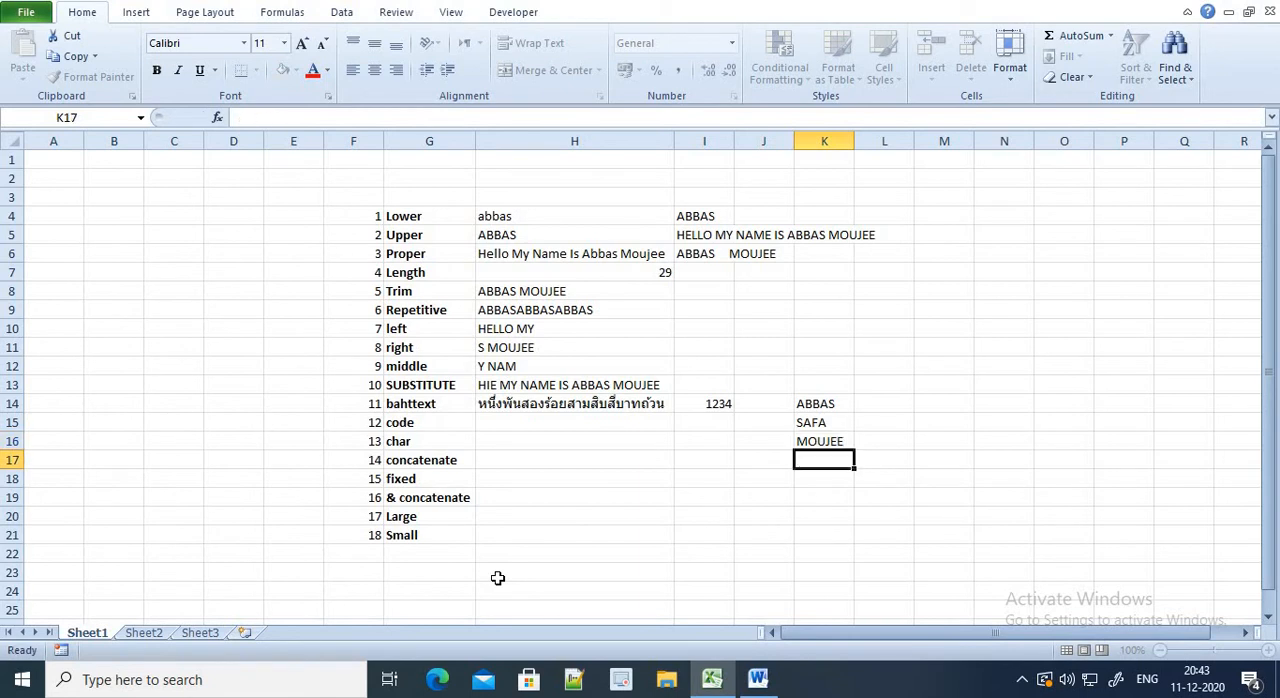
pyautogui.write('HIBA')
pyautogui.press('Return')
# Enter the formula =CODE(K14) in cell H15 to get the character code of the first sample name
pyautogui.press('Up')
pyautogui.press('Left')
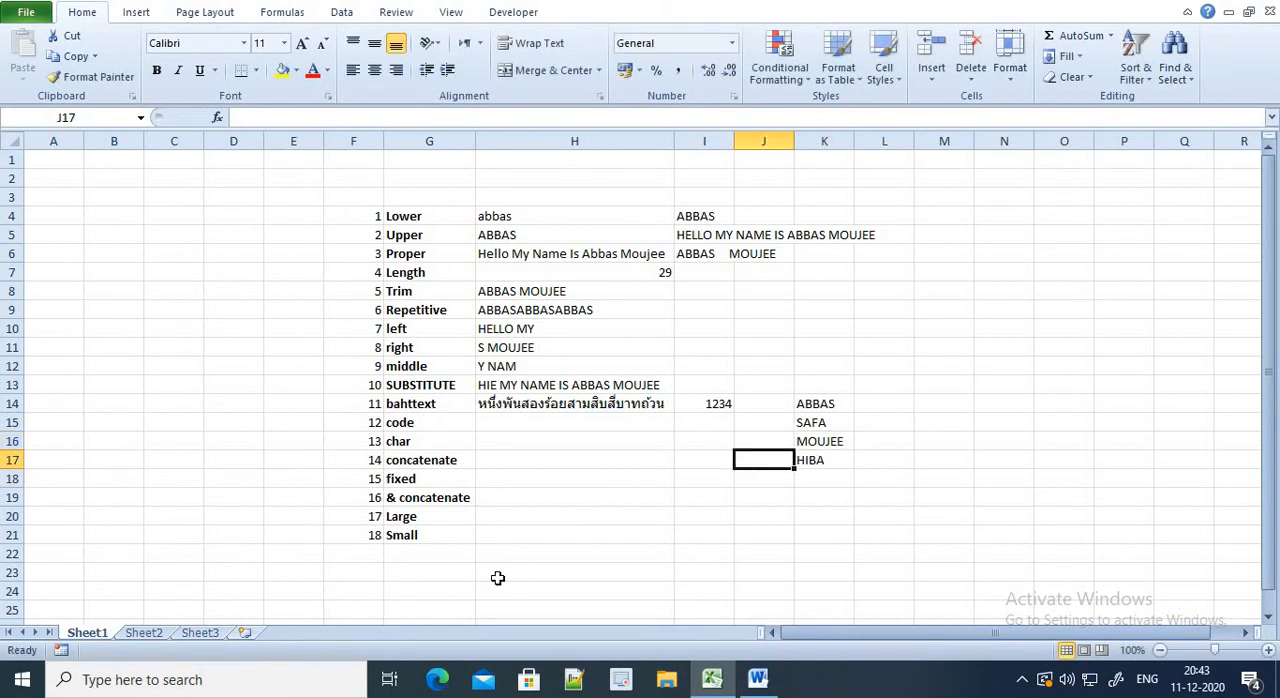
pyautogui.press('Up')
pyautogui.press('Left')
pyautogui.press('Left')
pyautogui.press('Left')
pyautogui.press('Right')
pyautogui.press('Up')
pyautogui.write('=C')
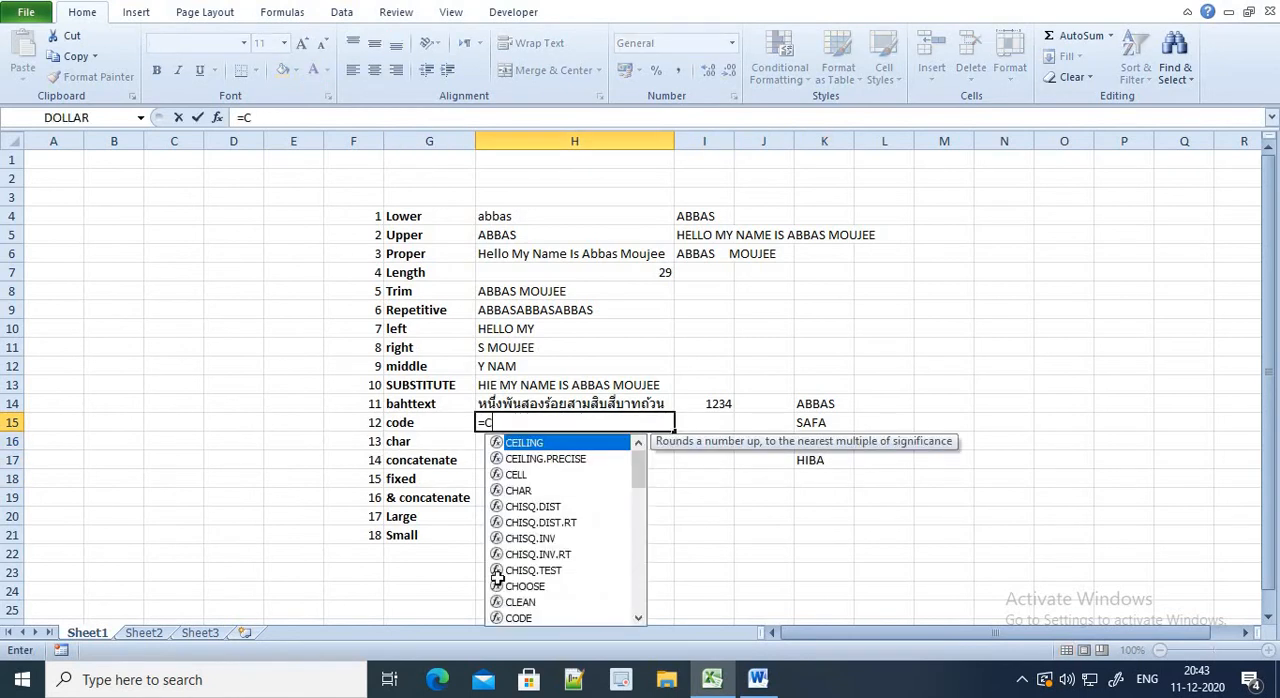
pyautogui.write('ODE(')
pyautogui.press('Right')
pyautogui.press('Right')
pyautogui.press('Right')
pyautogui.press('Up')
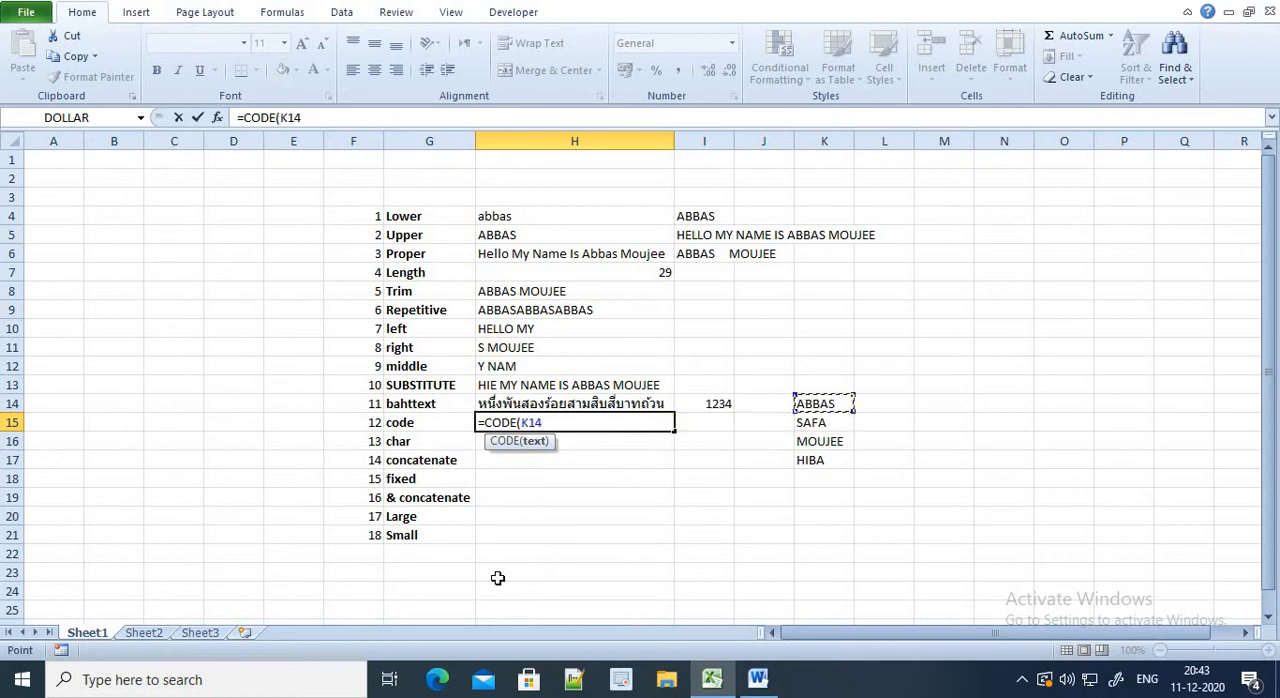
pyautogui.write(')')
pyautogui.press('Return')
# Record the code 65 in cell L14 beside the first sample name
pyautogui.press('Up')
pyautogui.press('Right')
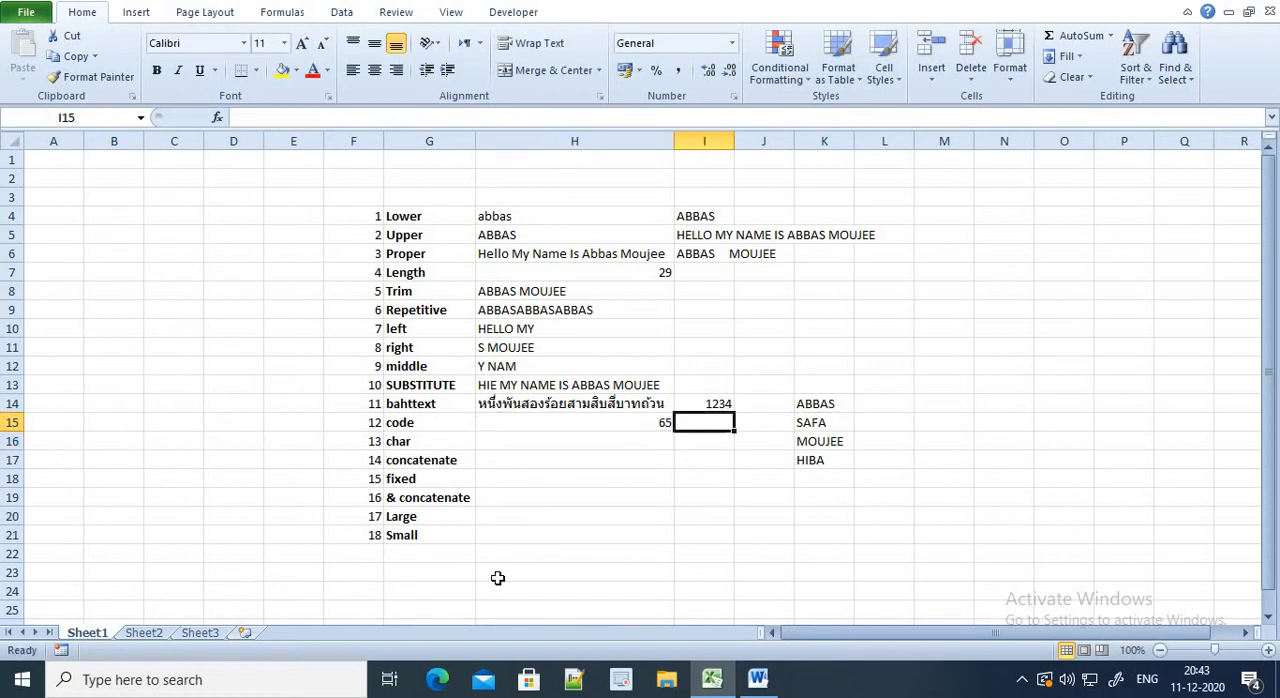
pyautogui.press('Right')
pyautogui.press('Right')
pyautogui.press('Right')
pyautogui.press('Up')
pyautogui.press('Up')
pyautogui.press('Down')
pyautogui.write('65')
pyautogui.press('Left')
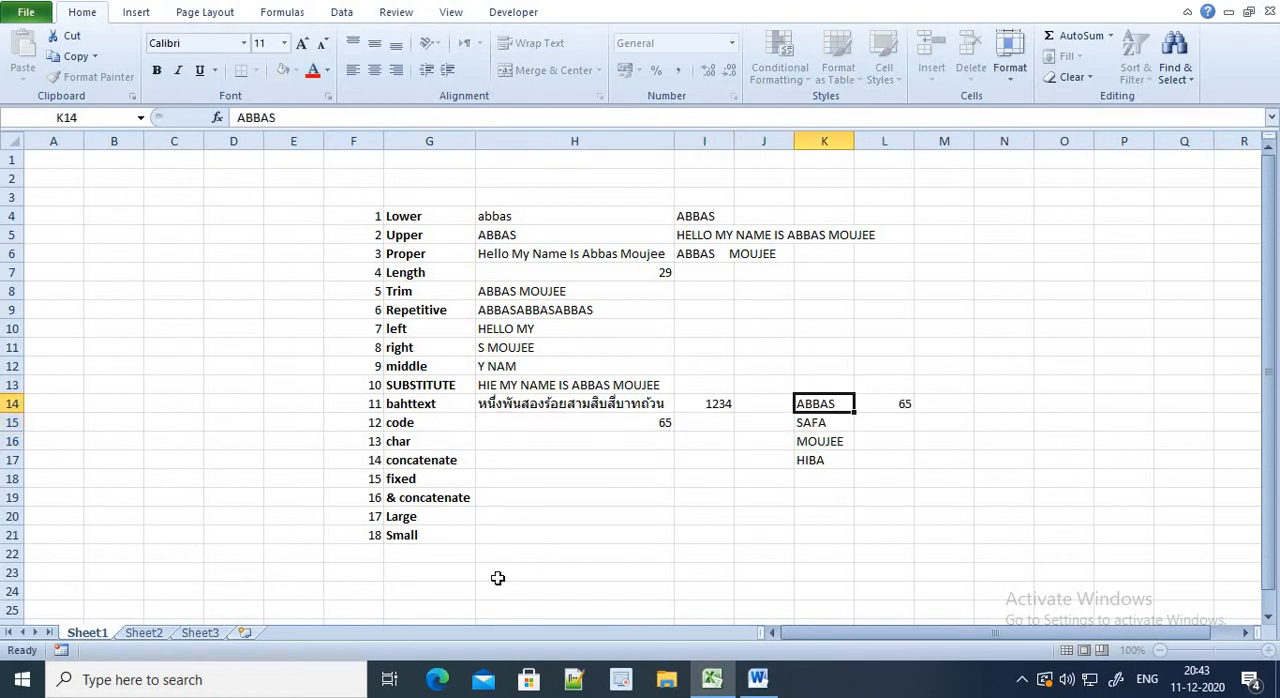
# Replace the formula in cell H15 with =CODE(K15) to evaluate the second sample name
pyautogui.press('Down')
pyautogui.press('Left')
pyautogui.press('Left')
pyautogui.press('Left')
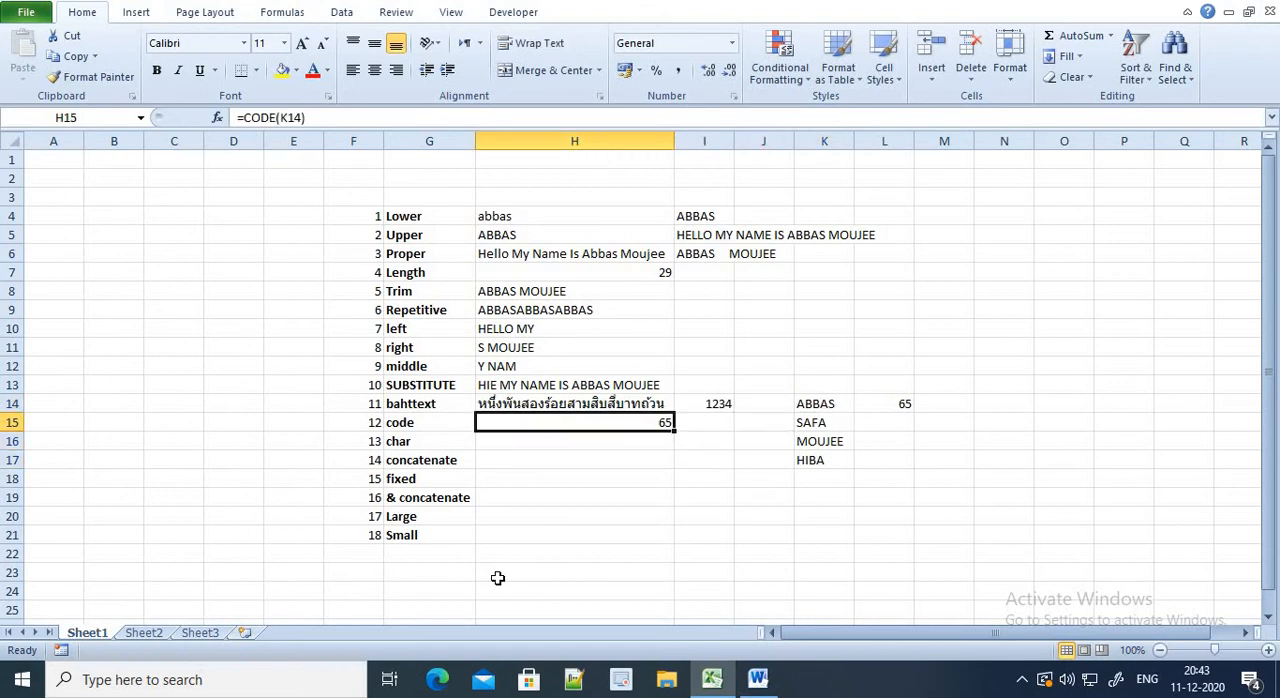
pyautogui.write('=CODE')
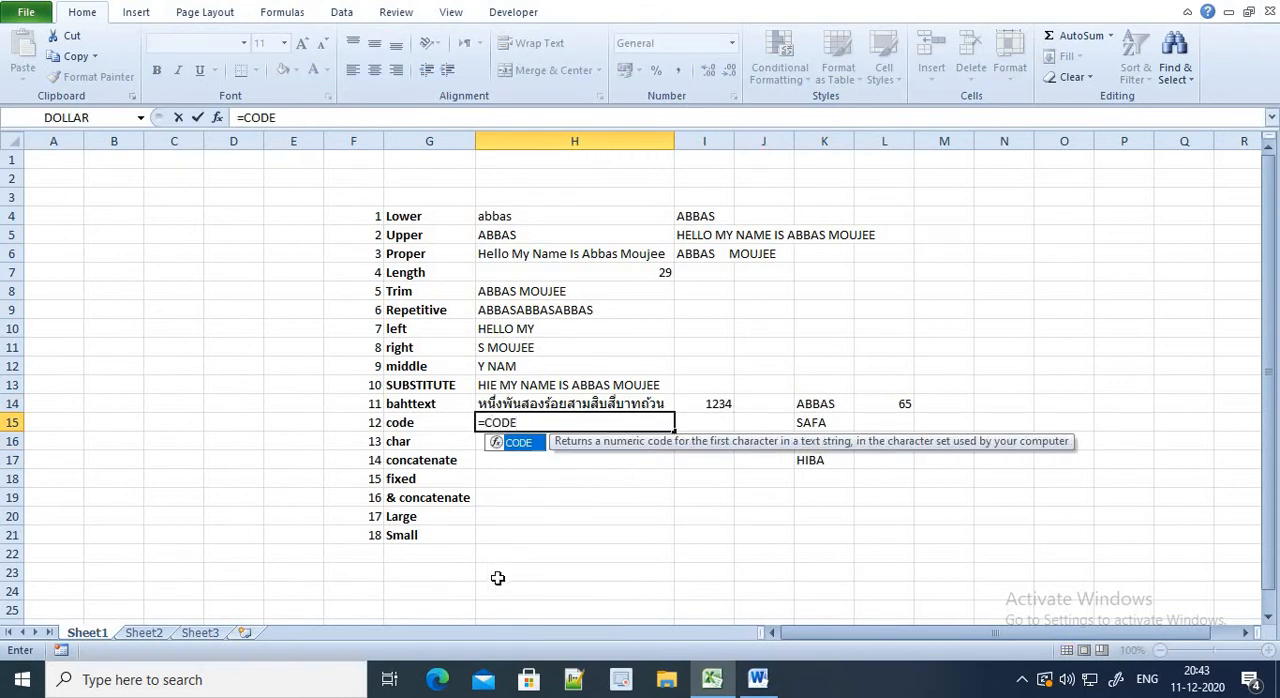
pyautogui.write('(')
pyautogui.press('Right')
pyautogui.press('Right')
pyautogui.press('Right')
pyautogui.press('Return')
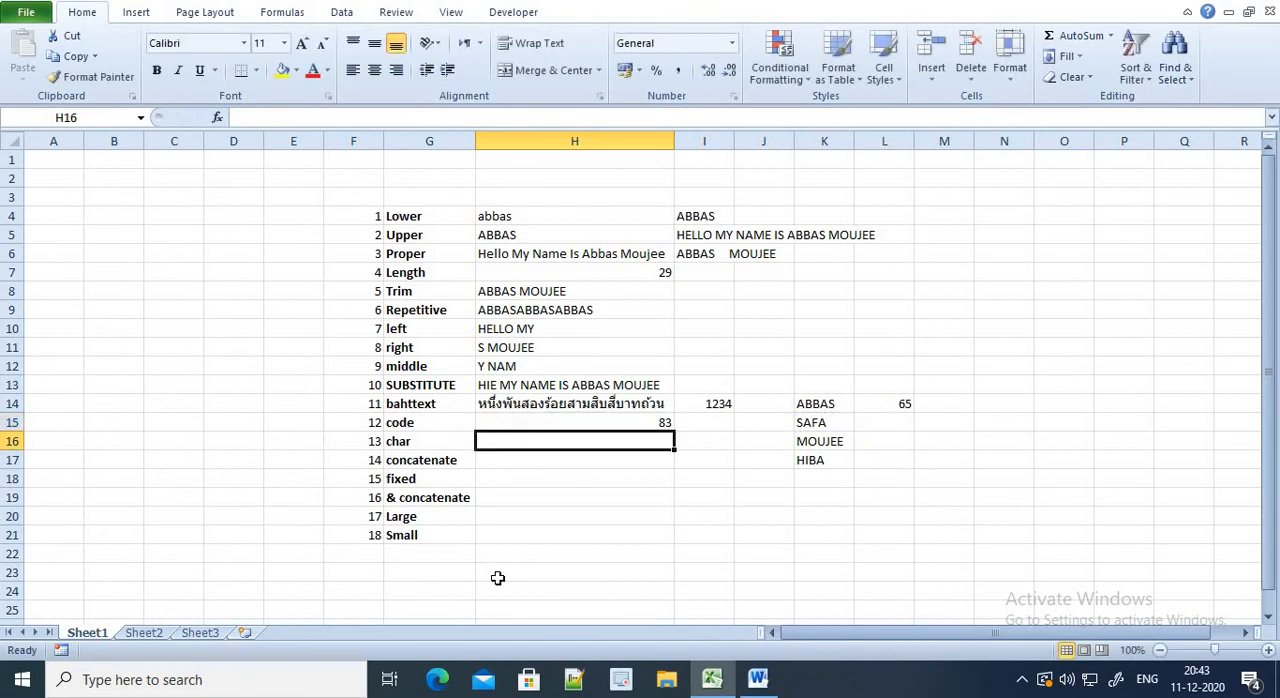
# Record the code 83 in cell L15 beside the second sample name
pyautogui.press('Up')
pyautogui.press('Right')
pyautogui.press('Up')
pyautogui.press('Right')
pyautogui.press('Right')
pyautogui.press('Down')
pyautogui.press('Down')
pyautogui.press('Up')
pyautogui.press('Right')
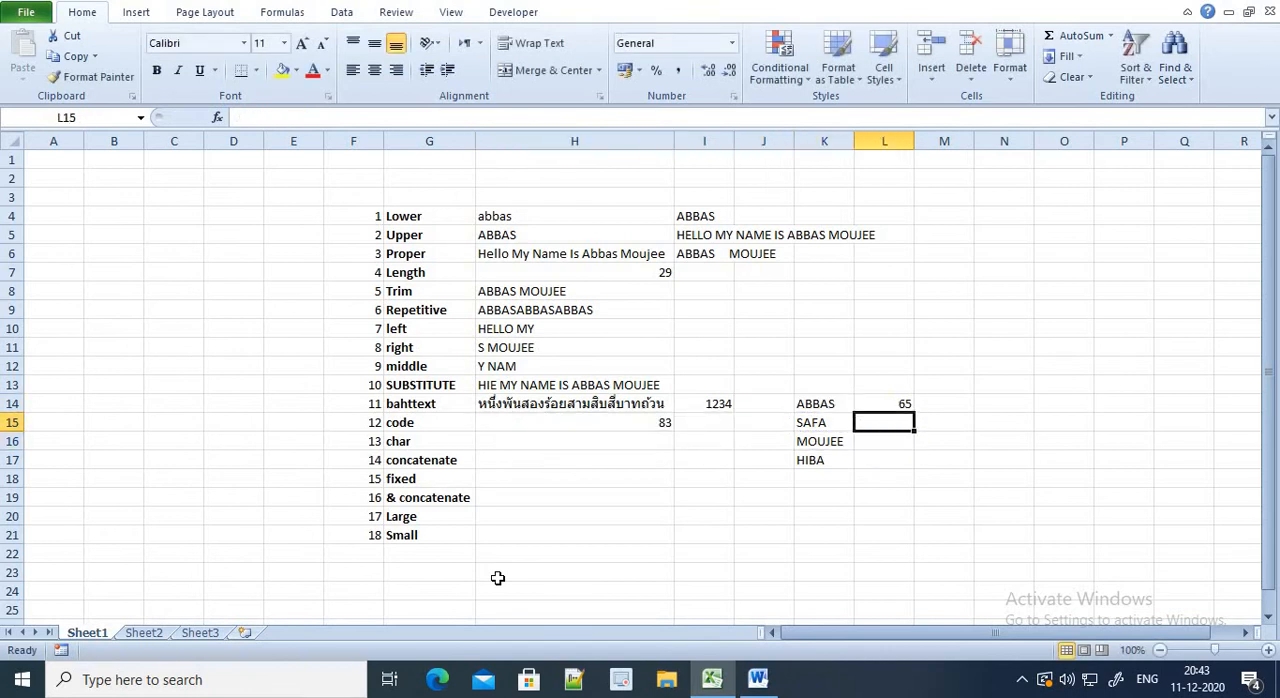
pyautogui.write('83')
pyautogui.press('Left')
pyautogui.press('Left')
pyautogui.press('Left')
pyautogui.press('Down')
pyautogui.press('Left')
pyautogui.press('Up')
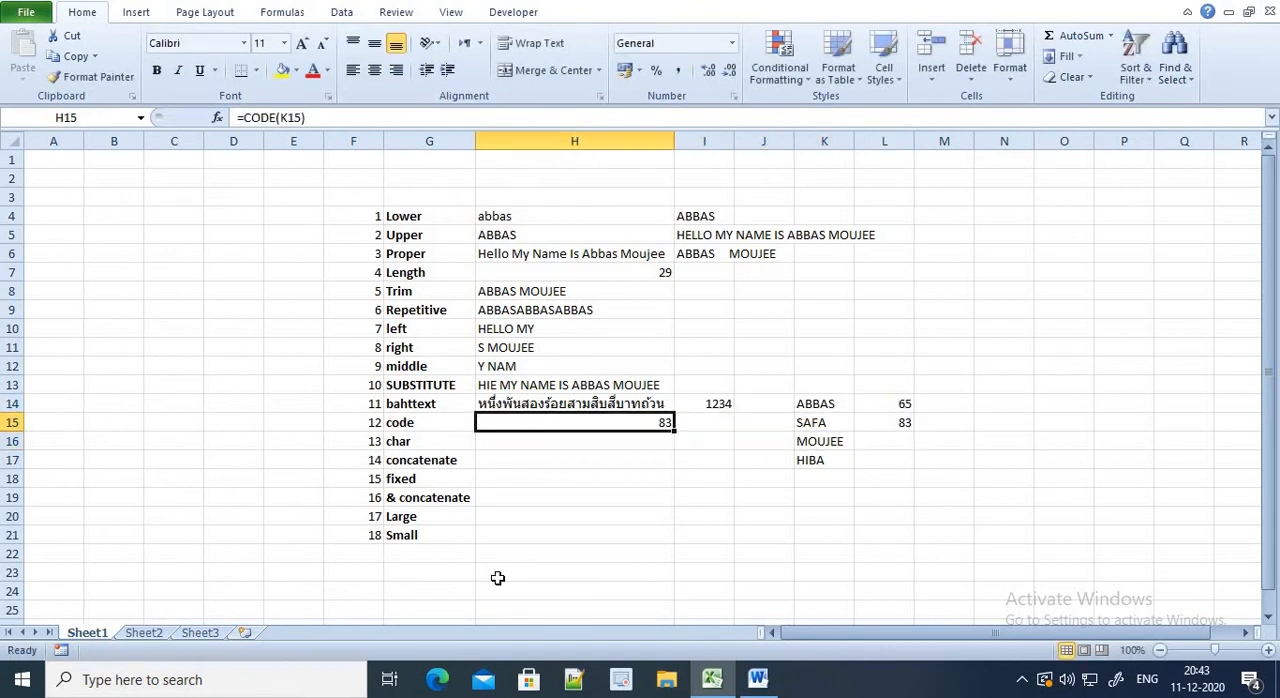
pyautogui.press('Down')
pyautogui.write('=')
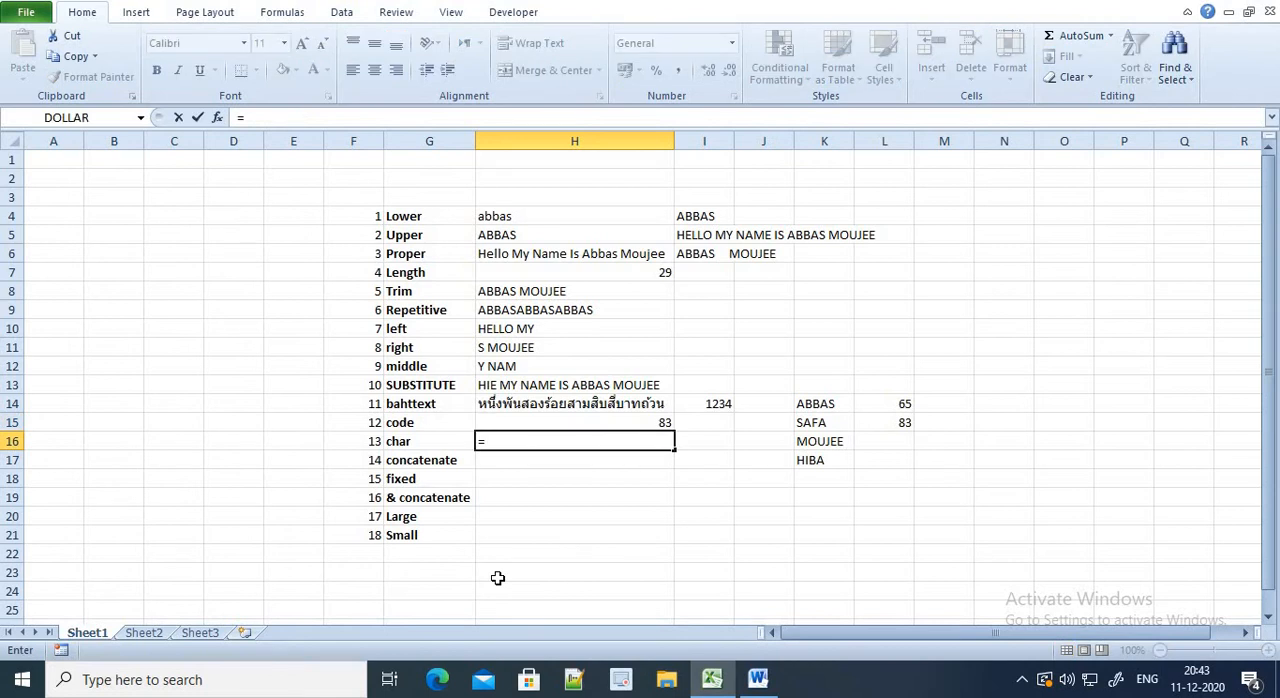
pyautogui.press('Escape')
# Replace the formula in cell H15 with =CODE(K16) to evaluate the third sample name
pyautogui.press('Up')
pyautogui.write('=COD')
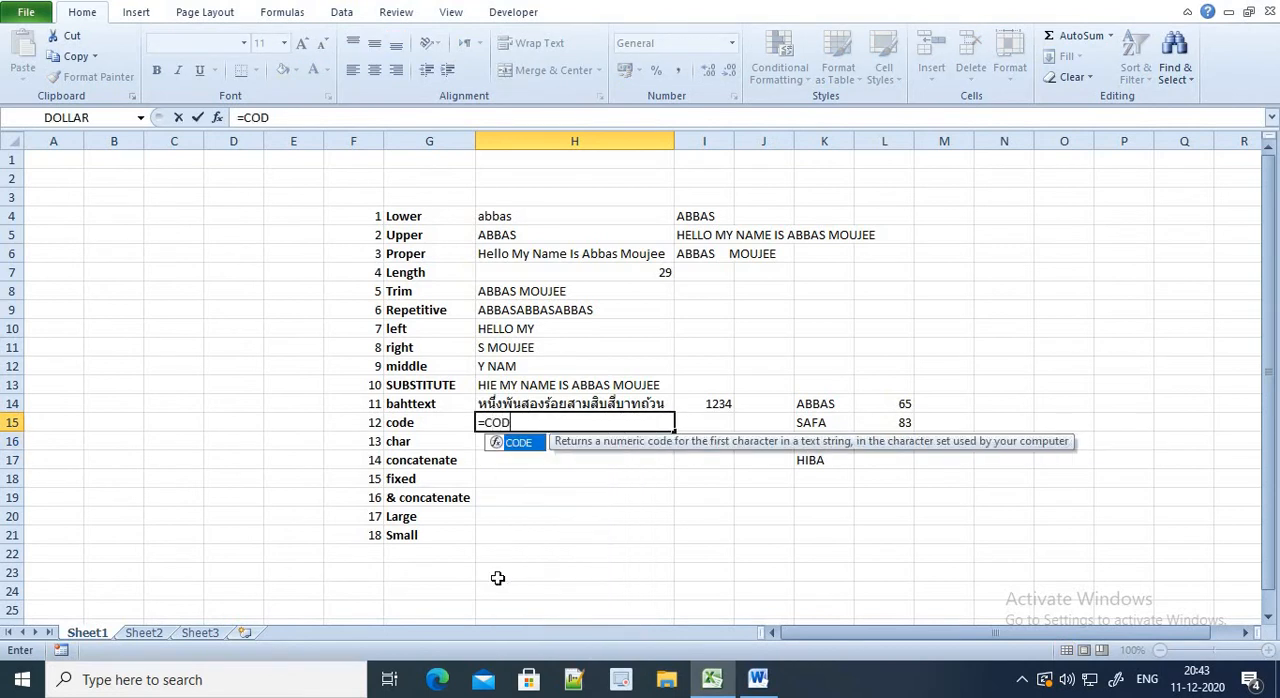
pyautogui.write('E(')
pyautogui.press('Right')
pyautogui.press('Right')
pyautogui.press('Right')
pyautogui.press('Down')
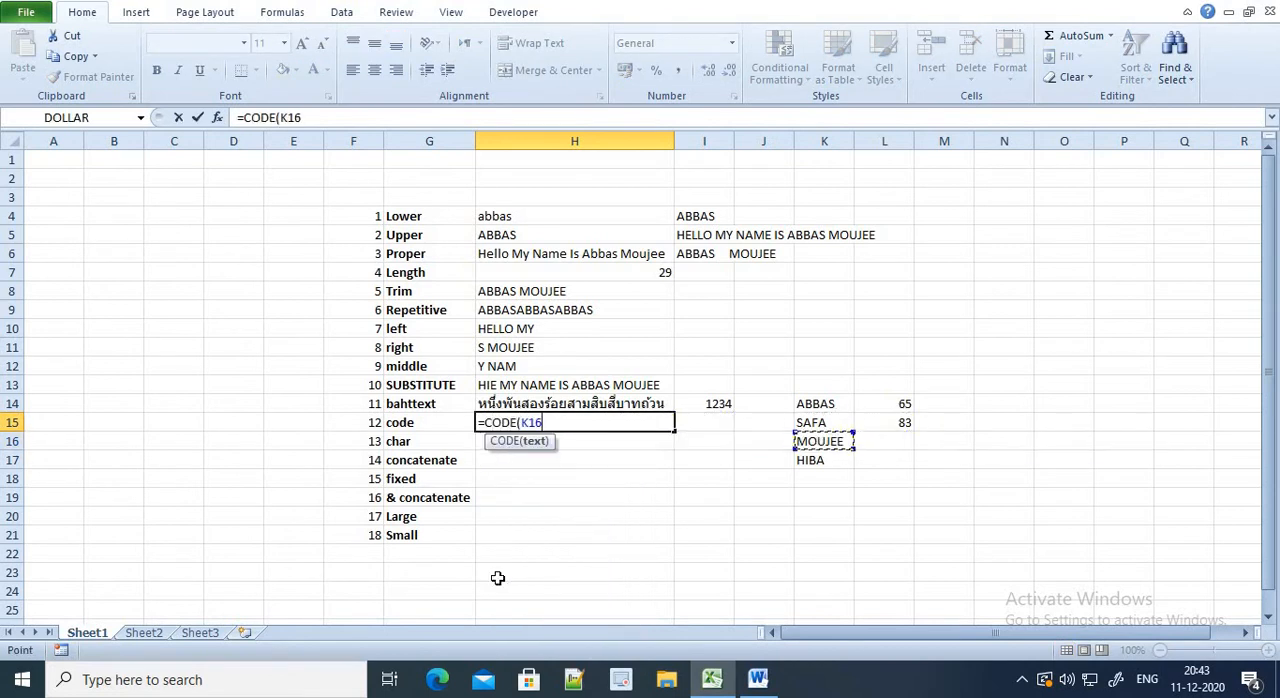
pyautogui.write(')')
pyautogui.press('Return')
# Record the code 77 in cell L16 beside the third sample name
pyautogui.press('Right')
pyautogui.press('Right')
pyautogui.press('Right')
pyautogui.press('Right')
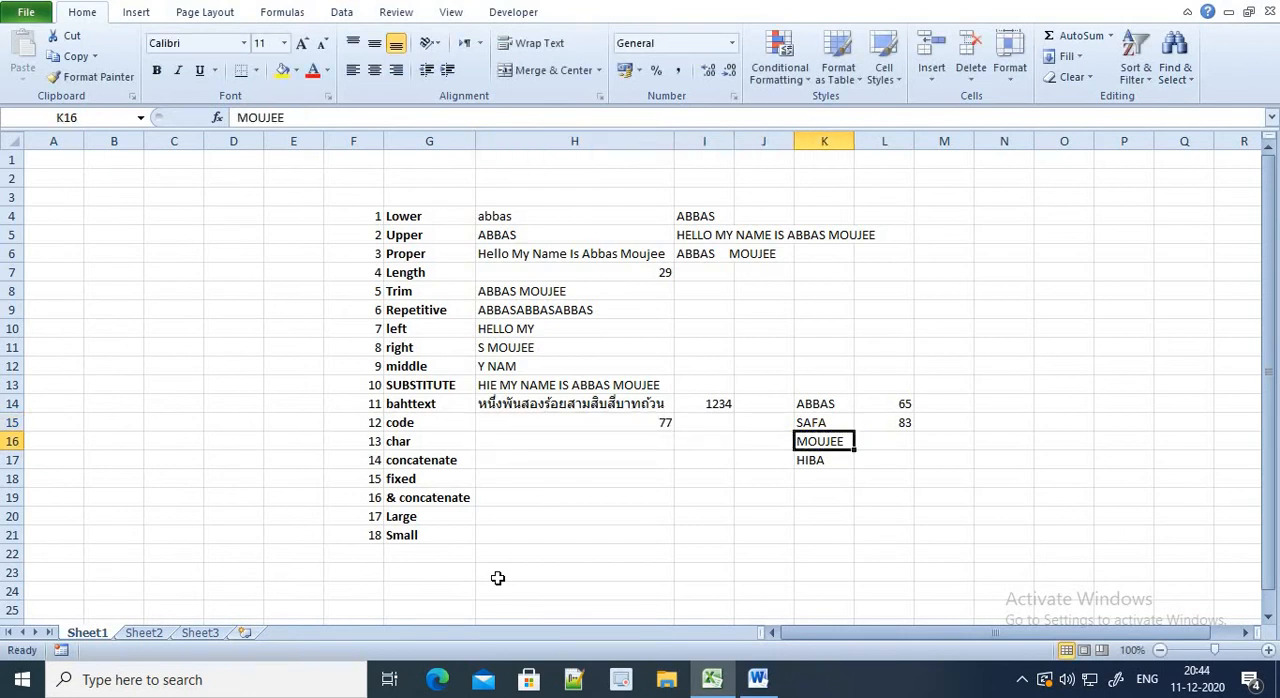
pyautogui.write('77')
pyautogui.press('Left')
# Replace the formula in cell H15 with =CODE(K17) to evaluate the fourth sample name
pyautogui.press('Left')
pyautogui.press('Up')
pyautogui.press('Left')
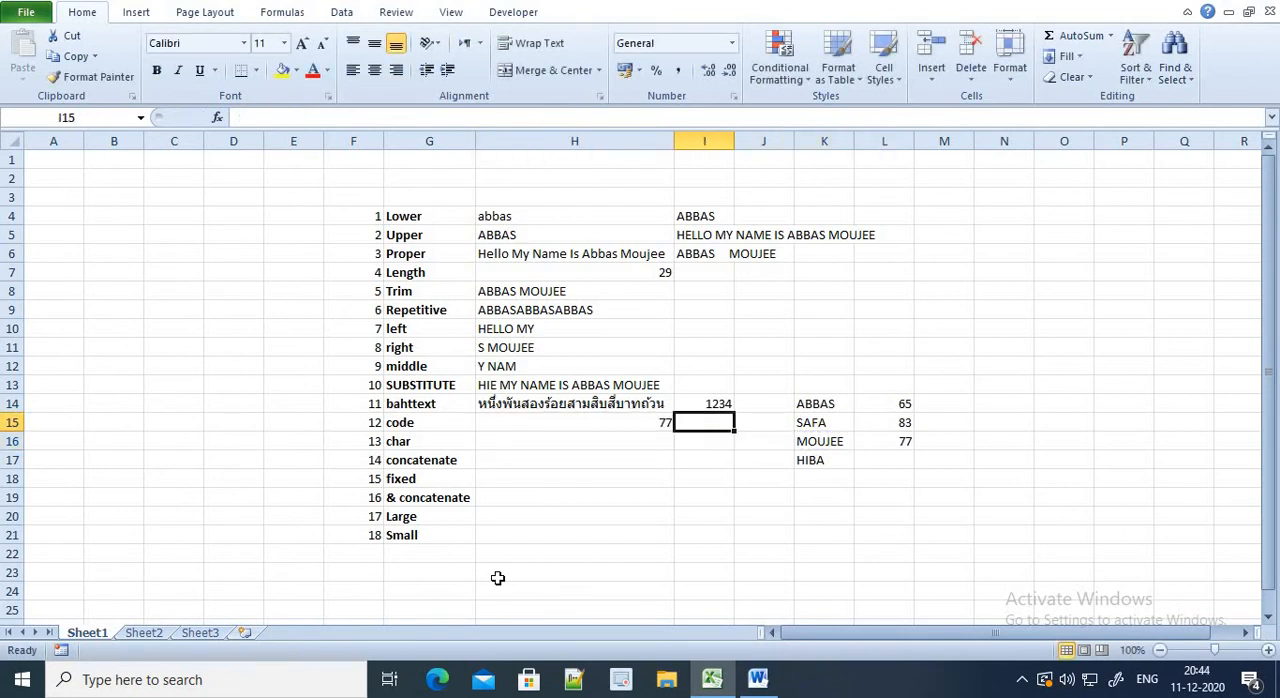
pyautogui.press('Left')
pyautogui.write('=CODE(')
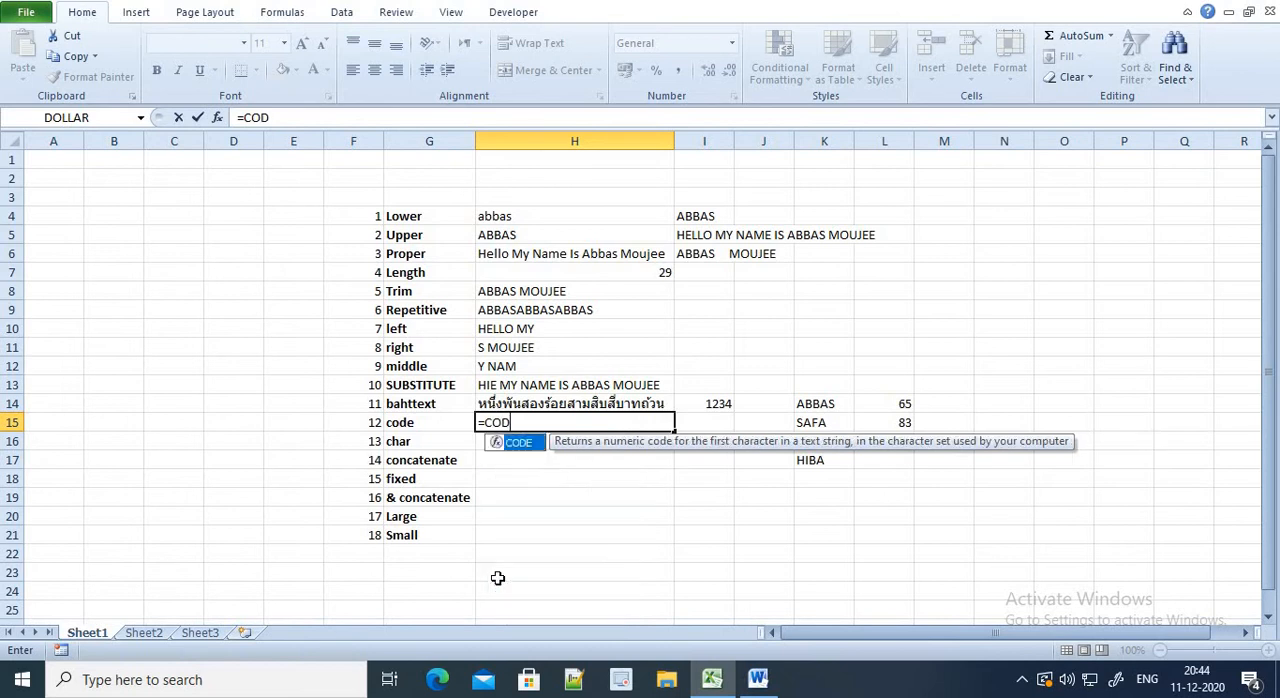
pyautogui.press('Right')
pyautogui.press('Right')
pyautogui.press('Right')
pyautogui.press('Down')
pyautogui.press('Down')
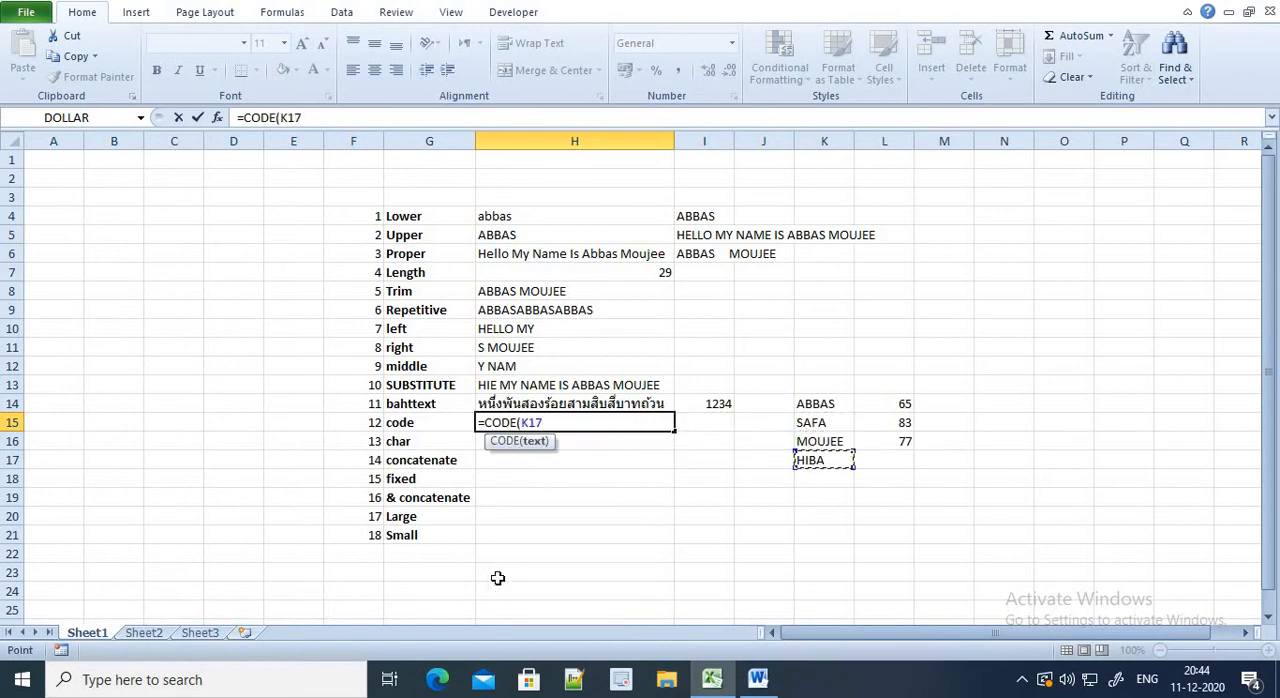
pyautogui.write(')')
pyautogui.press('Return')
# Record the code 72 in cell L17 beside the fourth sample name
pyautogui.press('Right')
pyautogui.press('Right')
pyautogui.press('Right')
pyautogui.press('Right')
pyautogui.press('Down')
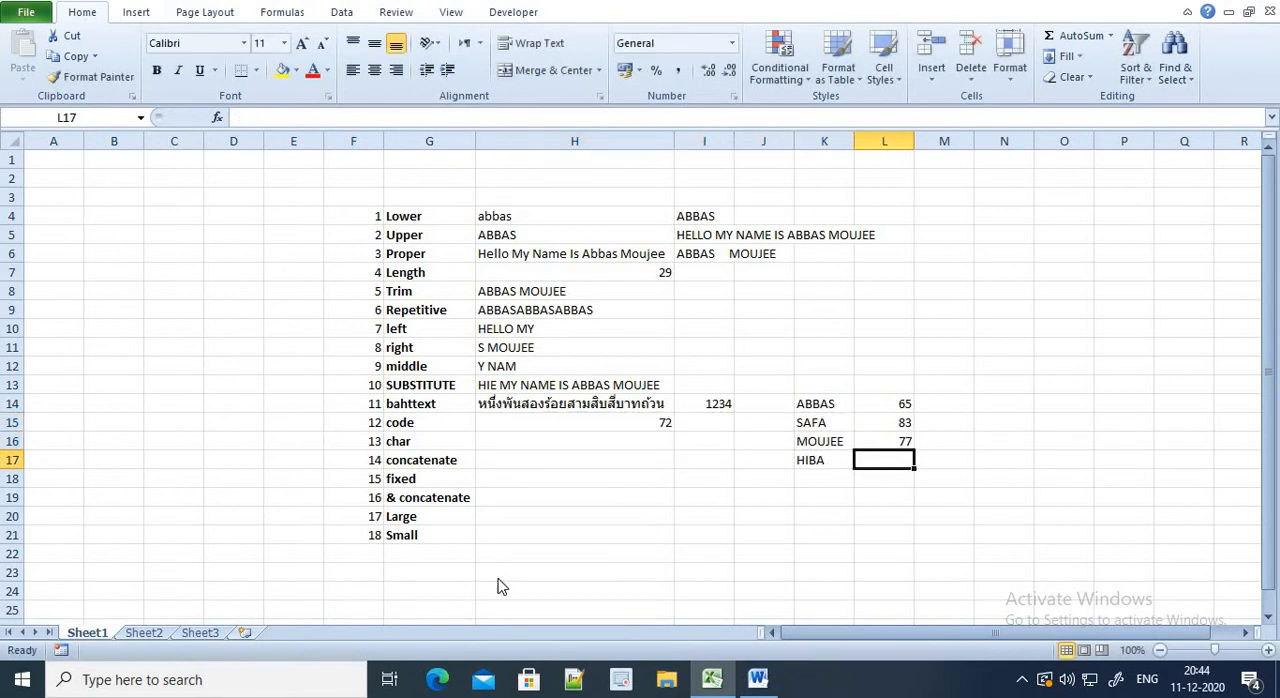
pyautogui.write('72')
pyautogui.press('Left')
pyautogui.press('Left')
pyautogui.press('Up')
pyautogui.press('Left')
pyautogui.press('Left')
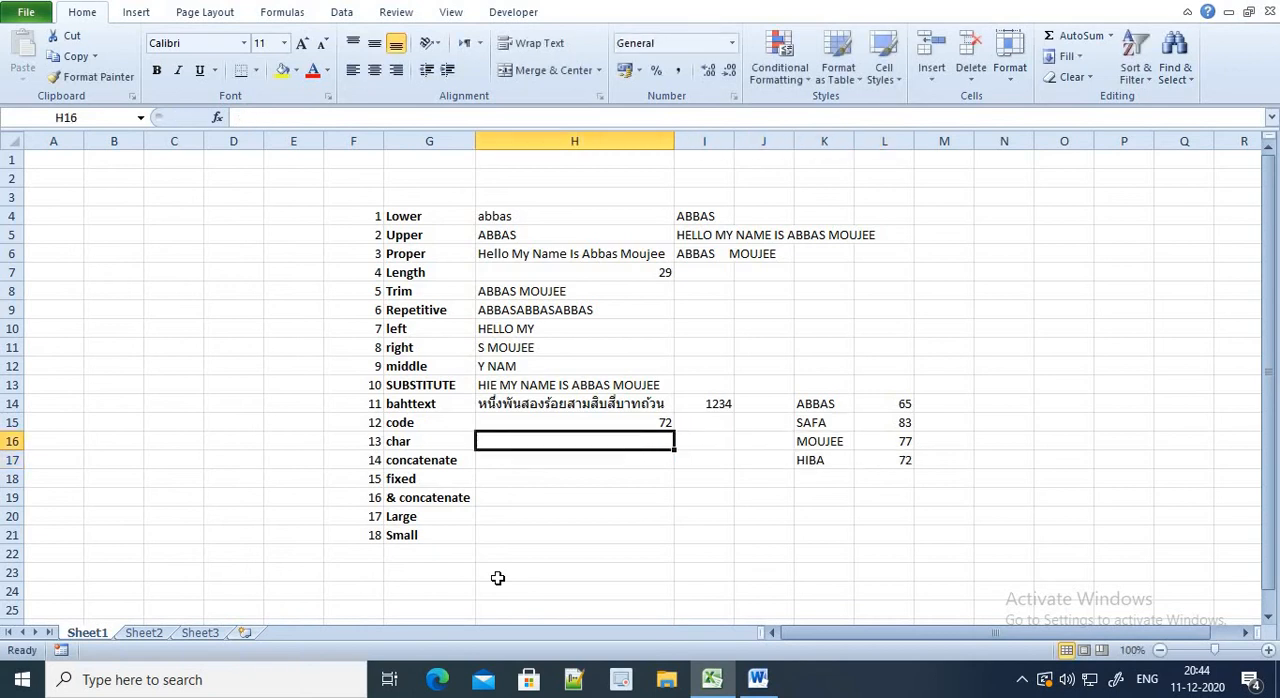
# Try to convert all four sample names to lowercase with =LOWER(K14:K17) in cell M14
pyautogui.press('Up')
pyautogui.press('Right')
pyautogui.press('Right')
pyautogui.press('Right')
pyautogui.press('Up')
pyautogui.press('Right')
pyautogui.press('Right')
pyautogui.press('Up')
pyautogui.press('Down')
pyautogui.write('=')
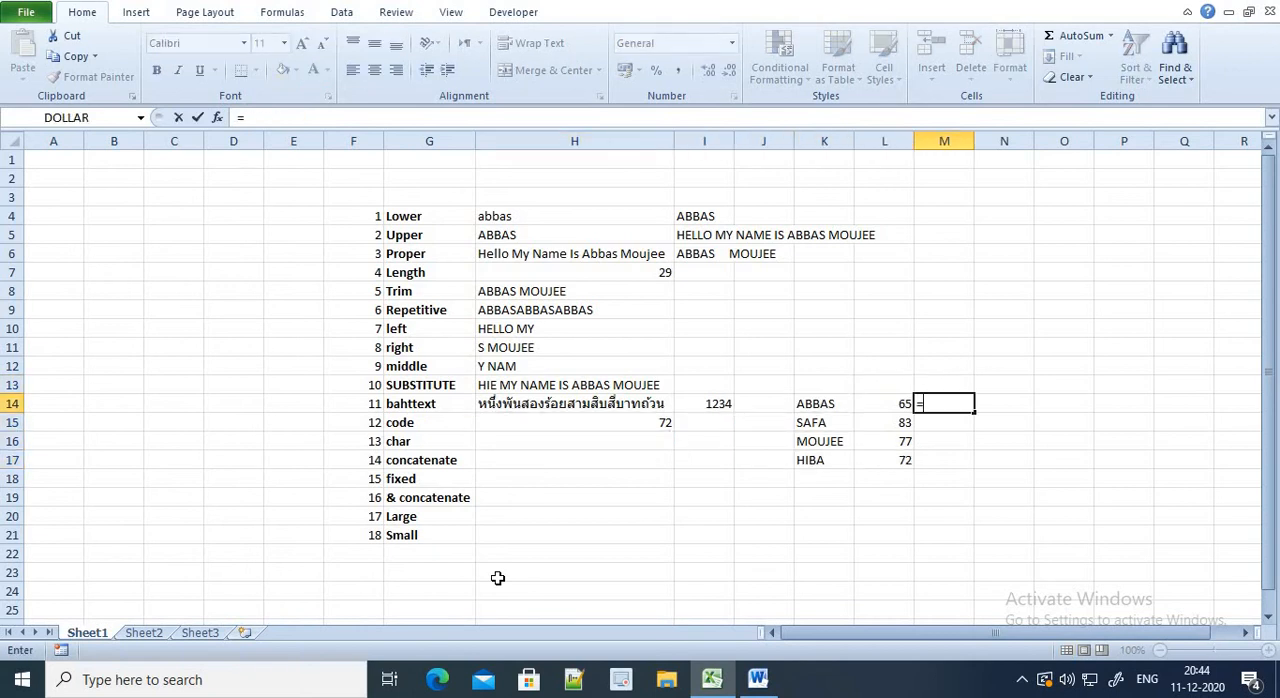
pyautogui.write('LOWER(')
pyautogui.press('Left')
pyautogui.press('Left')
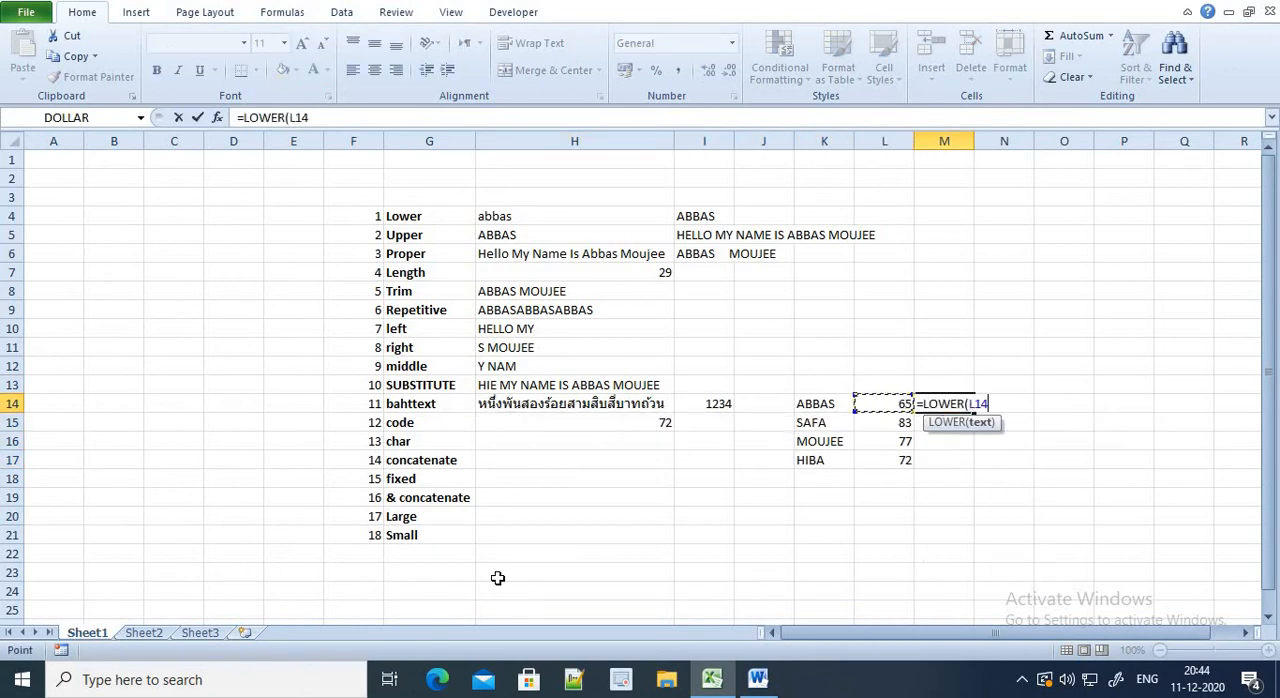
pyautogui.hotkey('shift', 'Down')
pyautogui.hotkey('shift', 'Down')
pyautogui.hotkey('shift', 'Down')
pyautogui.write(')')
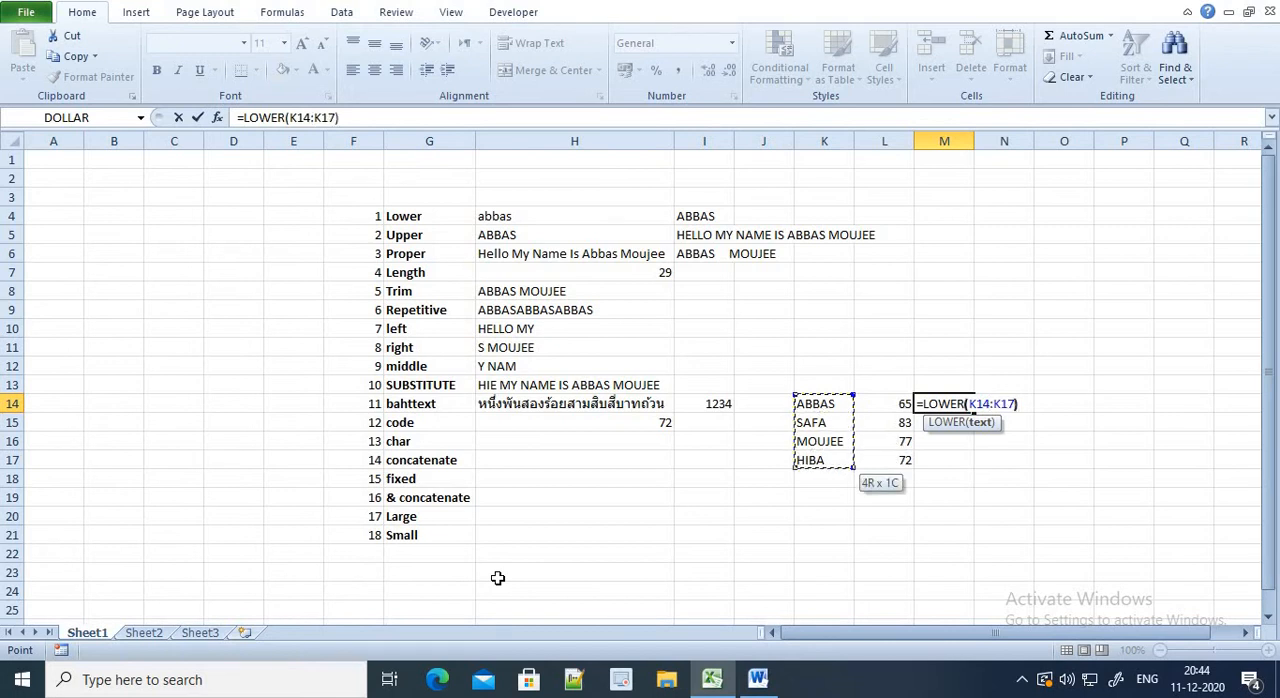
pyautogui.press('Return')
pyautogui.press('Up')
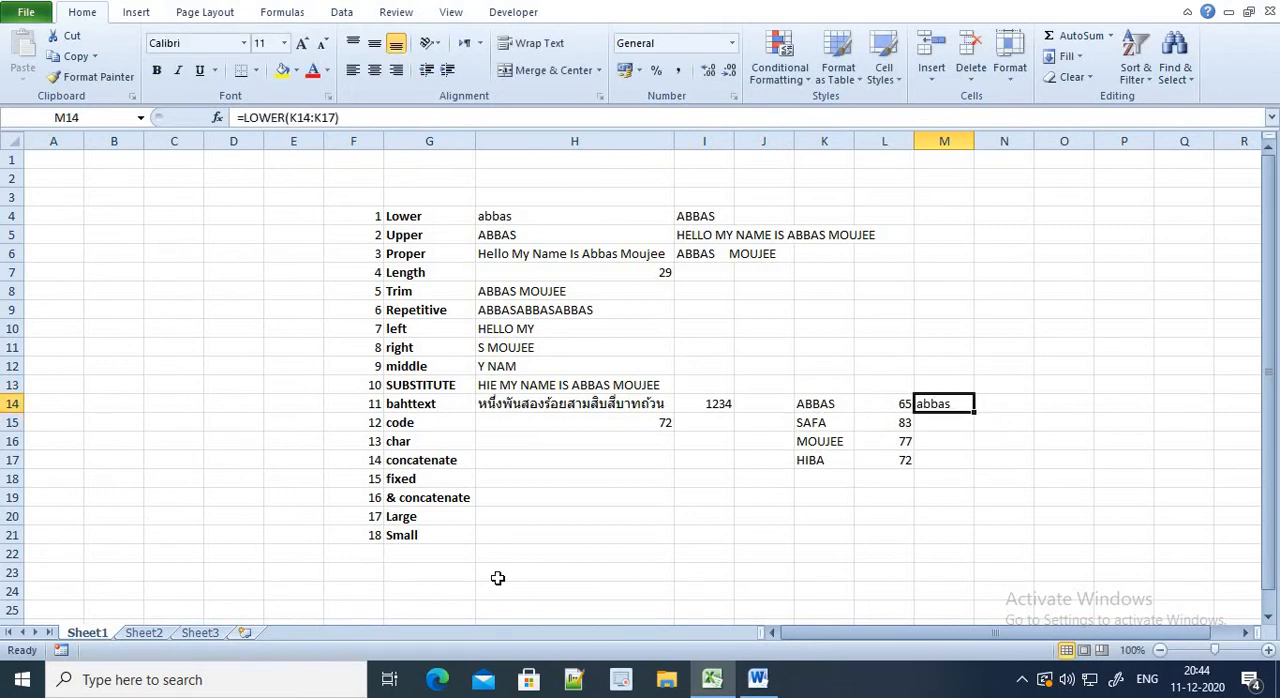
# Enter the formula =LOWER(K14) in cell M14 so that it converts only the first sample name
pyautogui.write('=LO')
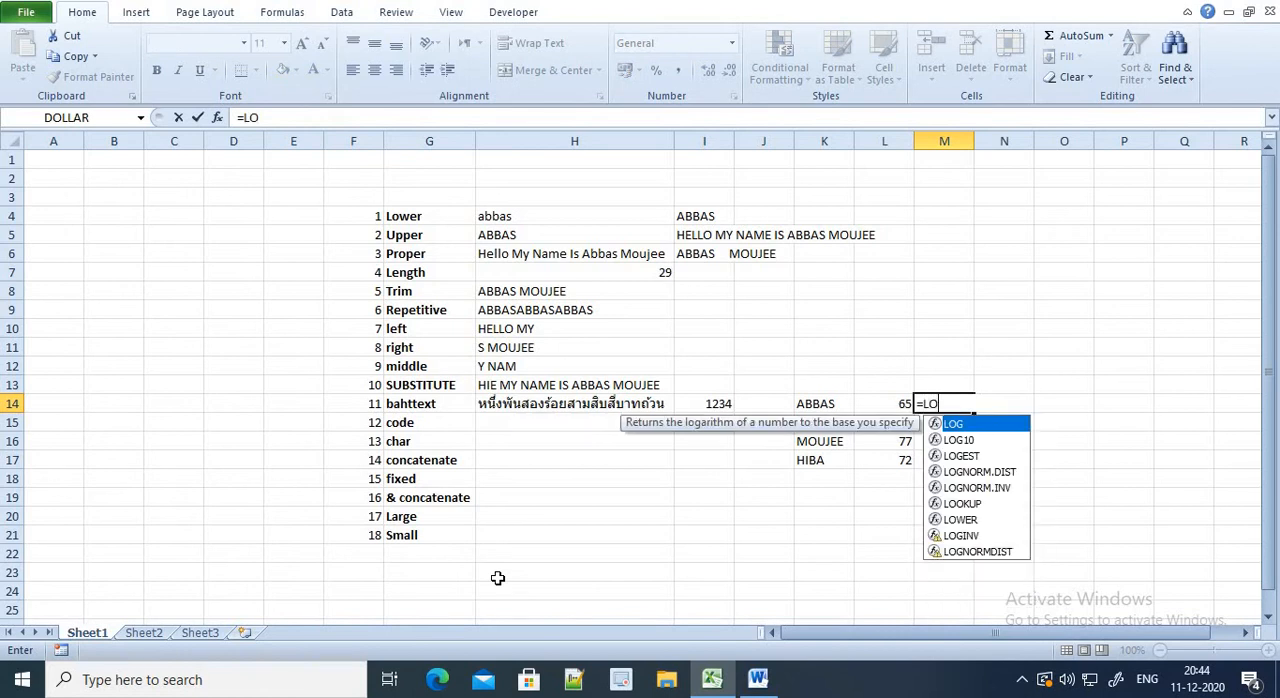
pyautogui.write('WER(')
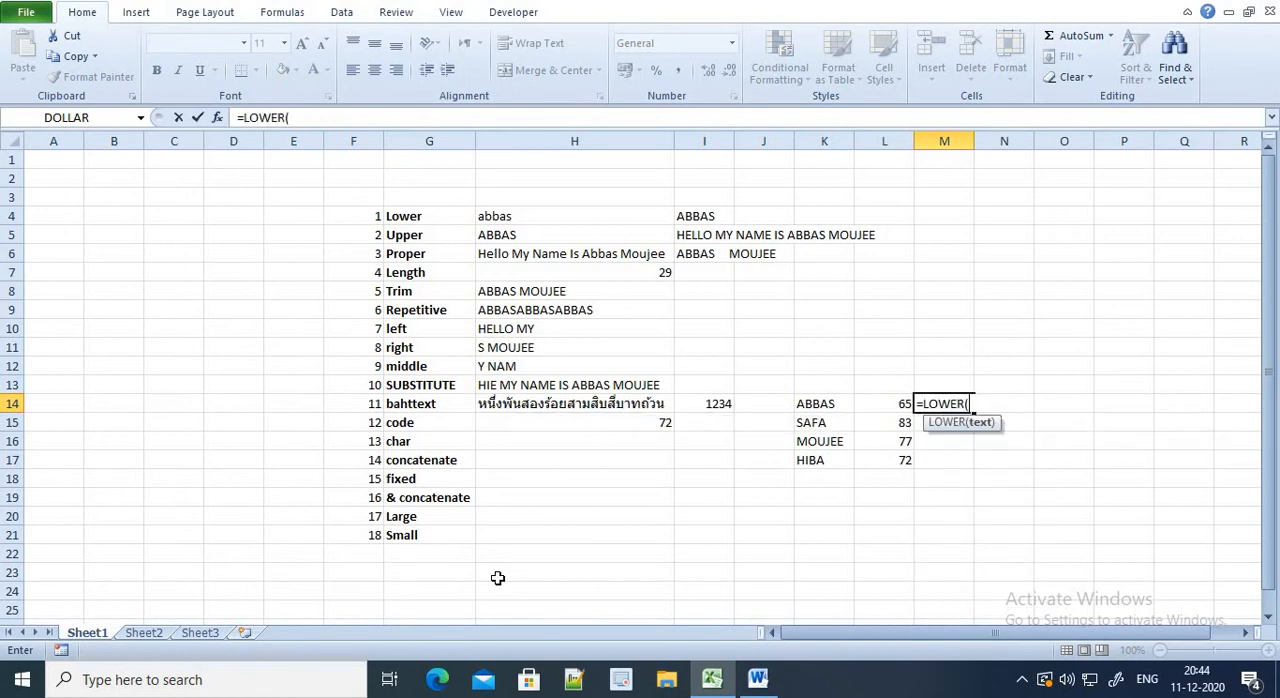
pyautogui.press('Left')
pyautogui.press('Left')
pyautogui.write(')')
pyautogui.hotkey('ctrl', 'Return')
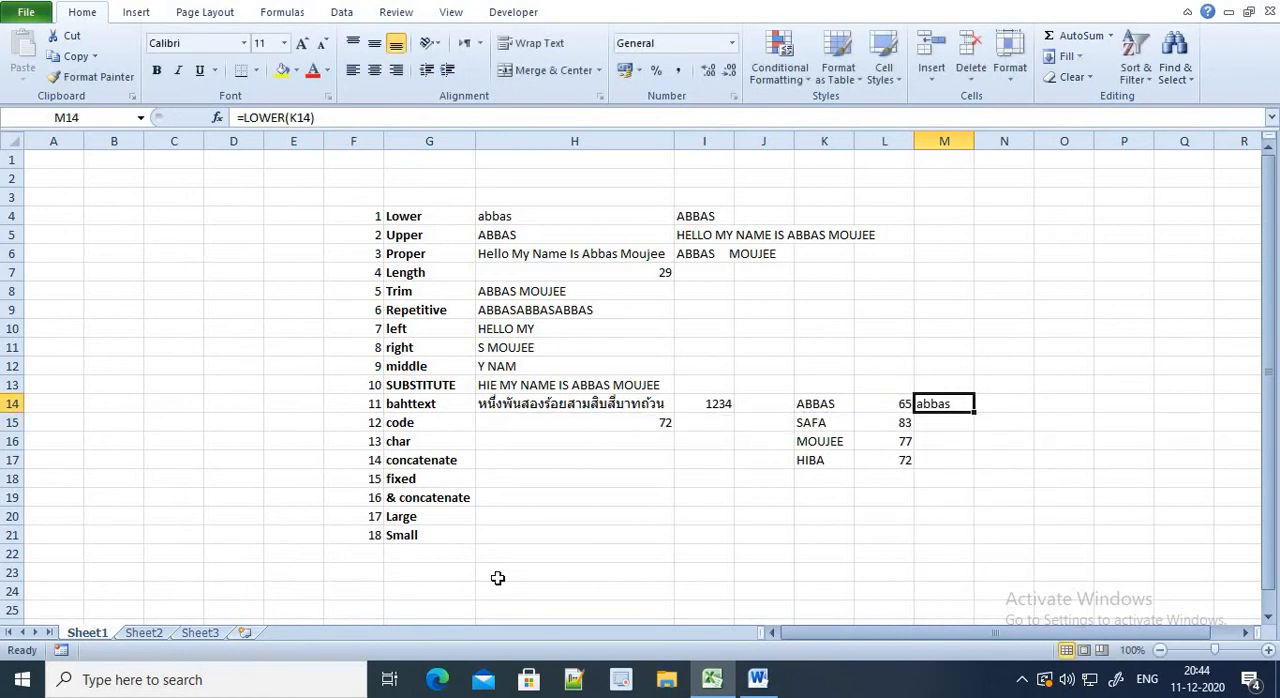
# Copy the LOWER formula from cell M14 down through M17 to convert the remaining sample names
pyautogui.hotkey('ctrl', 'c')
pyautogui.hotkey('shift', 'Down')
pyautogui.hotkey('shift', 'Down')
pyautogui.hotkey('shift', 'Down')
pyautogui.hotkey('ctrl', 'v')
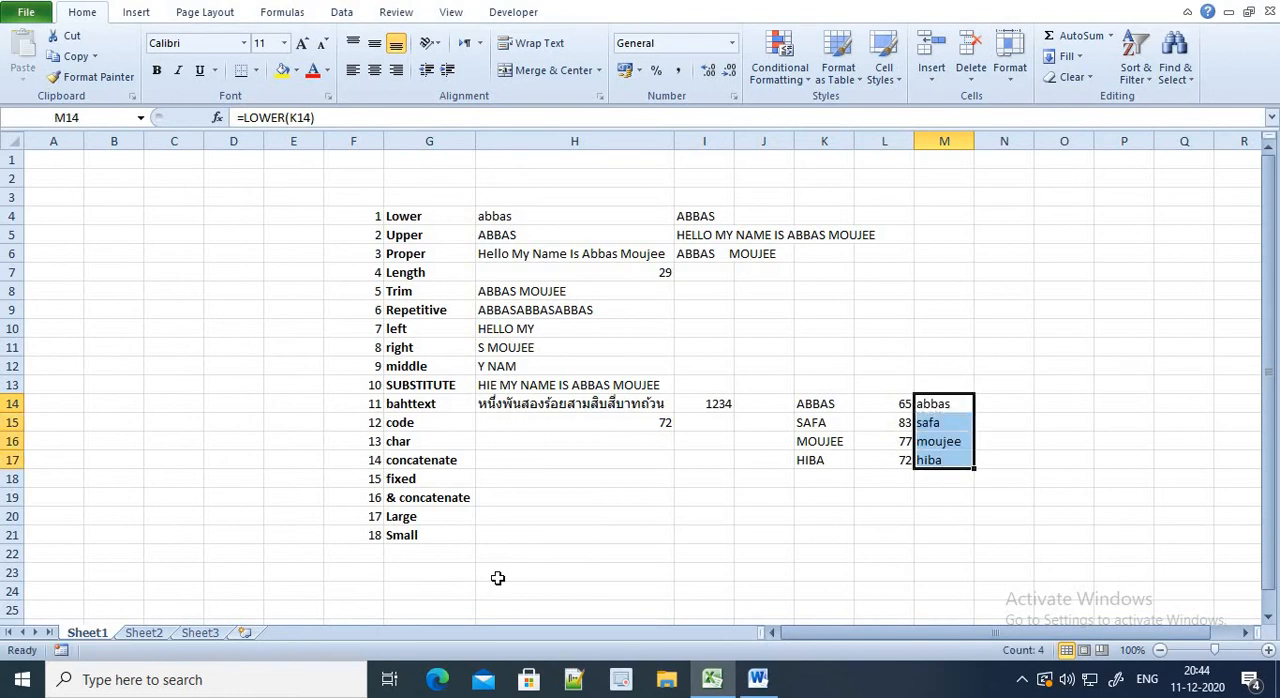
# Clear cell H15 and enter =CODE(M14) to get the code of the first lowercase name
pyautogui.press('Left')
pyautogui.press('Down')
pyautogui.press('Up')
pyautogui.press('Left')
pyautogui.press('Left')
pyautogui.press('Left')
pyautogui.press('Left')
pyautogui.press('Down')
pyautogui.press('Down')
pyautogui.press('Up')
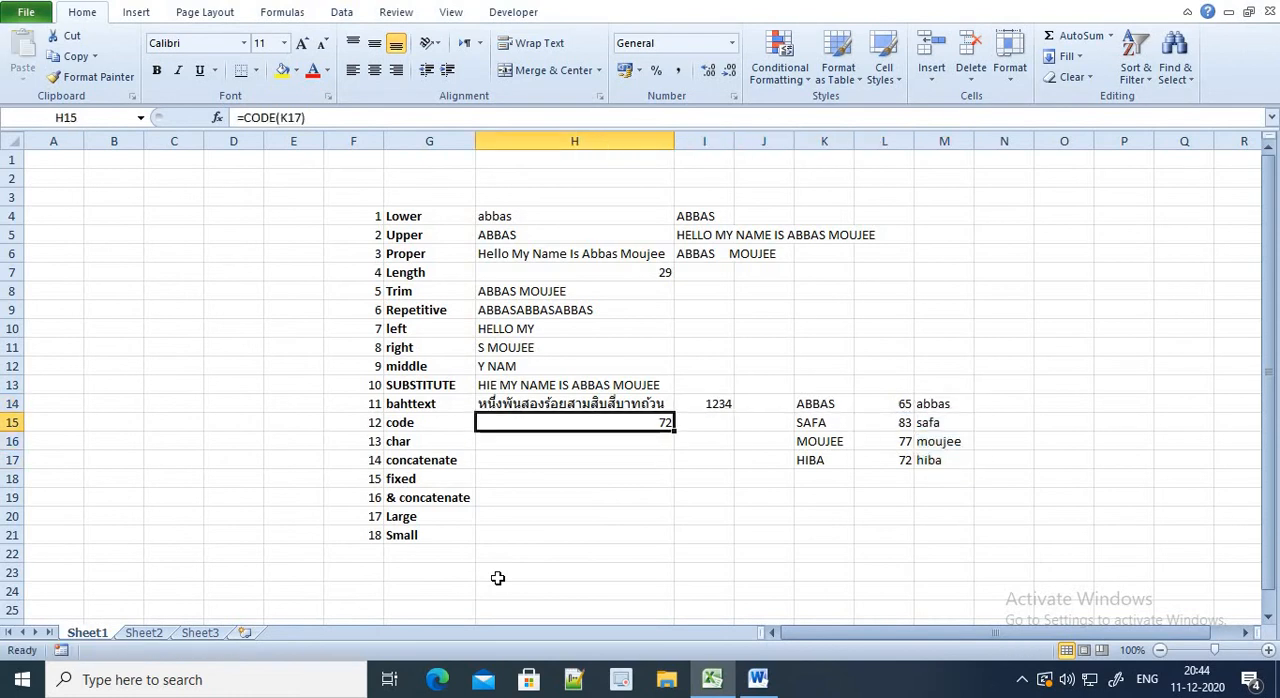
pyautogui.press('Delete')
pyautogui.write('=CODE(')
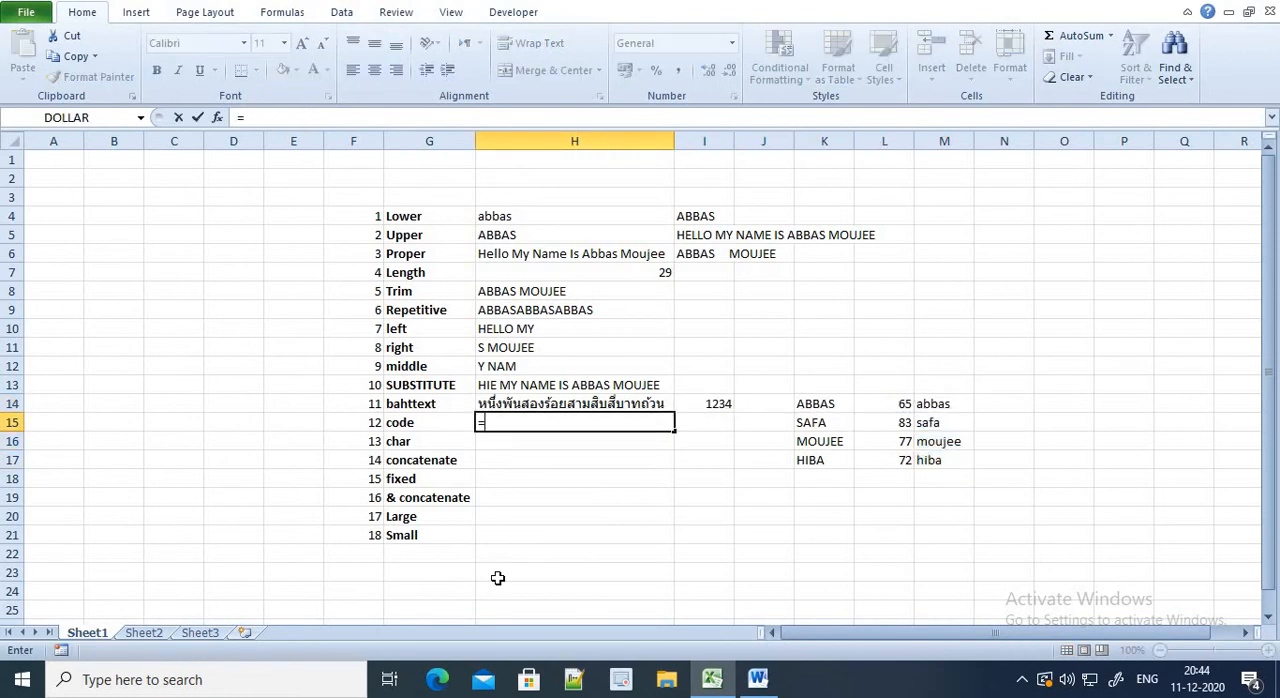
pyautogui.press('Right')
pyautogui.press('Up')
pyautogui.press('Right')
pyautogui.press('Right')
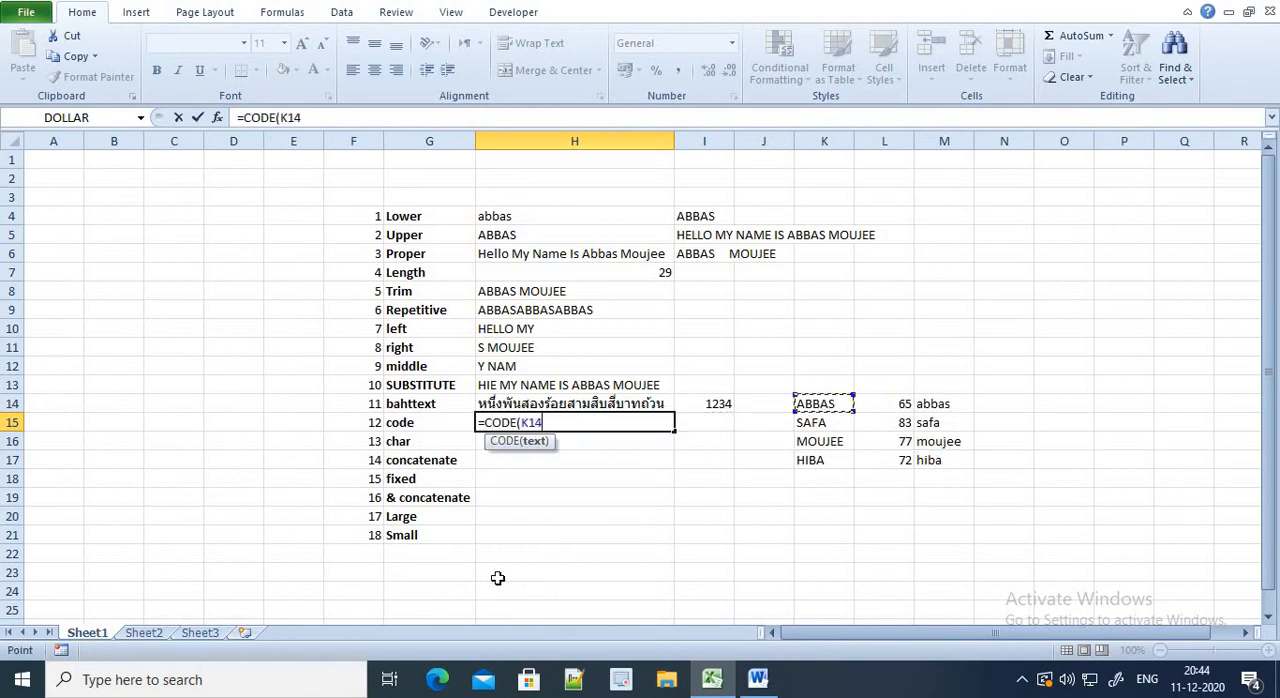
pyautogui.press('Right')
pyautogui.press('Right')
pyautogui.write(')')
pyautogui.press('Return')
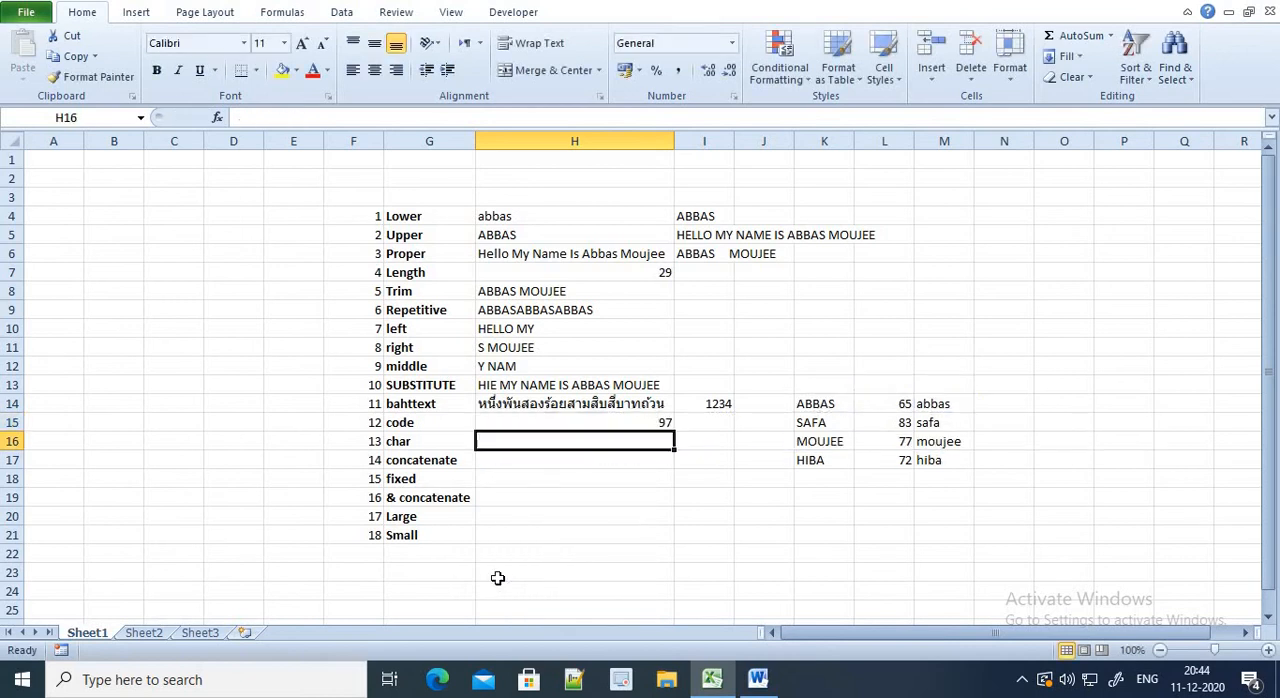
# Record the code 97 in cell N14 beside the first lowercase name
pyautogui.press('Right')
pyautogui.press('Right')
pyautogui.press('Up')
pyautogui.press('Up')
pyautogui.press('Right')
pyautogui.press('Up')
pyautogui.press('Right')
pyautogui.press('Right')
pyautogui.press('Up')
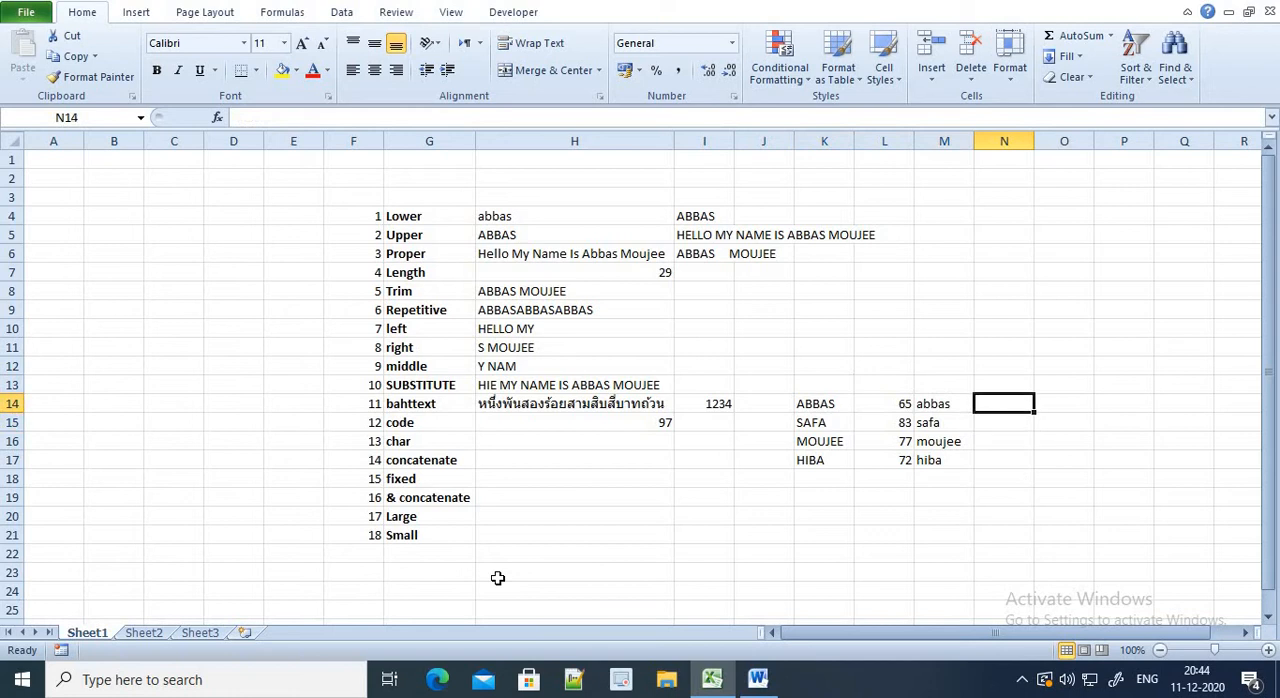
pyautogui.write('9')
pyautogui.press('Left')
pyautogui.press('Left')
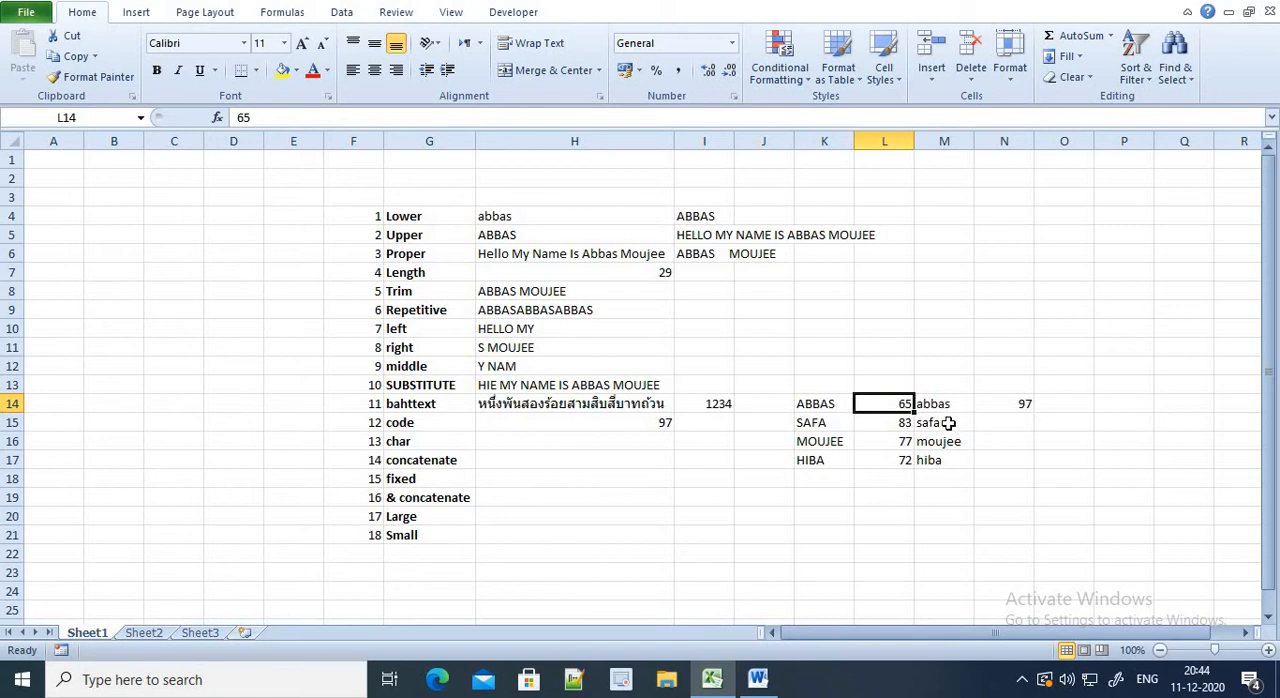
# Compare the uppercase name in K14 and its code with the lowercase name in M14 and its code in N14
pyautogui.click(812, 405)
pyautogui.click(993, 405)
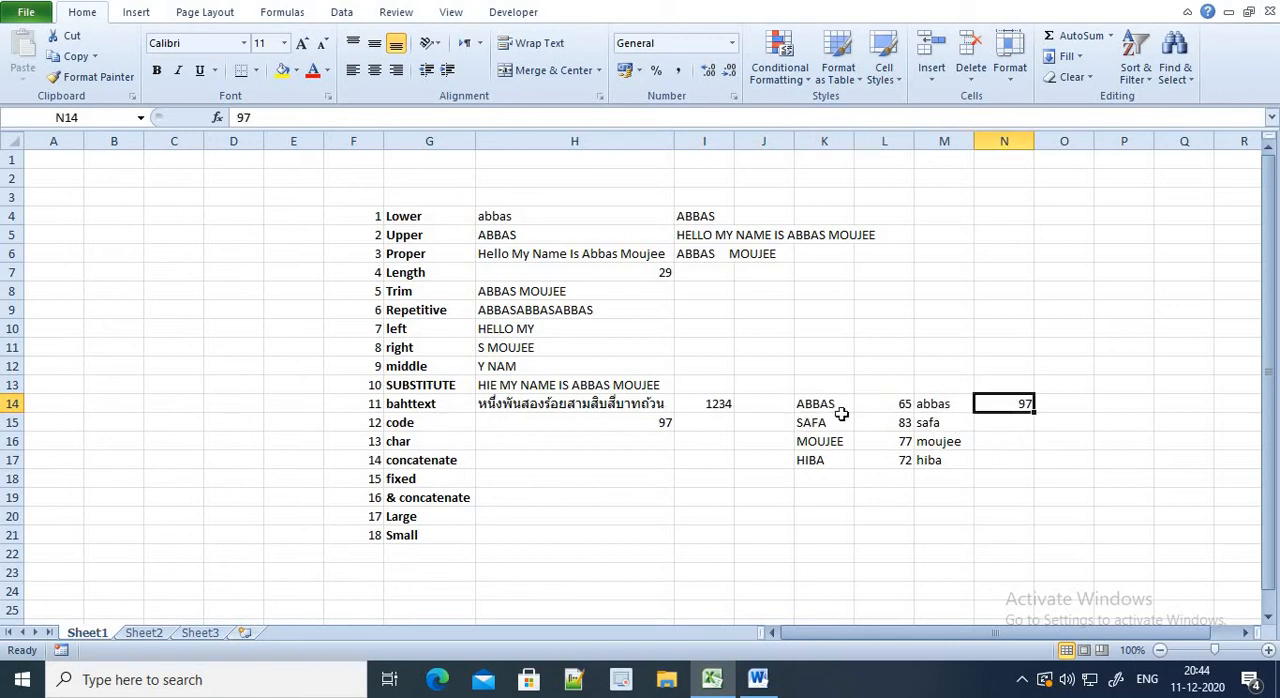
pyautogui.click(838, 420)
pyautogui.click(943, 404)
pyautogui.click(833, 405)
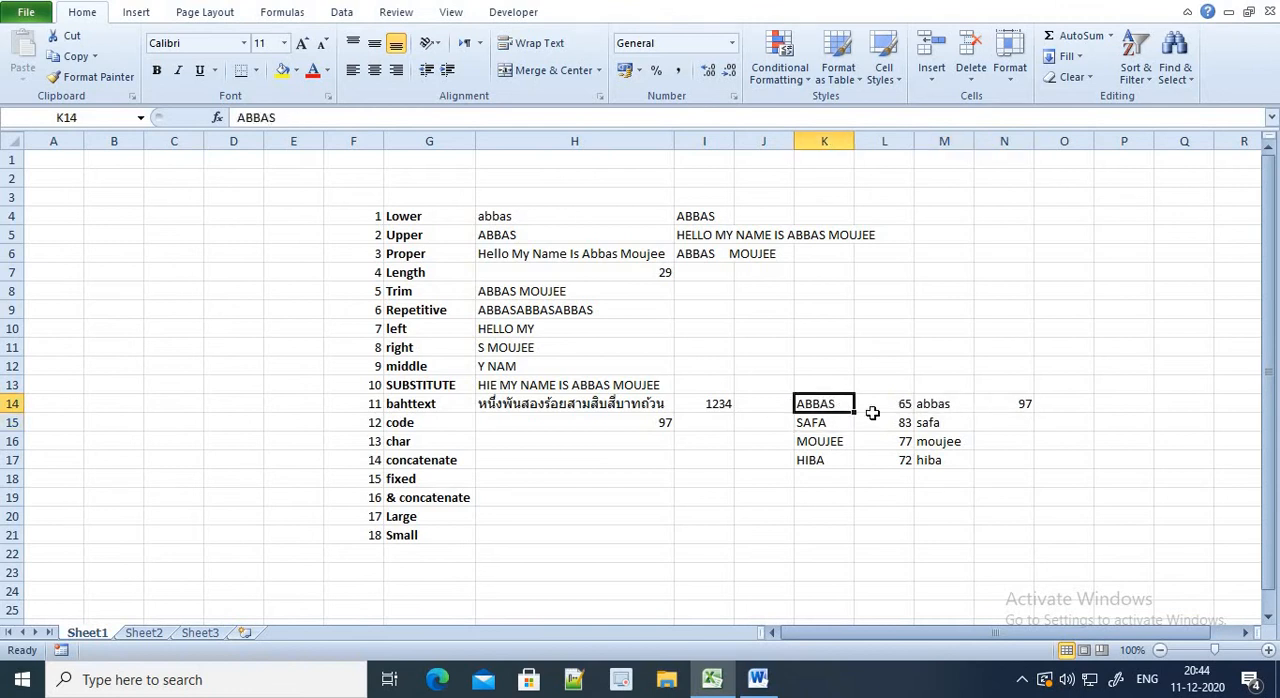
# Enter =CODE(M15) in cell H15 to get the code of the second lowercase name
pyautogui.click(931, 408)
pyautogui.click(605, 422)
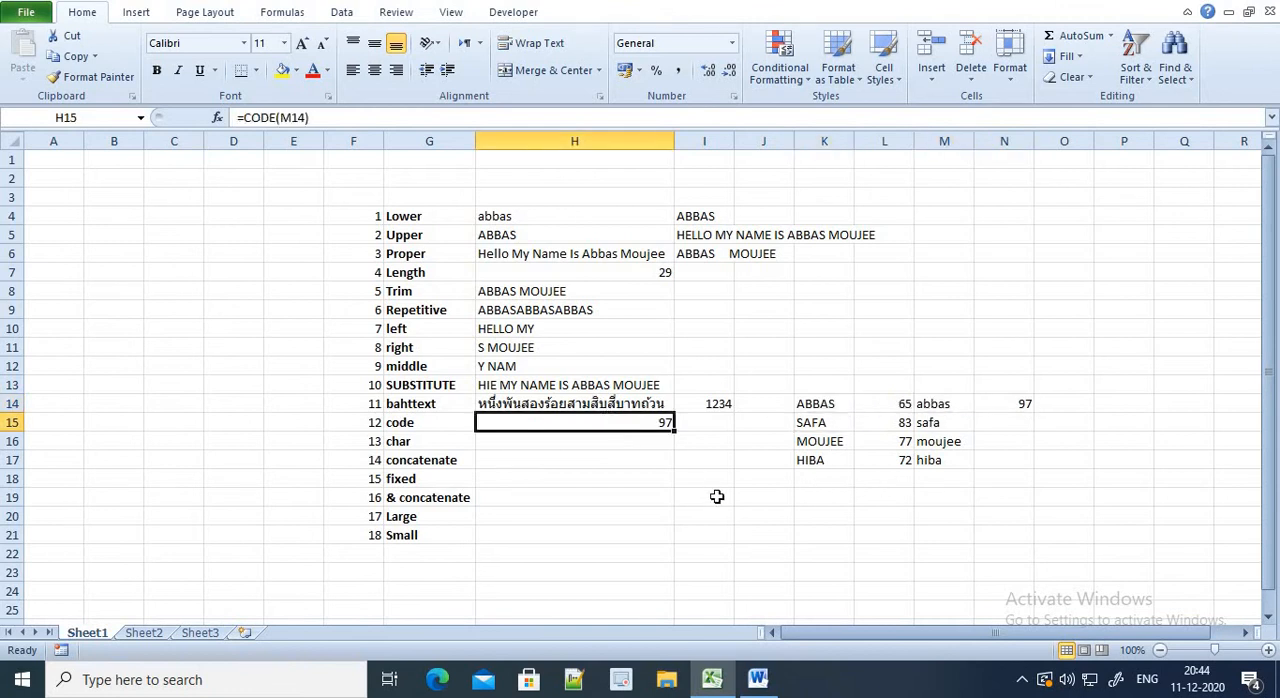
pyautogui.write('=CODE(')
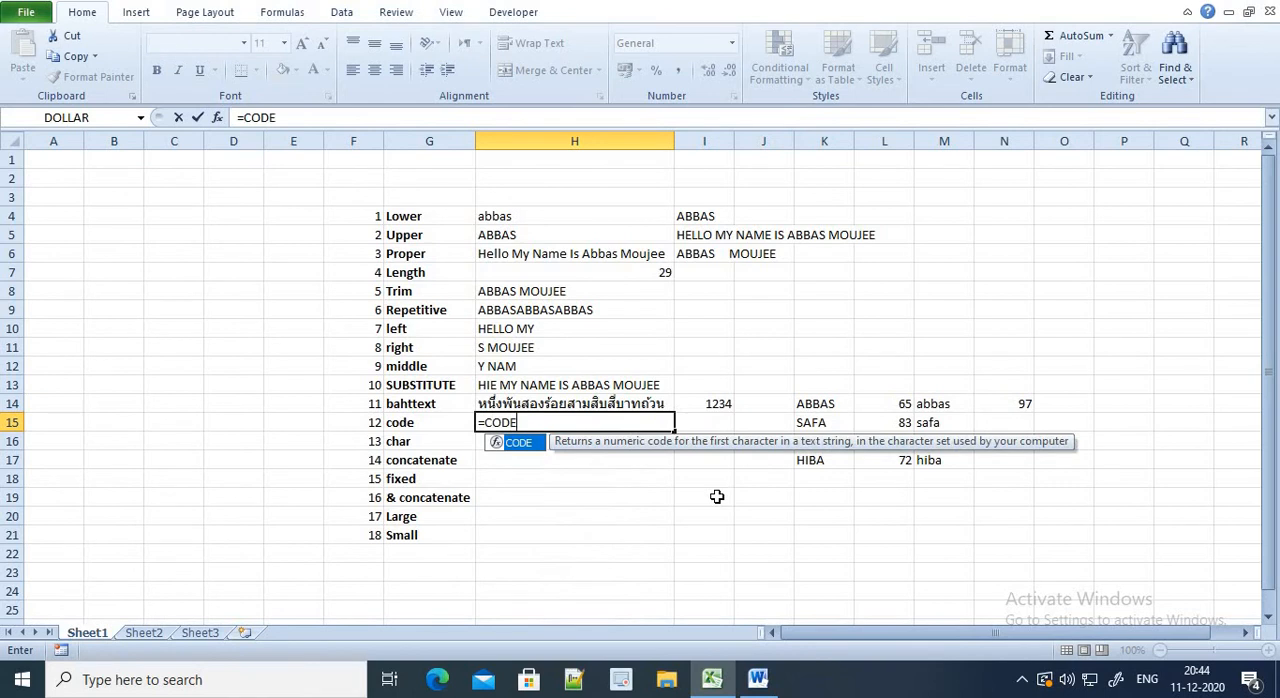
pyautogui.press('Right')
pyautogui.press('Right')
pyautogui.press('Right')
pyautogui.press('Right')
pyautogui.press('Right')
pyautogui.press('Right')
pyautogui.press('Left')
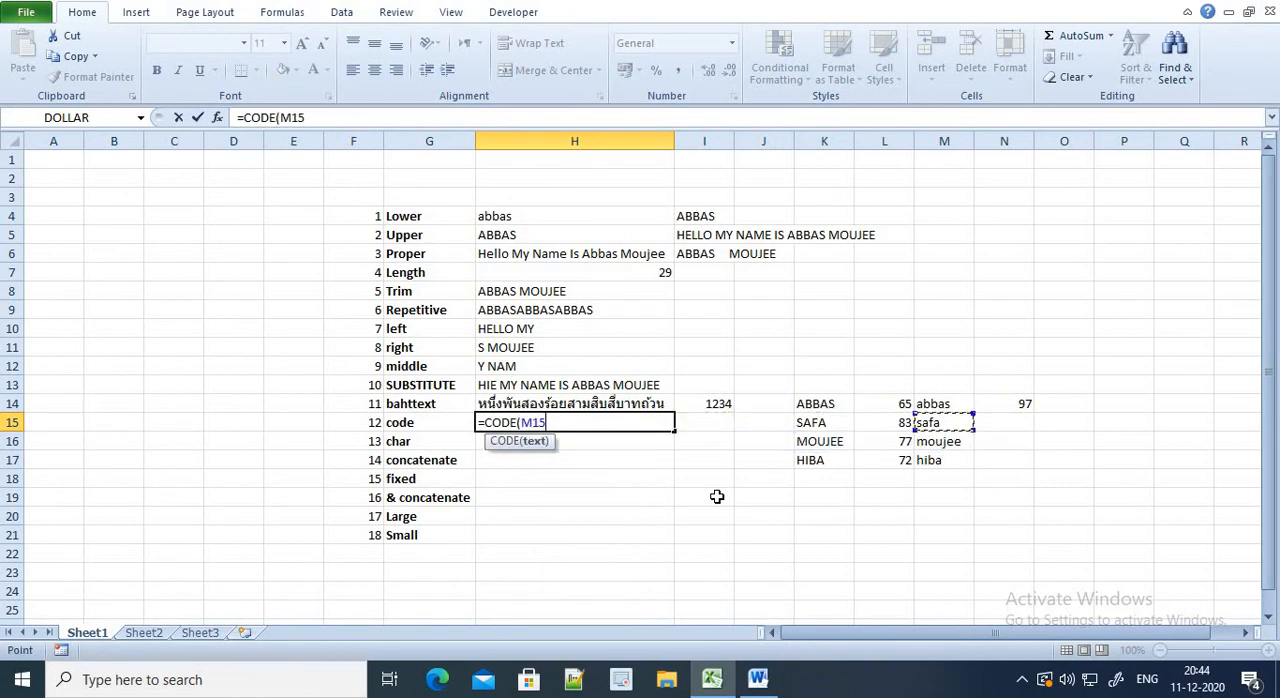
pyautogui.write(')')
pyautogui.press('Return')
# Record the code 115 in cell N15 beside the second lowercase name
pyautogui.press('Right')
pyautogui.press('Right')
pyautogui.press('Right')
pyautogui.press('Right')
pyautogui.press('Right')
pyautogui.press('Up')
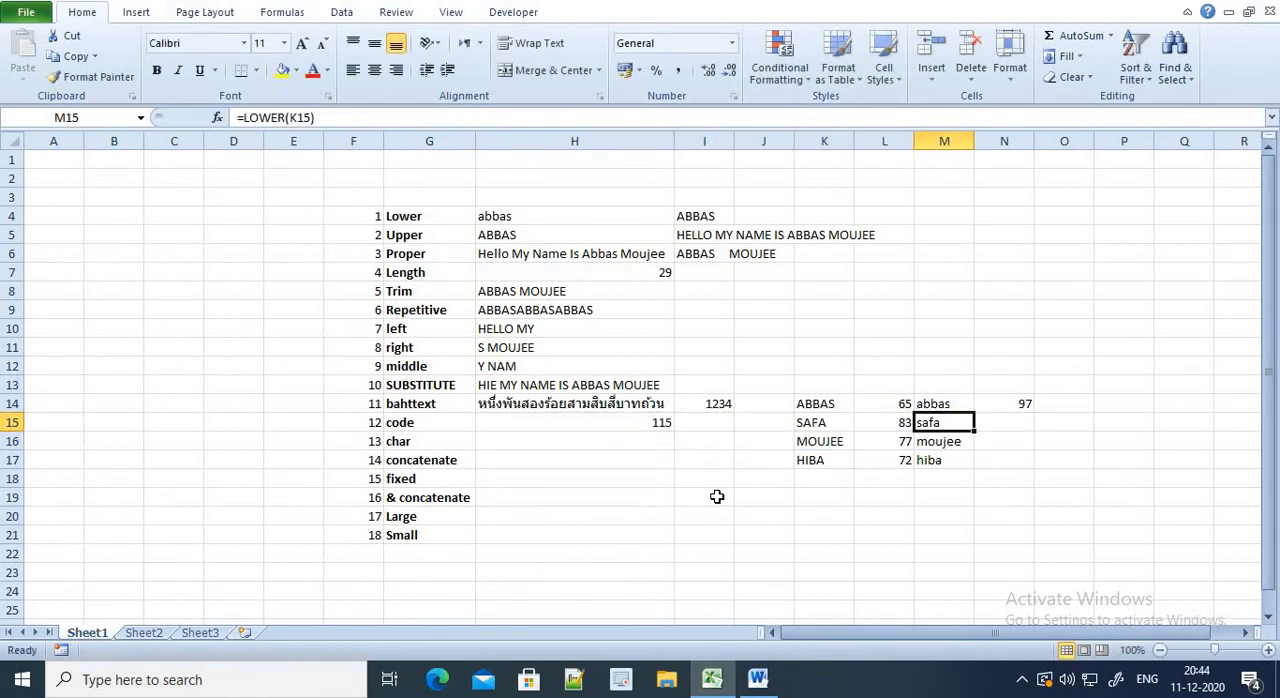
pyautogui.press('Right')
pyautogui.write('115')
pyautogui.press('Return')
# Replace the formula in cell H15 with =CODE(M16) for the third lowercase name
pyautogui.press('Left')
pyautogui.press('Left')
pyautogui.press('Left')
pyautogui.press('Left')
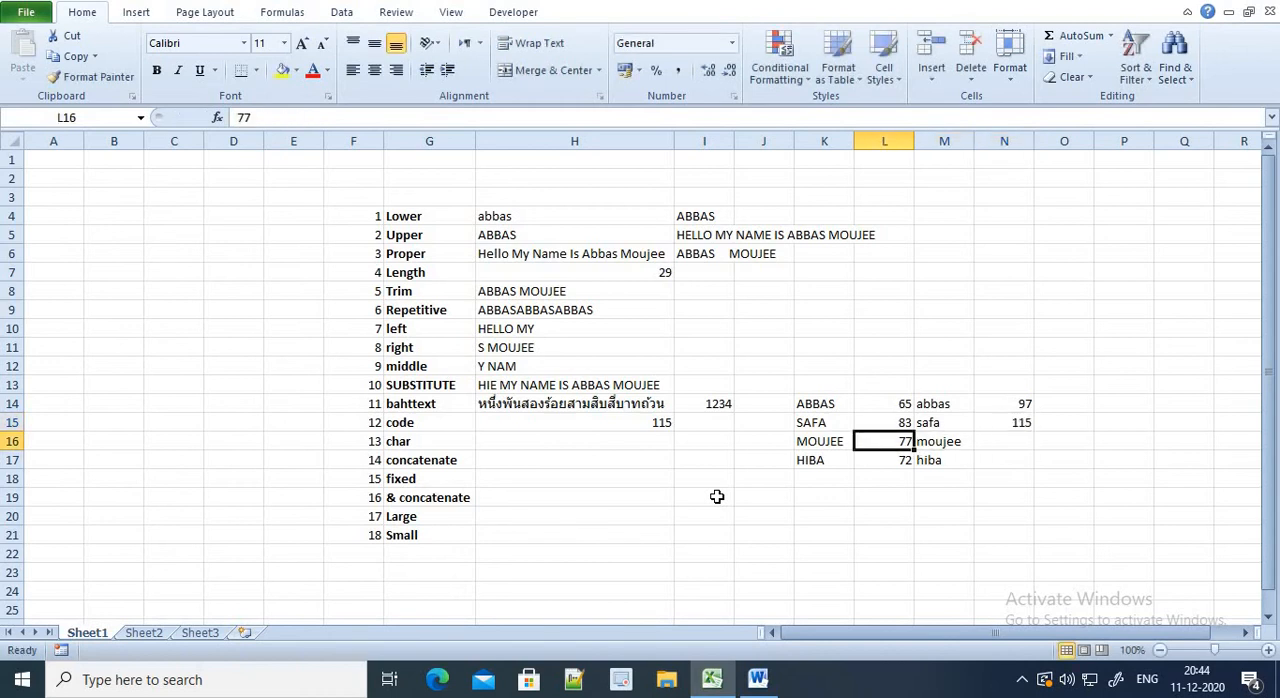
pyautogui.press('Up')
pyautogui.press('Left')
pyautogui.press('Left')
pyautogui.write('=MO')
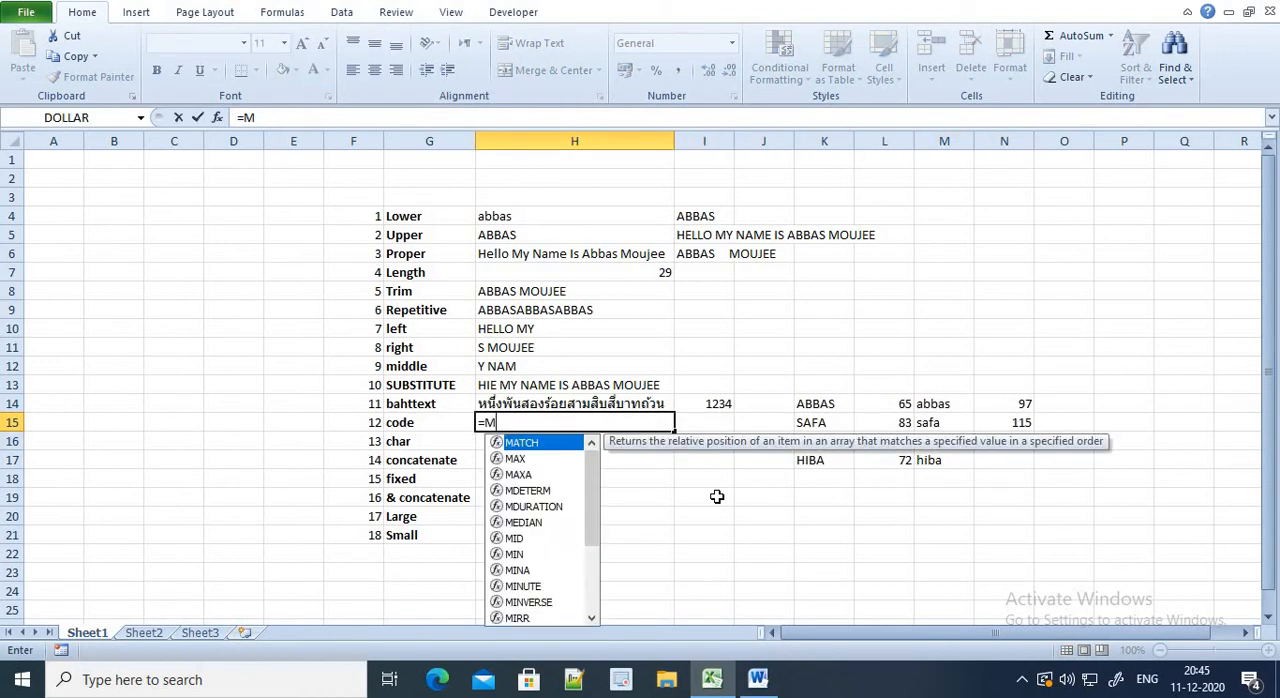
pyautogui.press('BackSpace')
pyautogui.press('BackSpace')
pyautogui.write('COD')
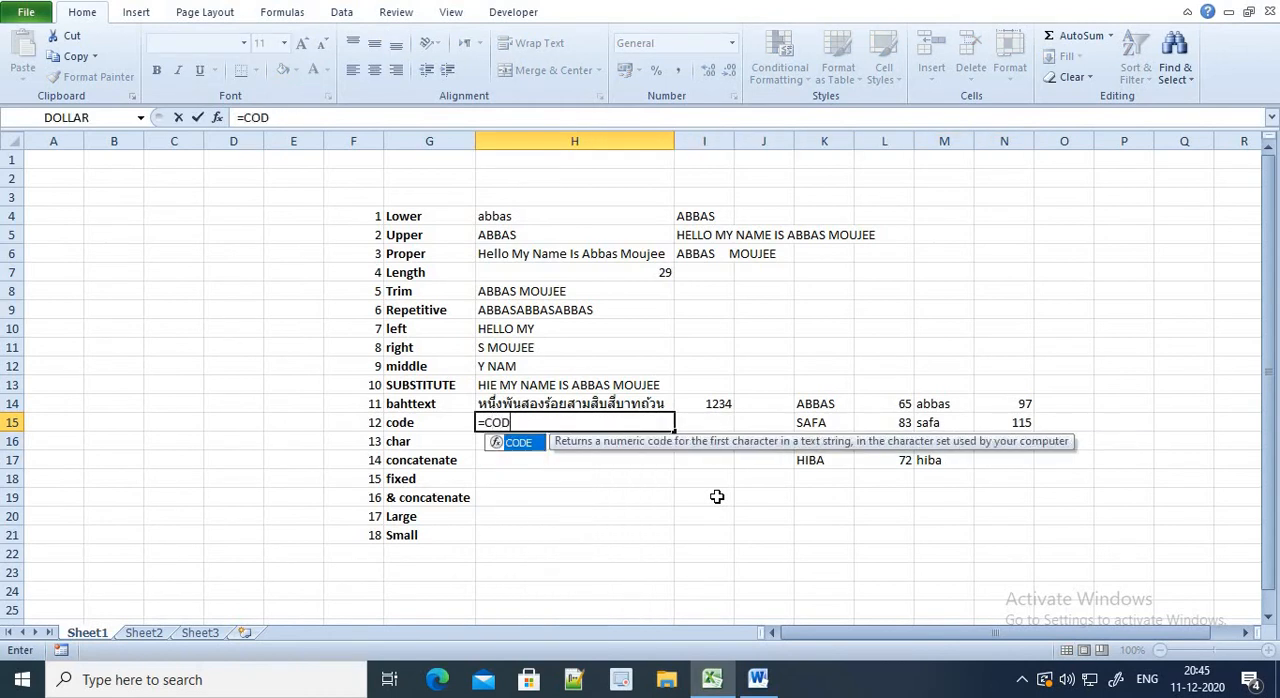
pyautogui.write('W')
pyautogui.press('BackSpace')
pyautogui.write('E(')
pyautogui.press('Right')
pyautogui.press('Right')
pyautogui.press('Right')
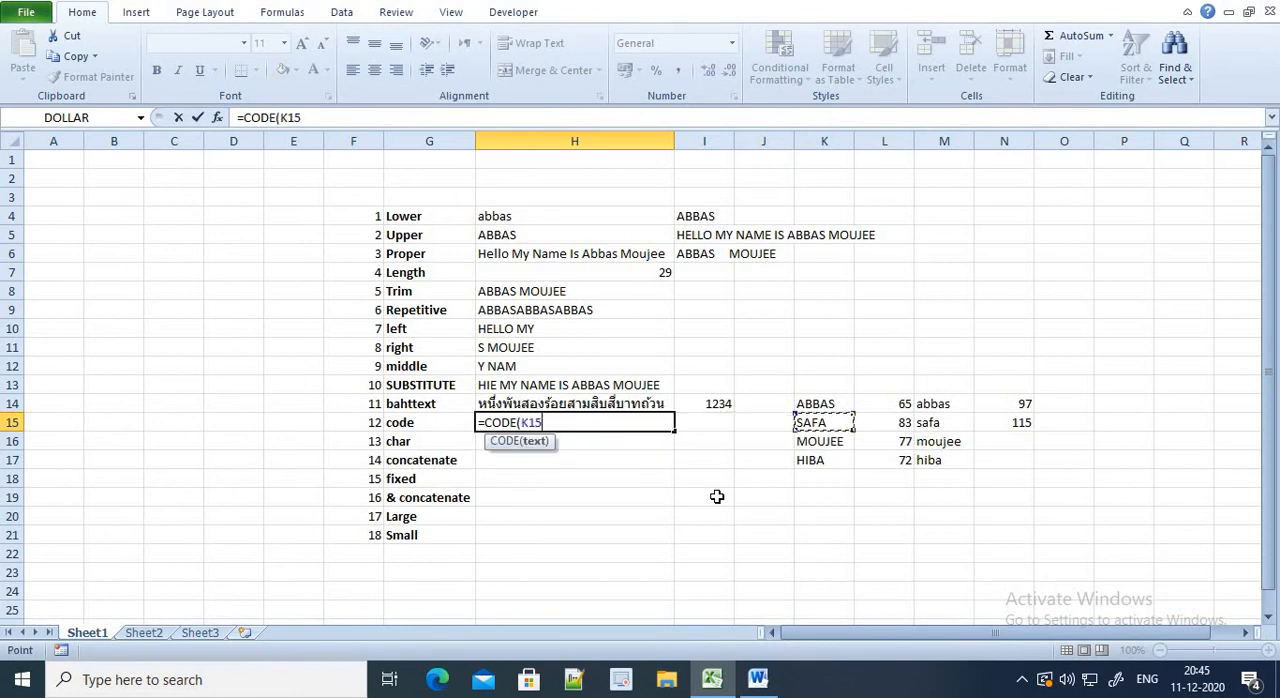
pyautogui.press('Right')
pyautogui.press('Down')
# Record the code 109 in cell N16 beside the third lowercase name
pyautogui.press('Right')
pyautogui.write(')')
pyautogui.press('Return')
pyautogui.press('Right')
pyautogui.press('Right')
pyautogui.press('Right')
pyautogui.press('Right')
pyautogui.press('Right')
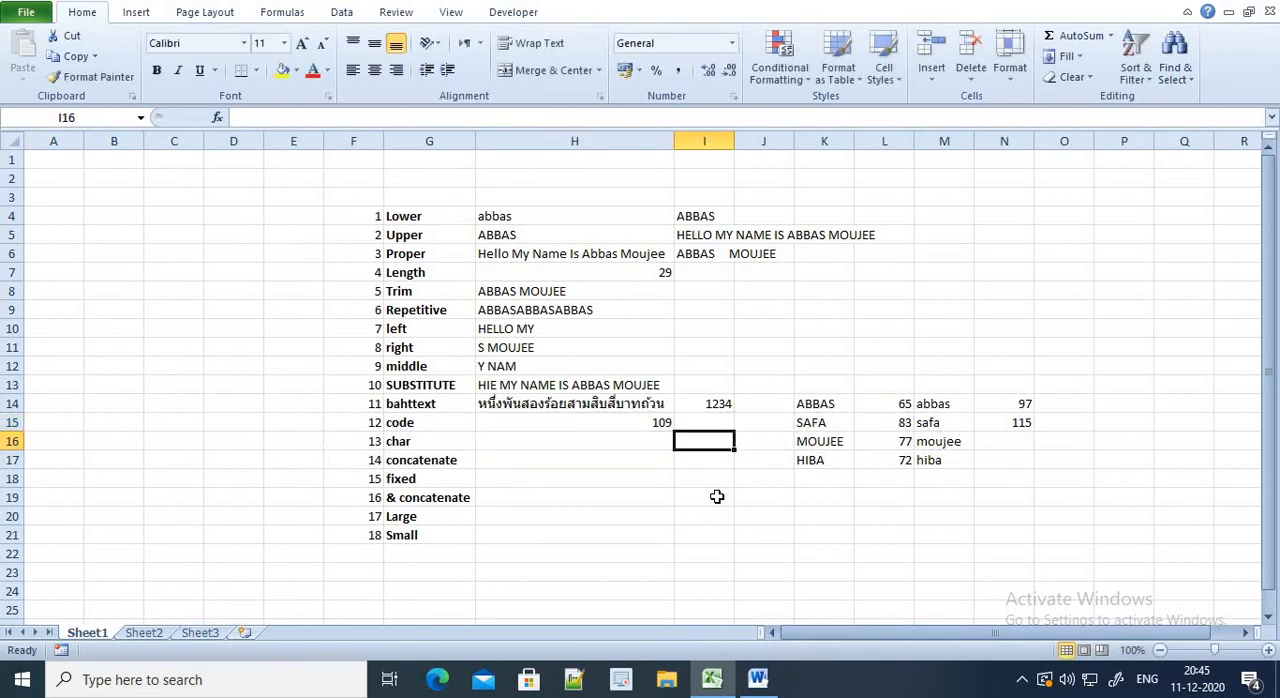
pyautogui.press('Right')
pyautogui.write('109')
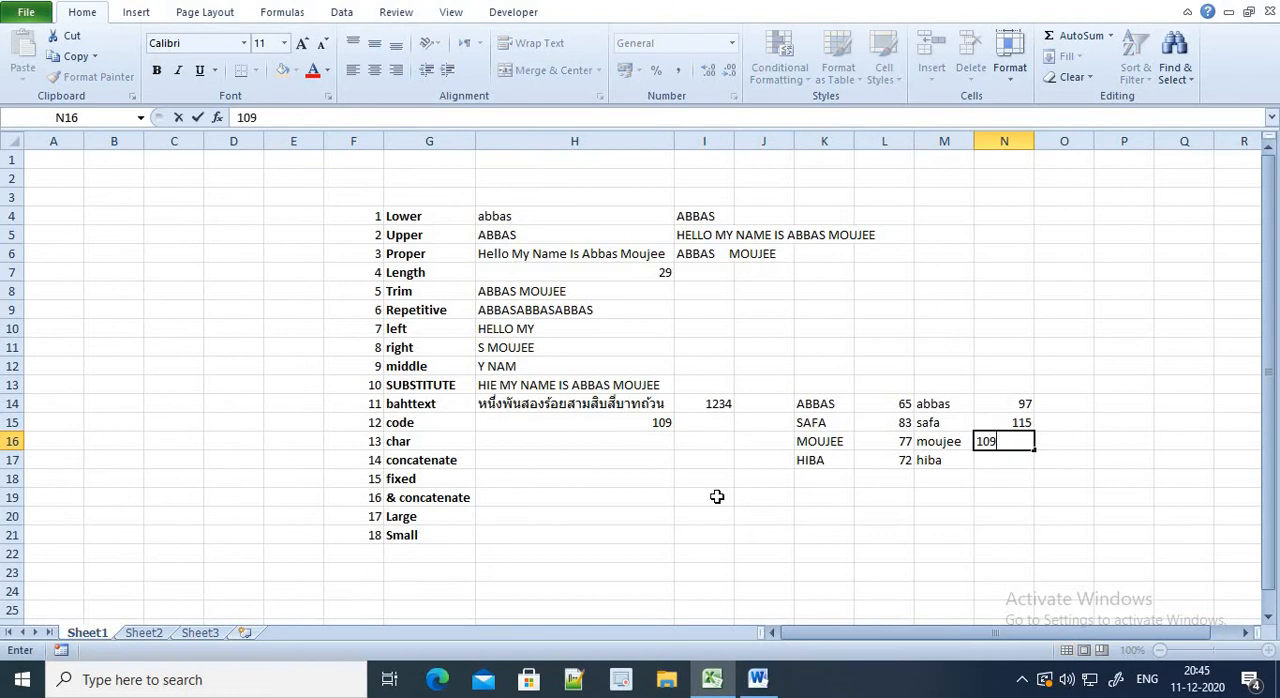
pyautogui.press('Return')
# Replace the formula in cell H15 with =CODE(M17) for the fourth lowercase name
pyautogui.press('Left')
pyautogui.press('Left')
pyautogui.press('Up')
pyautogui.press('Left')
pyautogui.press('Left')
pyautogui.press('Left')
pyautogui.press('Left')
pyautogui.press('Up')
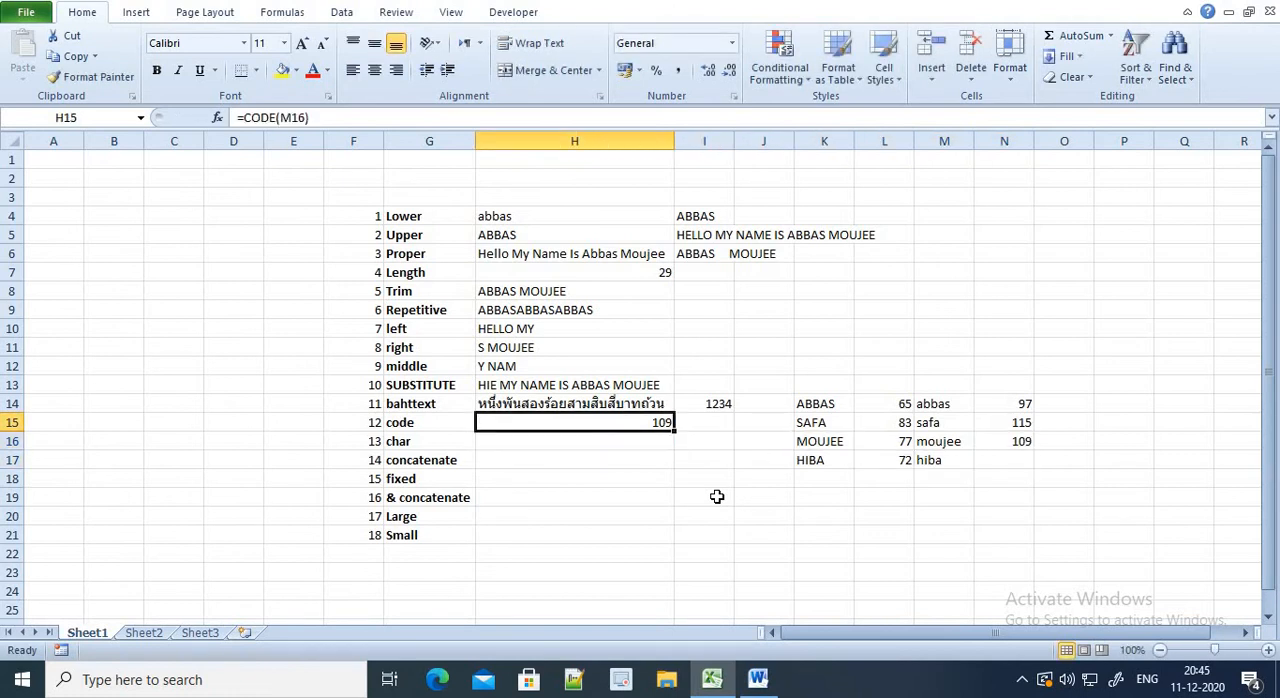
pyautogui.write('=CO')
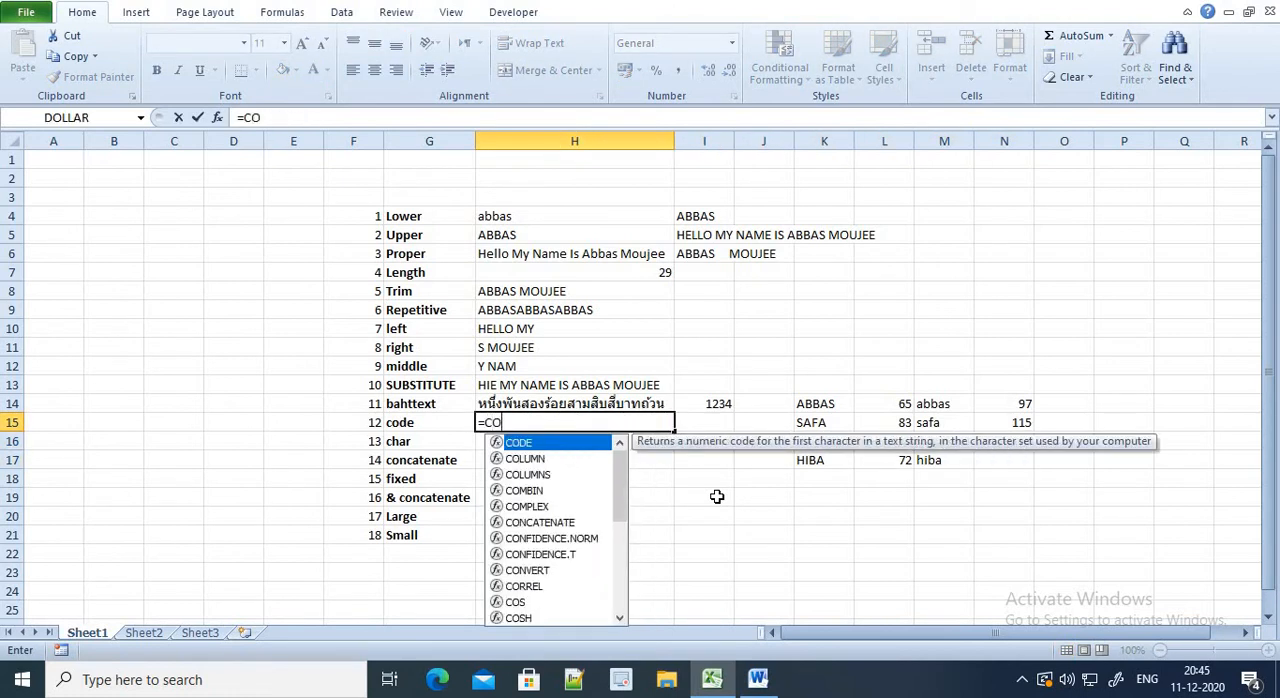
pyautogui.write('DE(')
pyautogui.press('Right')
pyautogui.press('Right')
pyautogui.press('Right')
pyautogui.press('Down')
pyautogui.press('Right')
pyautogui.press('Right')
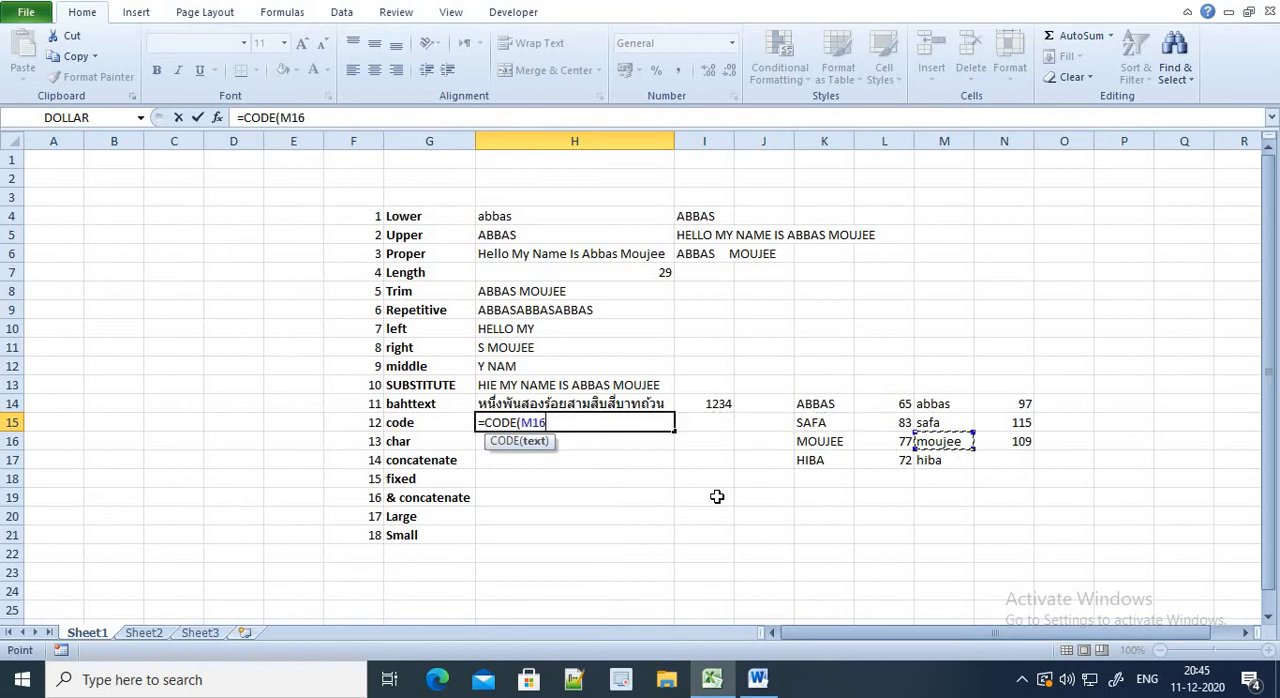
pyautogui.press('Down')
pyautogui.write(')')
pyautogui.press('Return')
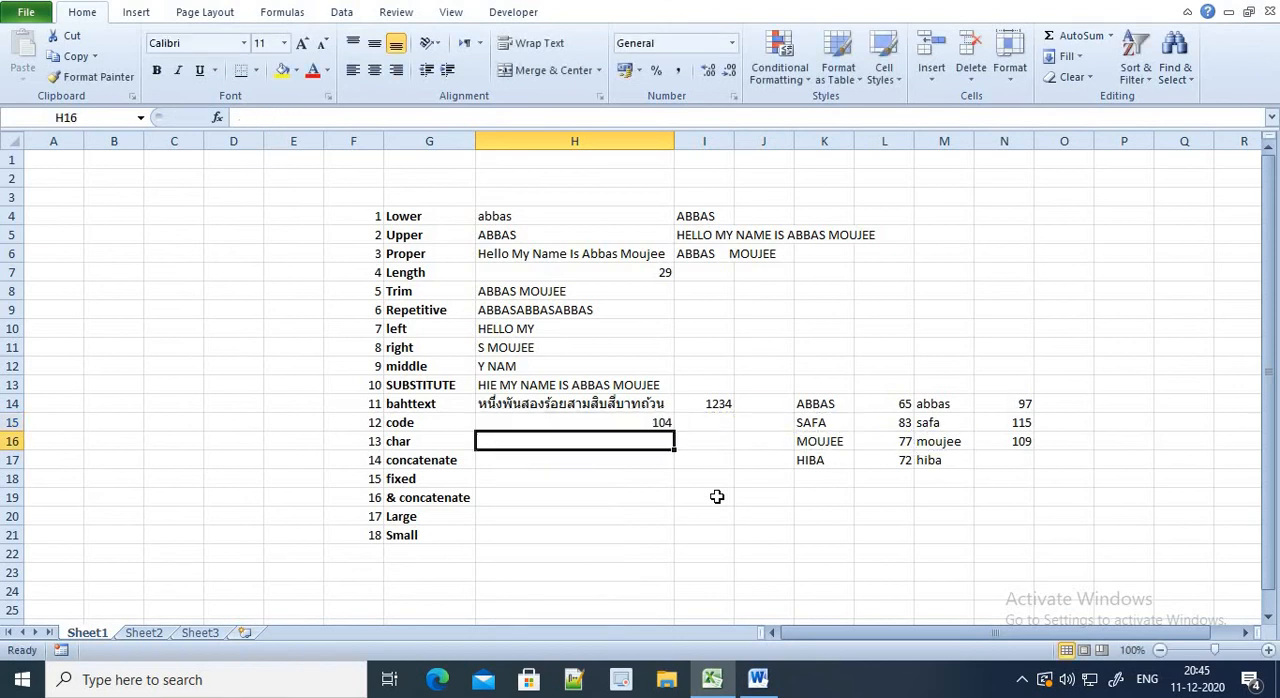
# Record the code 104 in cell N17 beside the fourth lowercase name
pyautogui.press('Right')
pyautogui.press('Right')
pyautogui.press('Right')
pyautogui.press('Right')
pyautogui.press('Right')
pyautogui.press('Right')
pyautogui.press('Down')
pyautogui.write('104')
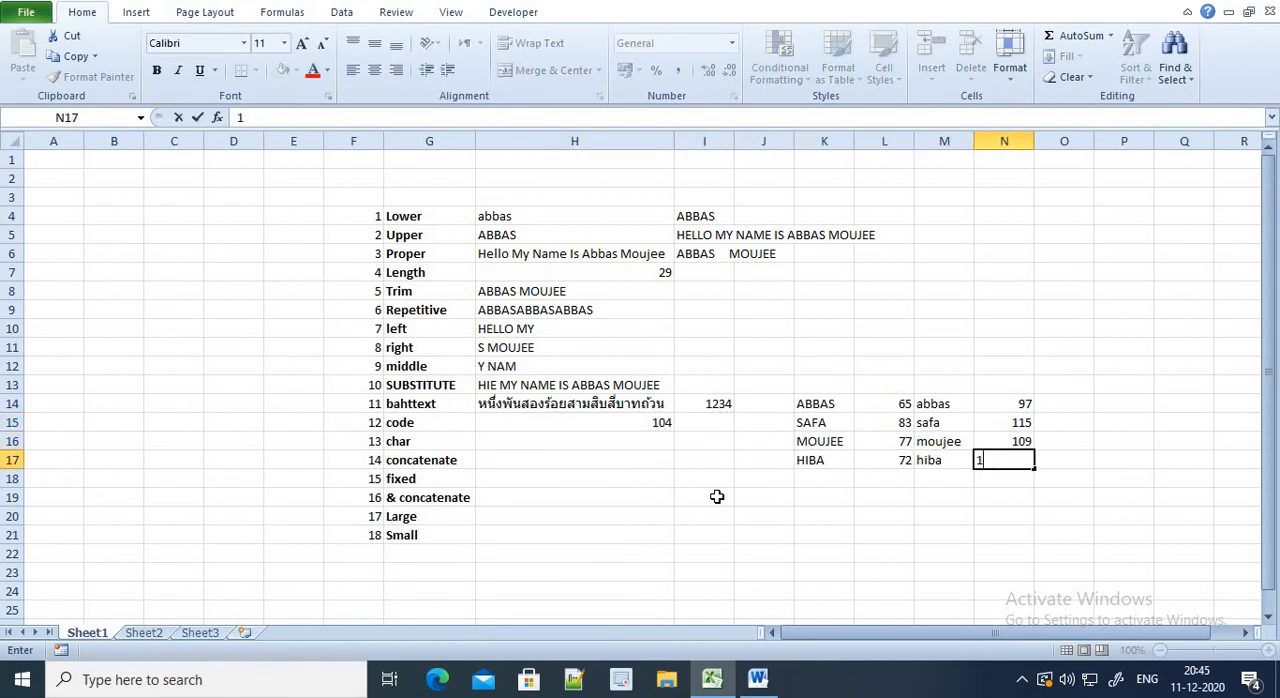
pyautogui.press('Return')
# Review the CODE formula in H15 and the table of uppercase and lowercase names with their codes
pyautogui.press('Left')
pyautogui.press('Left')
pyautogui.press('Left')
pyautogui.press('Left')
pyautogui.press('Left')
pyautogui.press('Up')
pyautogui.press('Up')
pyautogui.press('Up')
pyautogui.press('Left')
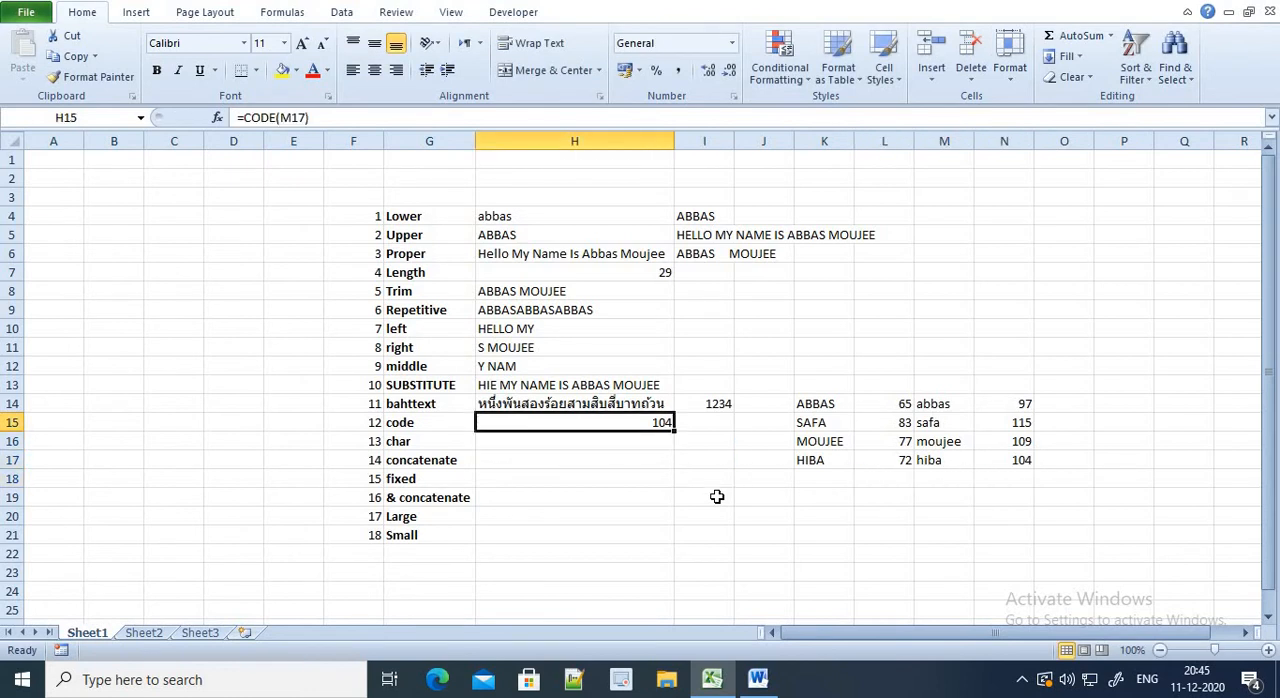
pyautogui.press('Right')
pyautogui.press('Right')
pyautogui.press('Right')
pyautogui.press('Right')
pyautogui.press('Up')
pyautogui.press('Right')
pyautogui.press('Down')
pyautogui.press('Left')
pyautogui.press('Down')
pyautogui.press('Down')
pyautogui.press('Left')
pyautogui.press('Down')
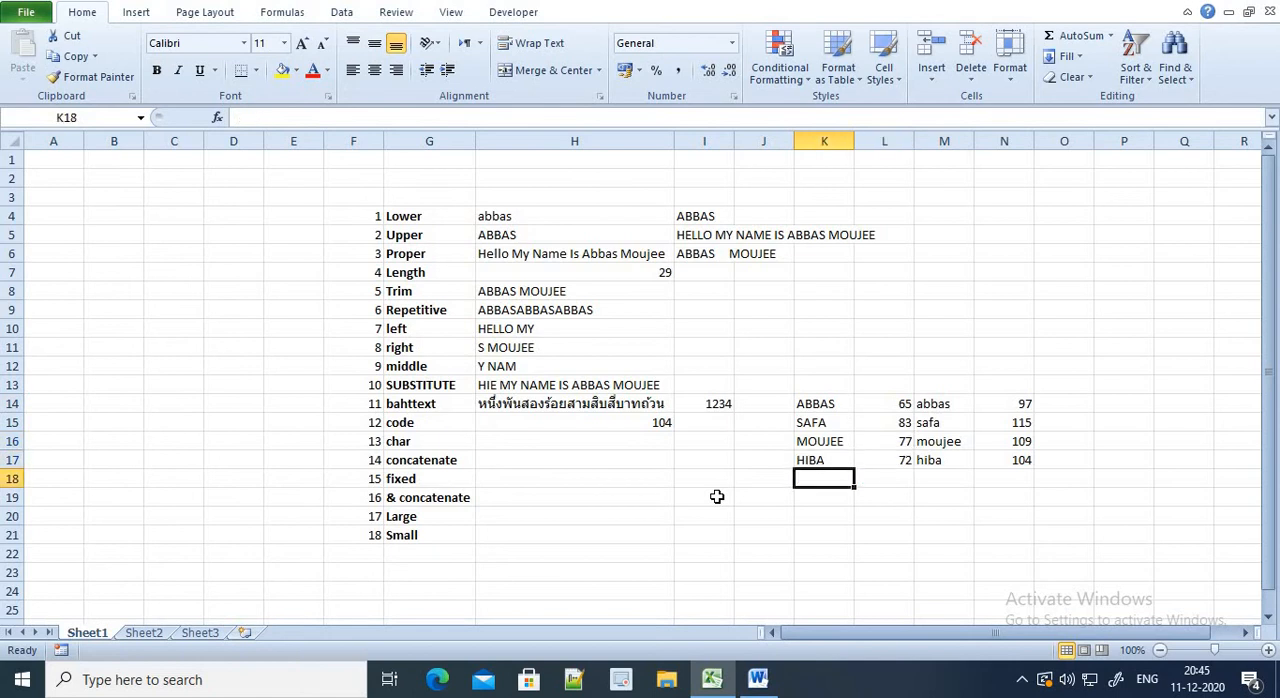
# Enter =CHAR(65) in cell H16 beside the char entry to convert the code into its character
pyautogui.press('Left')
pyautogui.press('Left')
pyautogui.press('Up')
pyautogui.press('Up')
pyautogui.press('Left')
pyautogui.write('=C')
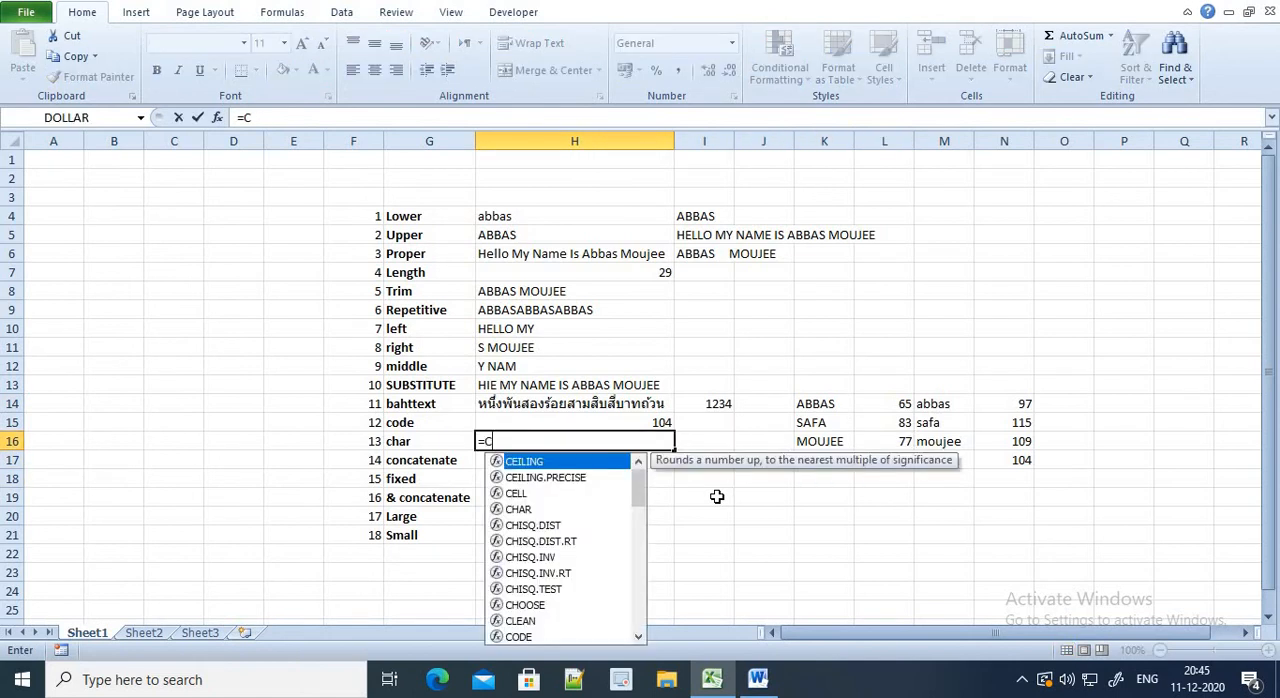
pyautogui.write('HAR(')
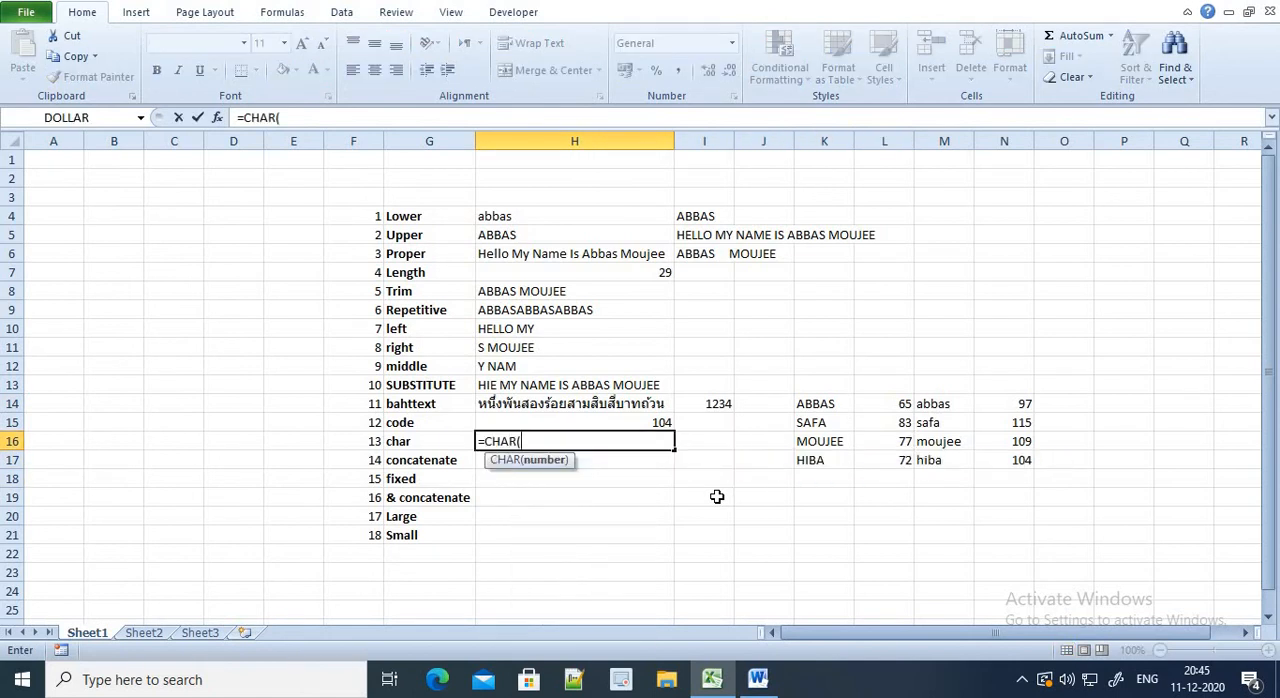
pyautogui.write('65')
pyautogui.press('Return')
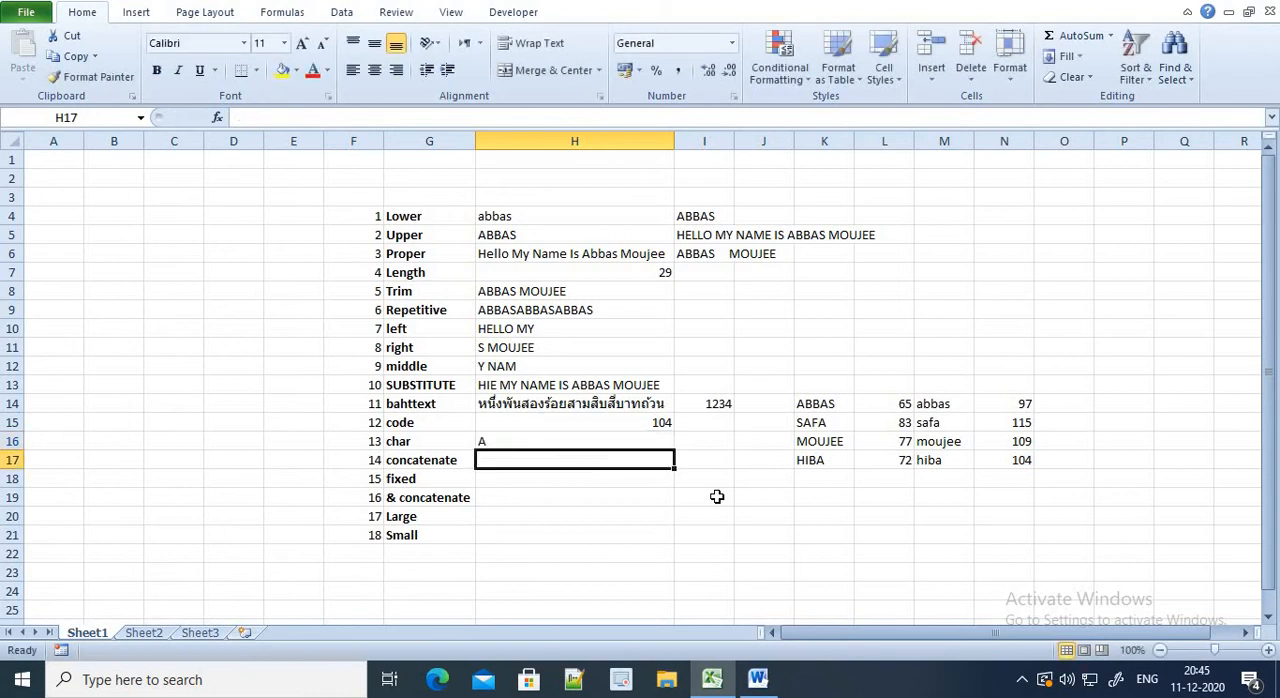
# Replace the formula in cell H16 with =CHAR(104) to convert that code into its character
pyautogui.press('Up')
pyautogui.write('=')
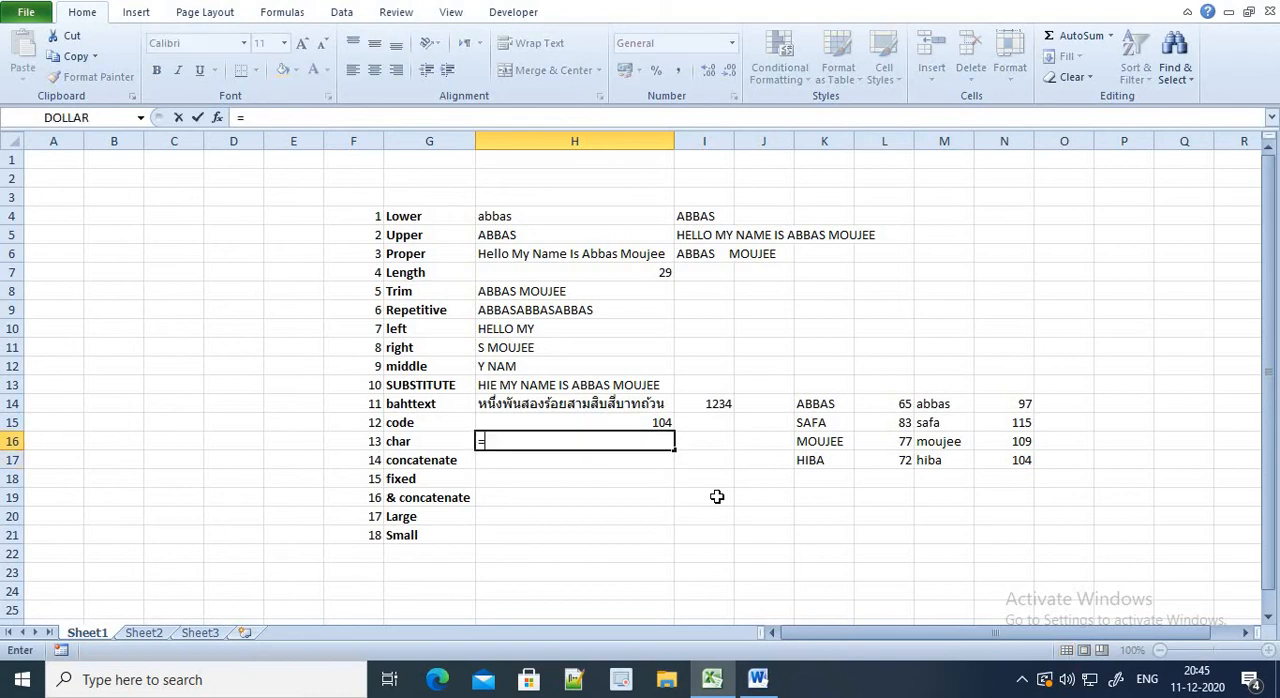
pyautogui.write('CHAR(')
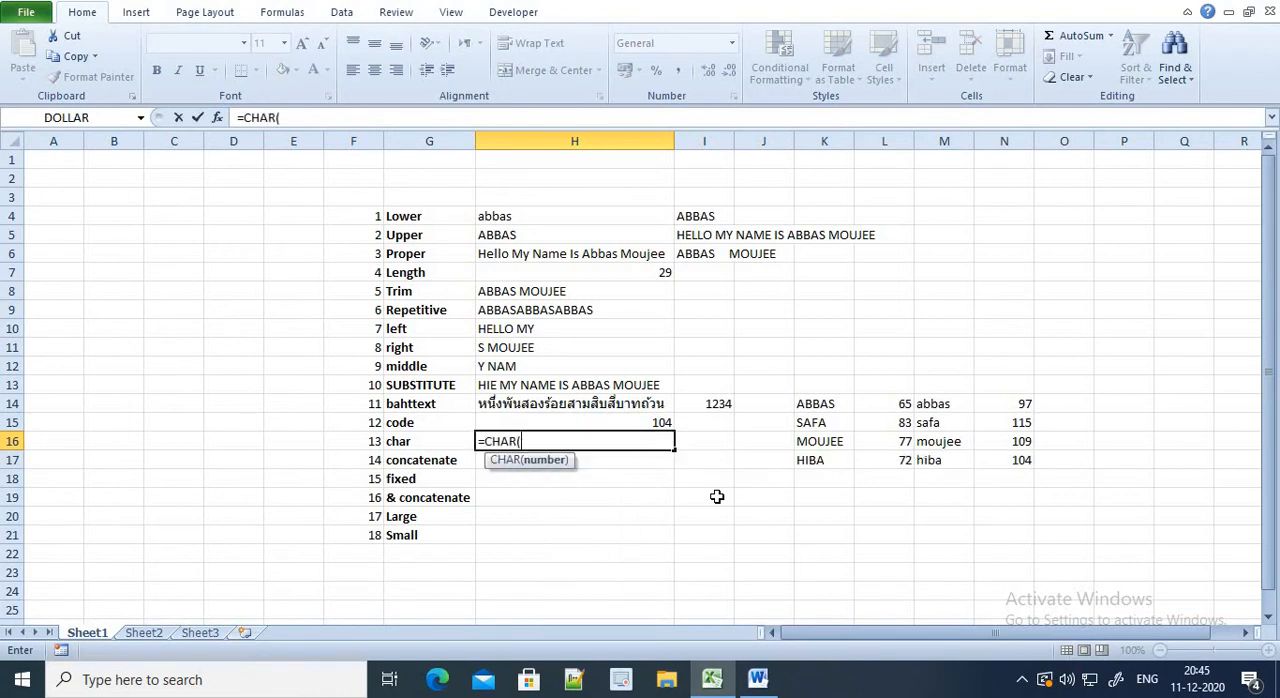
pyautogui.write('104)')
pyautogui.press('Return')
pyautogui.press('Up')
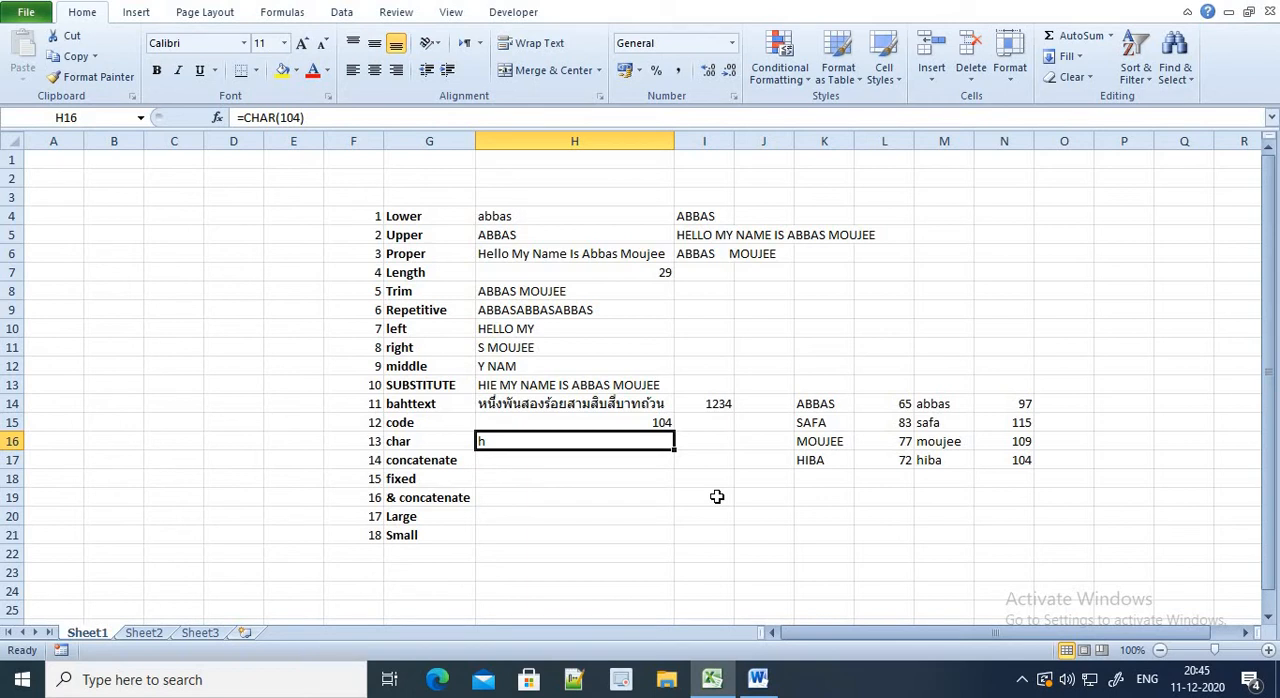
# Change the formula in cell H15 to =CODE("YAHOO"), accepting the proposed correction for the missing closing quote
pyautogui.press('Up')
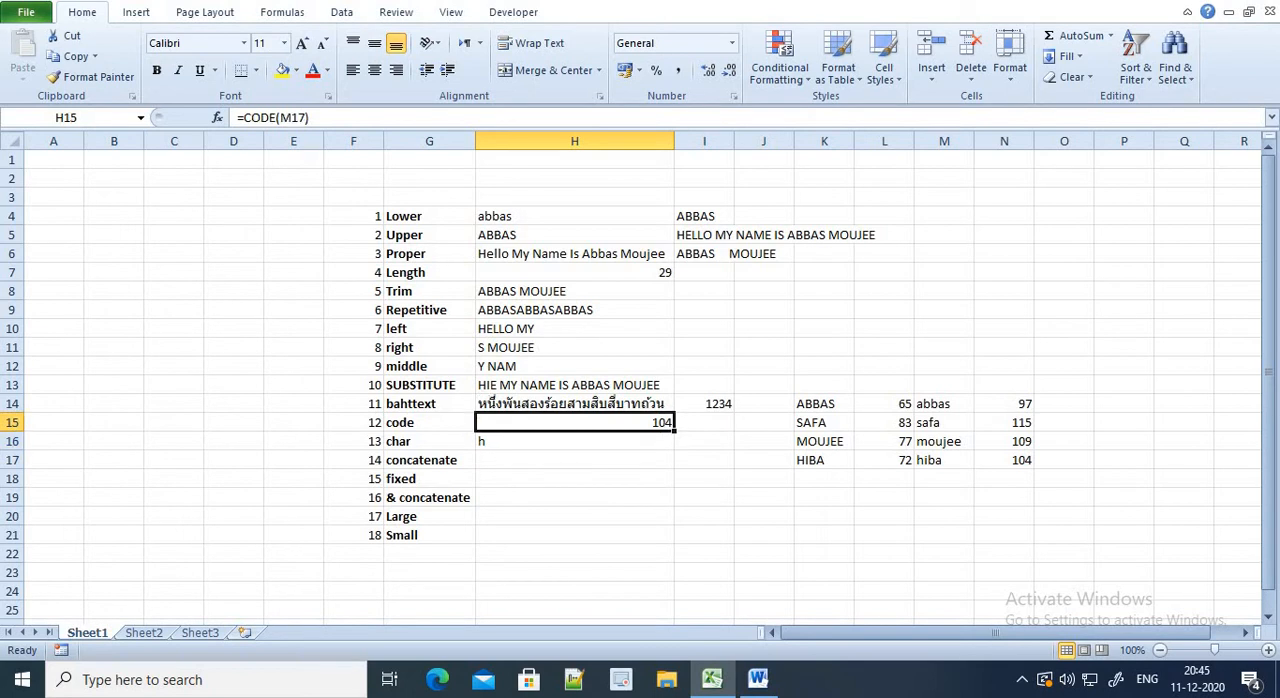
pyautogui.click(291, 117)
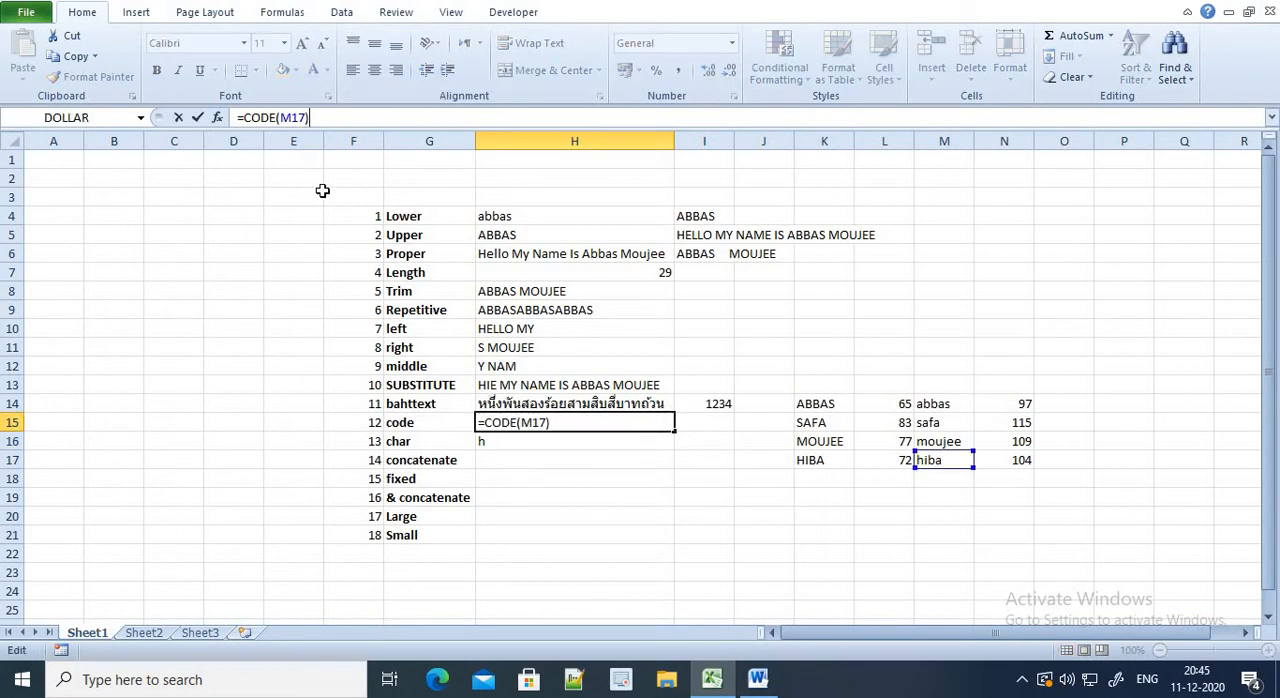
pyautogui.press('BackSpace')
pyautogui.press('BackSpace')
pyautogui.press('BackSpace')
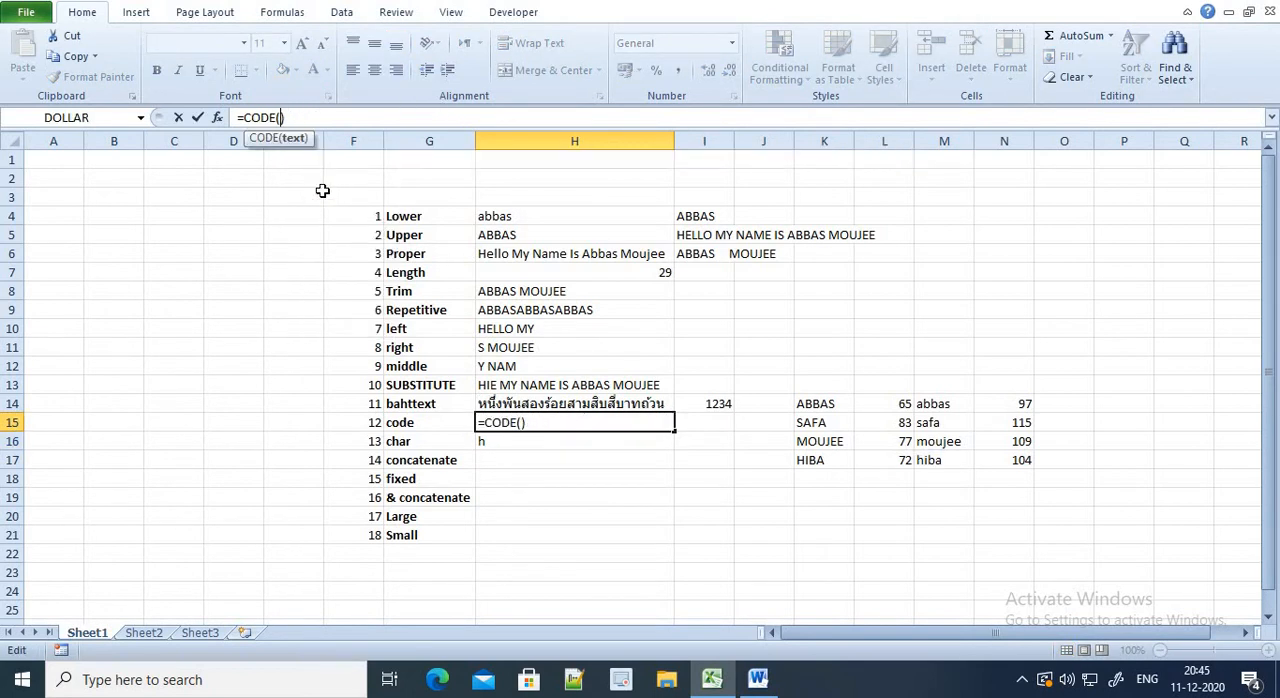
pyautogui.write('"')
pyautogui.write('yAHY')
pyautogui.press('BackSpace')
pyautogui.press('BackSpace')
pyautogui.press('BackSpace')
pyautogui.press('BackSpace')
pyautogui.write('Y')
pyautogui.press('BackSpace')
pyautogui.write('YAHH')
pyautogui.press('BackSpace')
pyautogui.write('OO')
pyautogui.press('Return')
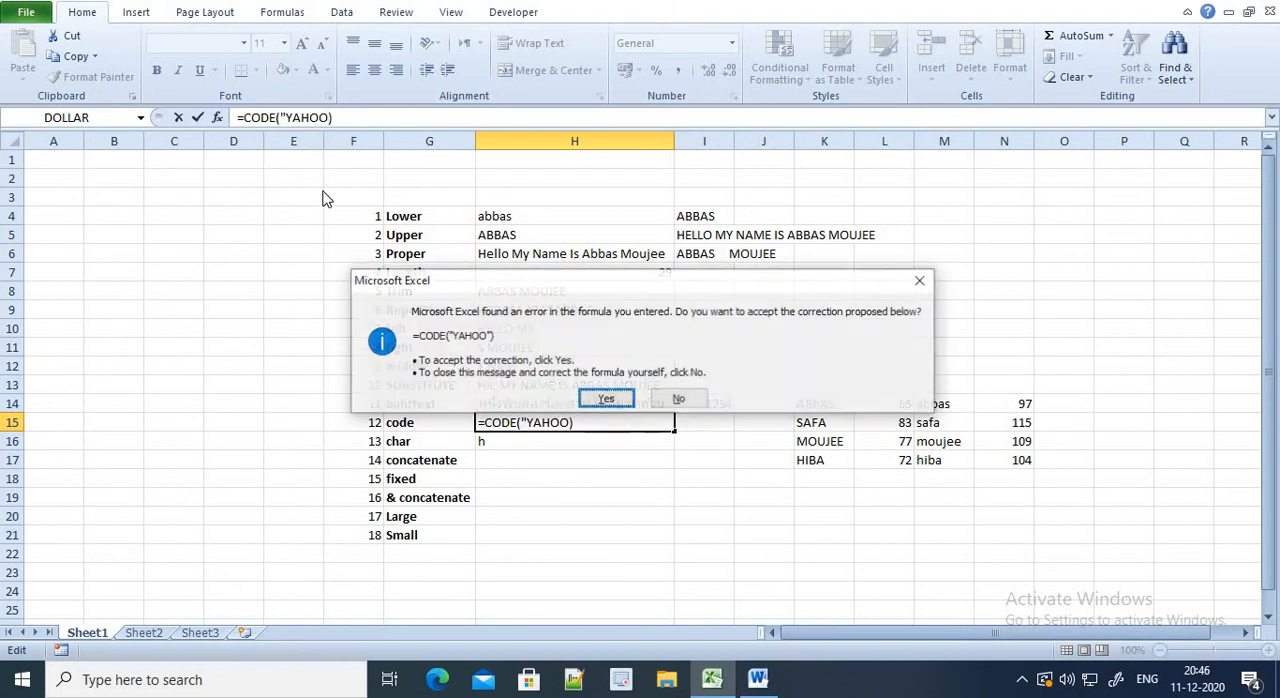
pyautogui.press('Return')
pyautogui.press('Up')
pyautogui.press('Down')
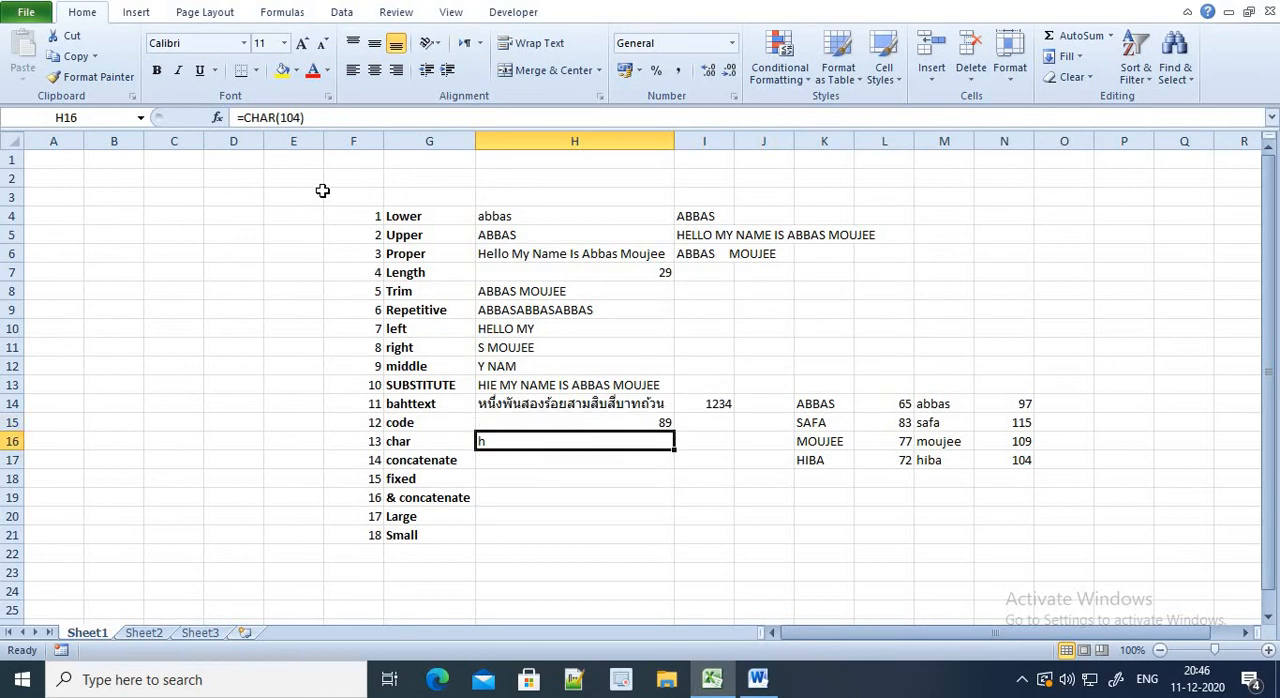
# Enter =CHAR(255) in cell H16 to convert code 255 into its character
pyautogui.write('CHAR')
pyautogui.press('Tab')
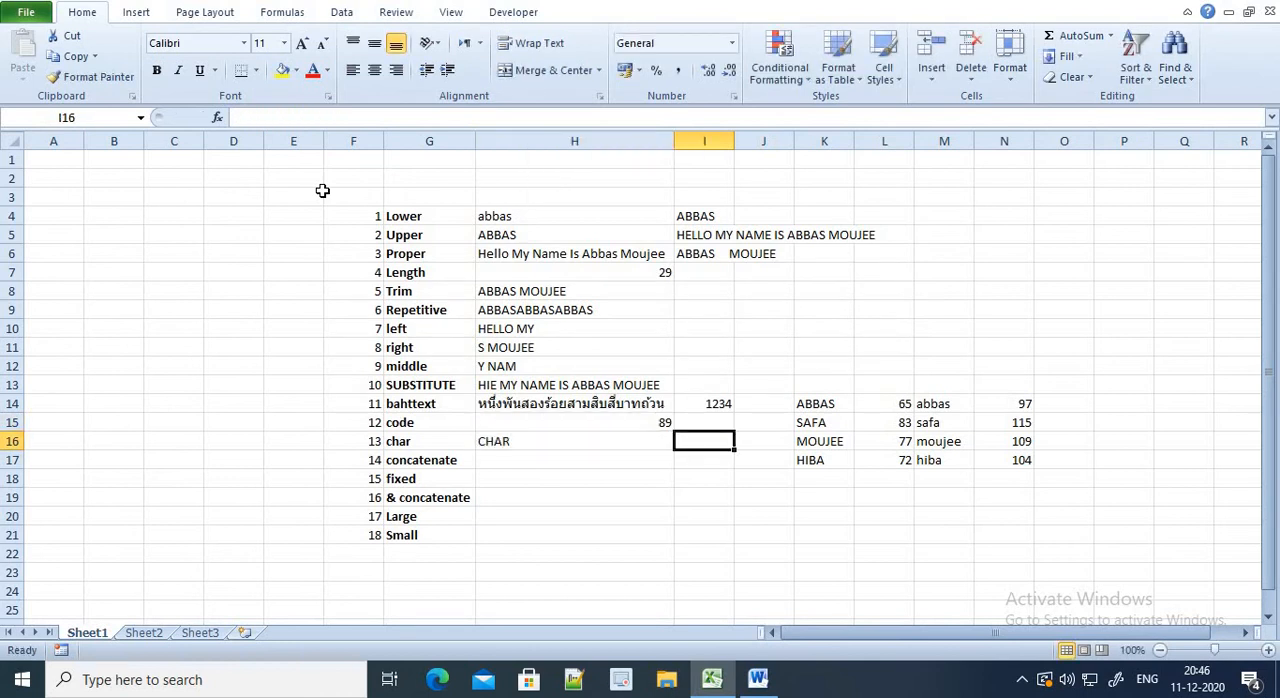
pyautogui.press('Left')
pyautogui.write('=CHAR(')
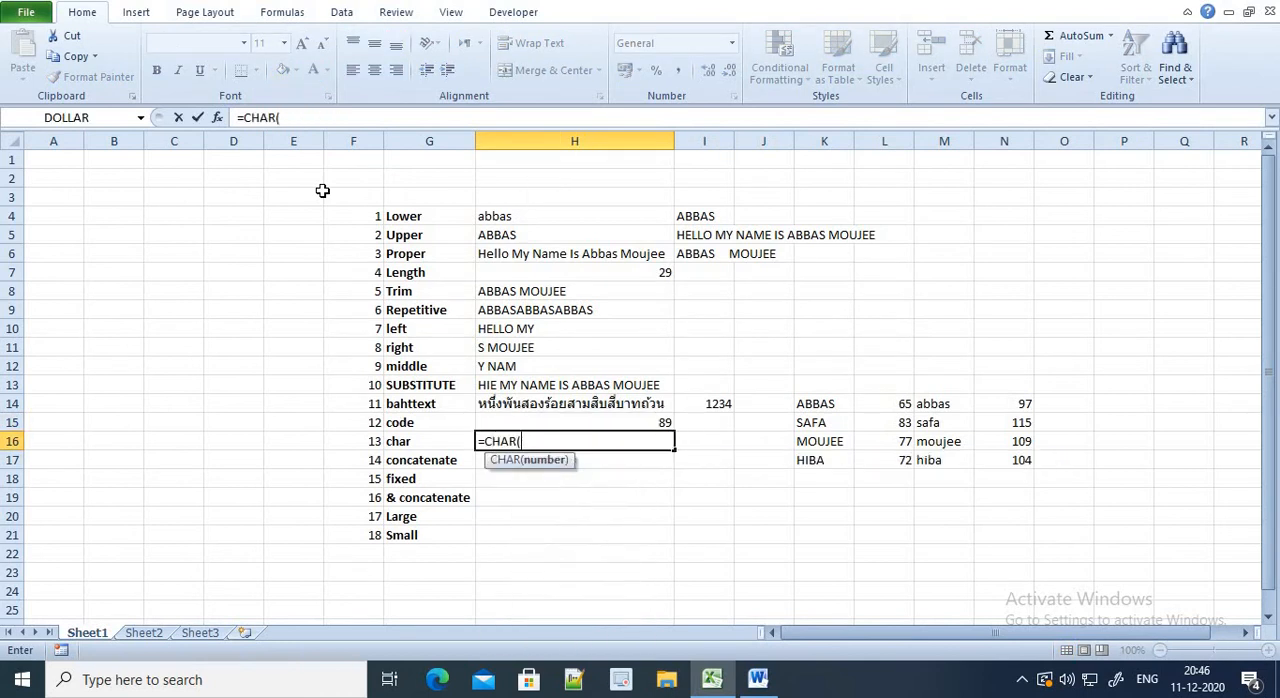
pyautogui.write('255)')
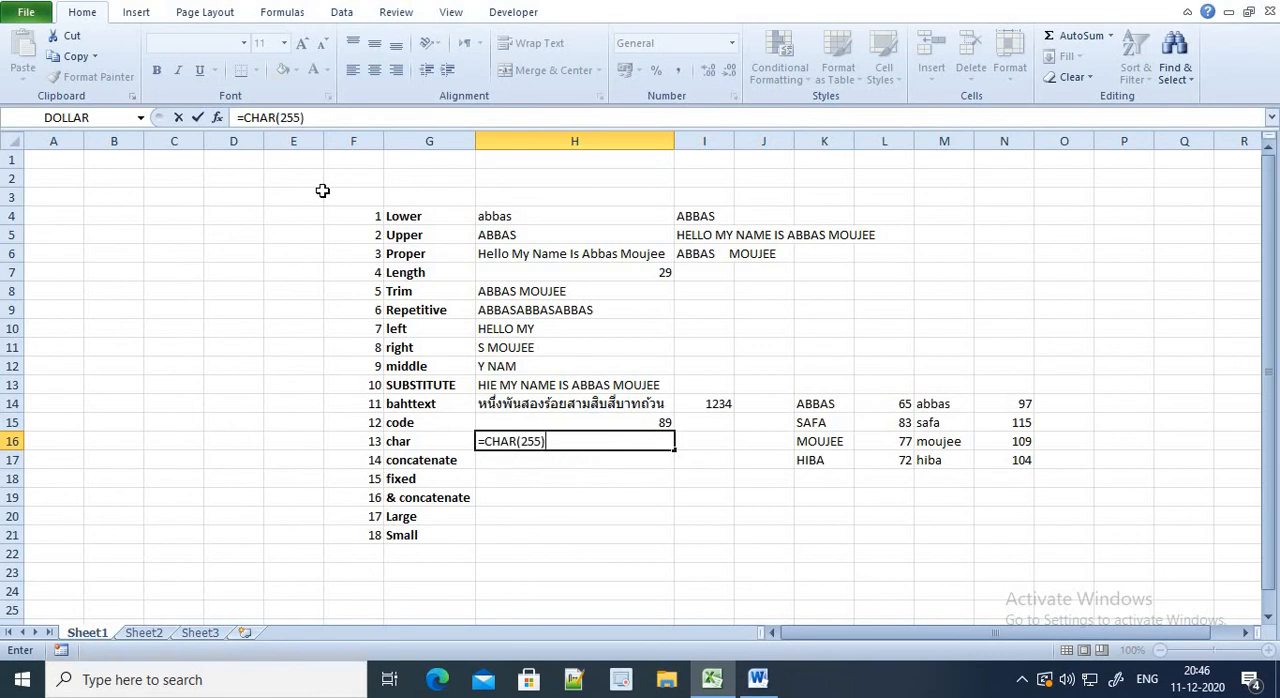
pyautogui.press('Return')
pyautogui.press('Up')
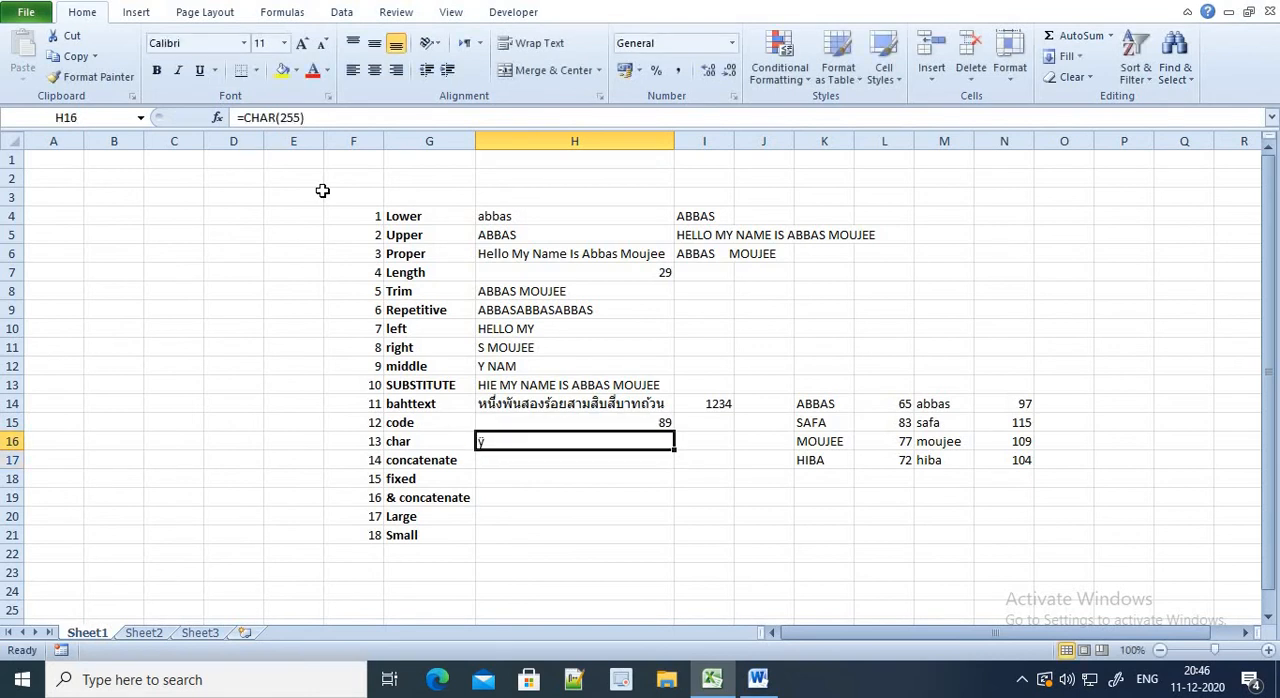
# Replace the formula in cell H16 with =CHAR(125) to convert code 125 into its character
pyautogui.write('=CHAR(1')
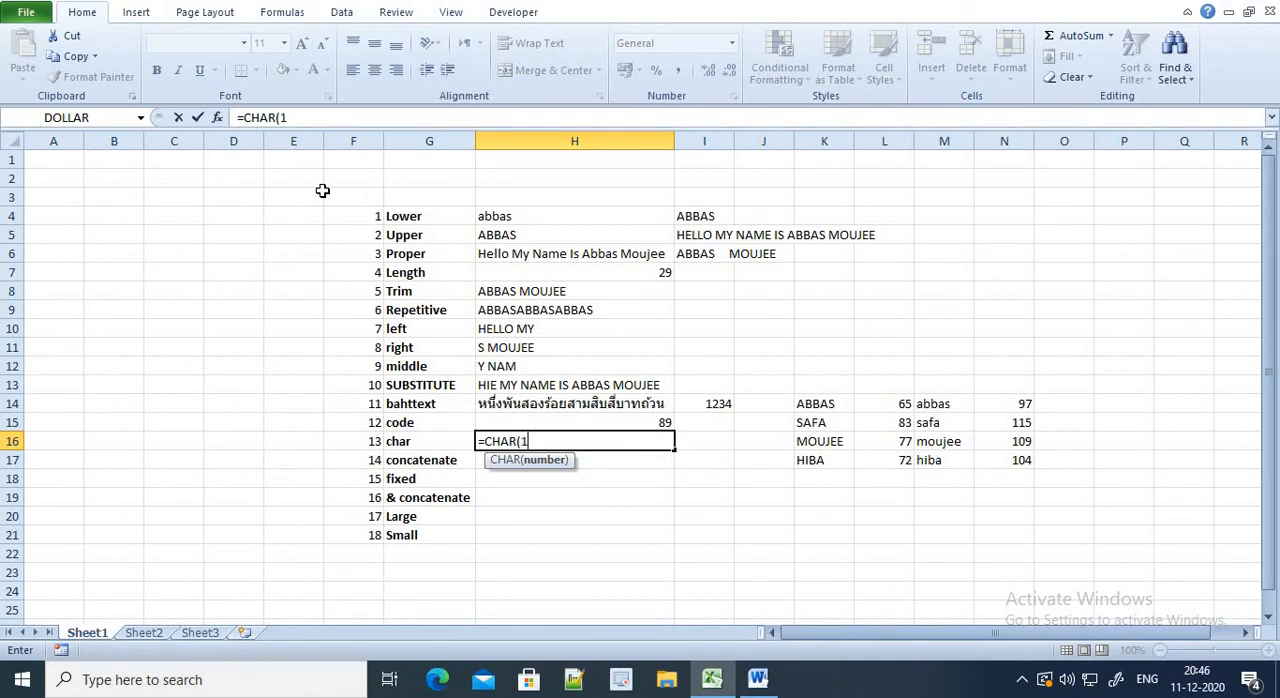
pyautogui.write('25)')
pyautogui.press('Return')
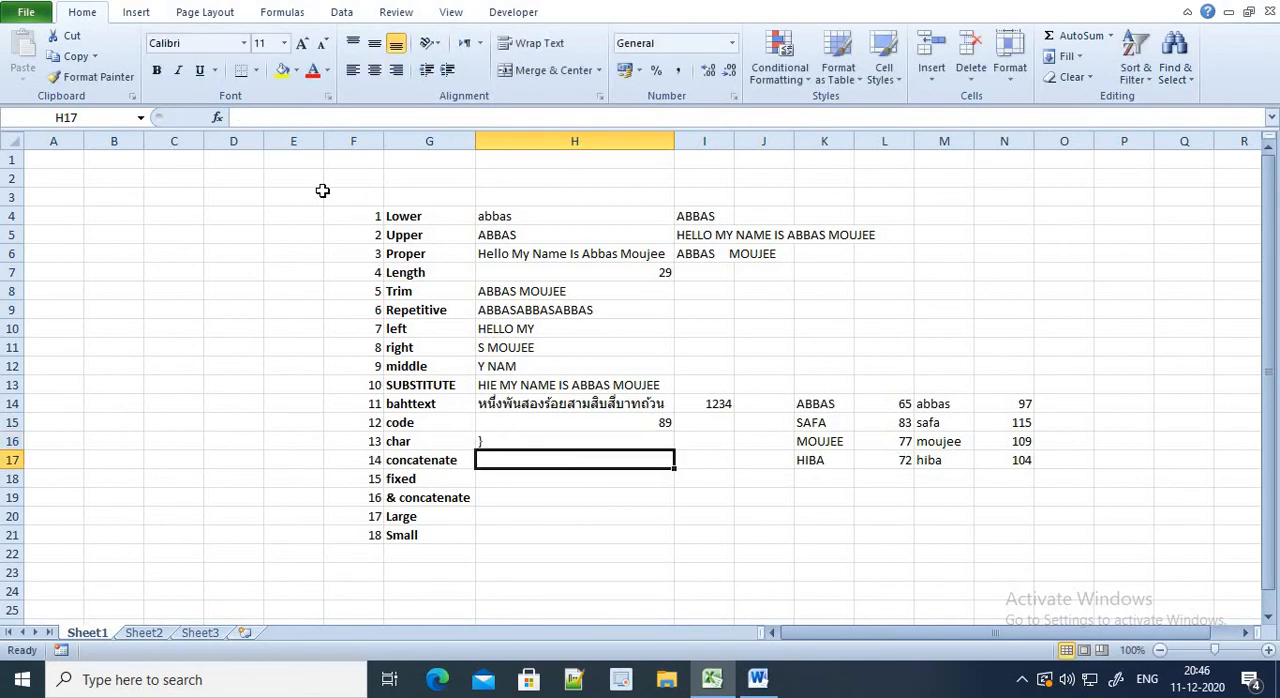
pyautogui.press('Up')
pyautogui.press('Down')
pyautogui.press('Right')
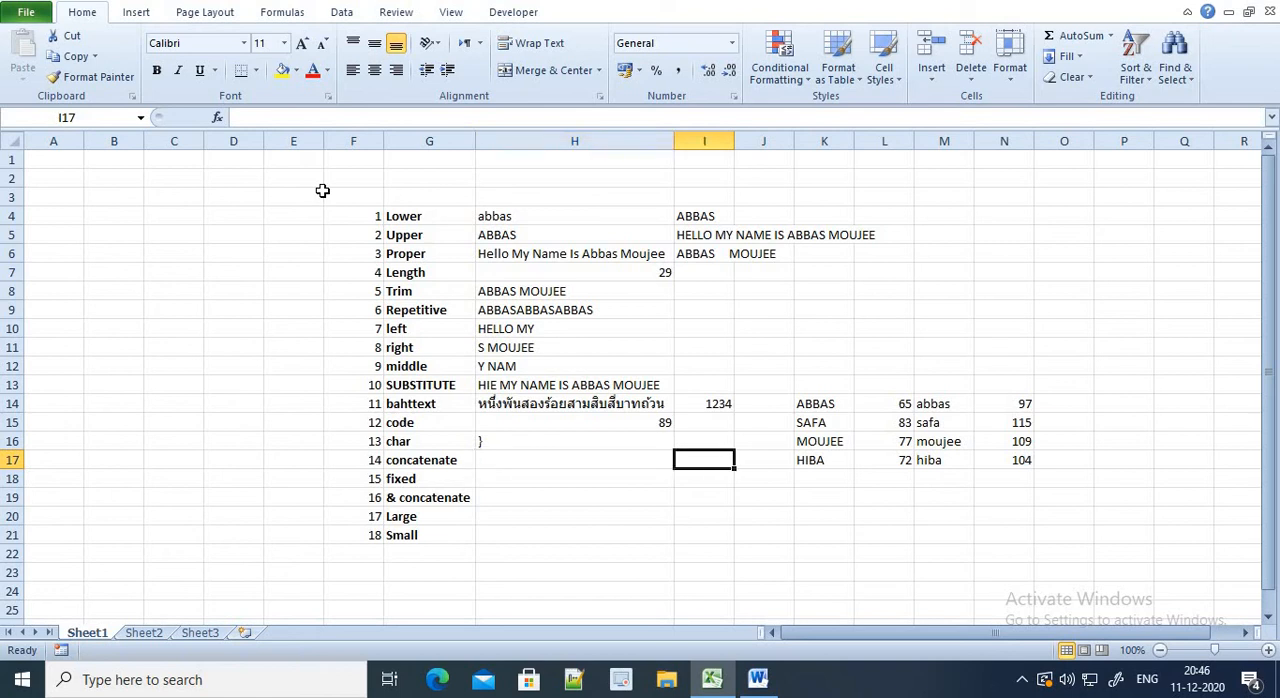
pyautogui.press('Right')
pyautogui.press('Up')
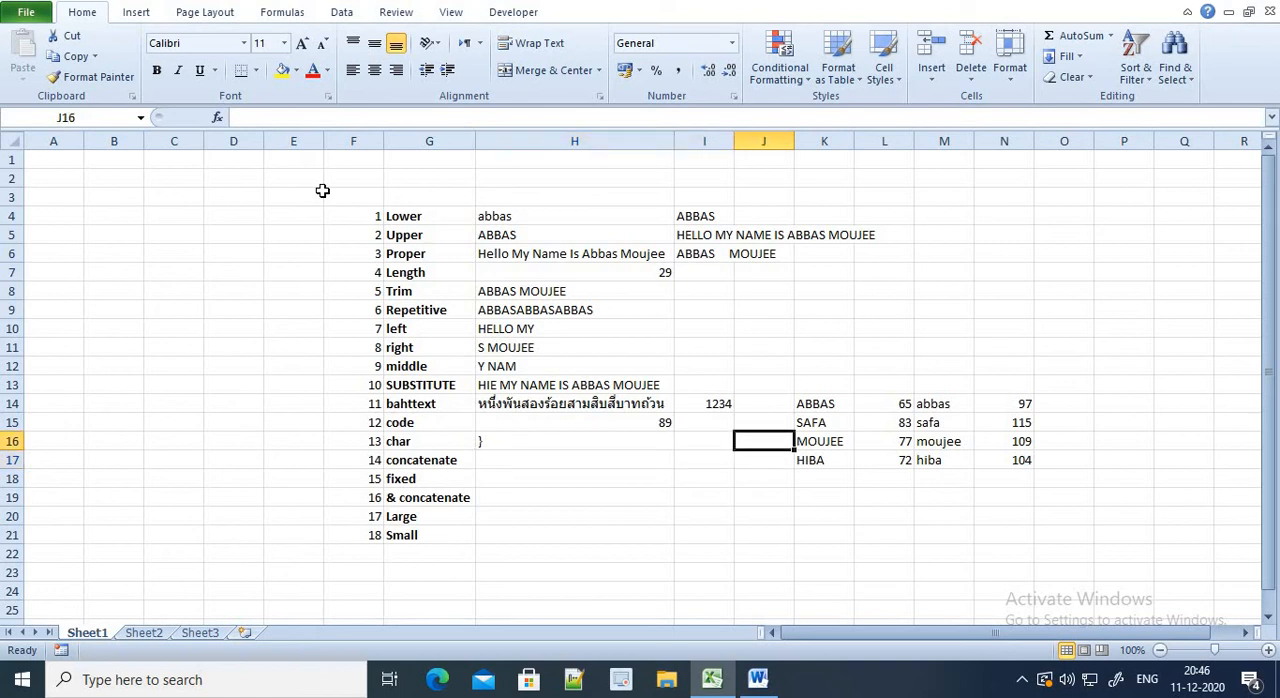
pyautogui.press('Left')
pyautogui.press('Down')
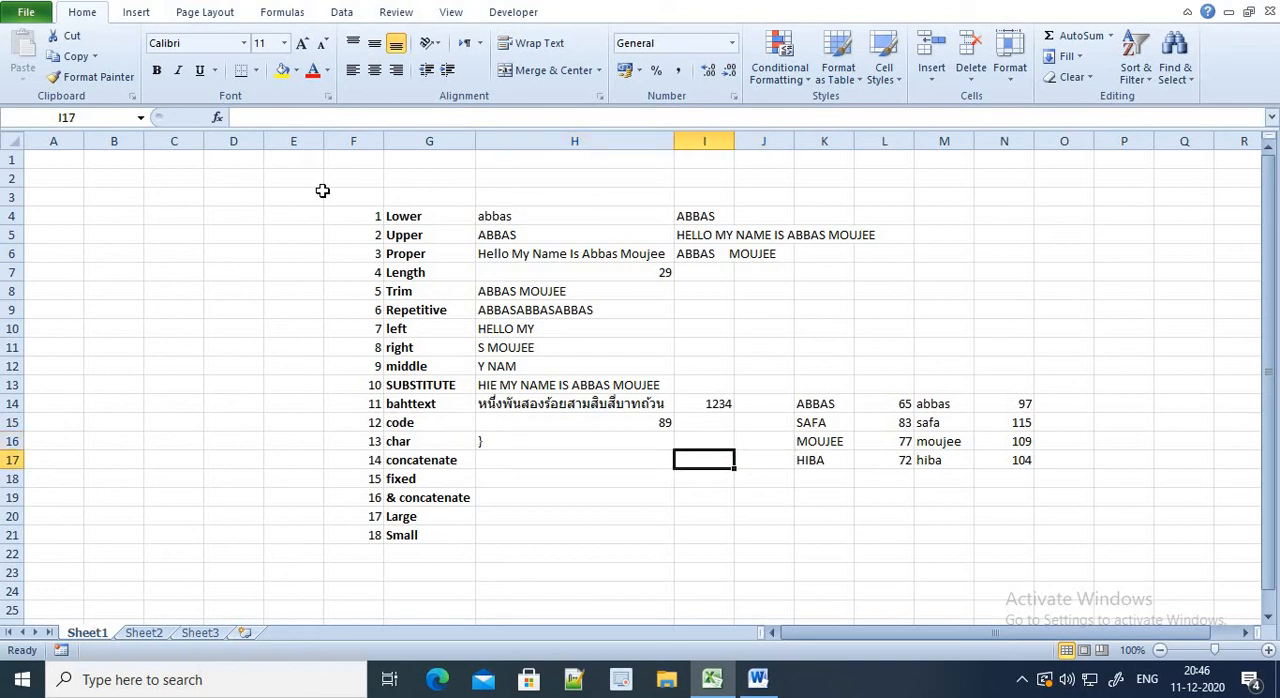
pyautogui.press('Right')
pyautogui.press('Right')
pyautogui.press('Down')
pyautogui.press('Left')
pyautogui.press('Right')
pyautogui.press('Up')
pyautogui.press('Up')
pyautogui.press('Right')
pyautogui.press('Up')
pyautogui.press('Left')
# Enter =CONCATENATE(K14,M17) in cell H17 to join the two names
pyautogui.press('Left')
pyautogui.press('Down')
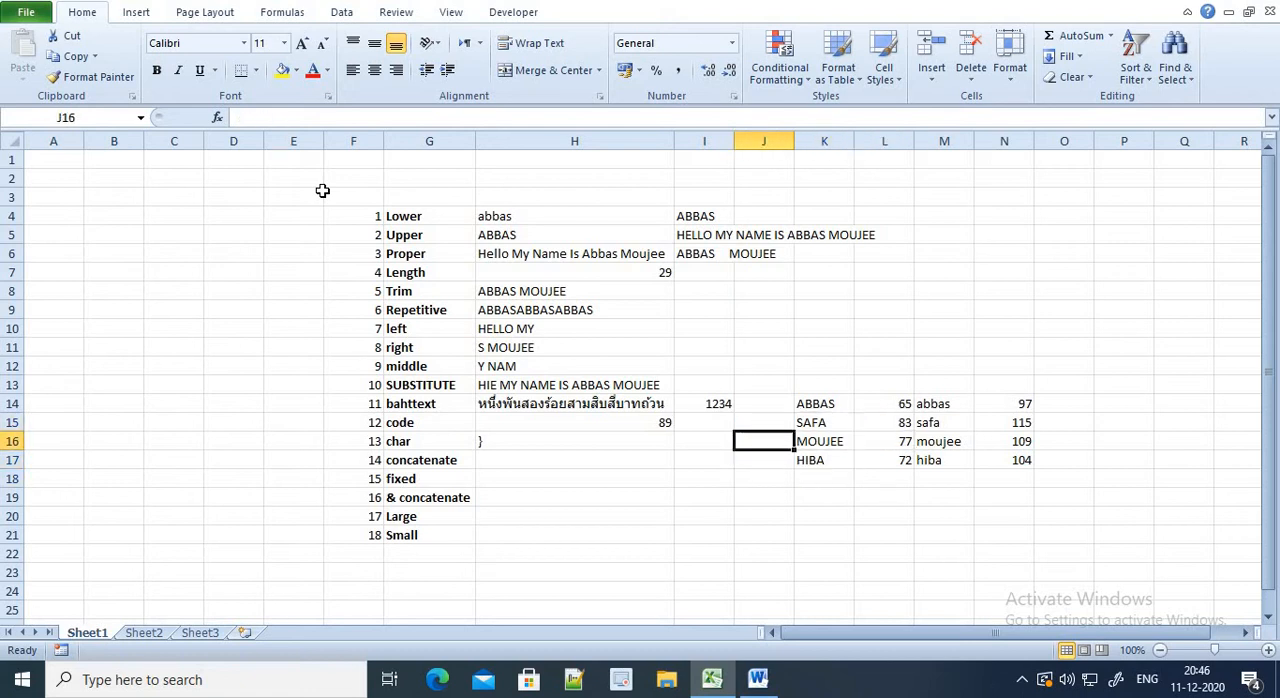
pyautogui.press('Left')
pyautogui.press('Down')
pyautogui.press('Left')
pyautogui.press('Left')
pyautogui.press('Down')
pyautogui.press('Up')
pyautogui.press('Right')
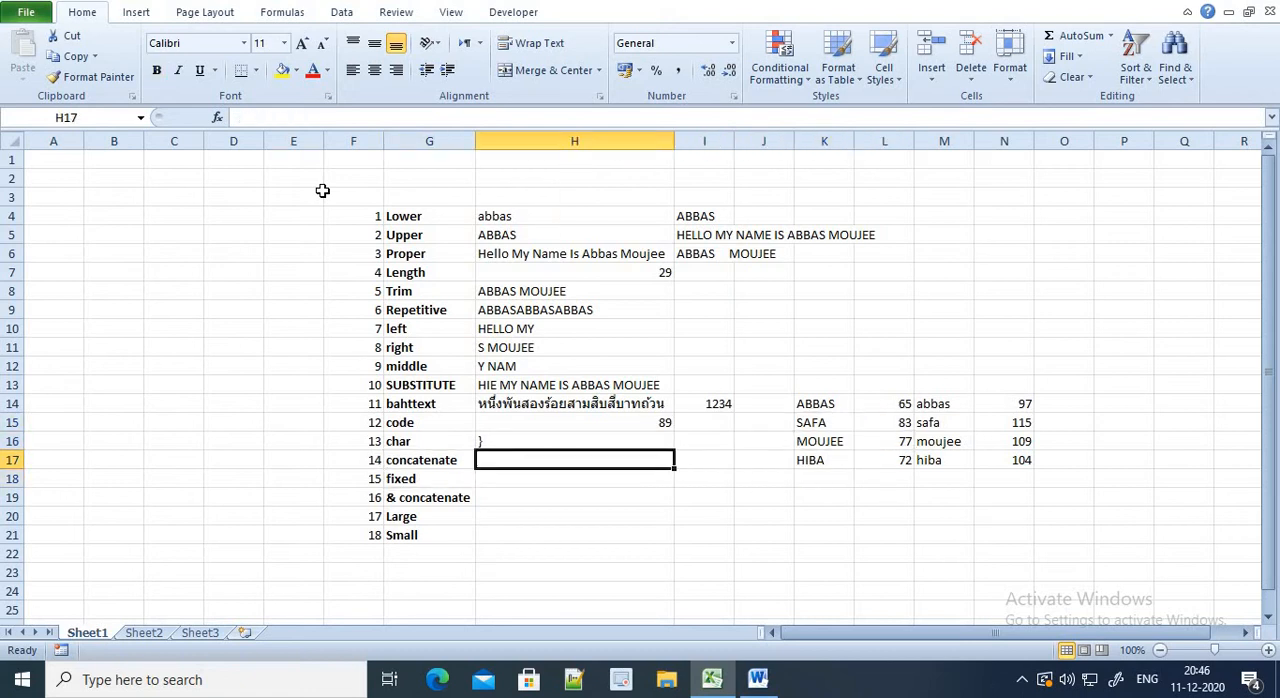
pyautogui.write('=CONCA')
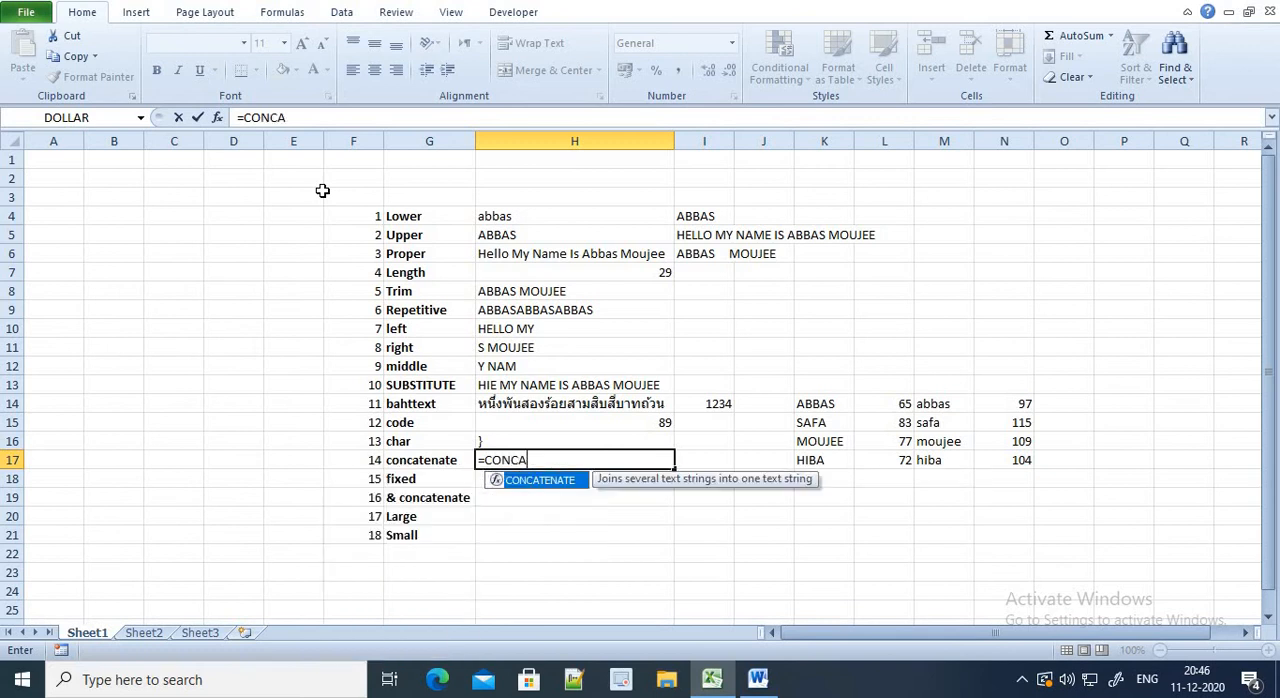
pyautogui.press('Tab')
pyautogui.press('Right')
pyautogui.press('Right')
pyautogui.press('Up')
pyautogui.press('Right')
pyautogui.press('Up')
pyautogui.press('Up')
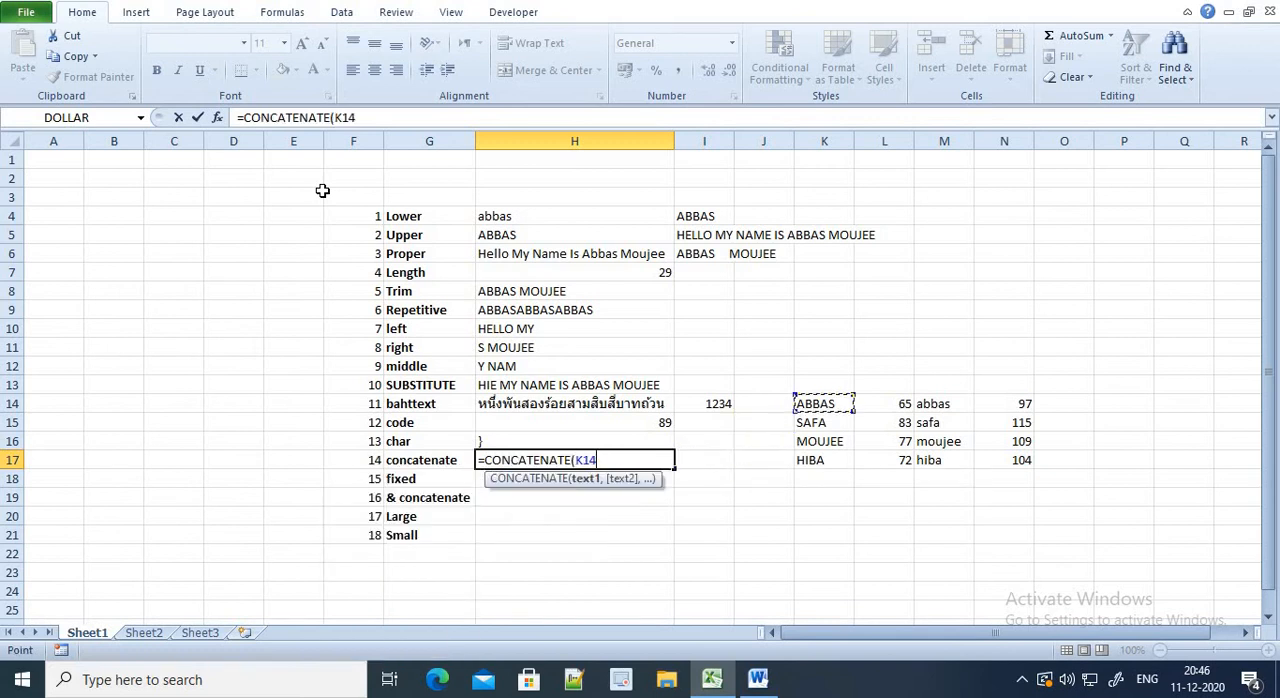
pyautogui.write(',')
pyautogui.press('Right')
pyautogui.press('Right')
pyautogui.press('Right')
pyautogui.press('Right')
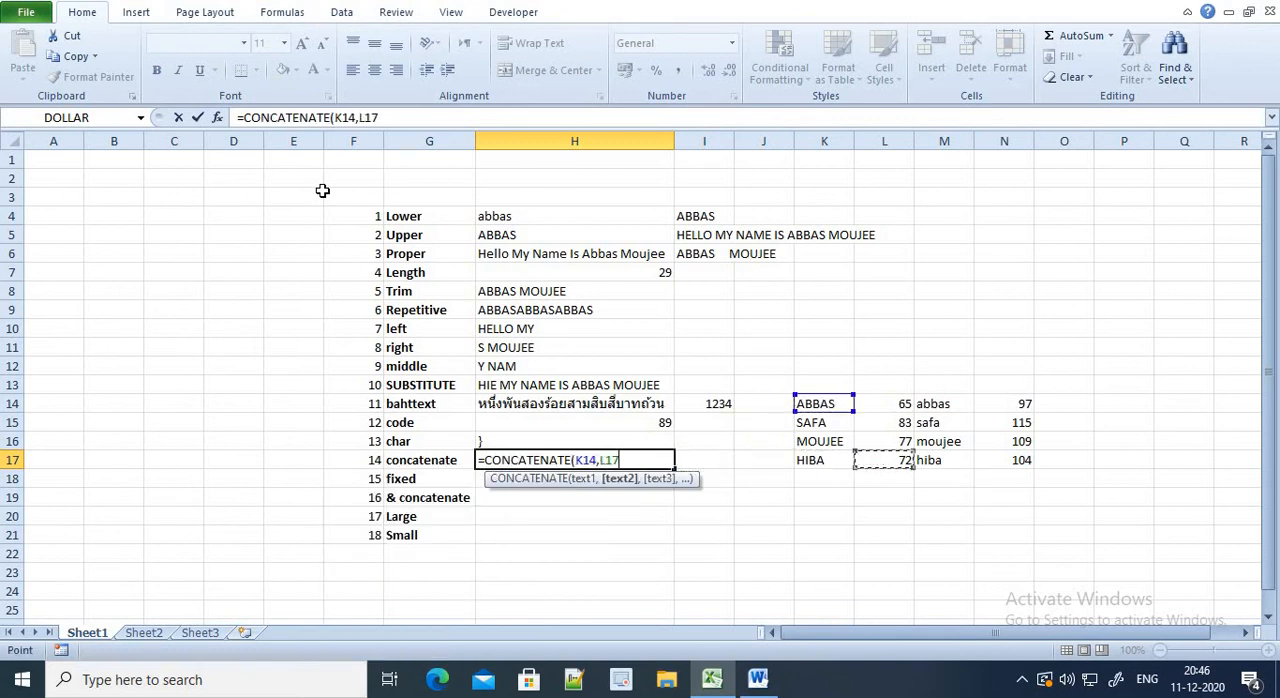
pyautogui.press('Up')
pyautogui.press('Right')
pyautogui.press('Down')
pyautogui.write(')')
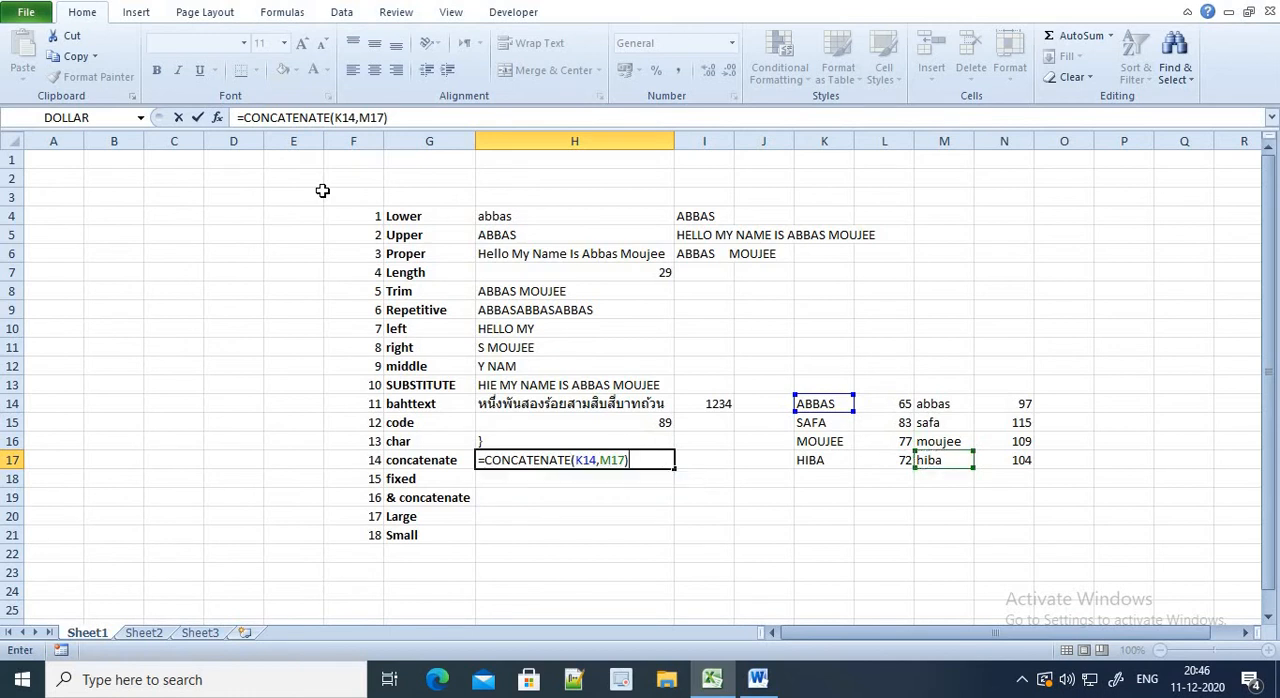
pyautogui.press('Return')
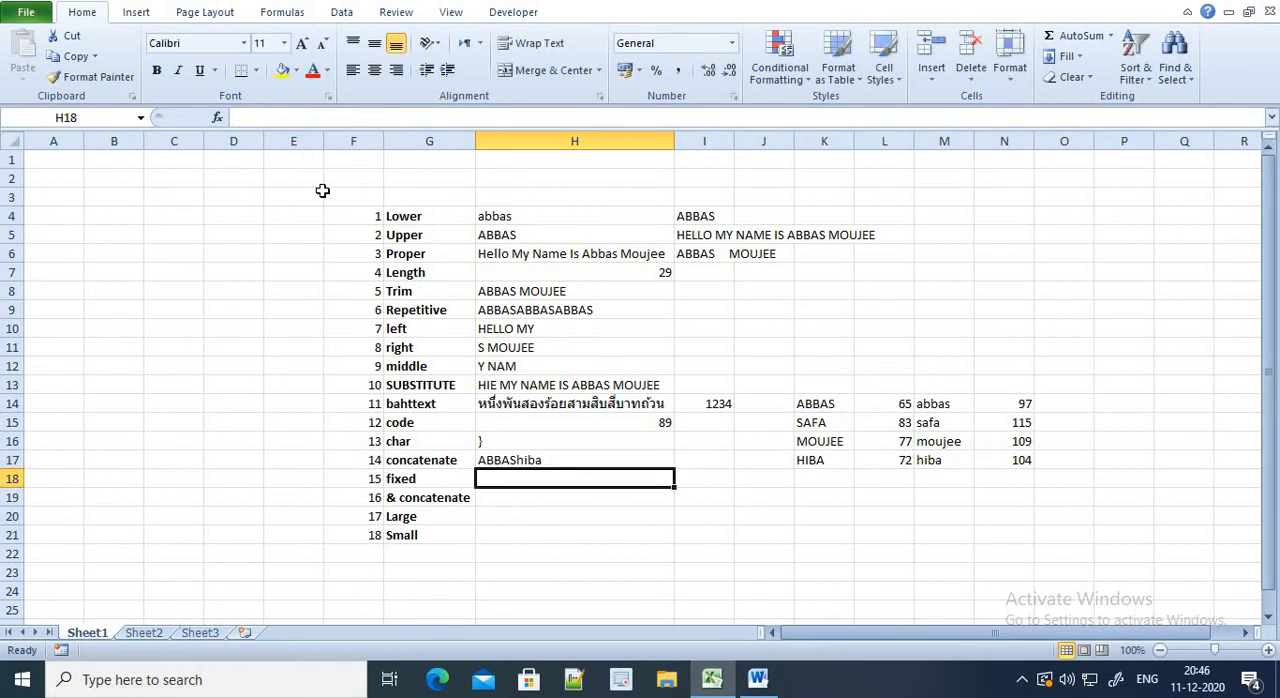
pyautogui.press('Up')
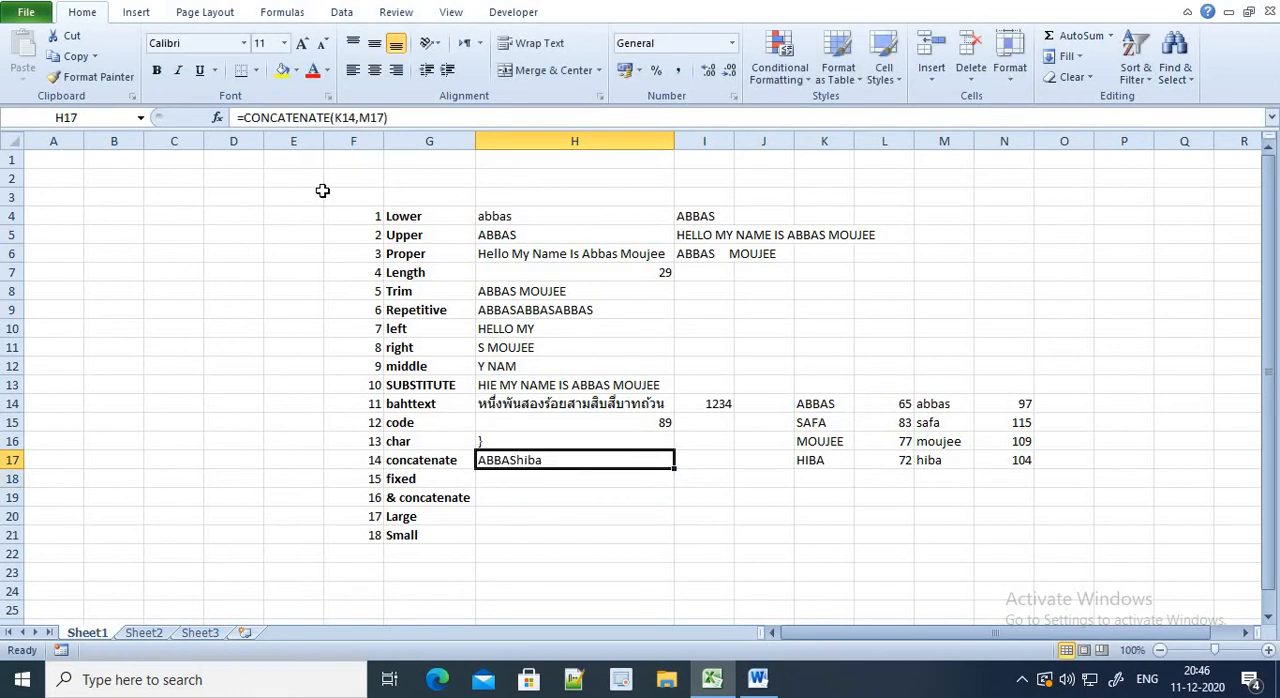
# Enter the decimal number 12365.89 in cell K18 as sample data for the FIXED function
pyautogui.press('Down')
pyautogui.press('Right')
pyautogui.press('Right')
pyautogui.press('Right')
pyautogui.write('1')
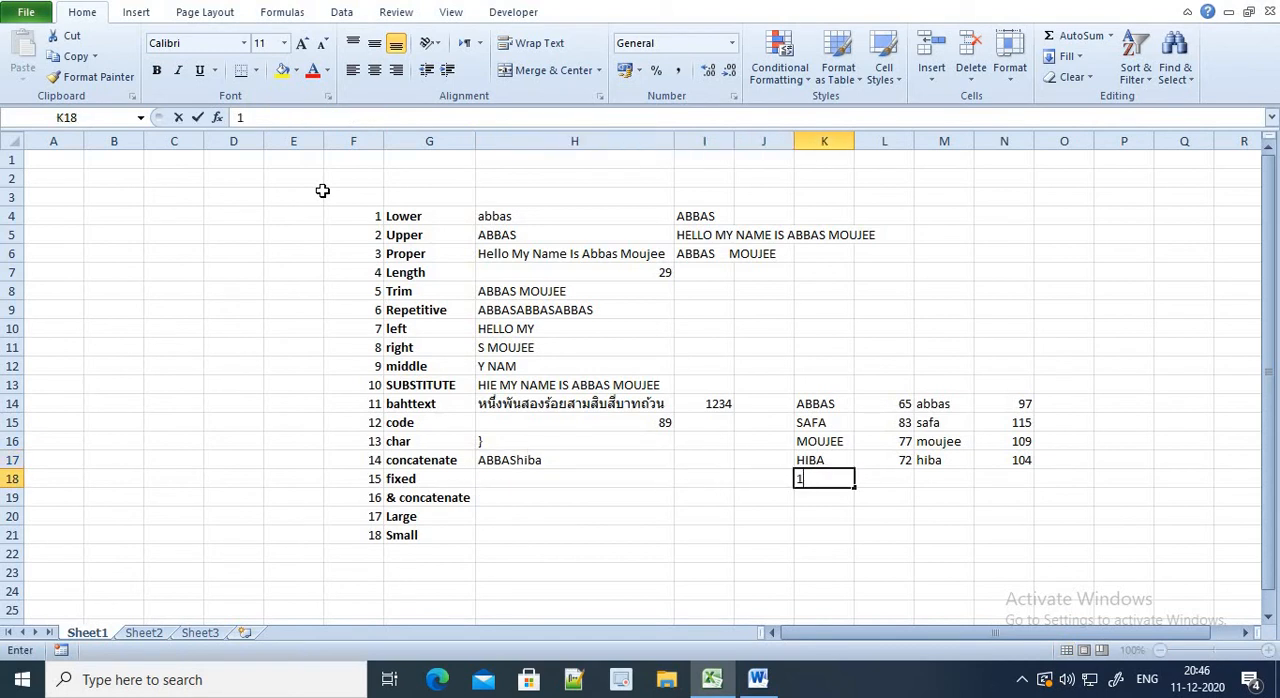
pyautogui.write('2365..')
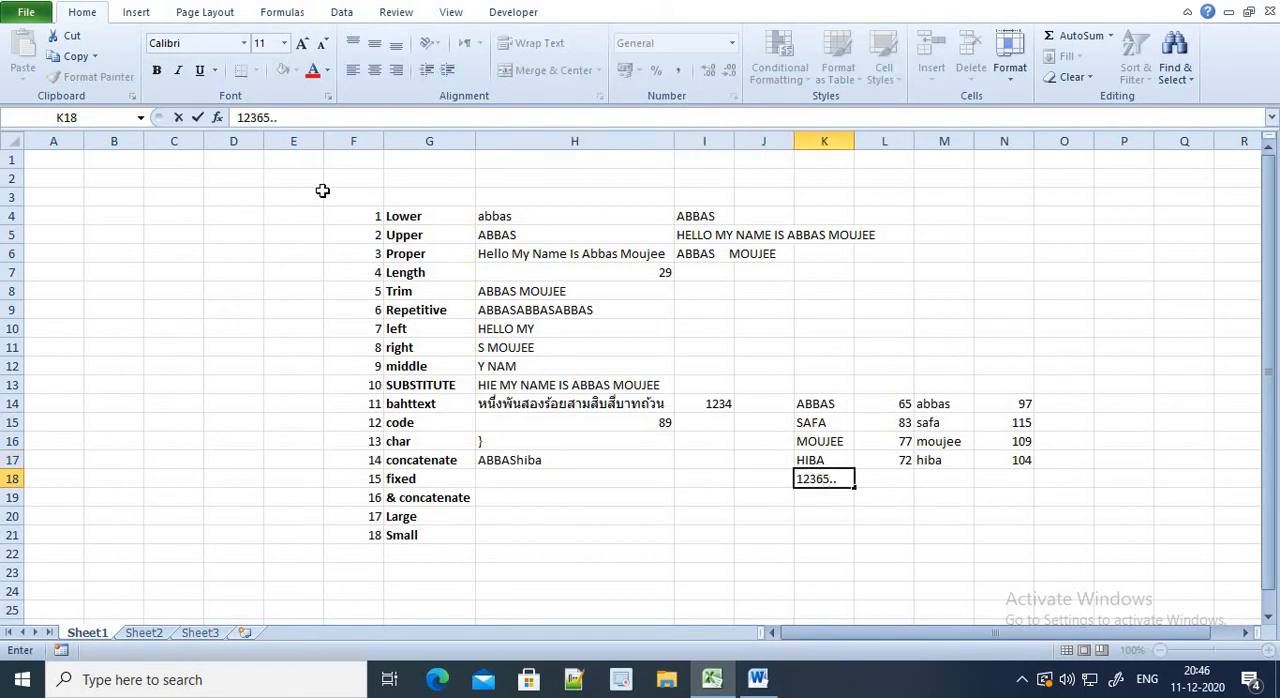
pyautogui.write('88947')
pyautogui.press('Return')
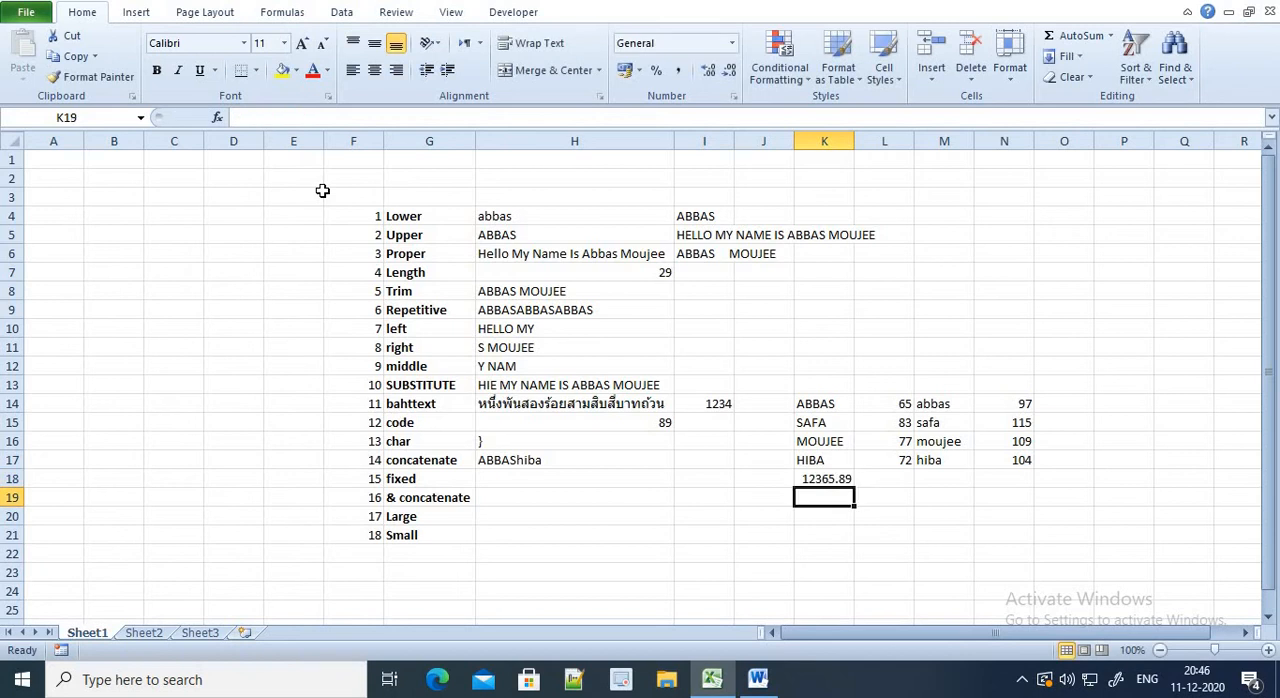
# Enter =FIXED(K18,0) in cell H18 to round the sample number to no decimals
pyautogui.press('Up')
pyautogui.press('Left')
pyautogui.press('Left')
pyautogui.press('Left')
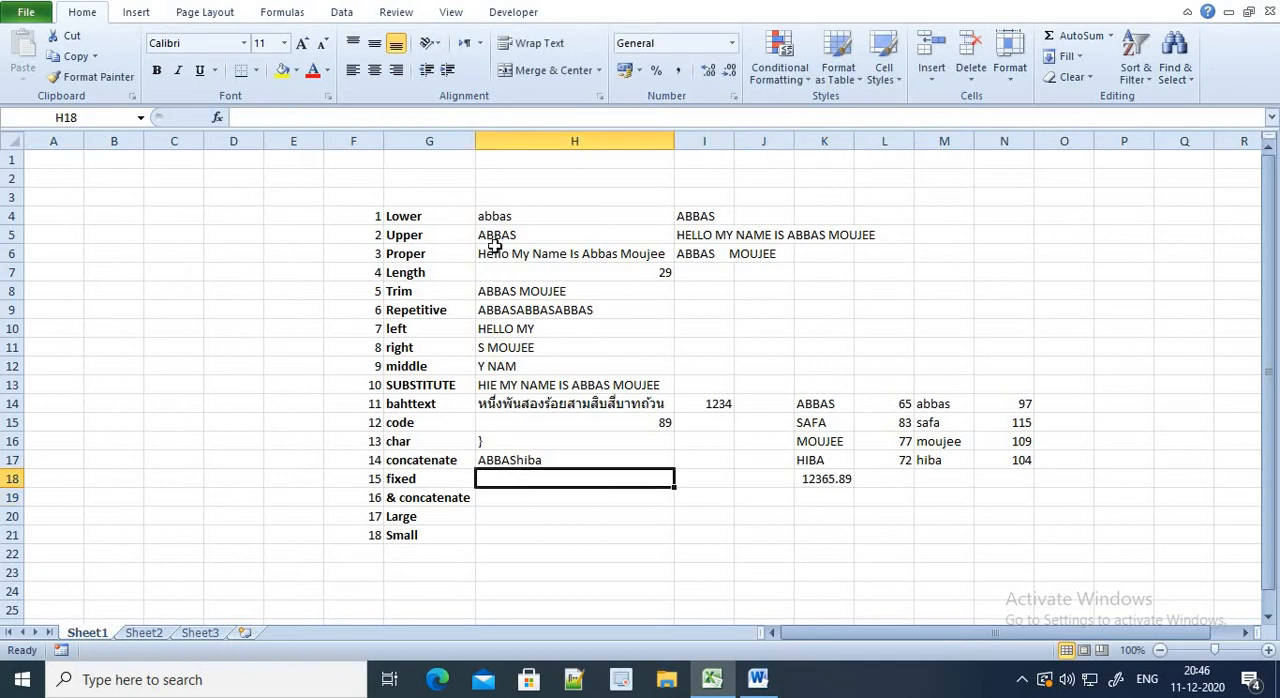
pyautogui.write('=FO')
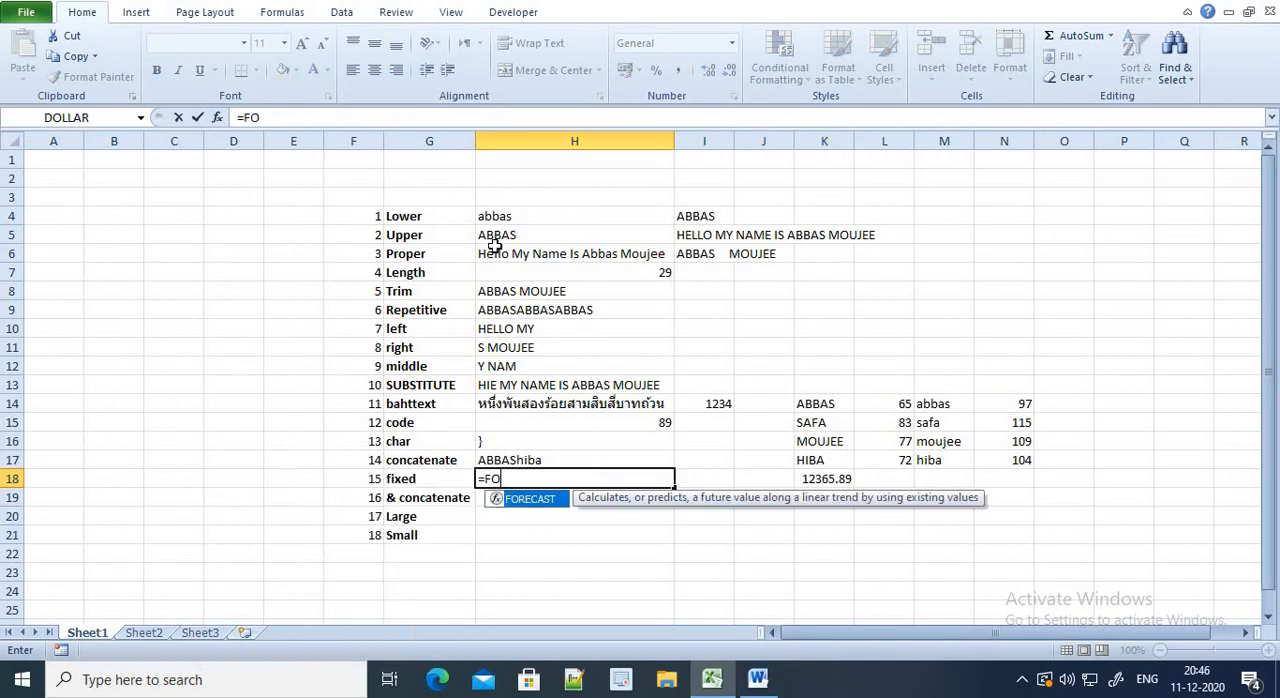
pyautogui.press('BackSpace')
pyautogui.write('IXED(')
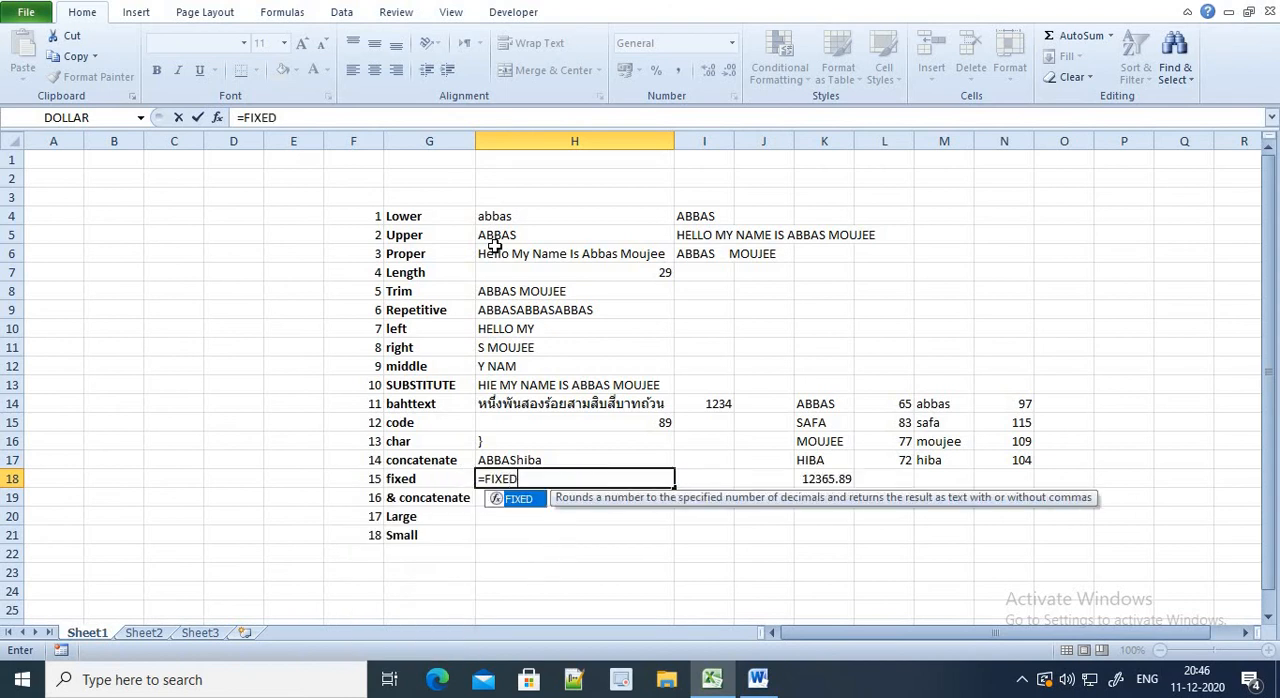
pyautogui.press('Right')
pyautogui.press('Right')
pyautogui.press('Right')
pyautogui.write(',')
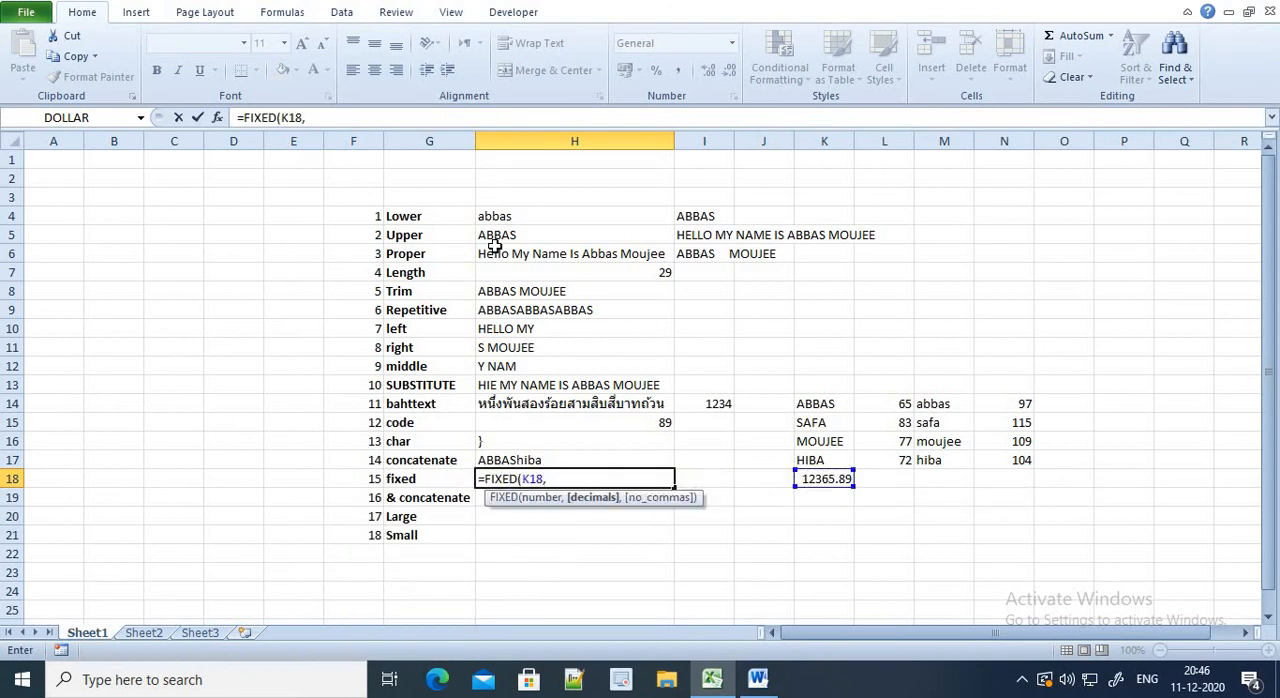
pyautogui.press('Return')
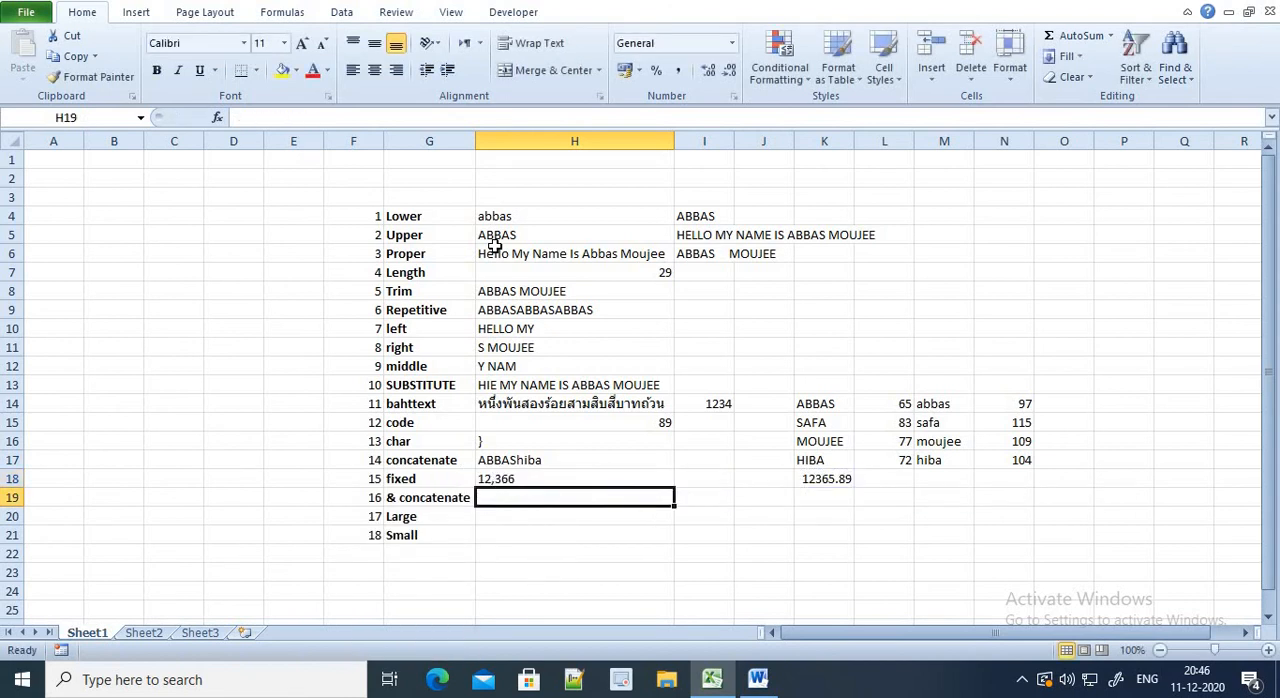
# Change the decimals argument of the FIXED formula in cell H18 to 1
pyautogui.press('Up')
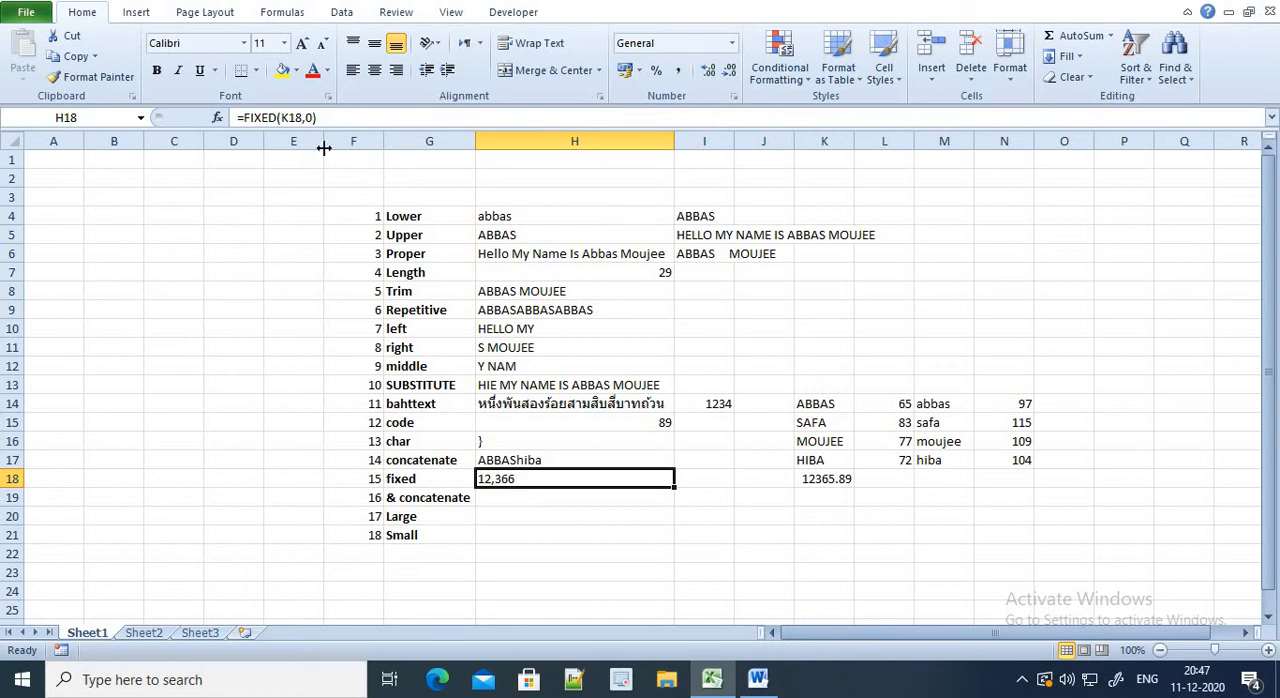
pyautogui.click(312, 118)
pyautogui.press('BackSpace')
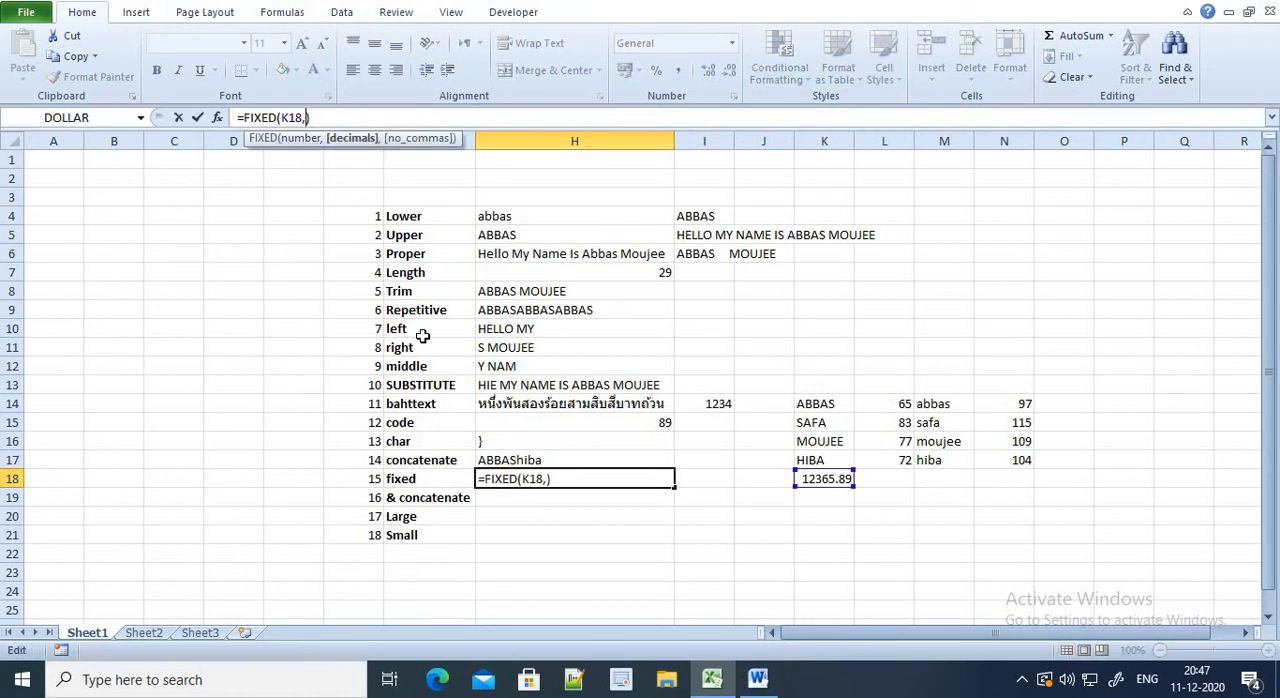
pyautogui.write('1')
pyautogui.press('Return')
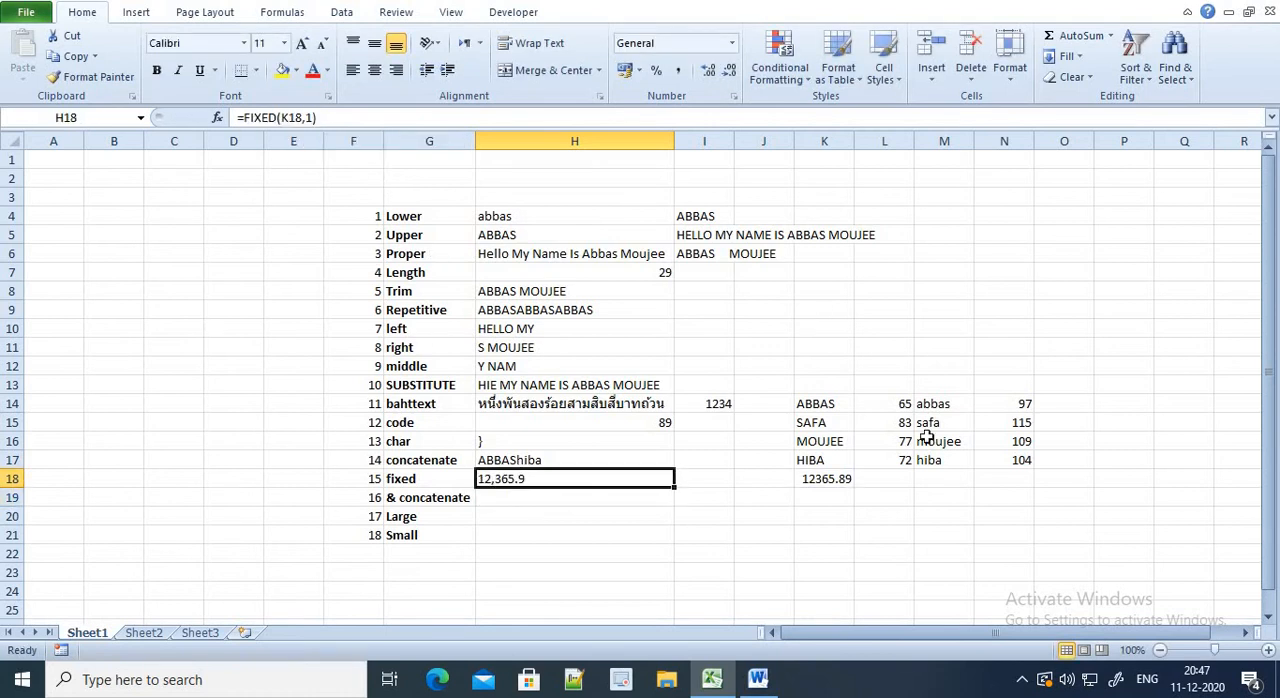
# Enter =K14&"" in cell H19 as the first part of the ampersand concatenation
pyautogui.click(541, 515)
pyautogui.click(538, 494)
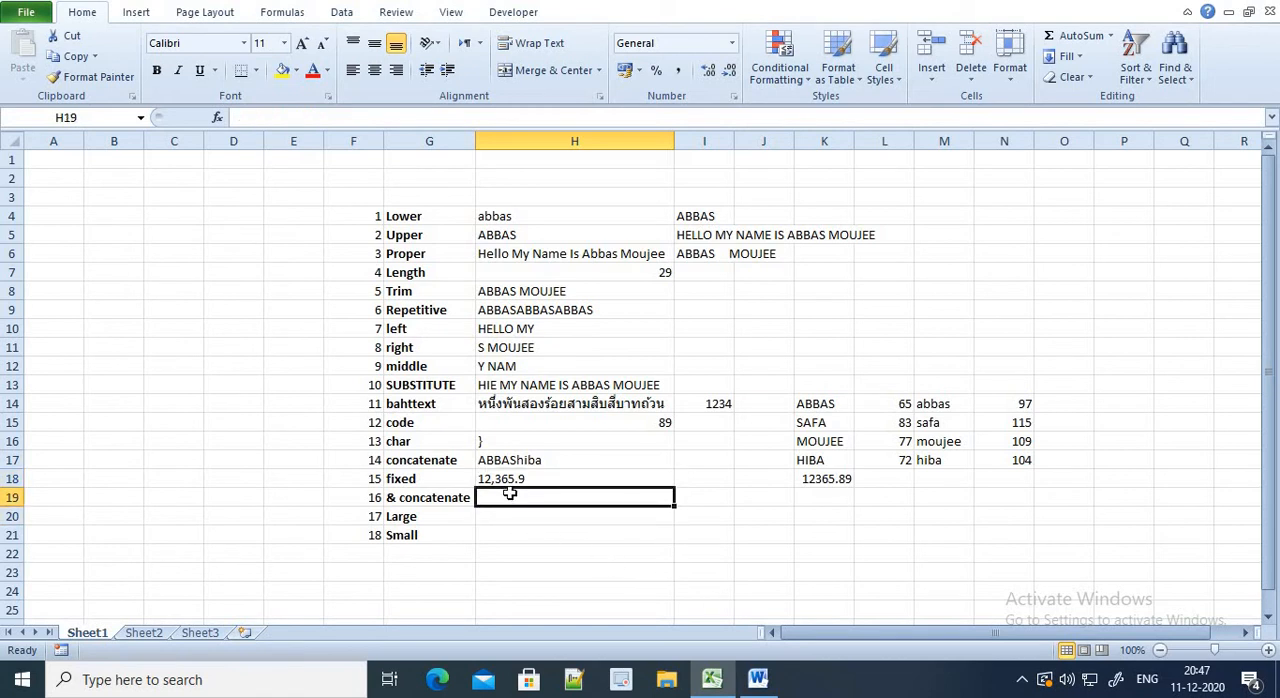
pyautogui.write('=CON')
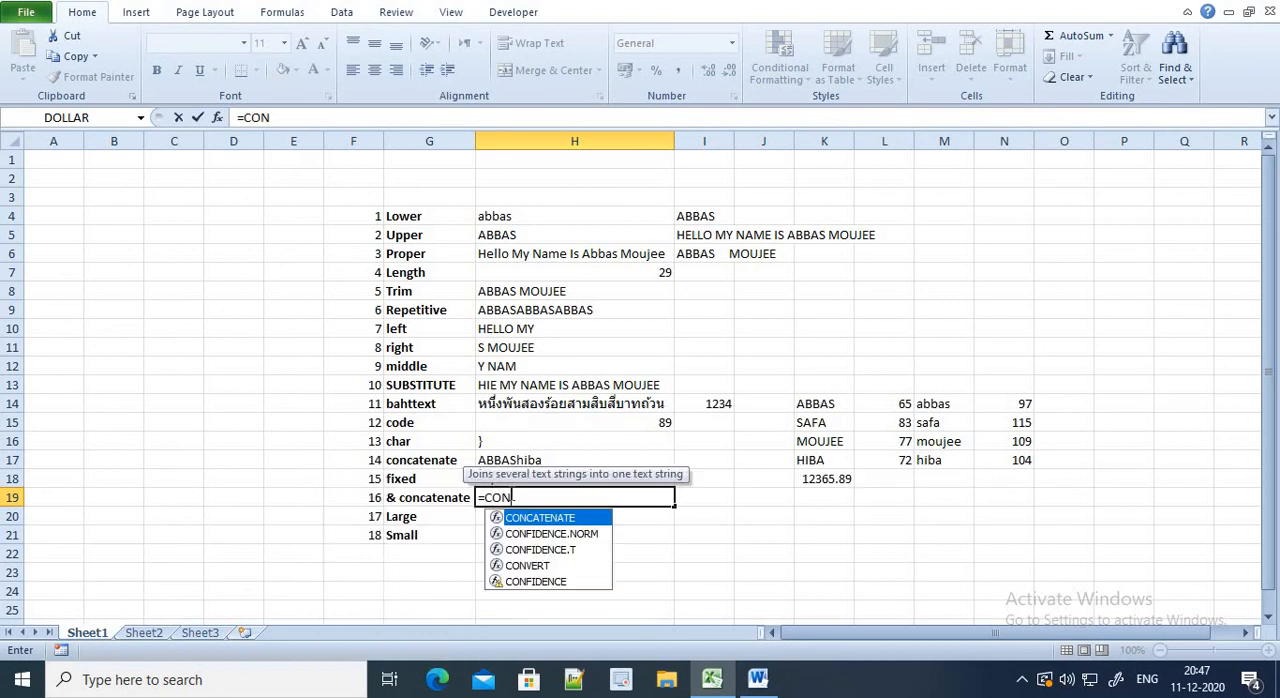
pyautogui.press('Down')
pyautogui.press('Up')
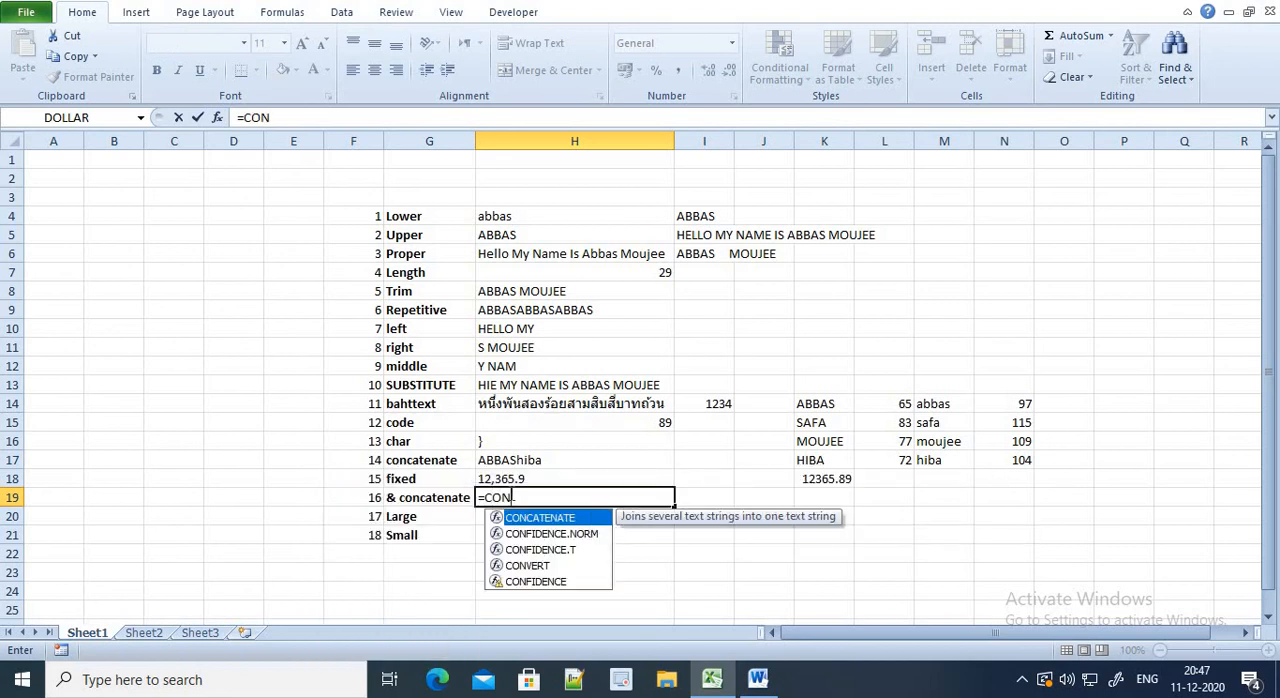
pyautogui.press('BackSpace')
pyautogui.press('BackSpace')
pyautogui.press('BackSpace')
pyautogui.press('Right')
pyautogui.press('Right')
pyautogui.press('Right')
pyautogui.press('Up')
pyautogui.press('Up')
pyautogui.press('Up')
pyautogui.press('Up')
pyautogui.press('Up')
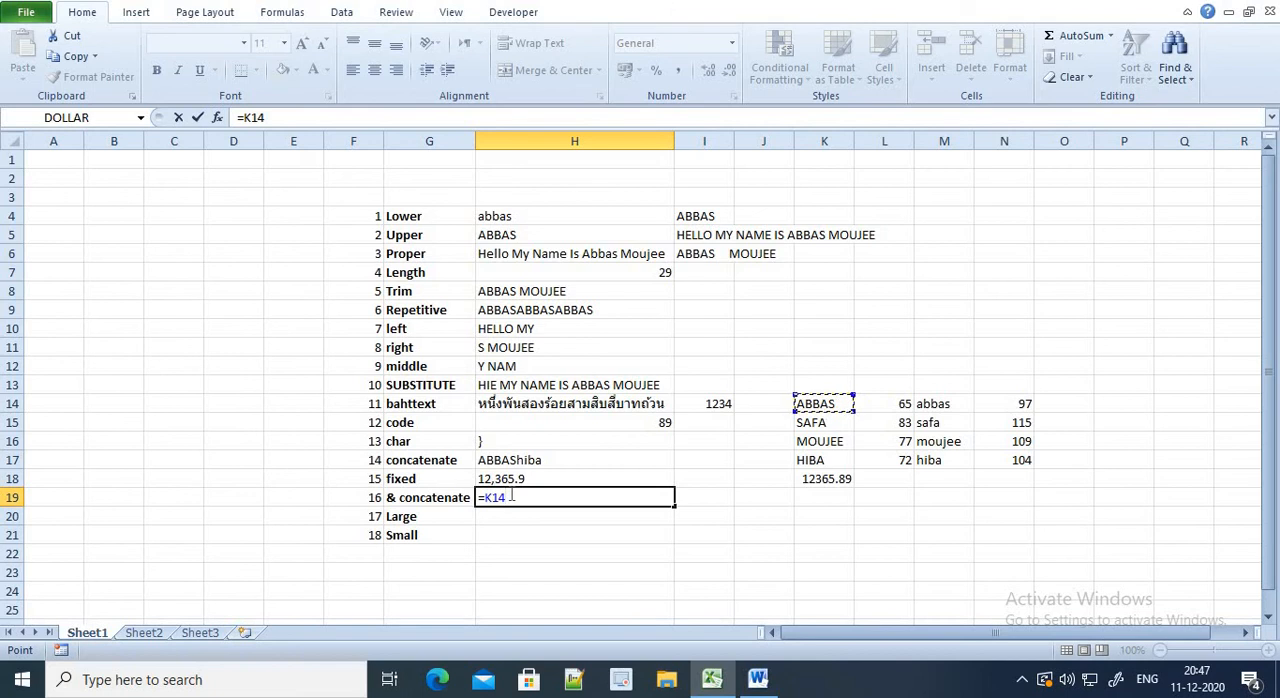
pyautogui.write('&')
pyautogui.hotkey('ctrl', 'Return')
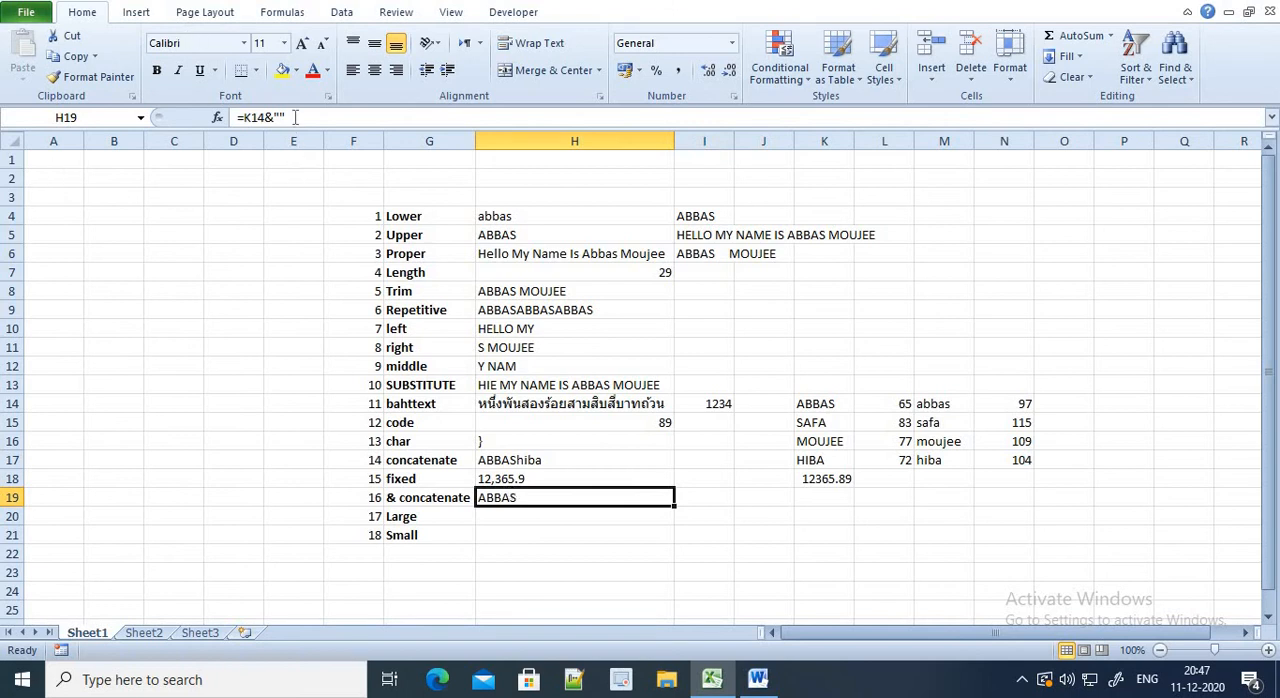
# Extend the formula in cell H19 with &M17 and insert spaces between the quotation marks, giving =K14&" "&M17
pyautogui.press('F2')
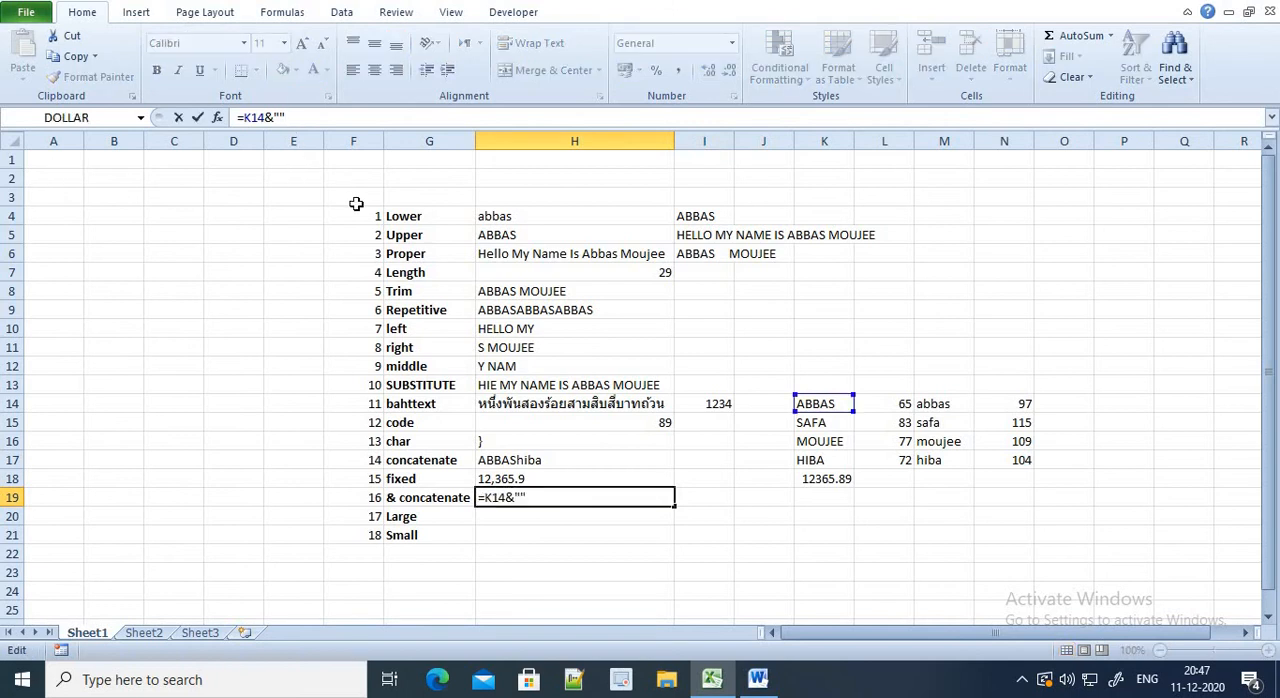
pyautogui.write('&')
pyautogui.click(936, 466)
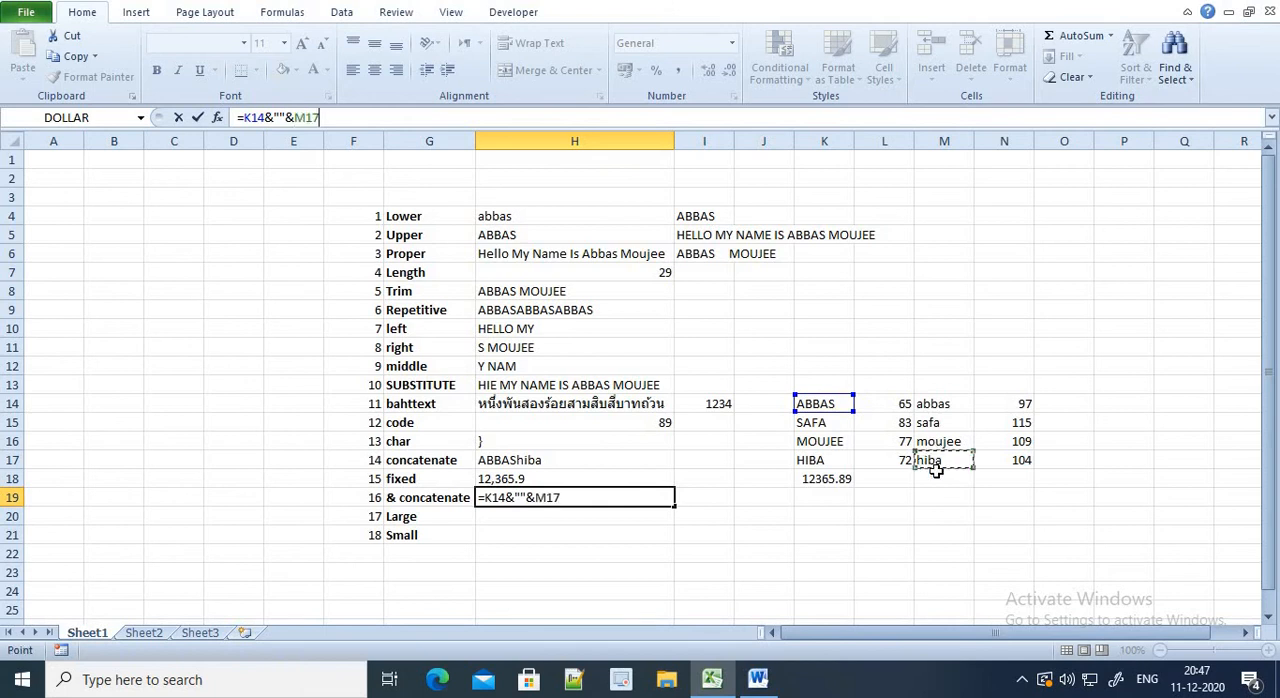
pyautogui.click(520, 497)
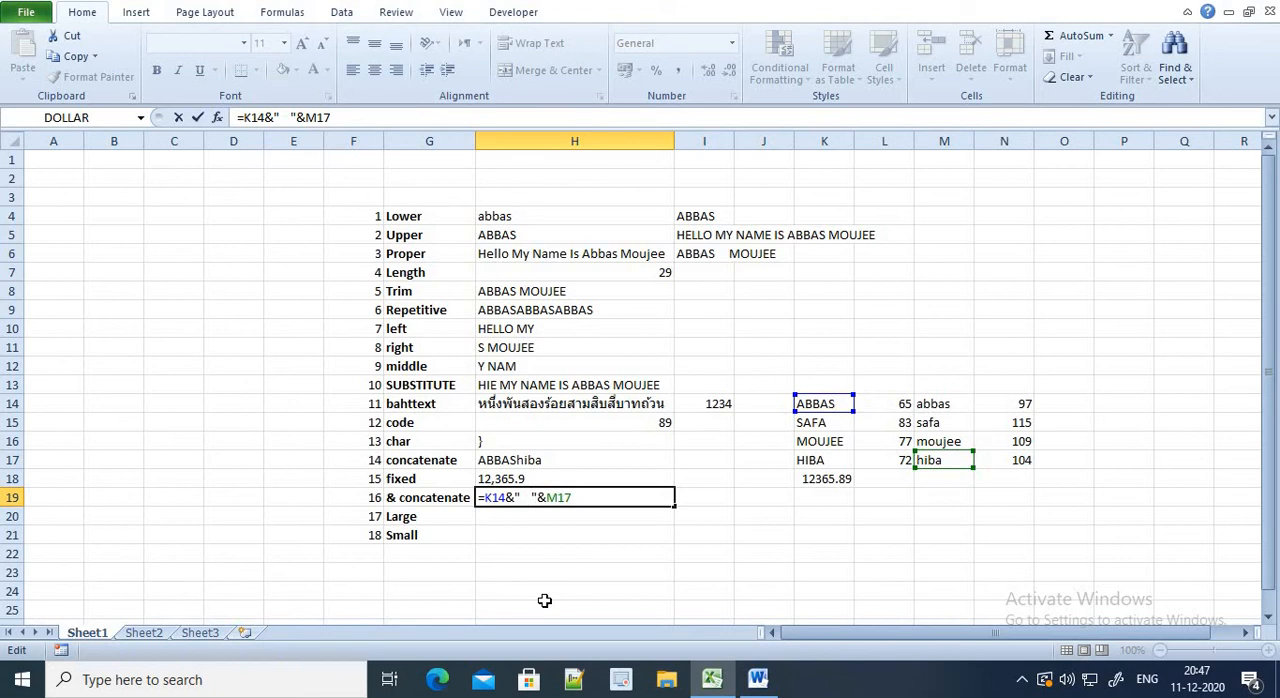
pyautogui.press('Return')
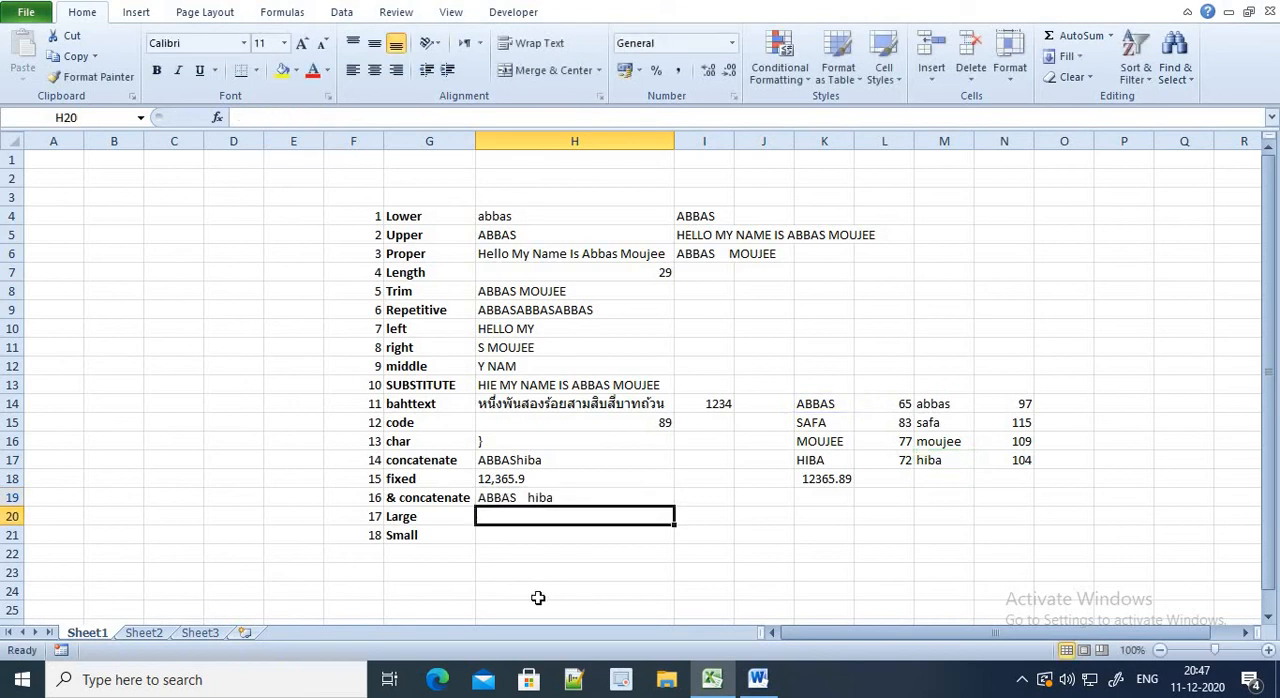
# Enter the sample numbers 120, 140 and 160 in cells L19 to L21
pyautogui.click(908, 500)
pyautogui.write('120')
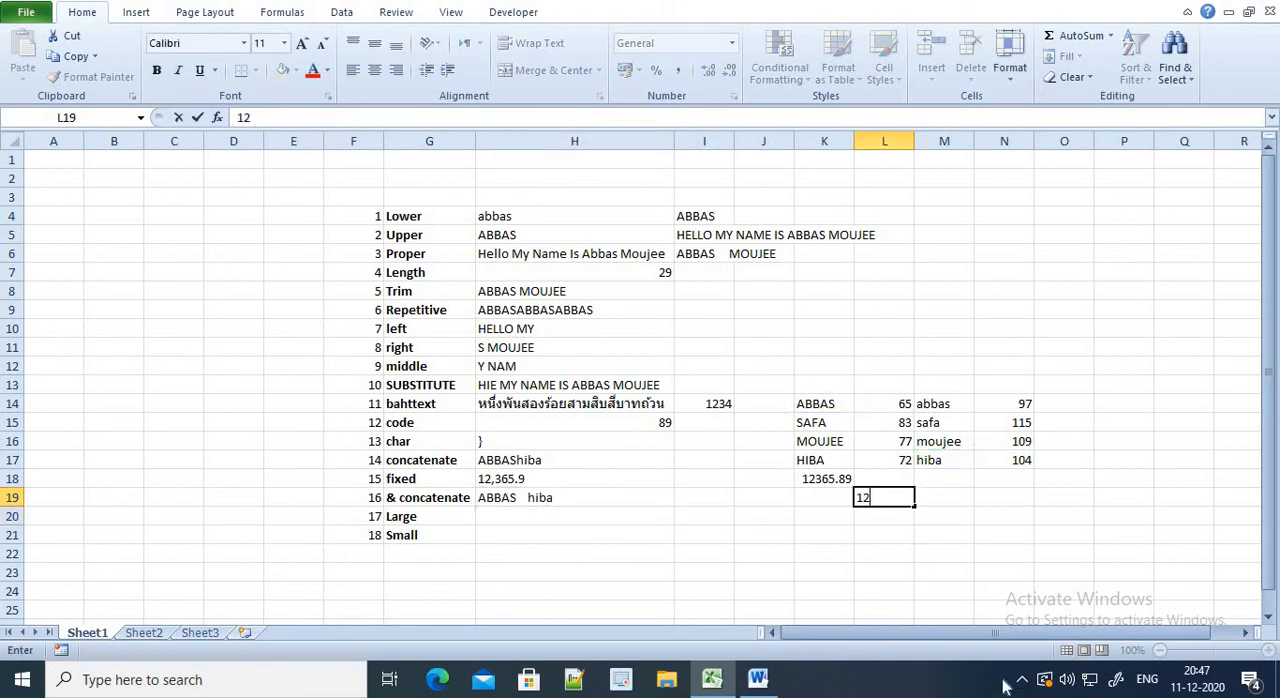
pyautogui.press('Return')
pyautogui.write('140')
pyautogui.press('Return')
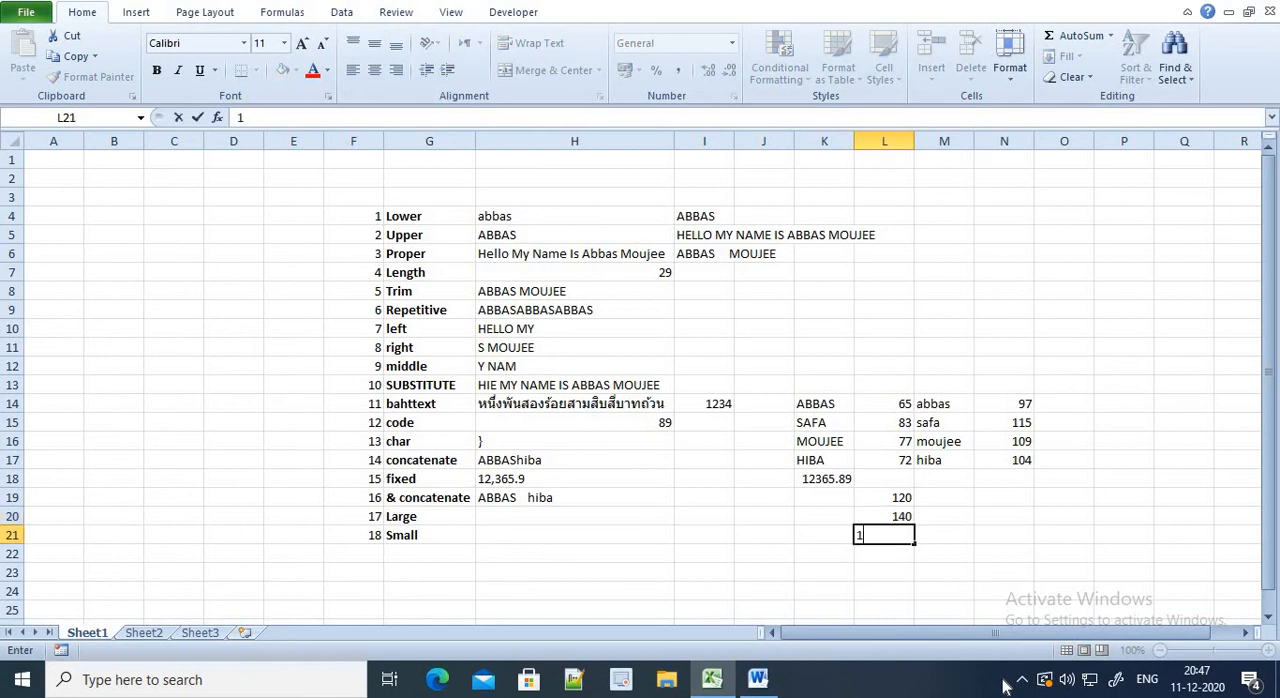
pyautogui.write('160')
pyautogui.press('Return')
# Enter the formula =LARGE(L19:L21,1) in cell H20, beside the Large label
pyautogui.press('Up')
pyautogui.press('Left')
pyautogui.press('Left')
pyautogui.press('Left')
pyautogui.press('Up')
pyautogui.press('Left')
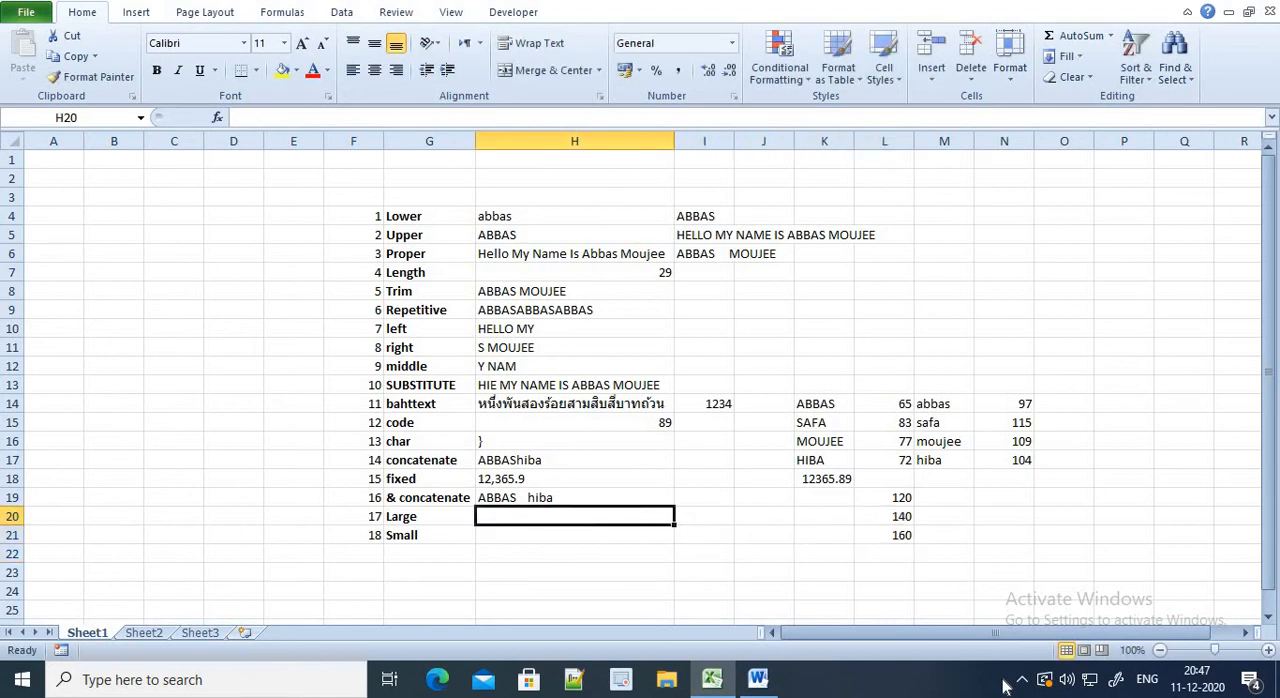
pyautogui.write('=LARGE(')
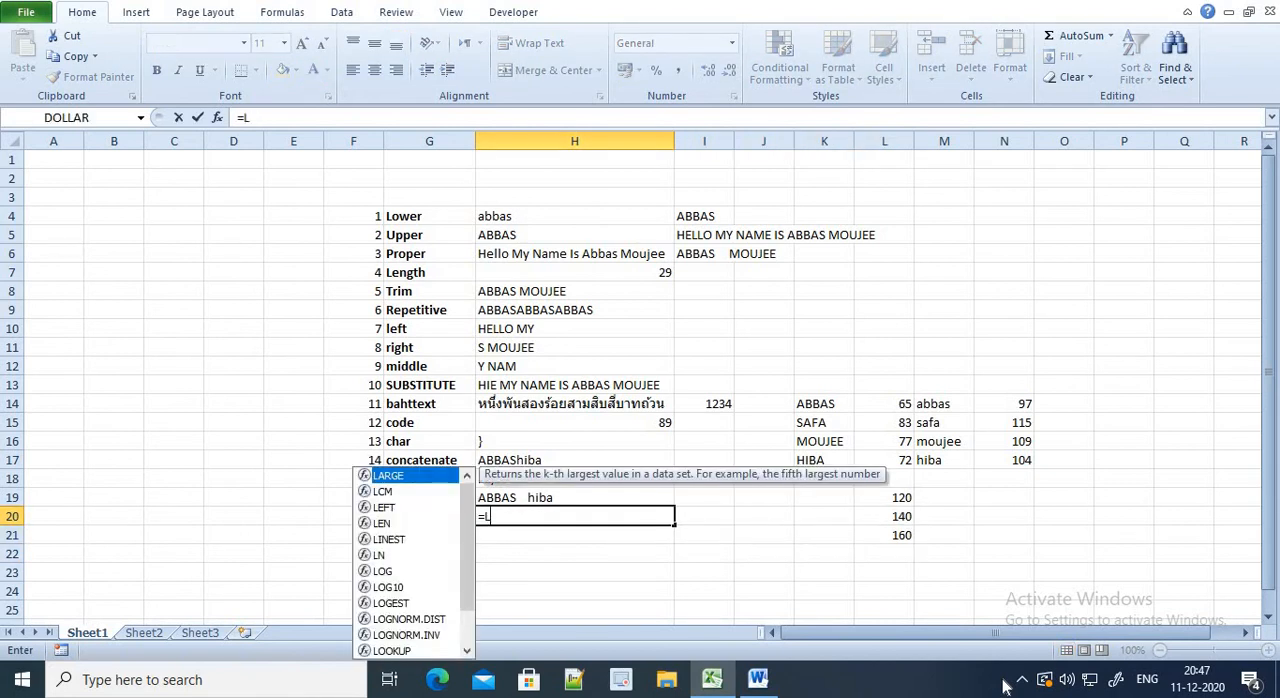
pyautogui.press('Right')
pyautogui.press('Right')
pyautogui.press('Right')
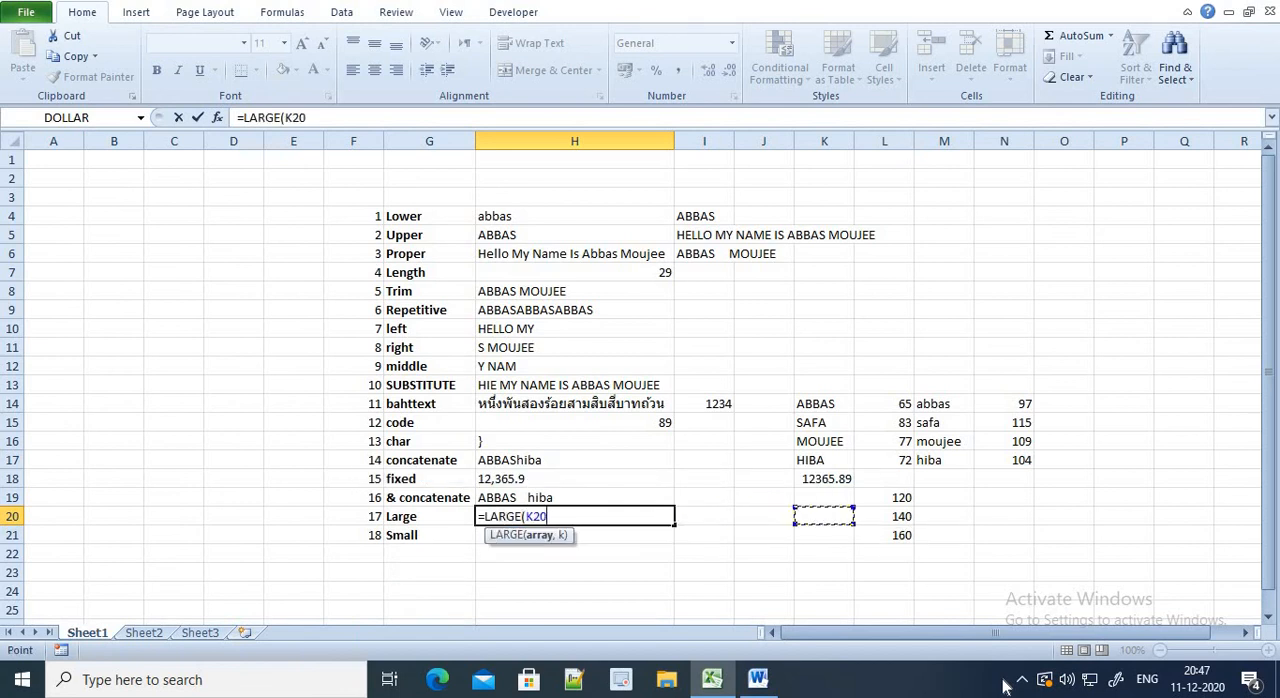
pyautogui.press('Up')
pyautogui.press('Right')
pyautogui.hotkey('shift', 'Down')
pyautogui.hotkey('shift', 'Down')
pyautogui.hotkey('shift', 'Down')
pyautogui.hotkey('shift', 'Up')
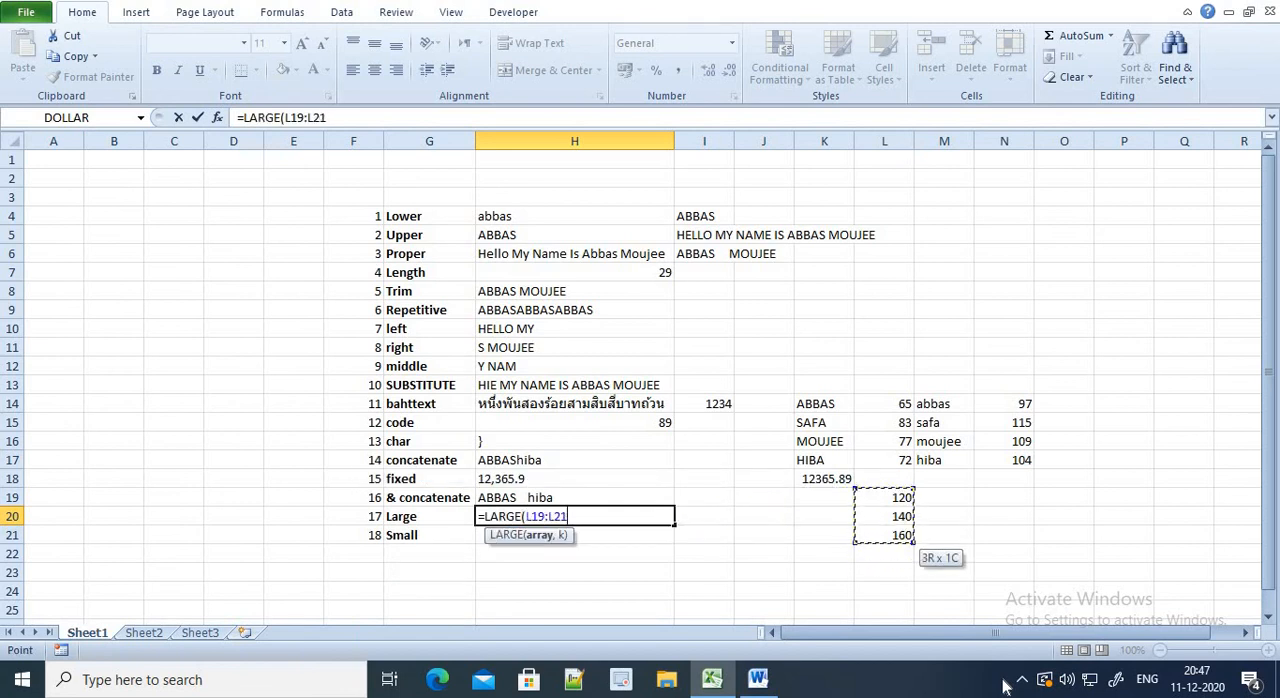
pyautogui.write(',')
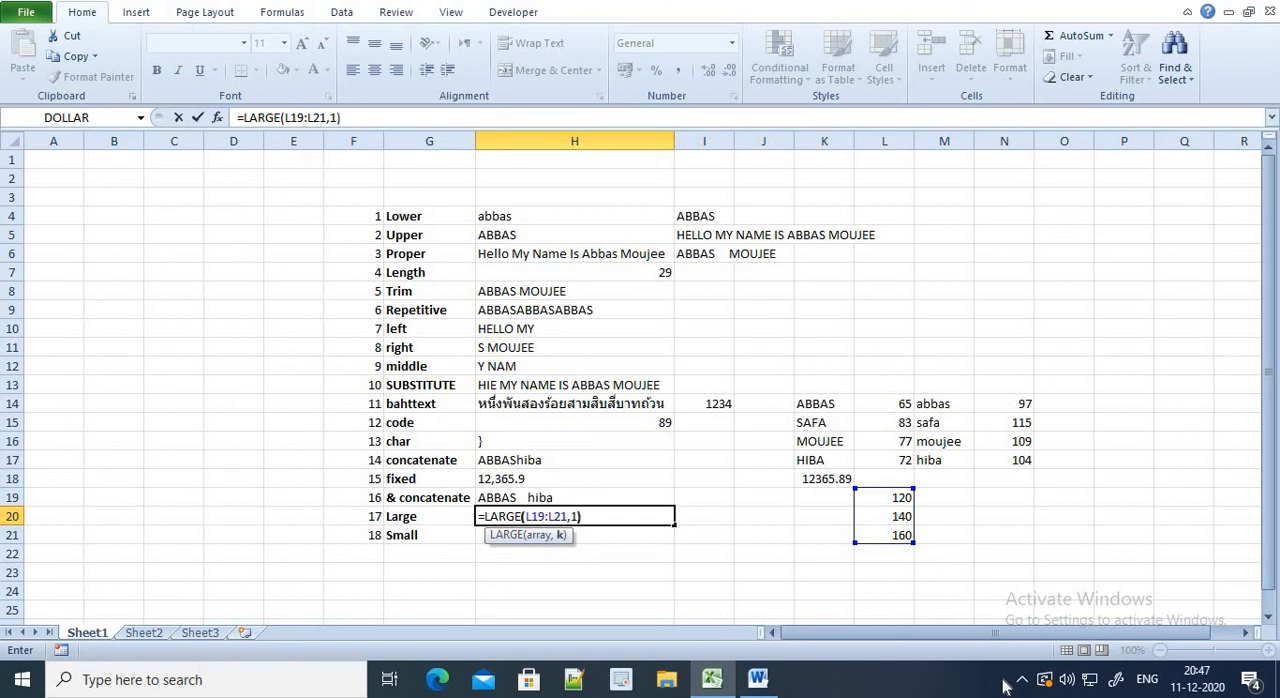
pyautogui.write('1)')
pyautogui.hotkey('ctrl', 'Return')
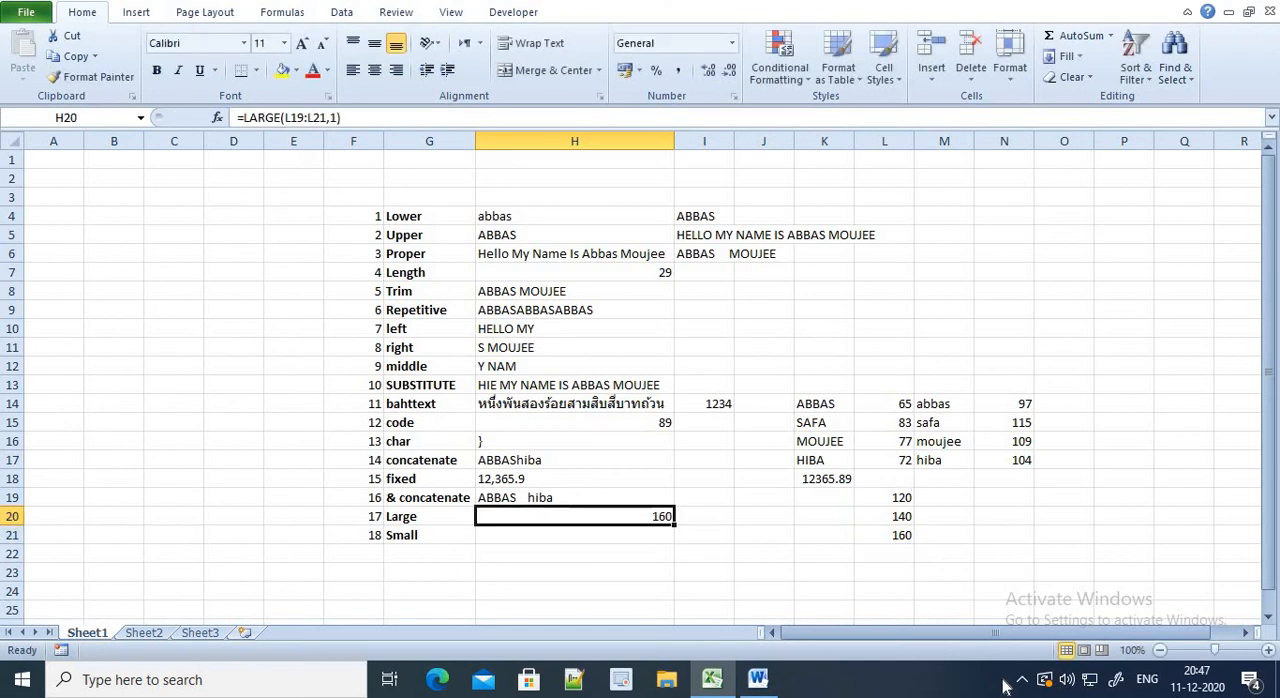
# Change the k argument of the LARGE formula in cell H20 to 3
pyautogui.click(337, 118)
pyautogui.press('BackSpace')
pyautogui.write('3')
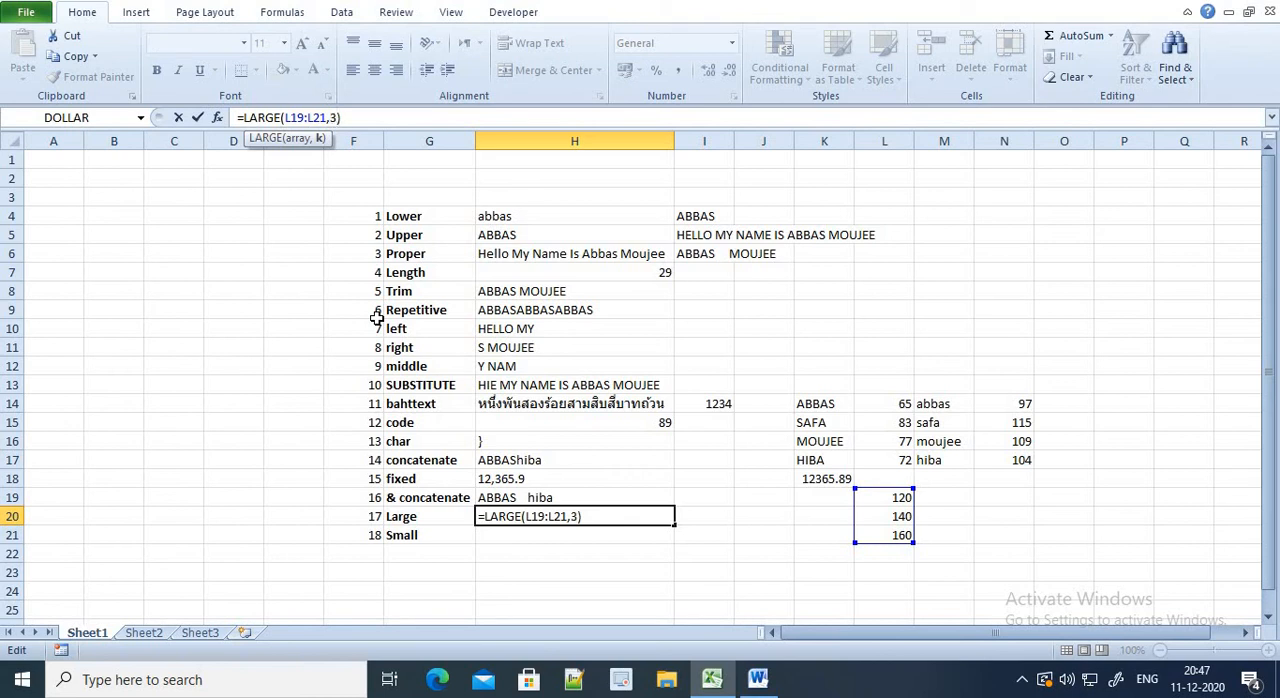
pyautogui.press('Return')
pyautogui.moveTo(897, 497); pyautogui.dragTo(865, 537)
pyautogui.click(612, 522)
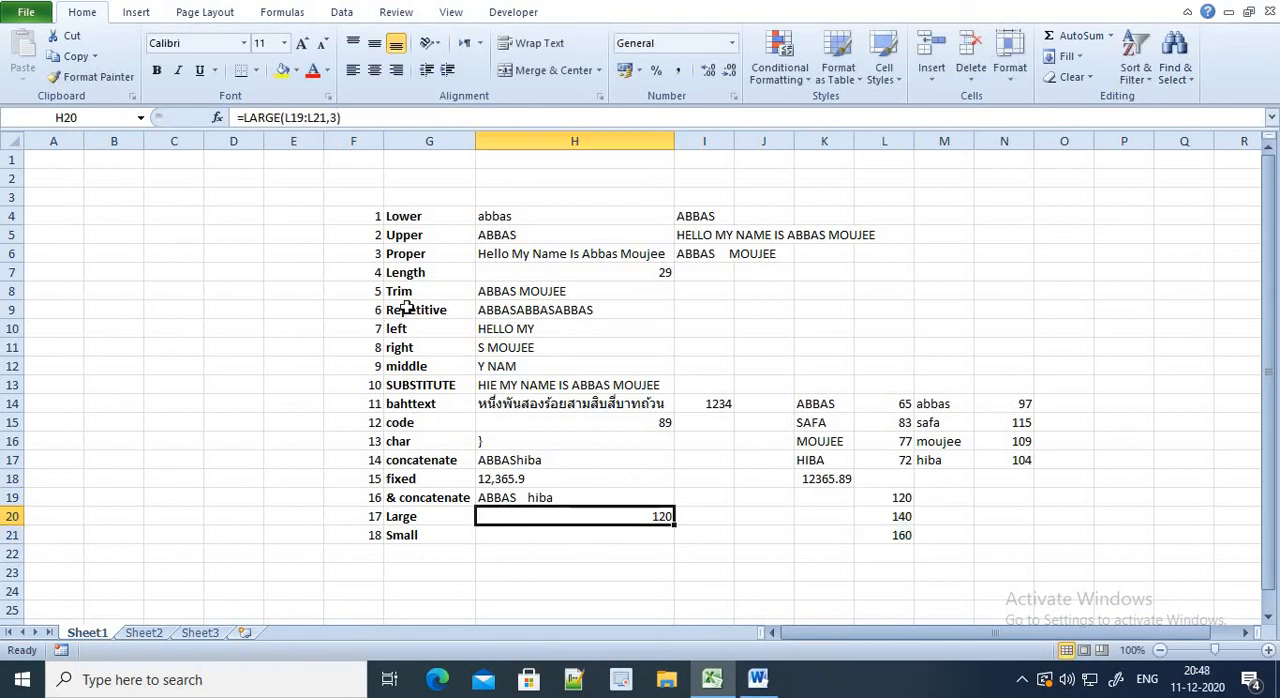
pyautogui.click(336, 117)
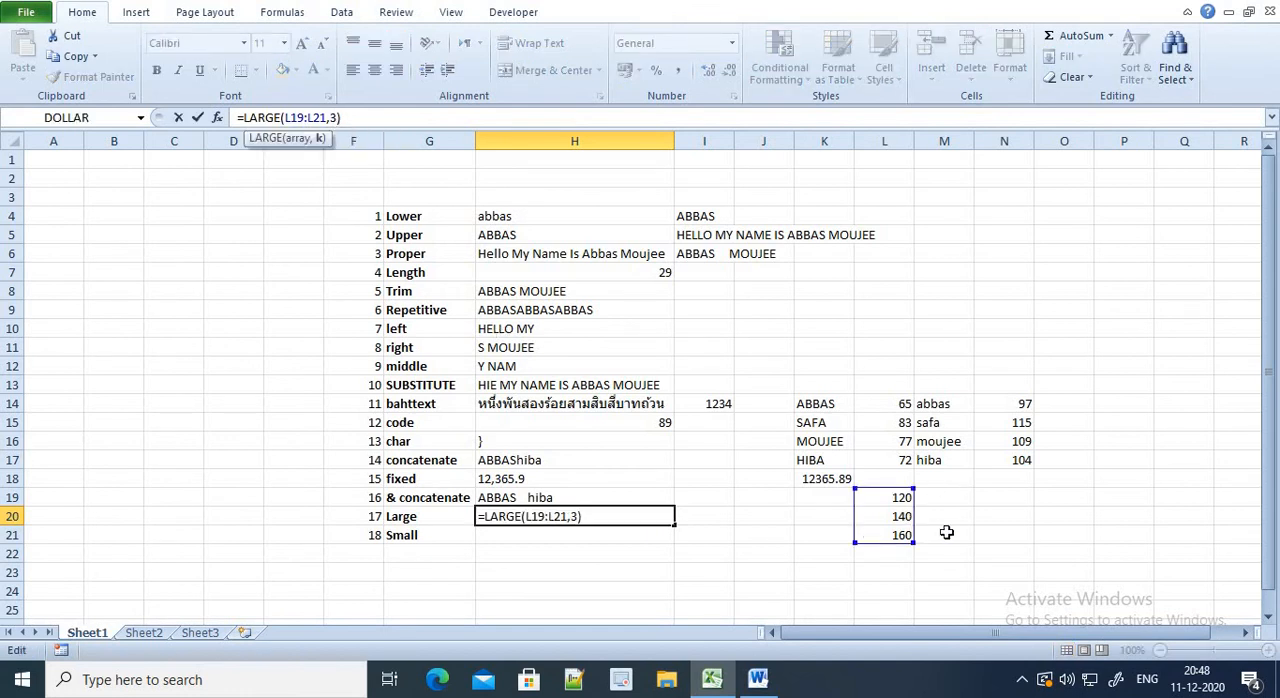
pyautogui.hotkey('ctrl', 'Return')
# Enter the formula =SMALL(L19:L21,1) in cell H21, beside the Small label
pyautogui.click(646, 541)
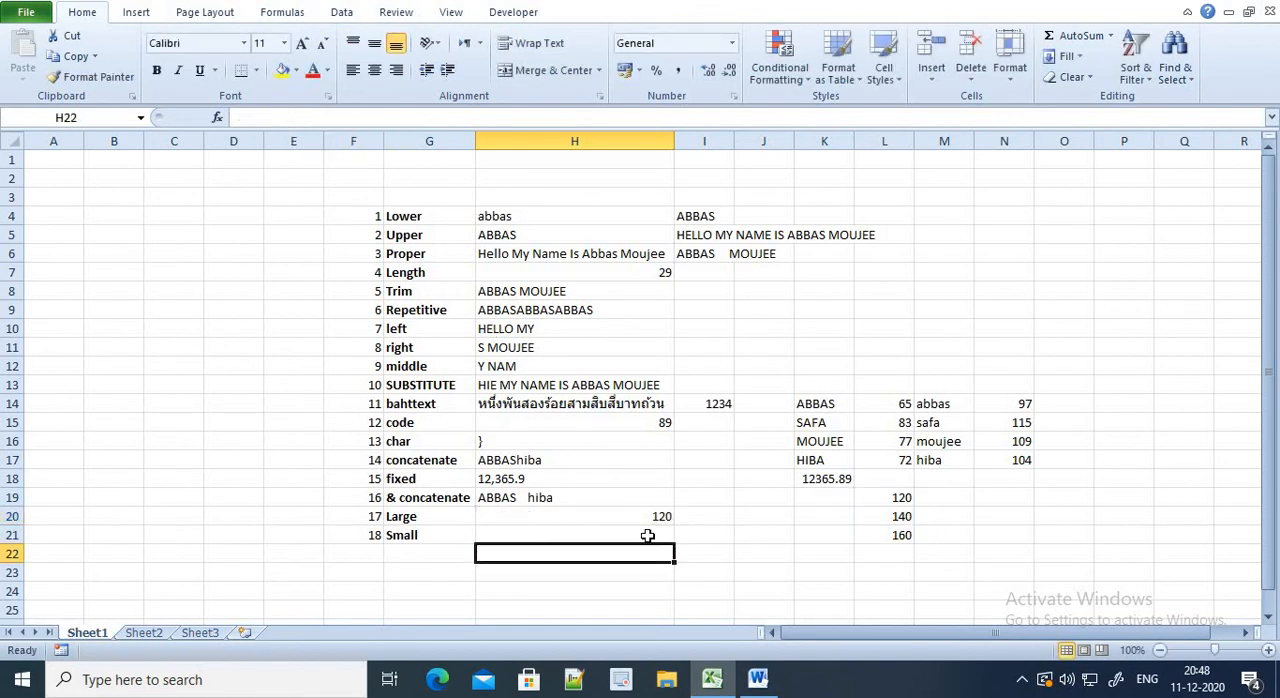
pyautogui.write('=SMALL')
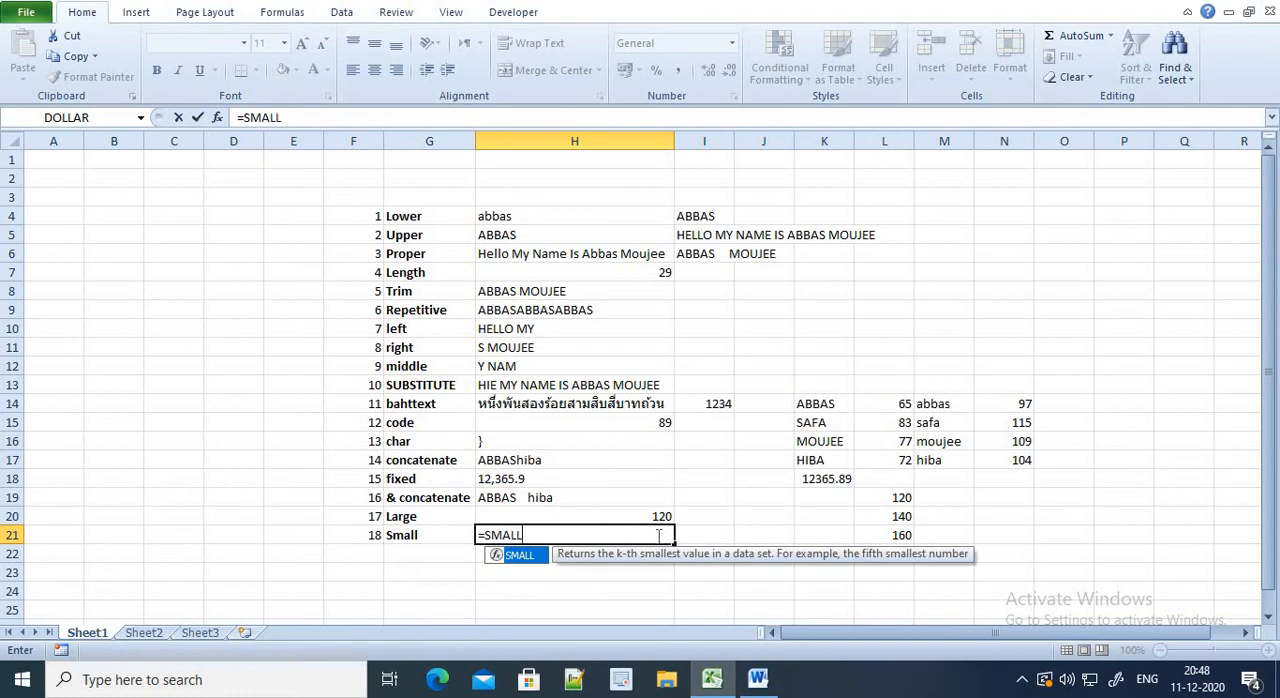
pyautogui.write('(')
pyautogui.press('Right')
pyautogui.press('Right')
pyautogui.press('Right')
pyautogui.press('Right')
pyautogui.press('Up')
pyautogui.press('Up')
pyautogui.hotkey('shift', 'Down')
pyautogui.hotkey('shift', 'Down')
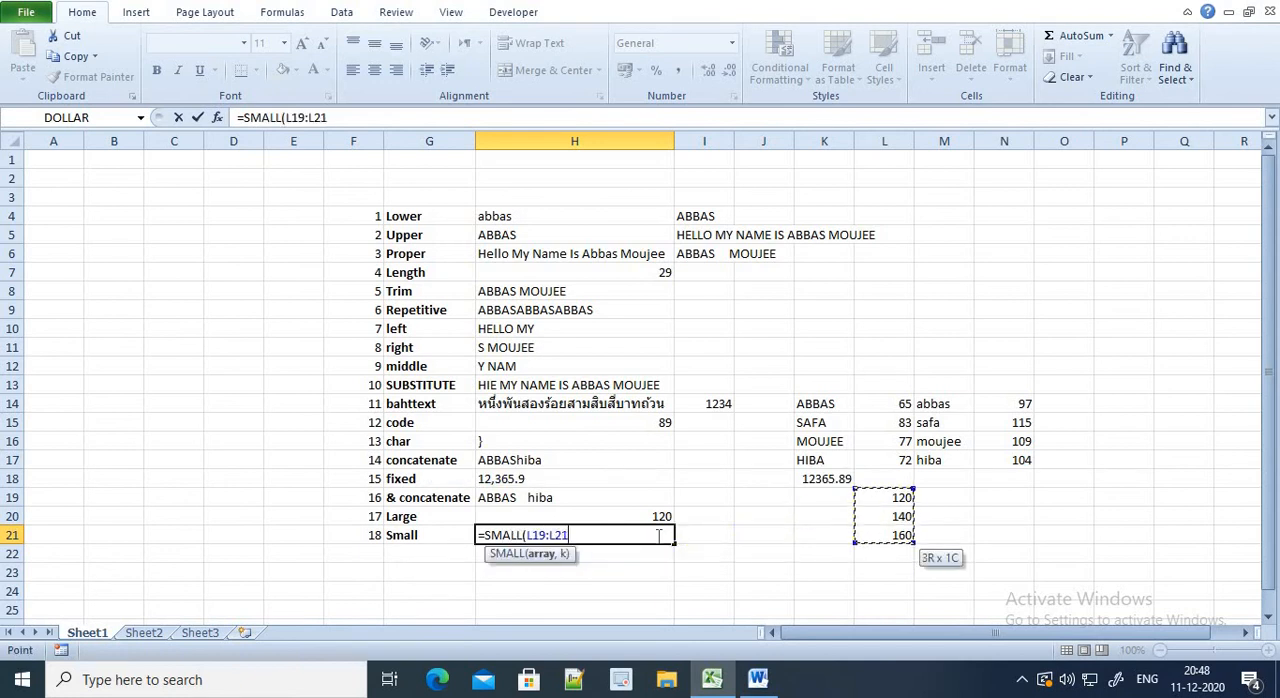
pyautogui.write(',1')
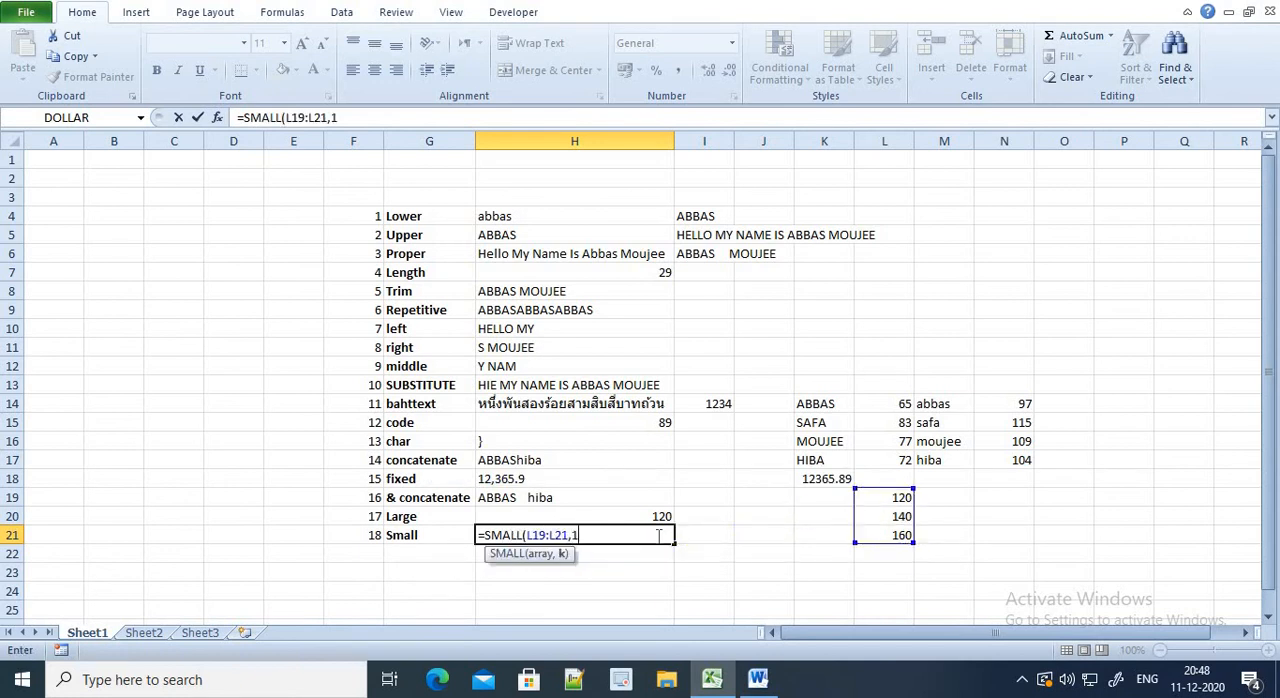
pyautogui.write(')')
pyautogui.press('Return')
# Change the k argument of the SMALL formula in cell H21 to 3, and select the sample numbers in L19:L21
pyautogui.click(659, 536)
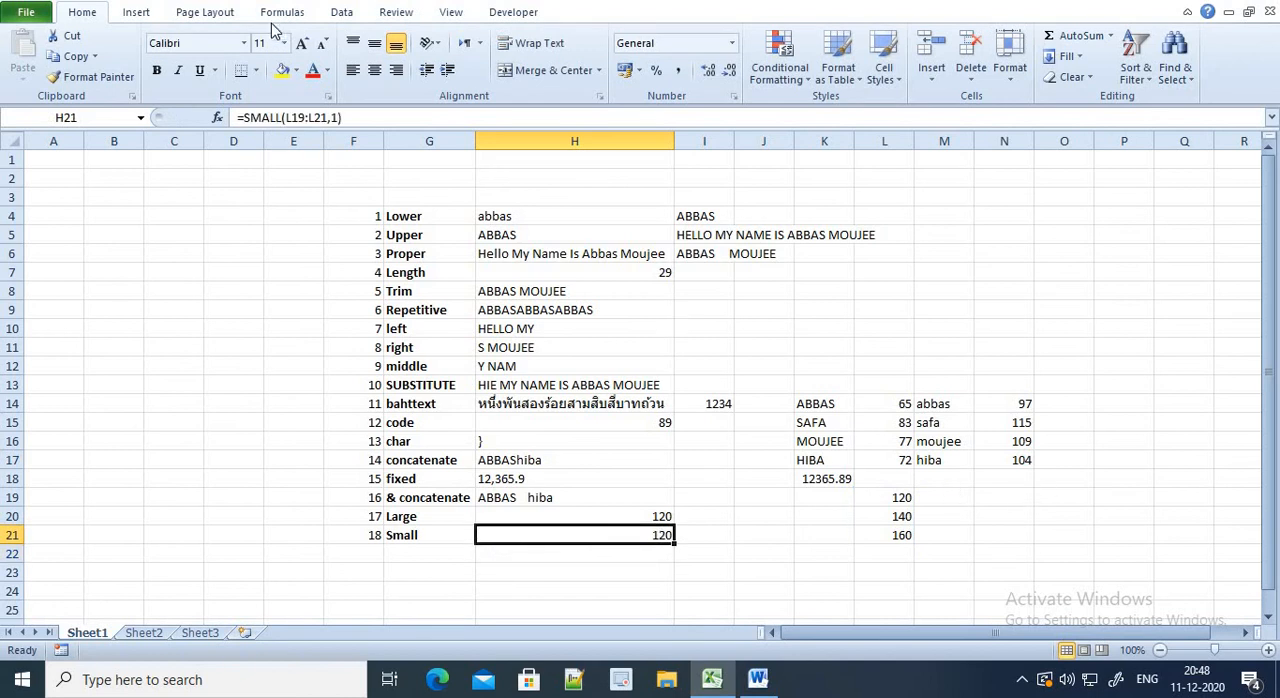
pyautogui.click(339, 117)
pyautogui.press('BackSpace')
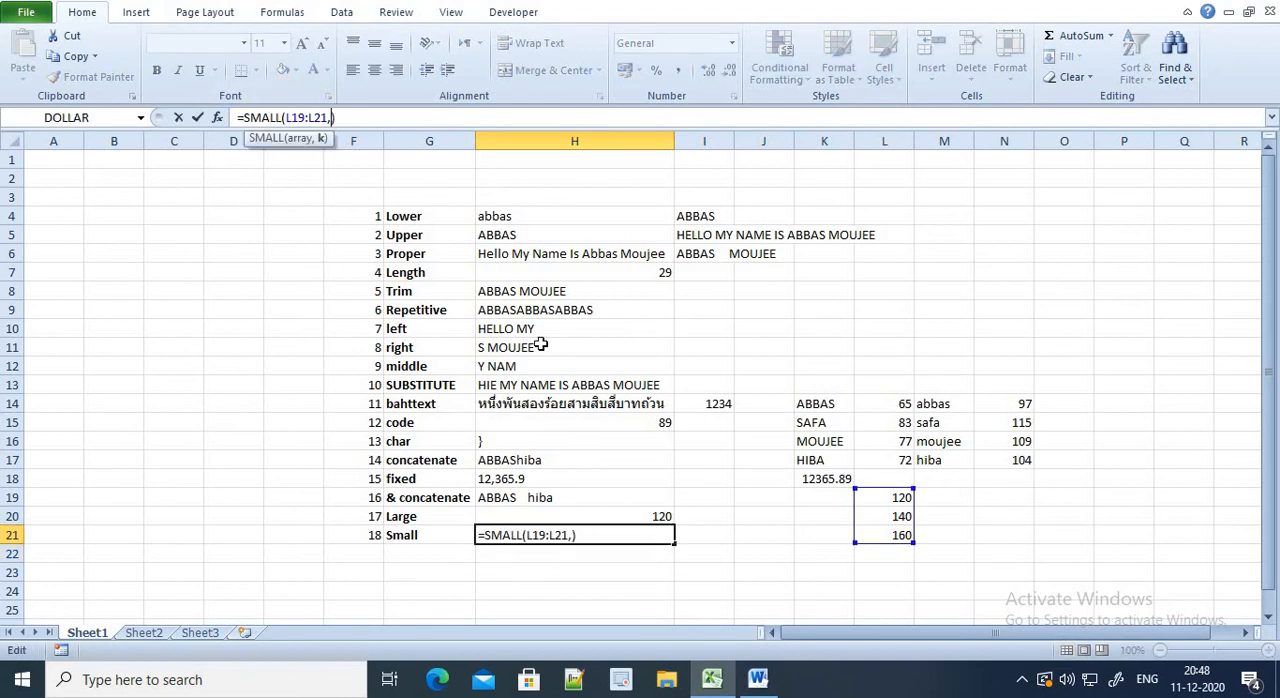
pyautogui.write('3')
pyautogui.press('Return')
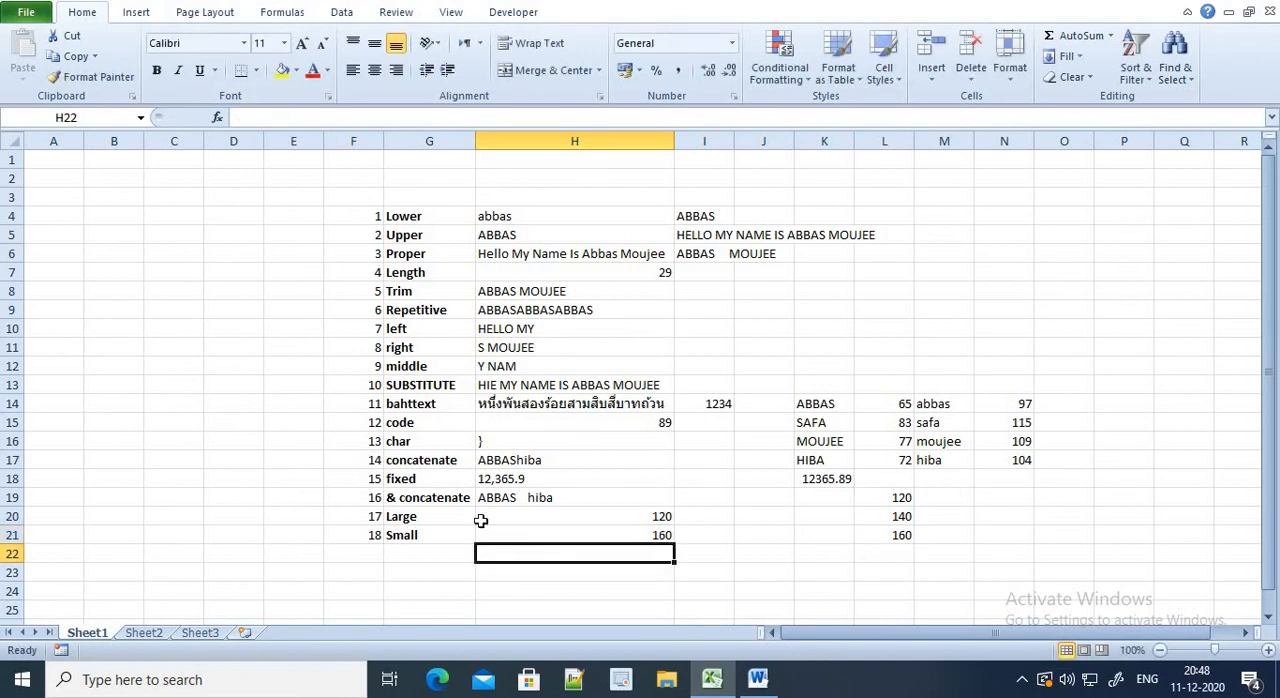
pyautogui.moveTo(896, 494); pyautogui.dragTo(890, 535)
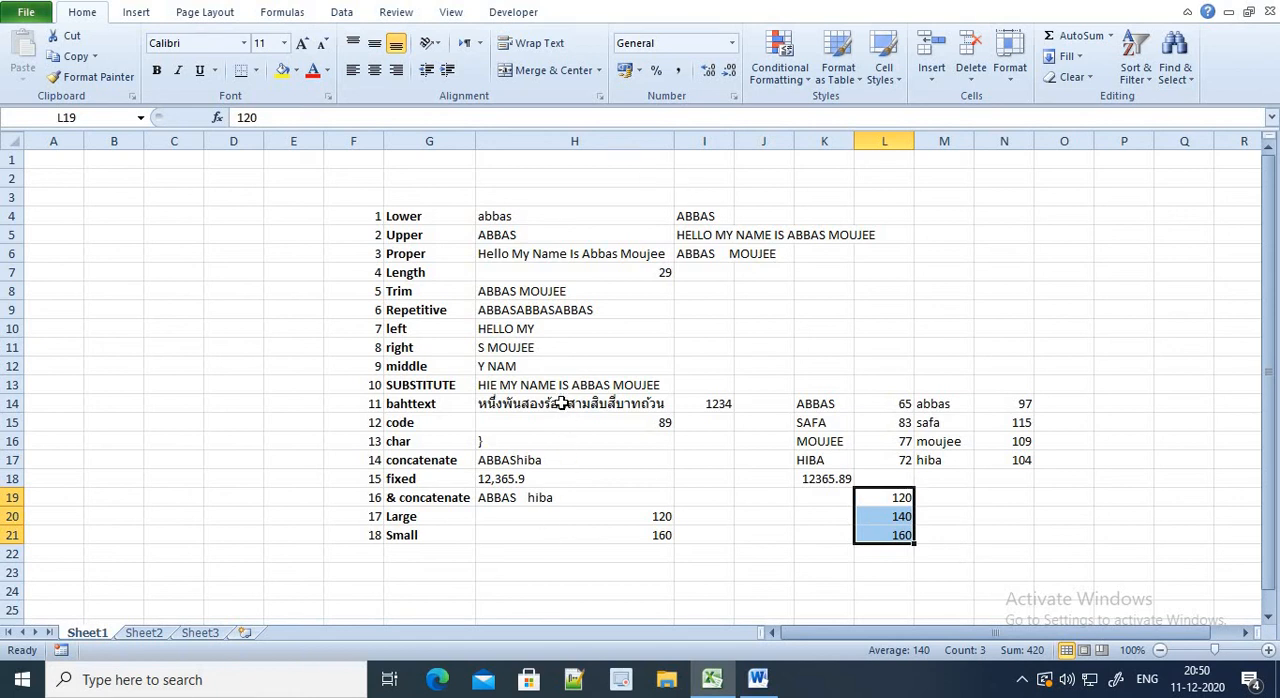
# Add a quoted blank-space argument between K14 and M17 in the CONCATENATE formula in cell H17, giving =CONCATENATE(K14," ",M17)
pyautogui.click(562, 403)
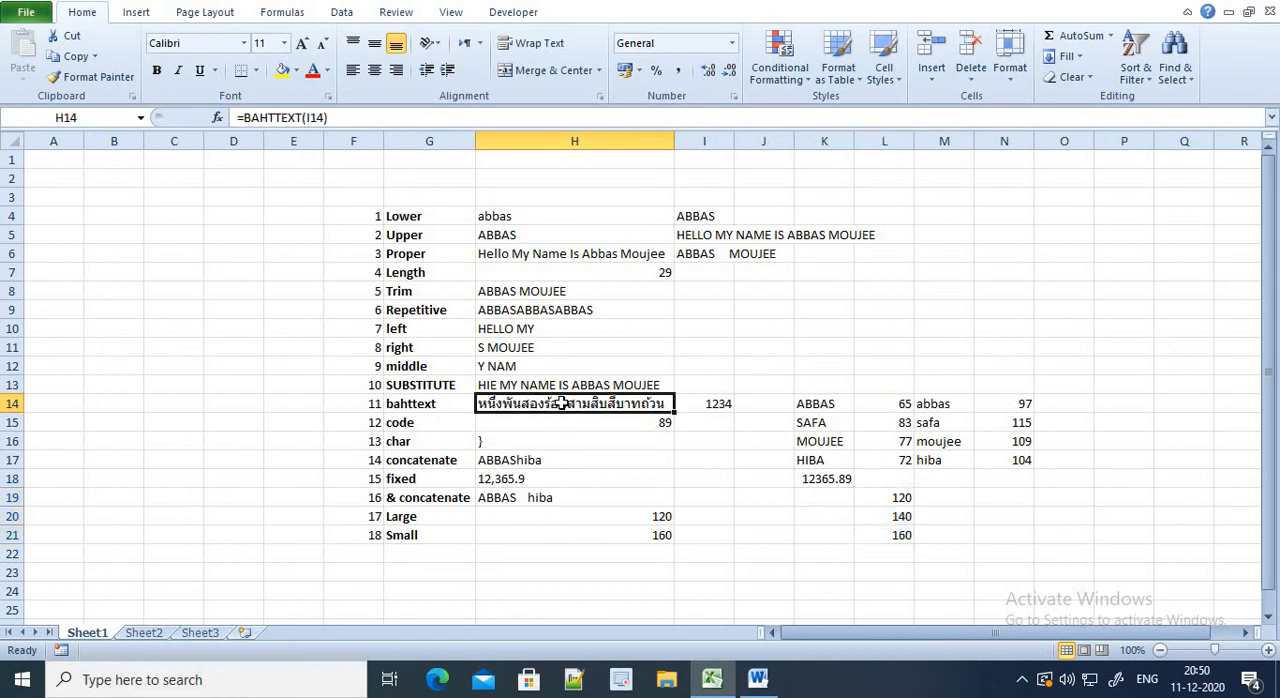
pyautogui.click(510, 462)
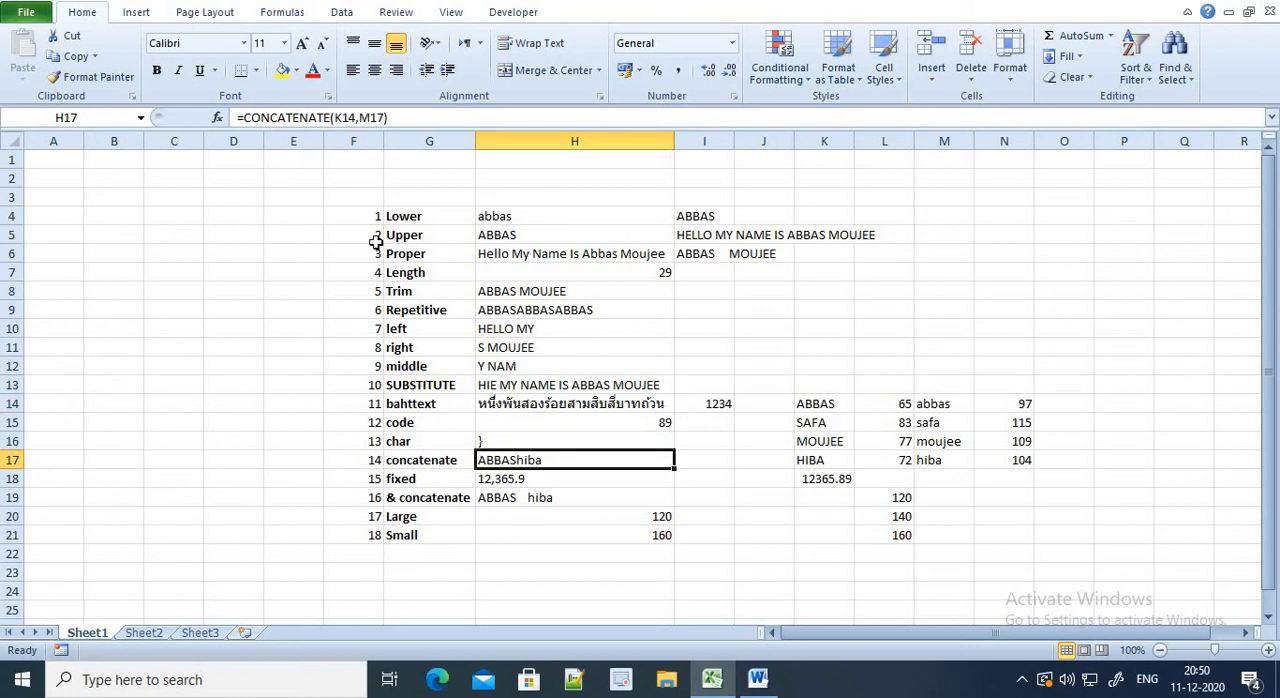
pyautogui.click(358, 118)
pyautogui.press('Right')
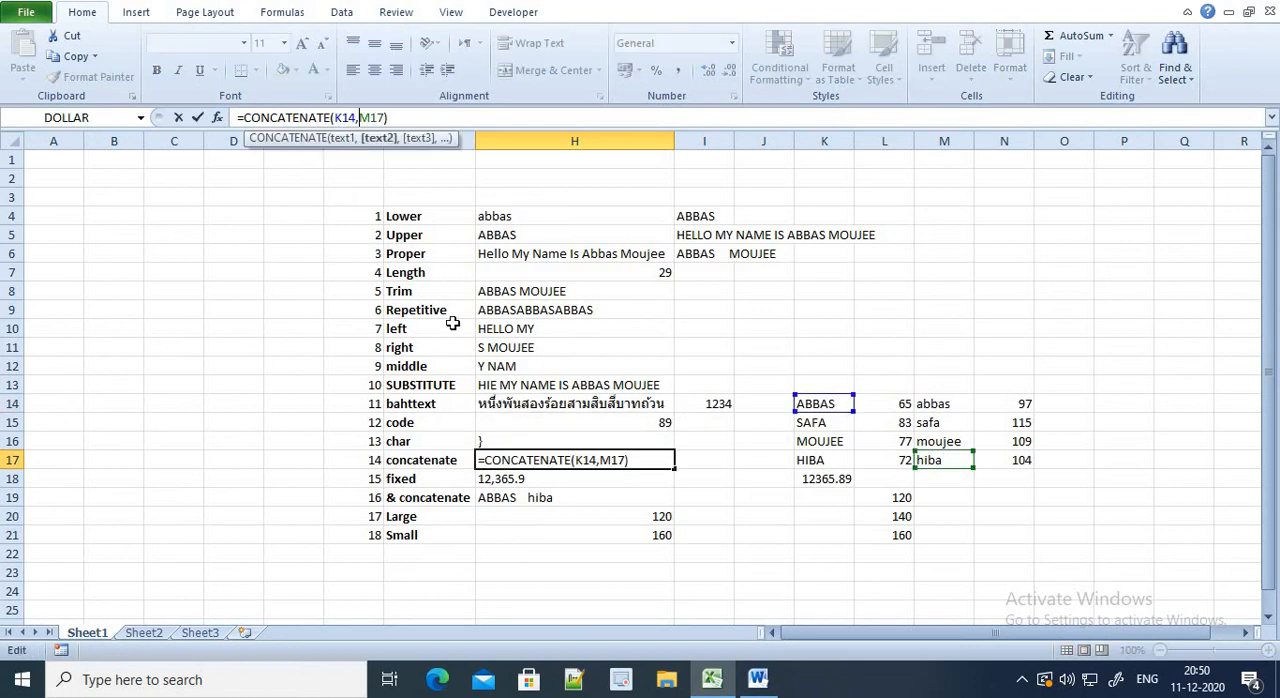
pyautogui.write(',')
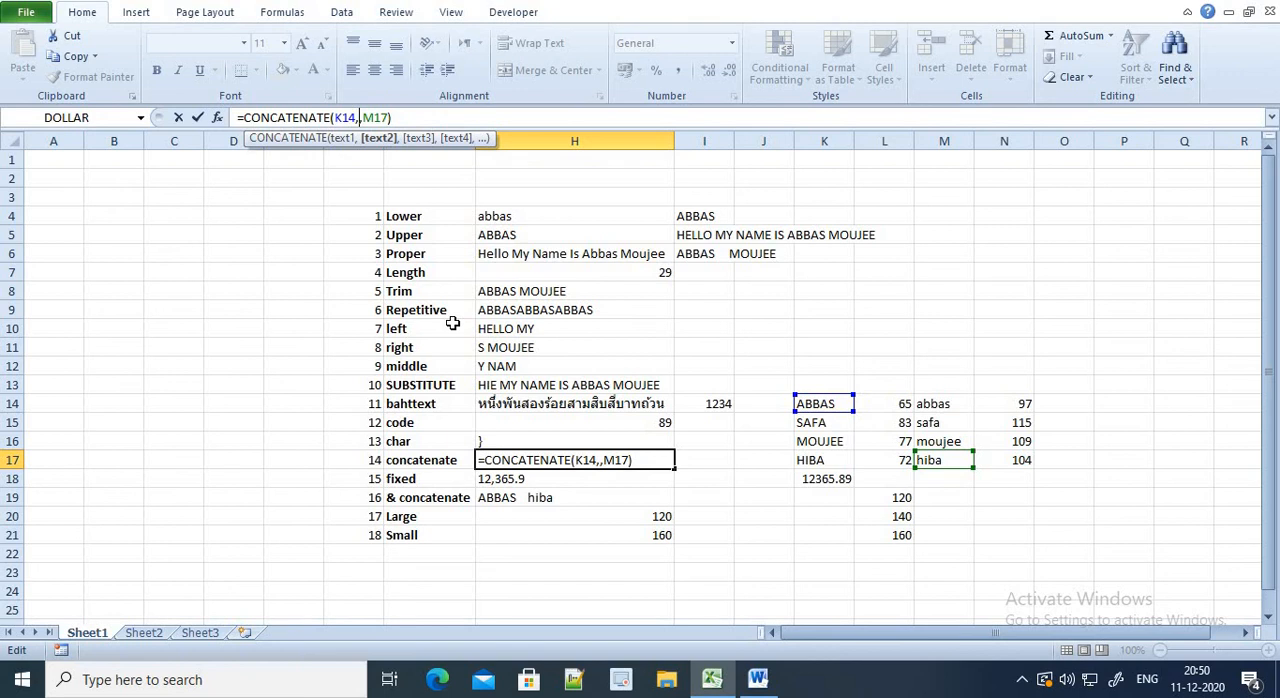
pyautogui.write('""')
pyautogui.press('Return')
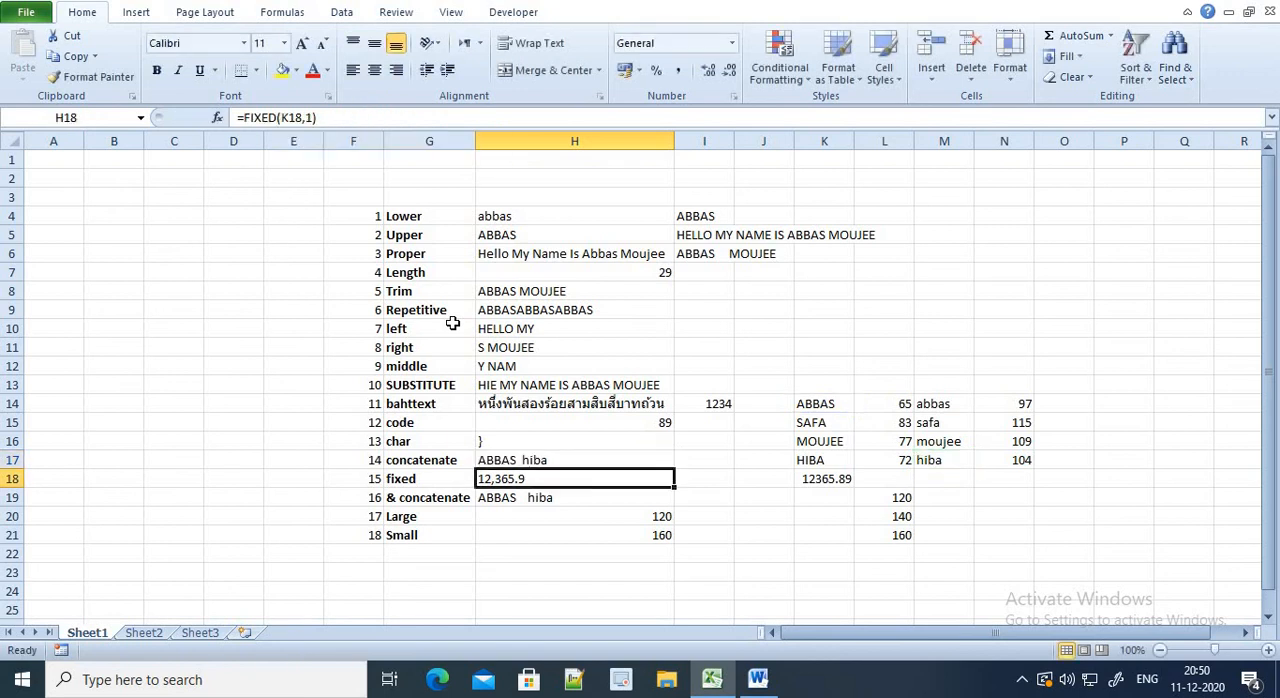
# Reopen the CONCATENATE formula in cell H17 to review its arguments, and close it without changes
pyautogui.press('Up')
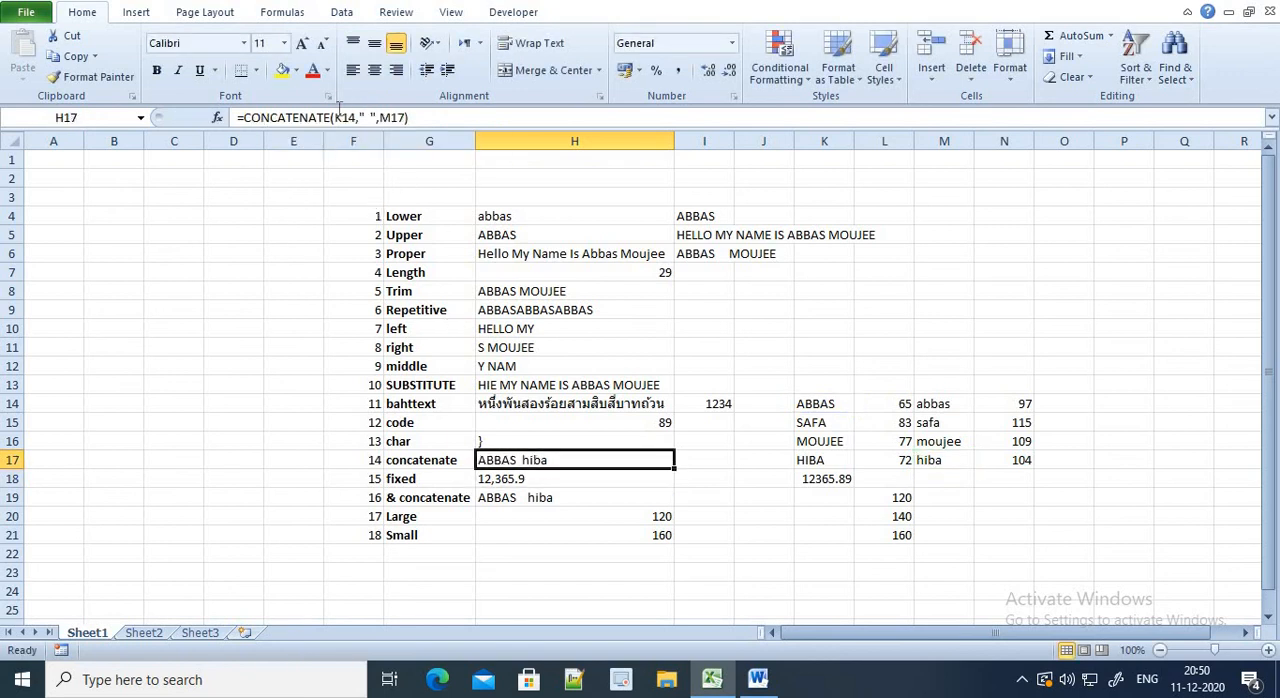
pyautogui.click(380, 117)
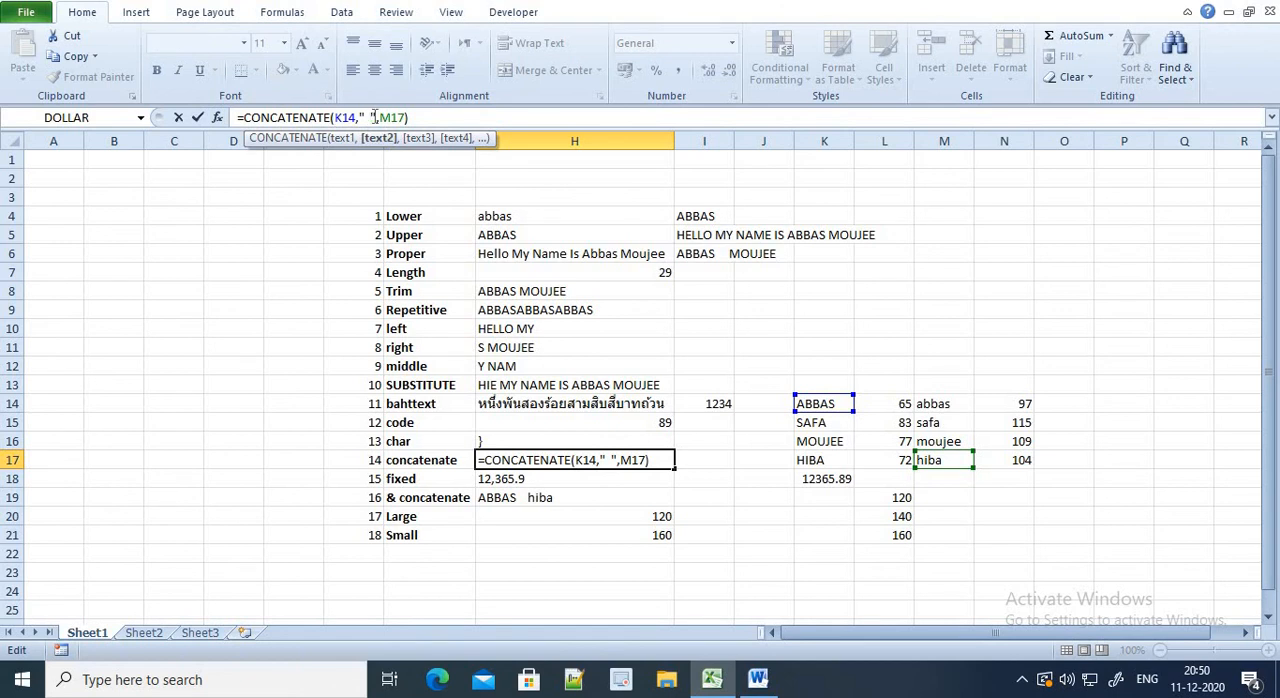
pyautogui.click(391, 117)
pyautogui.click(454, 117)
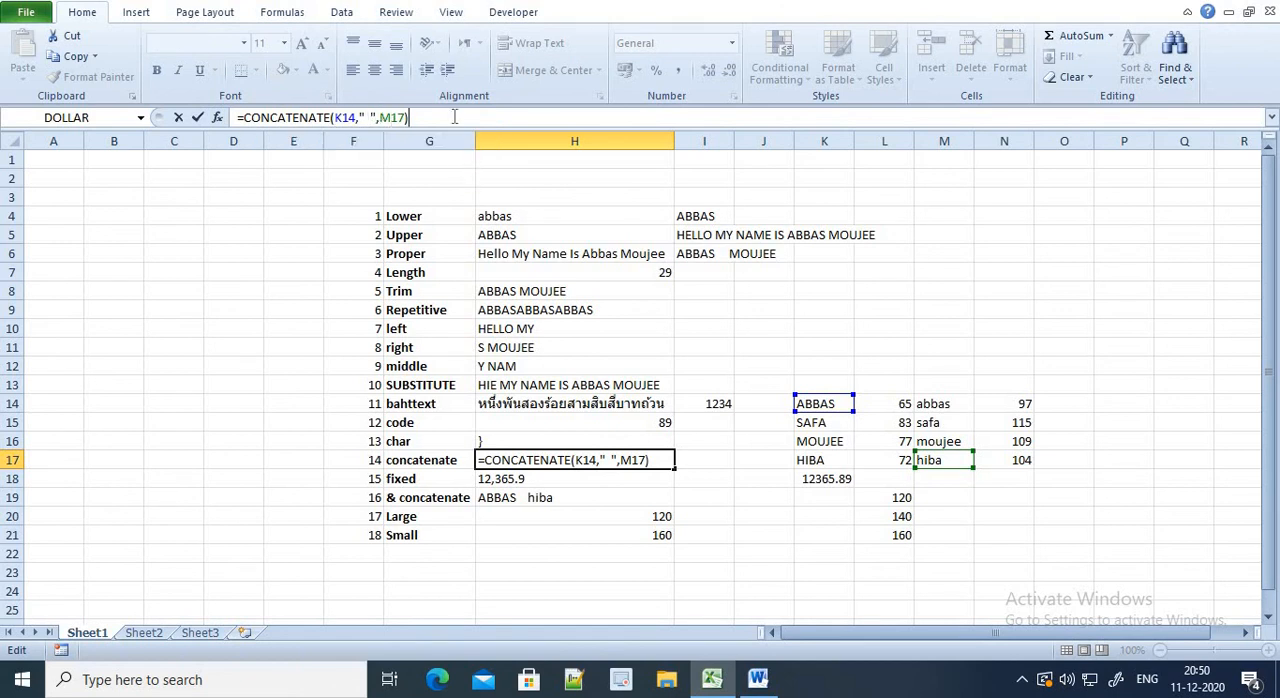
pyautogui.press('Return')
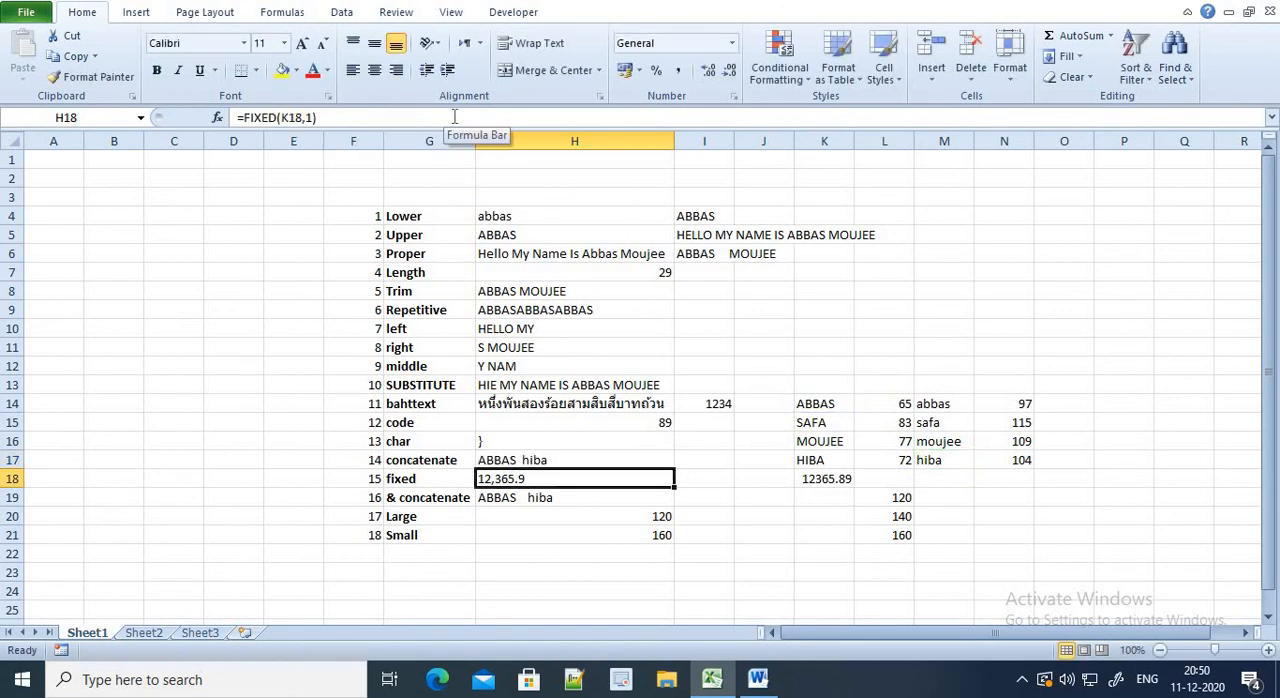